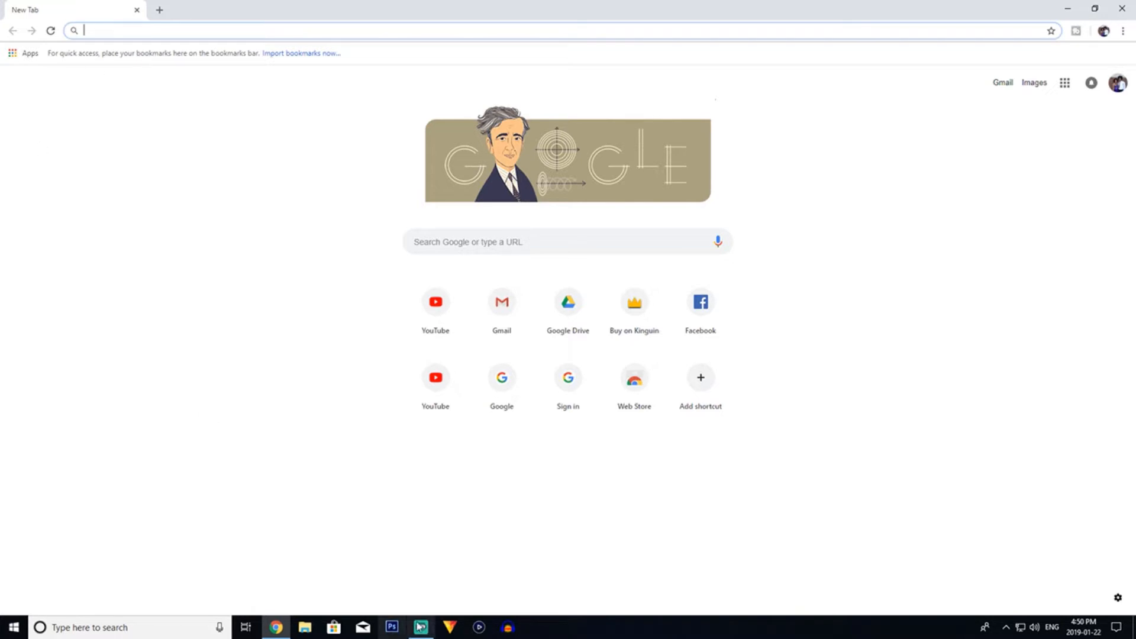
pyautogui.click(396, 626)
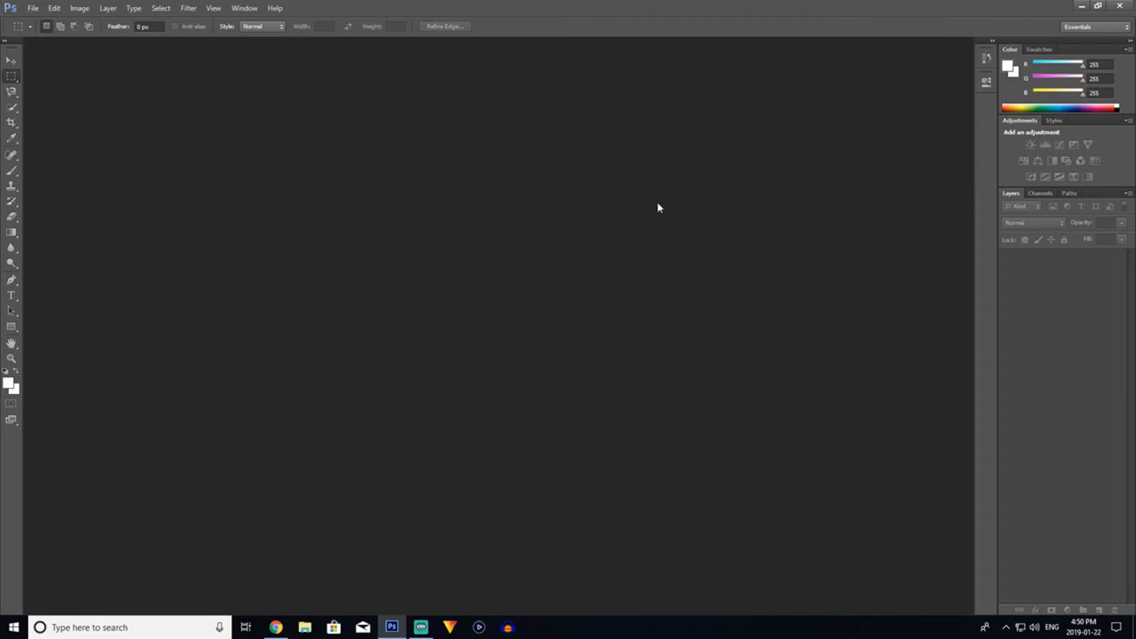
pyautogui.click(1080, 8)
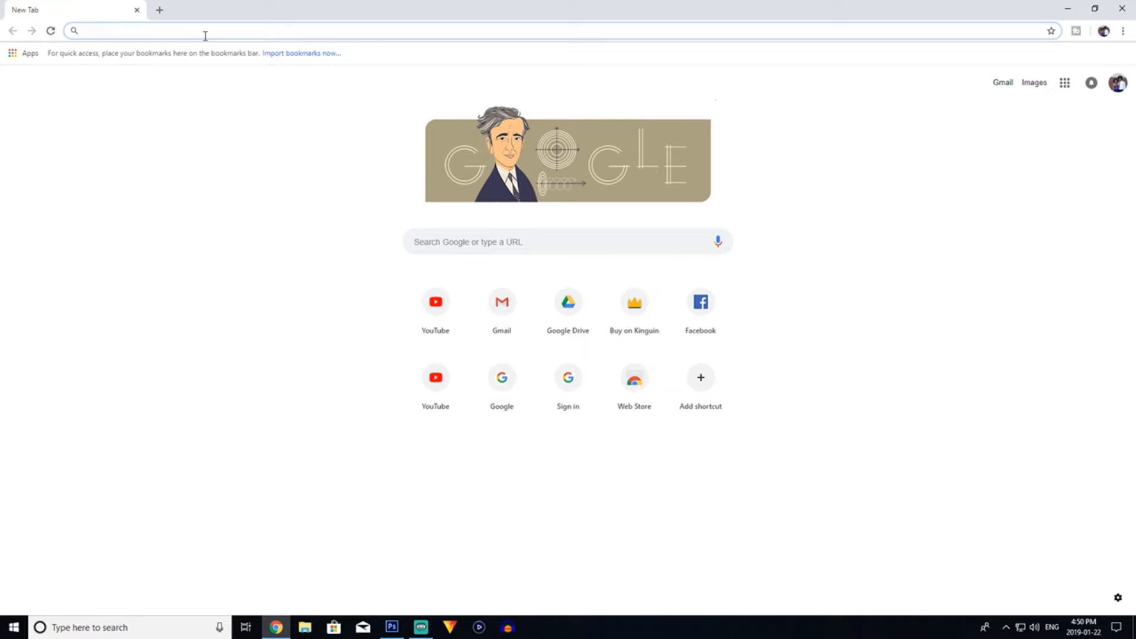
# Search the web for Gimp, look over the official GIMP home page with its download option, and close the page.
pyautogui.click(205, 31)
pyautogui.write('Gimp')
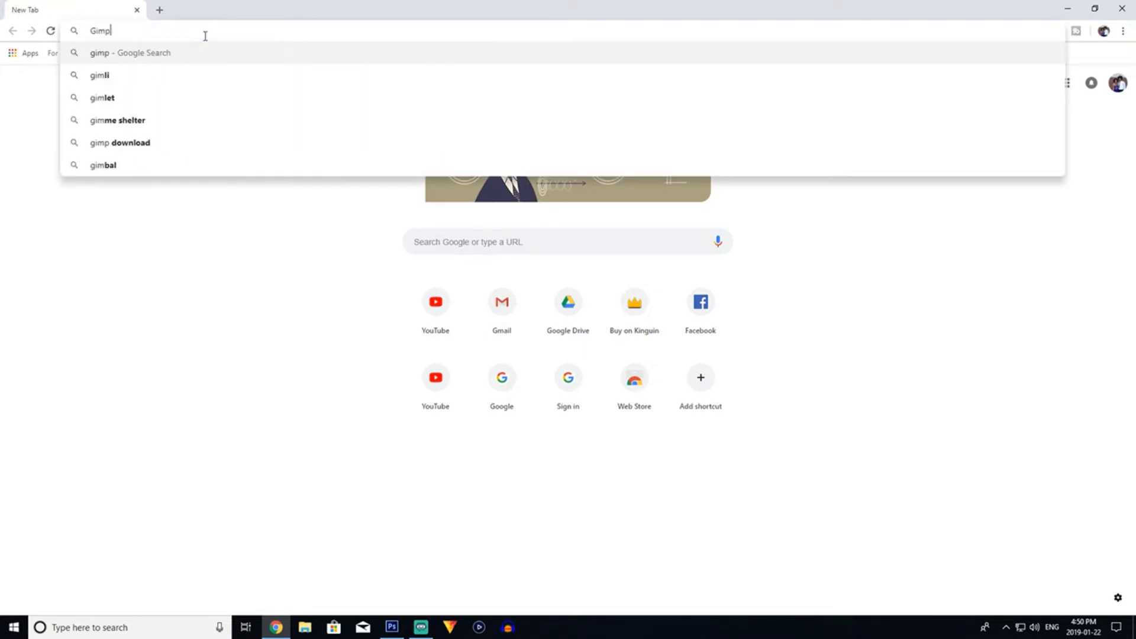
pyautogui.press('Return')
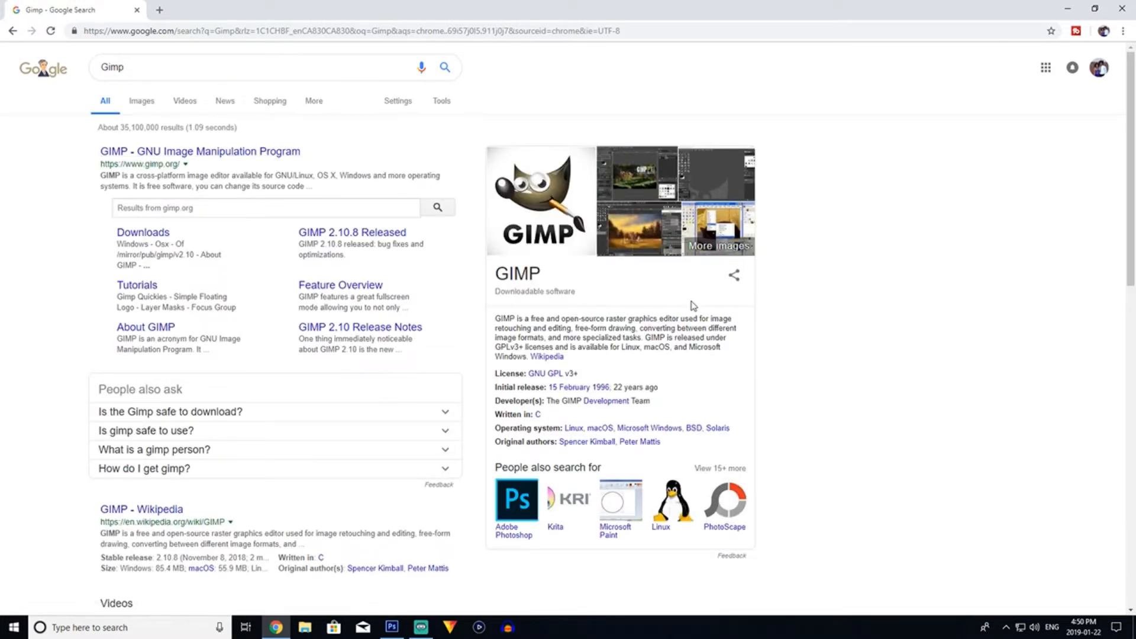
pyautogui.click(258, 159)
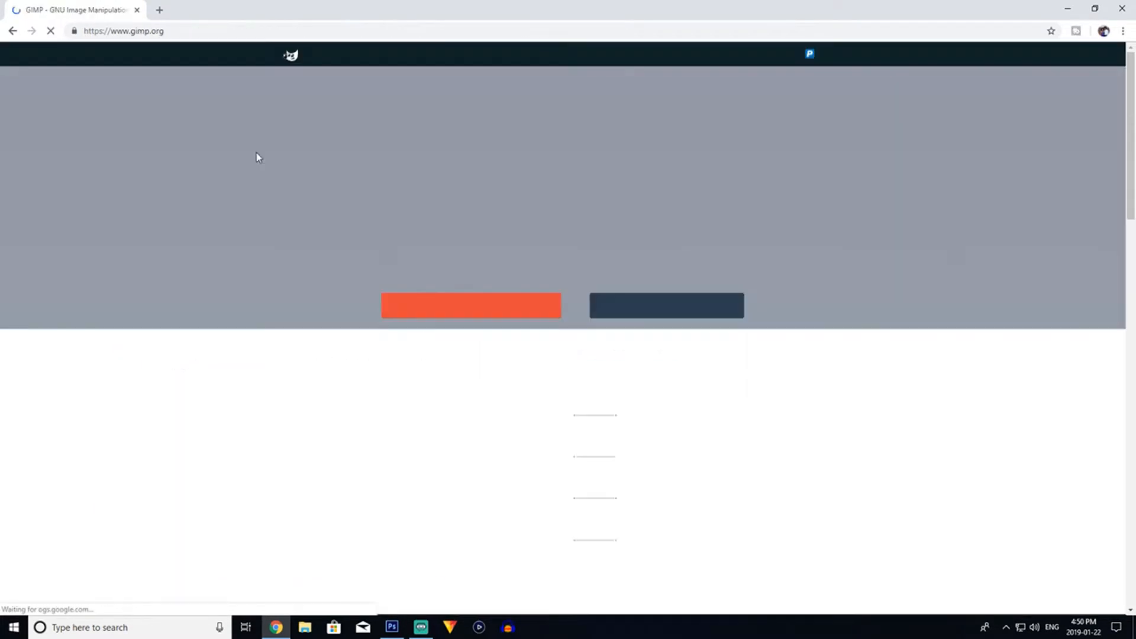
pyautogui.scroll(-4, 555, 274)
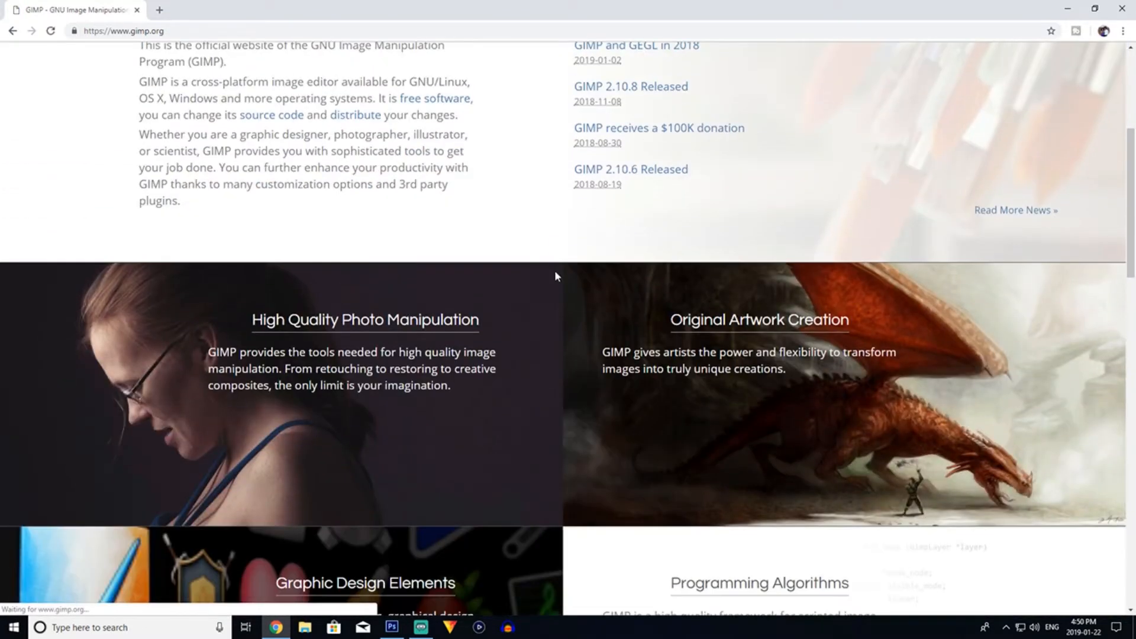
pyautogui.scroll(4, 556, 278)
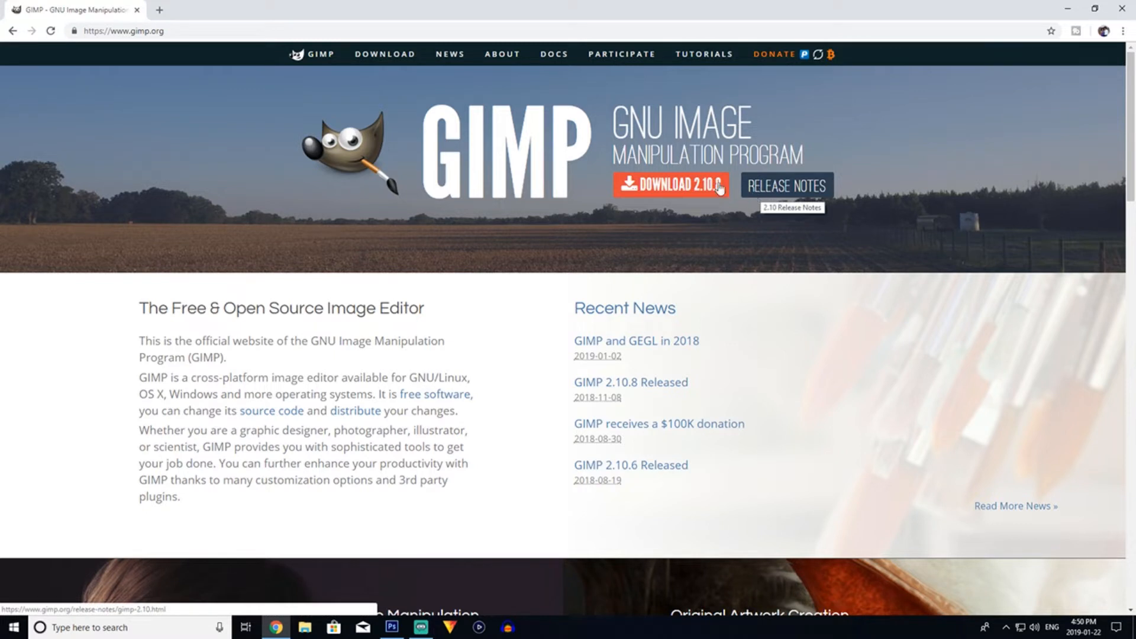
pyautogui.click(135, 12)
# Switch to Photoshop and start a new document using the Youtube preset at 1920 by 1080 pixels.
pyautogui.click(392, 627)
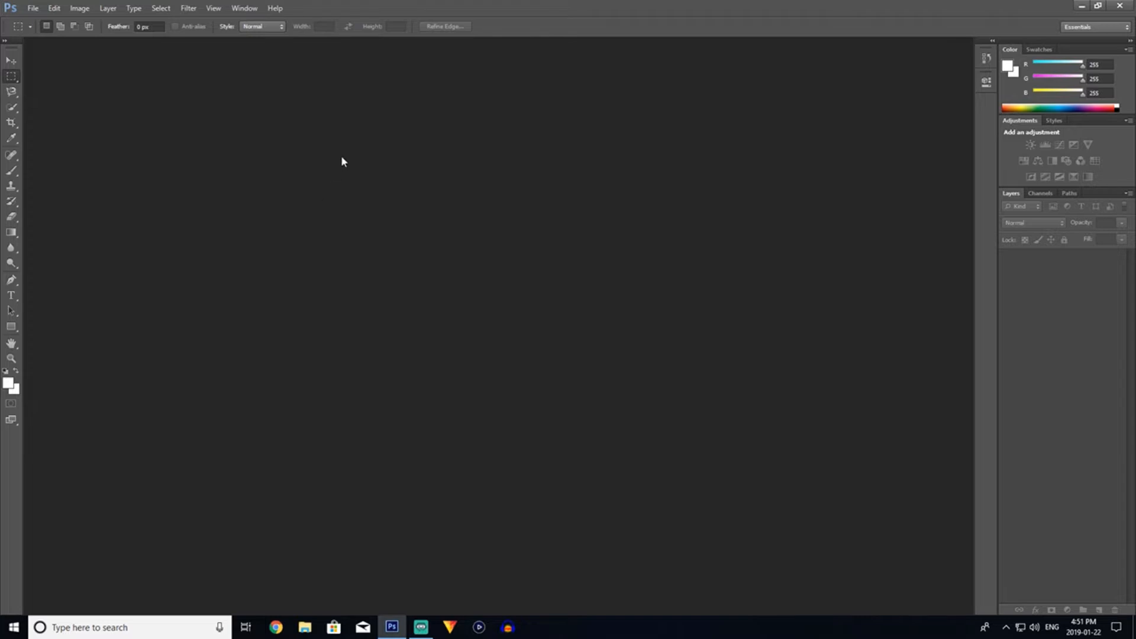
pyautogui.click(32, 8)
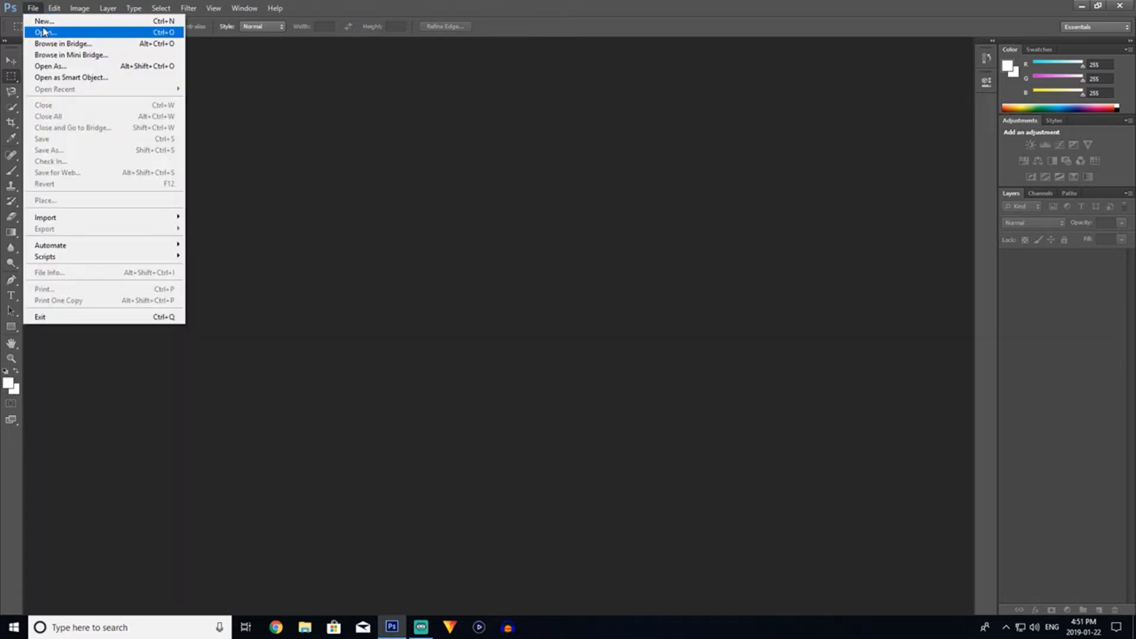
pyautogui.click(43, 21)
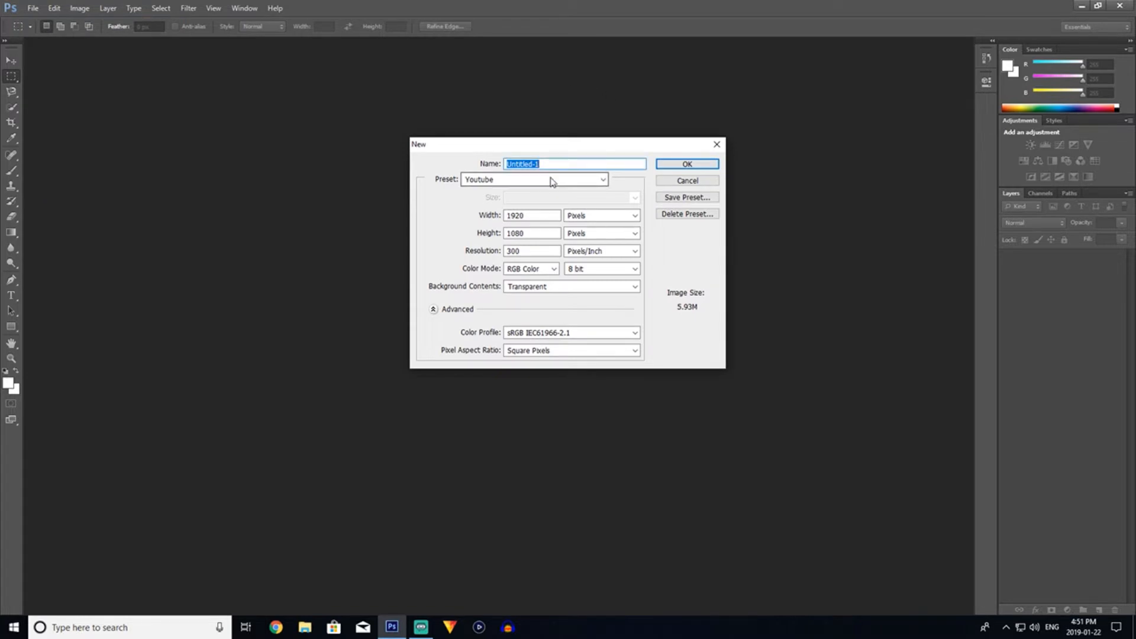
pyautogui.click(601, 180)
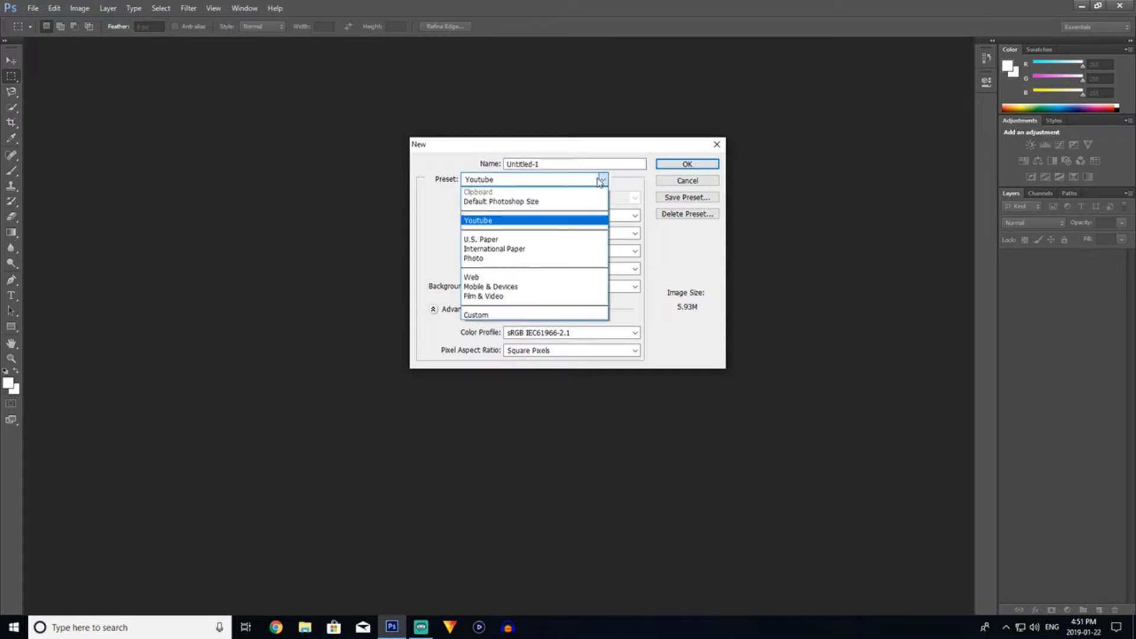
pyautogui.click(600, 181)
pyautogui.click(530, 215)
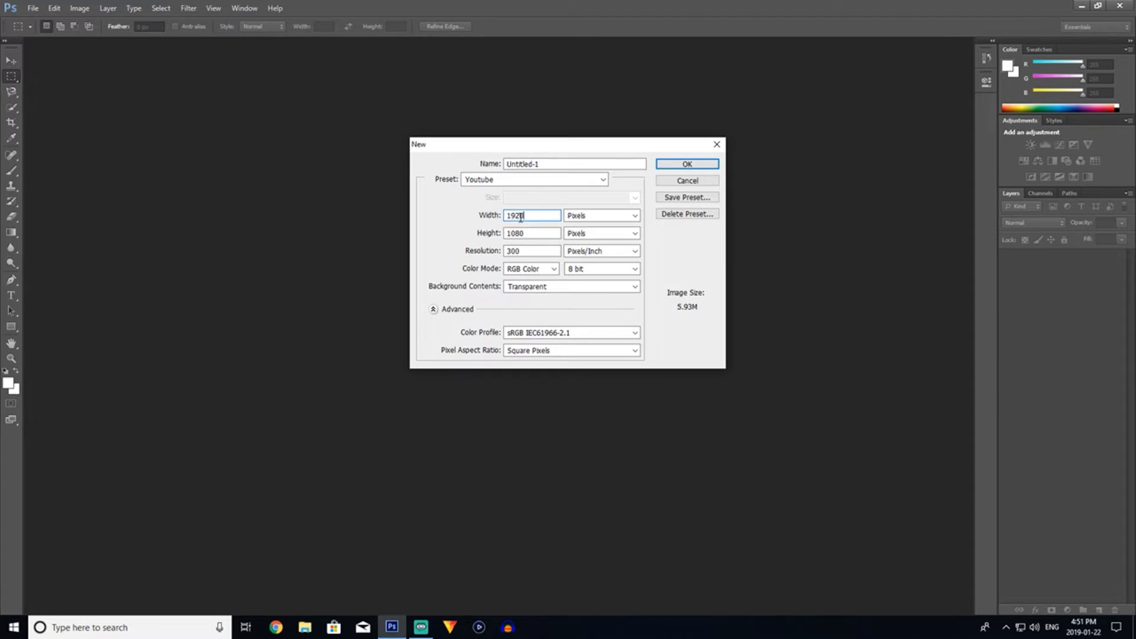
pyautogui.moveTo(515, 216); pyautogui.dragTo(569, 217)
pyautogui.click(516, 215)
# Save the new-document settings as a preset named Youtube.
pyautogui.click(686, 197)
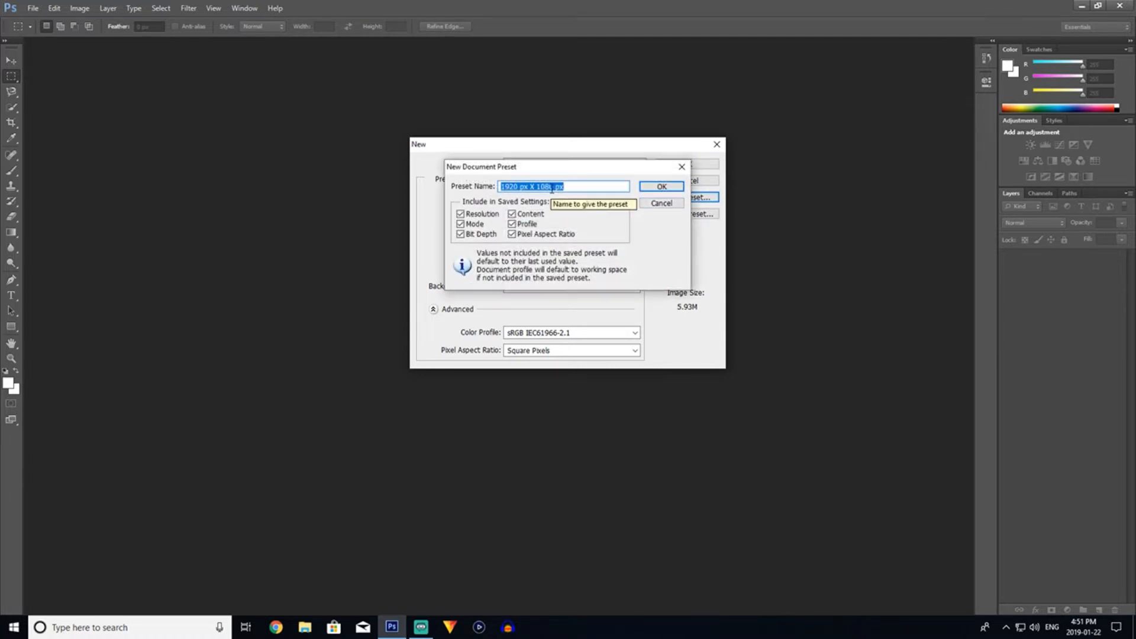
pyautogui.write('Youtube')
pyautogui.press('Return')
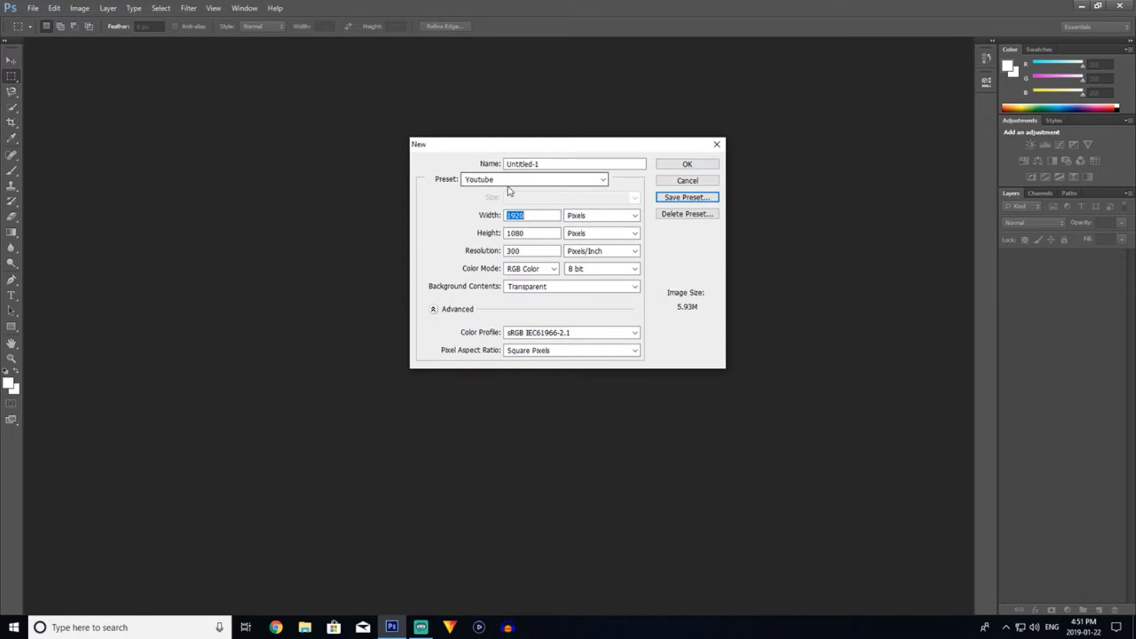
# Name the new document "Fornite thum" and create it.
pyautogui.doubleClick(526, 163)
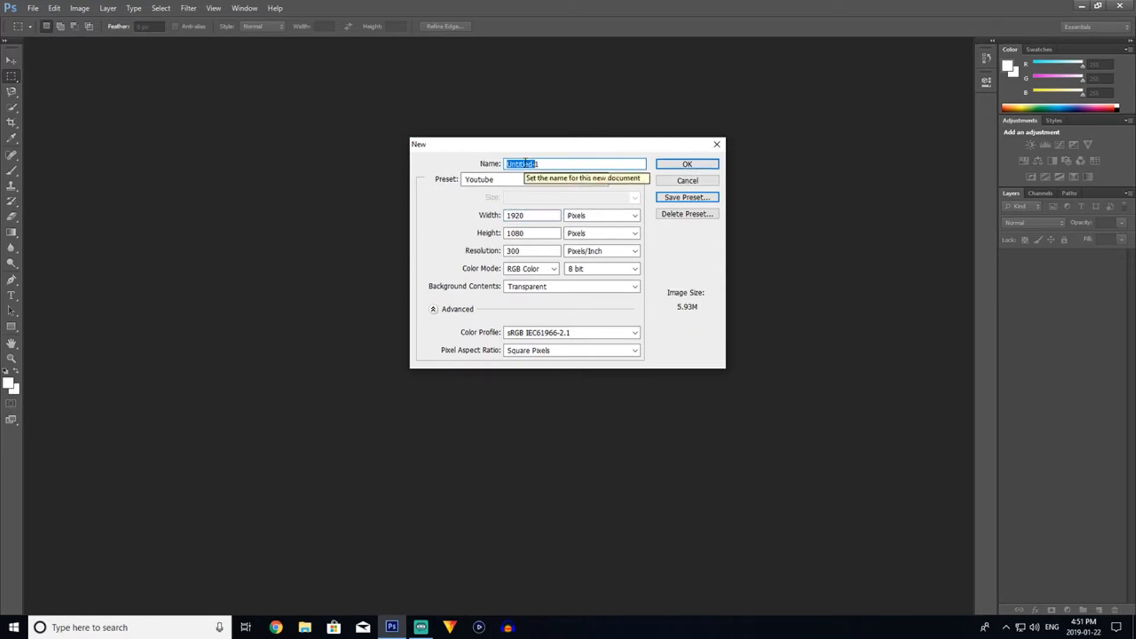
pyautogui.doubleClick(526, 163)
pyautogui.moveTo(548, 166); pyautogui.dragTo(500, 171)
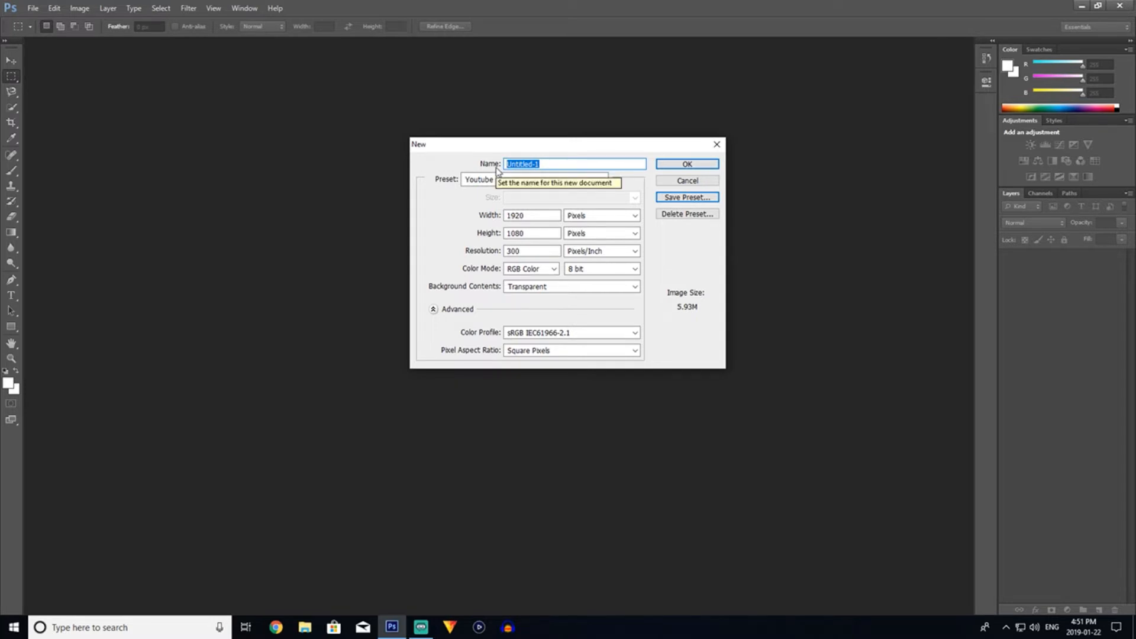
pyautogui.write('Fornite thum')
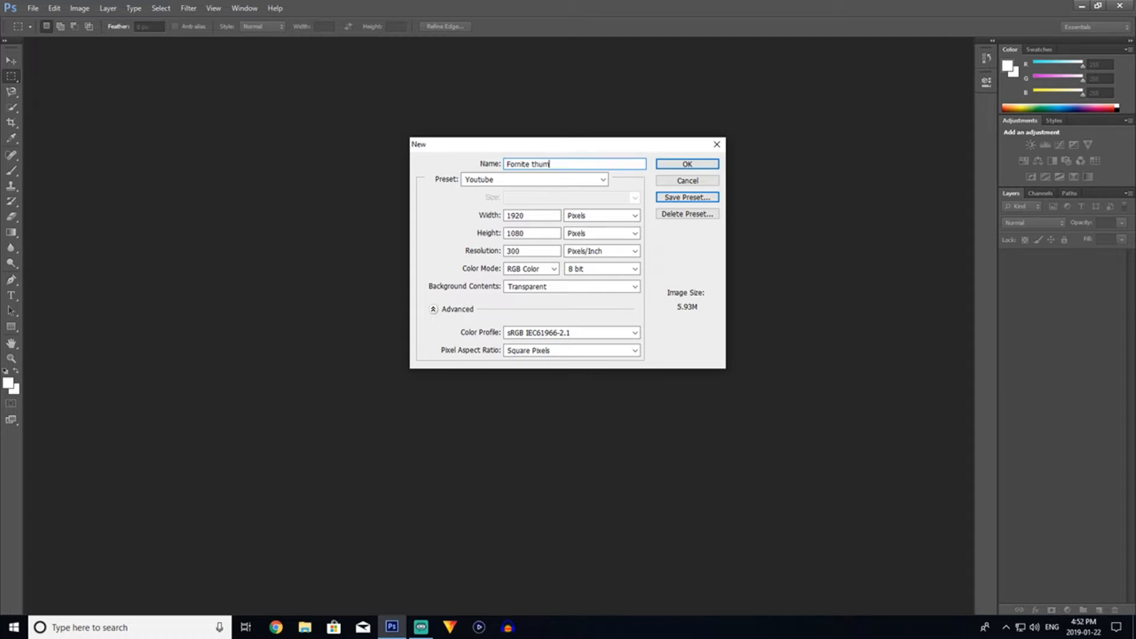
pyautogui.click(685, 160)
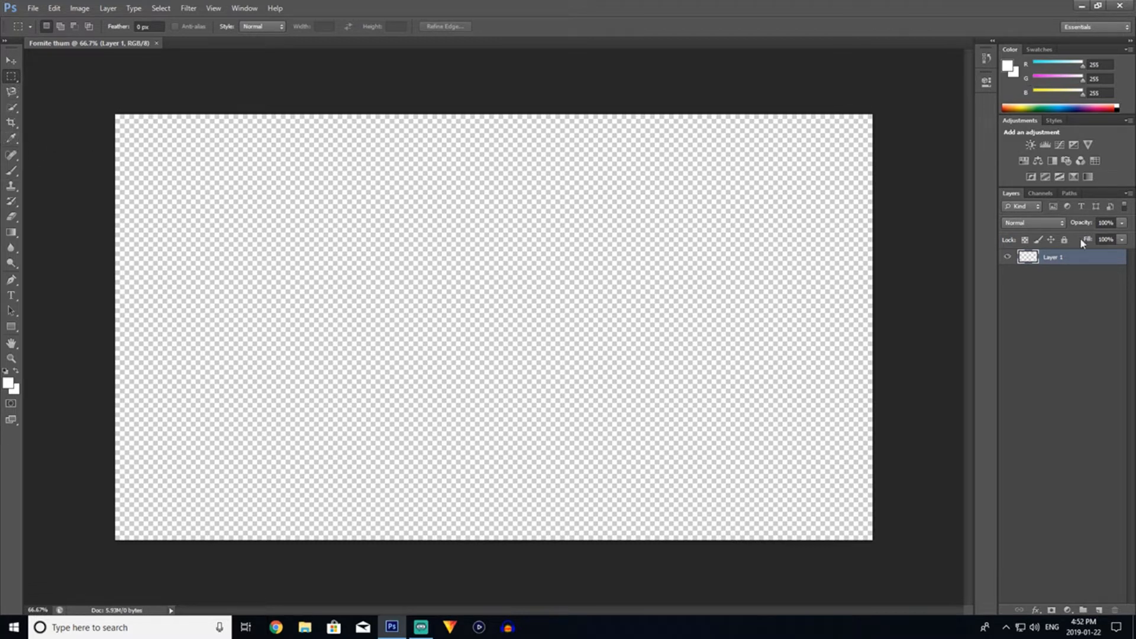
pyautogui.click(1075, 287)
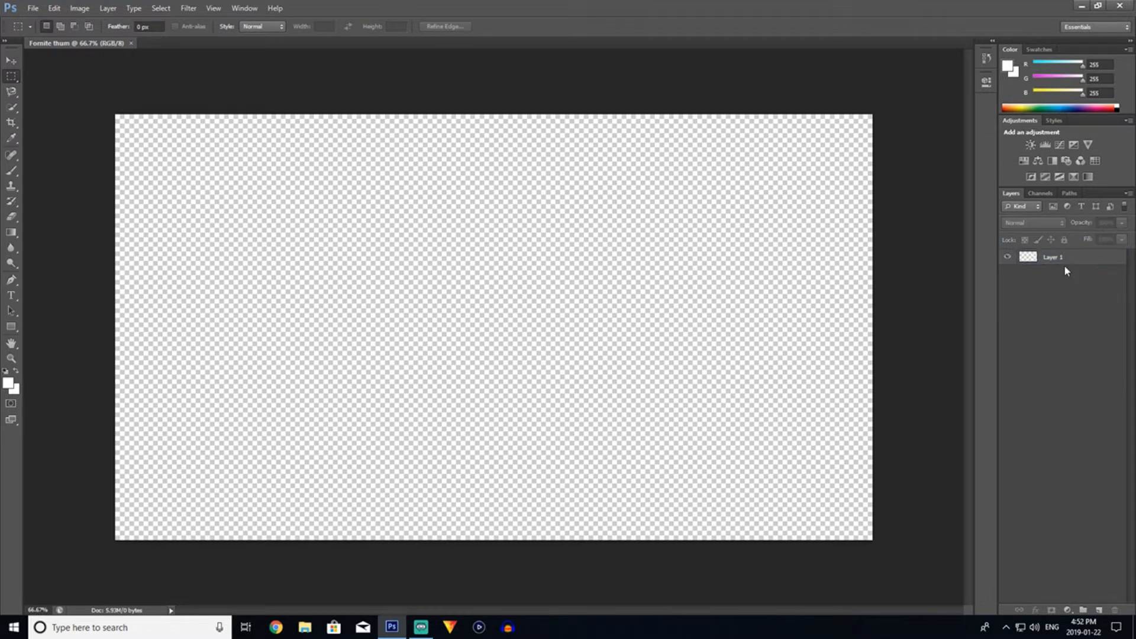
pyautogui.click(161, 7)
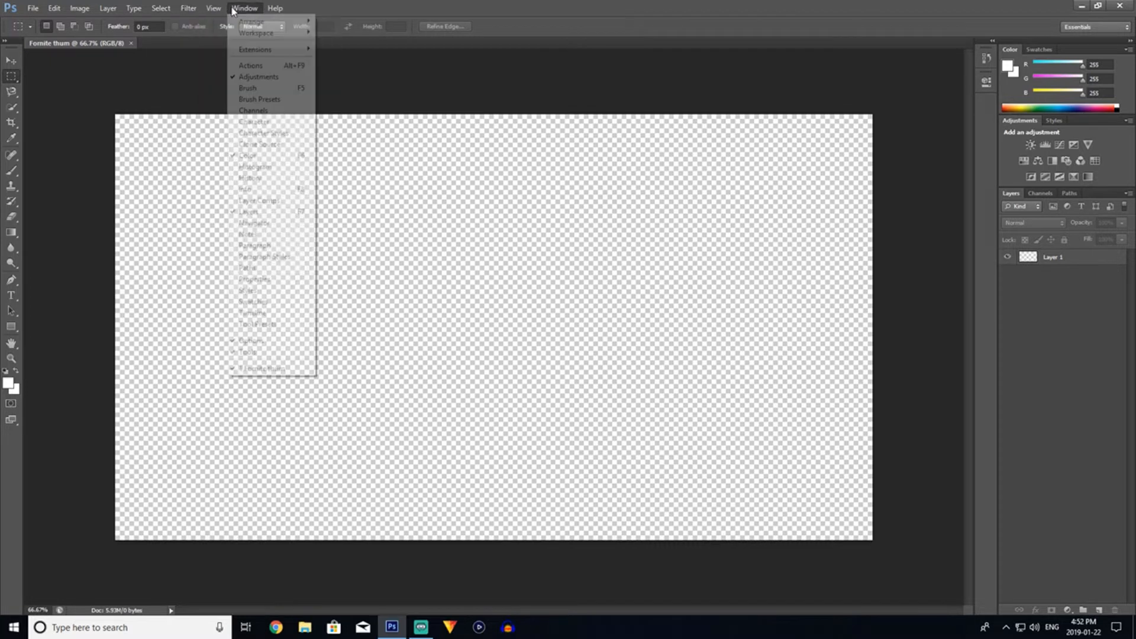
pyautogui.moveTo(163, 11)
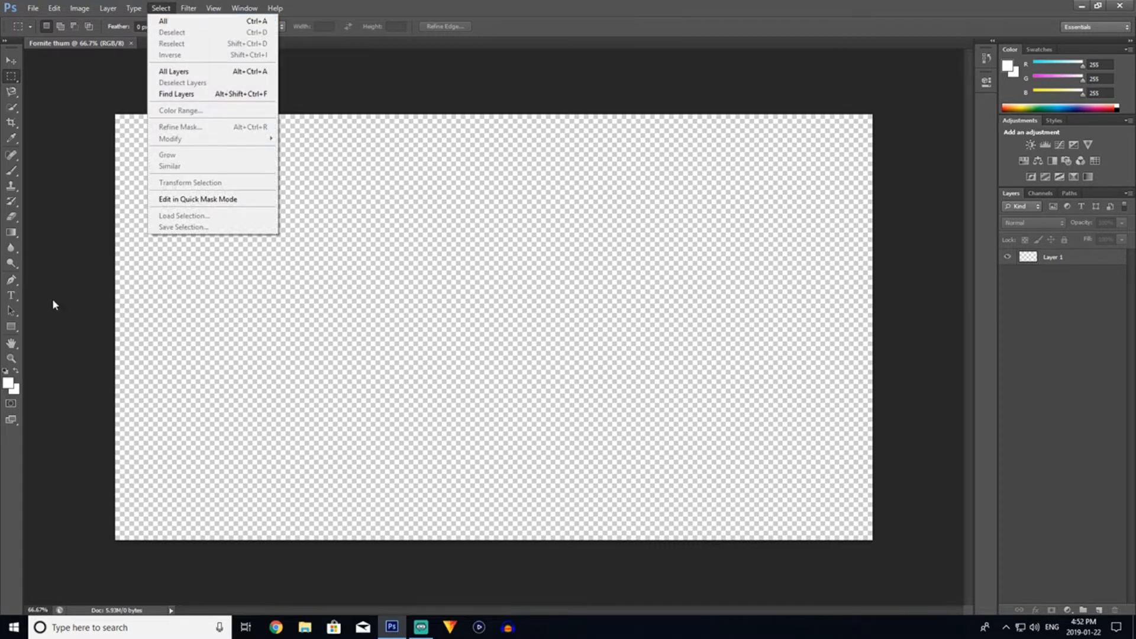
pyautogui.click(12, 303)
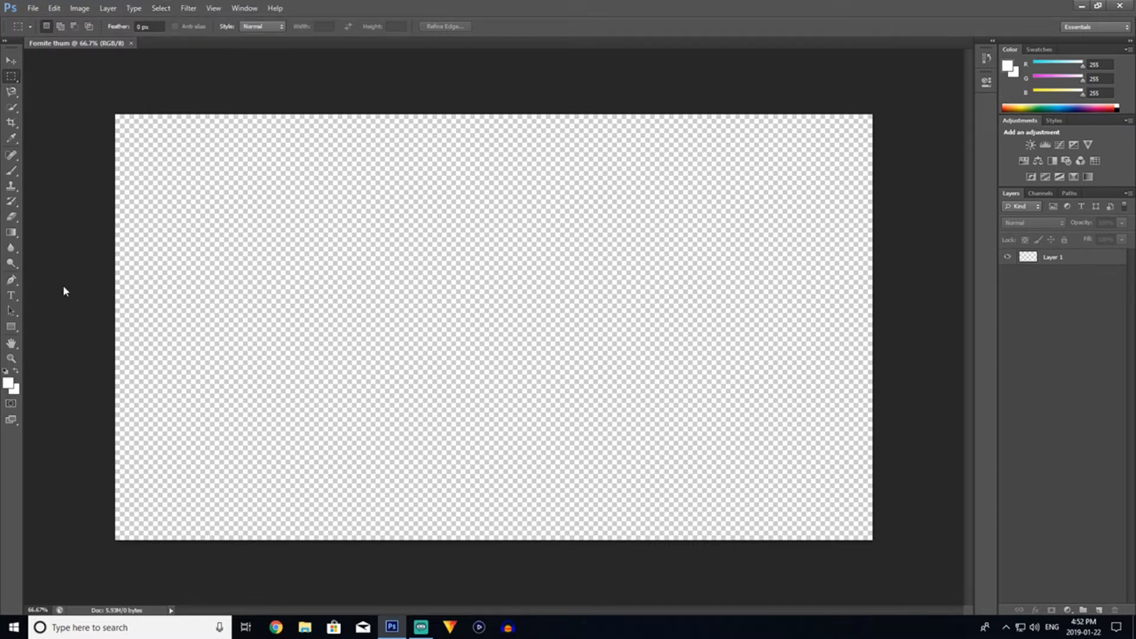
pyautogui.click(9, 61)
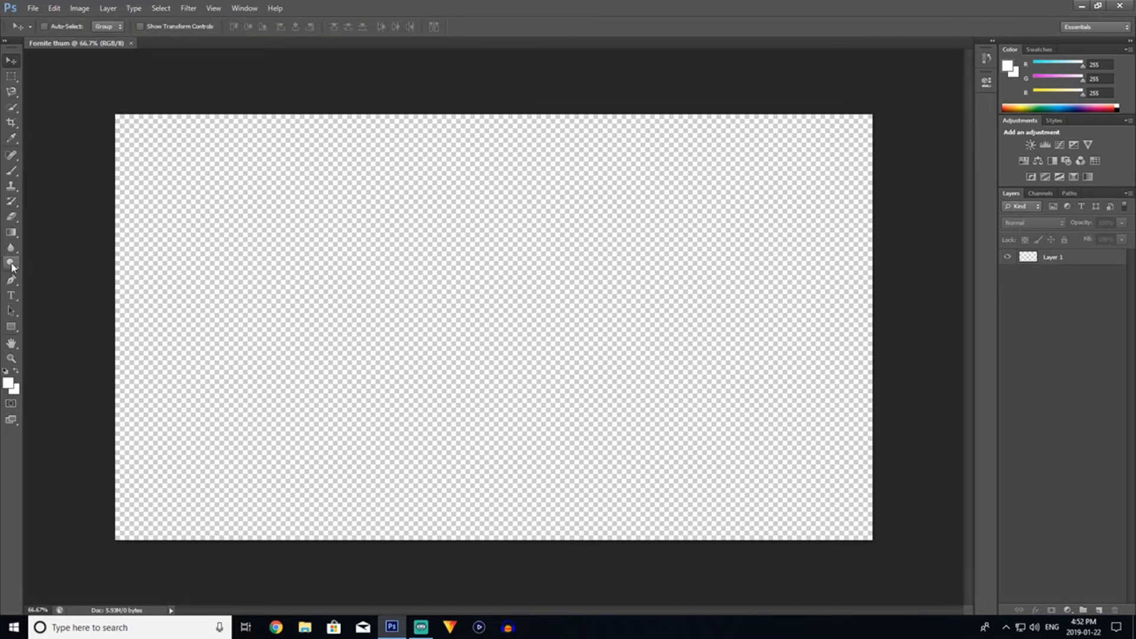
# Activate the Type tool, select Layer 1, and open the font name for editing.
pyautogui.click(12, 297)
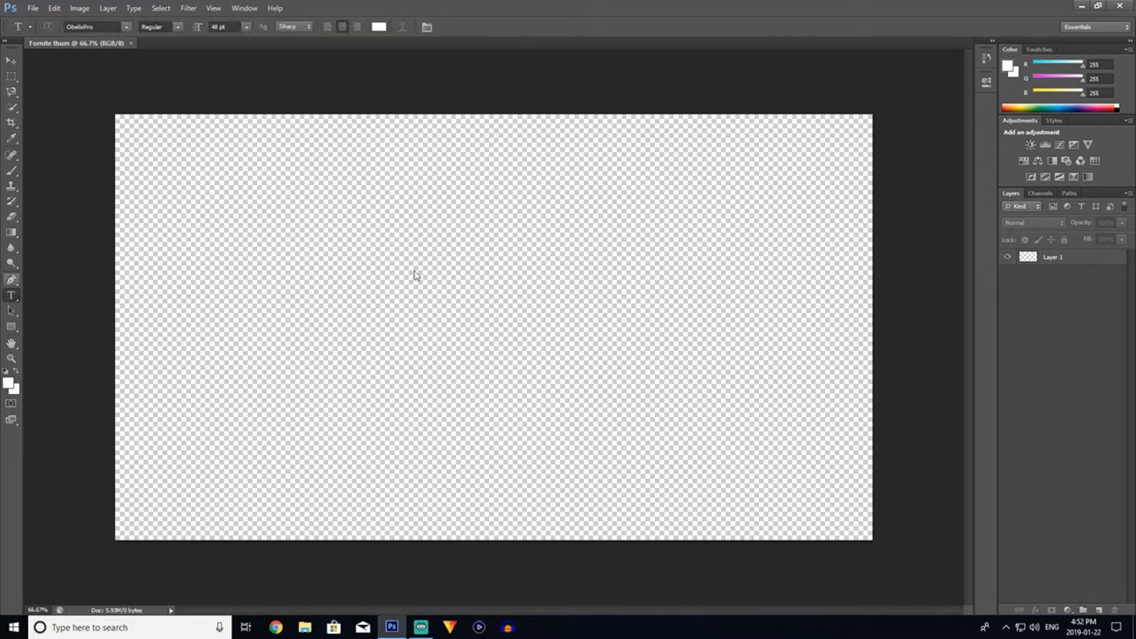
pyautogui.rightClick(1059, 259)
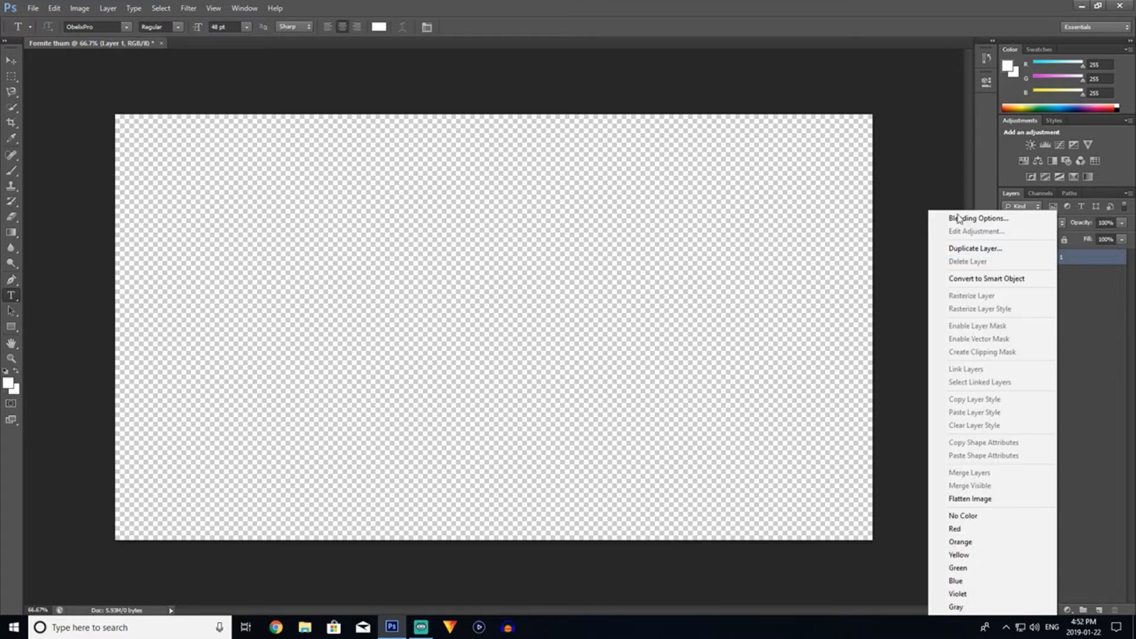
pyautogui.click(909, 194)
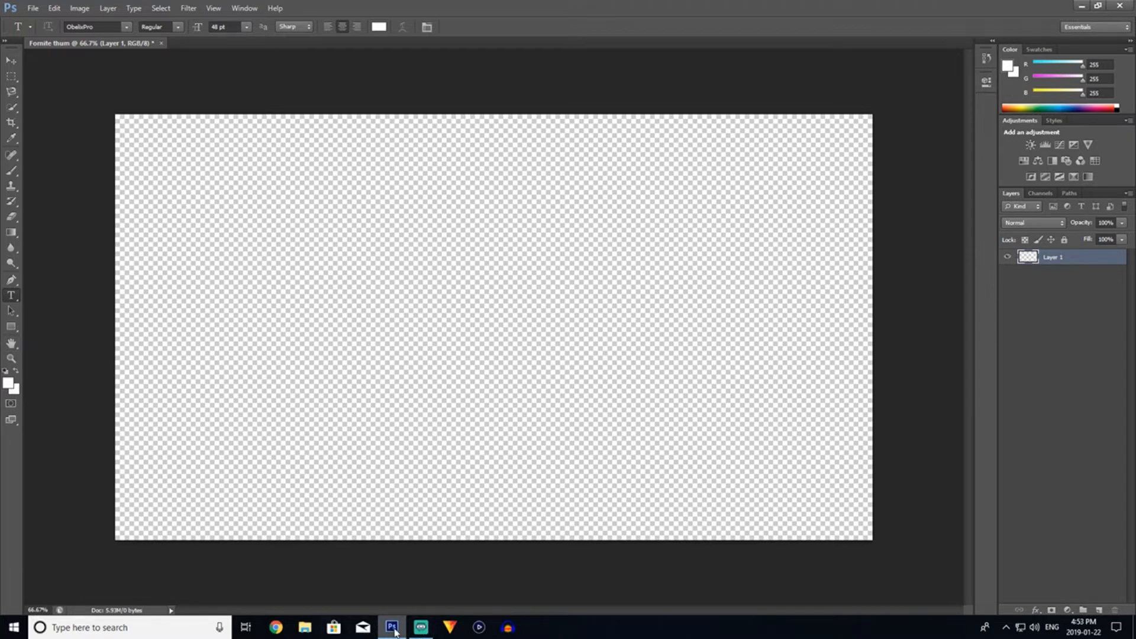
pyautogui.moveTo(395, 632)
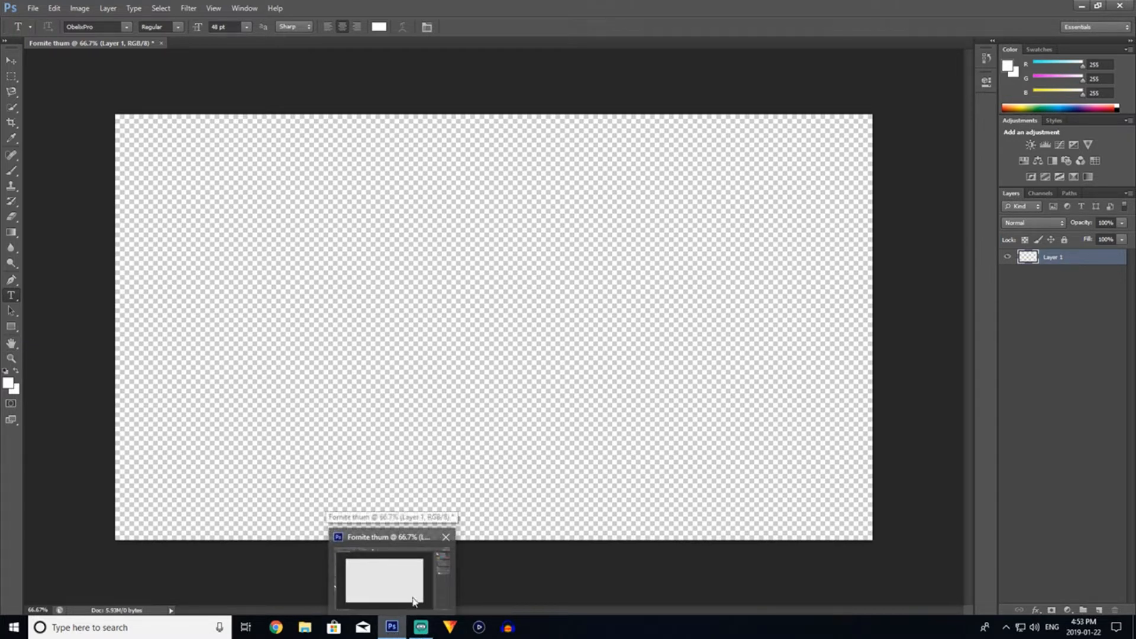
pyautogui.click(88, 27)
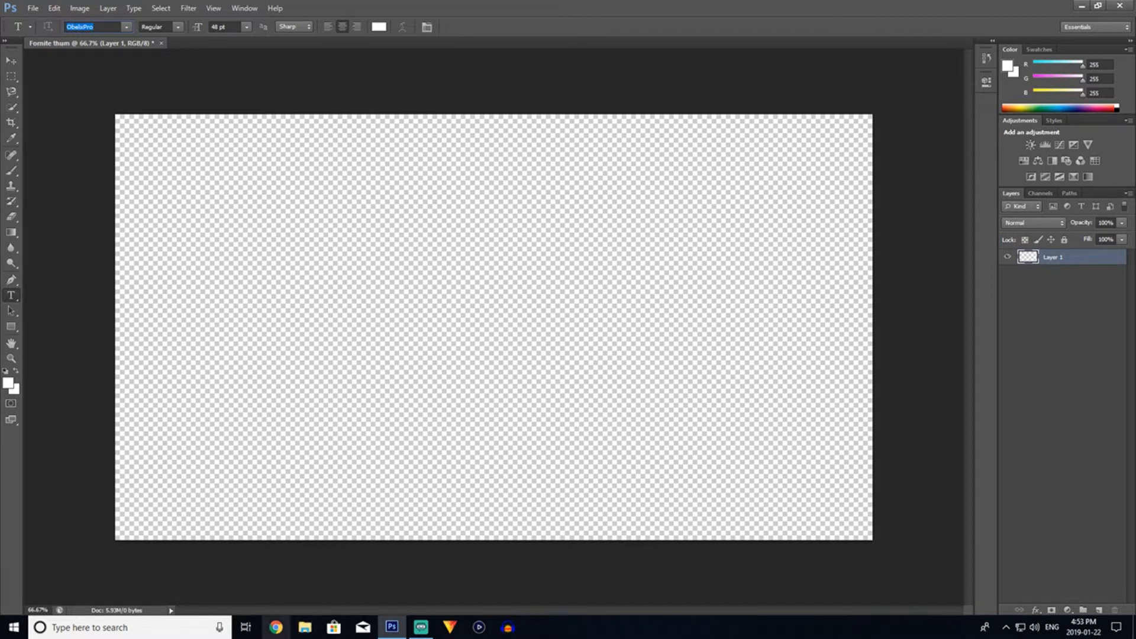
# Switch to Chrome, search the web for dafont, and open the DaFont website.
pyautogui.click(276, 627)
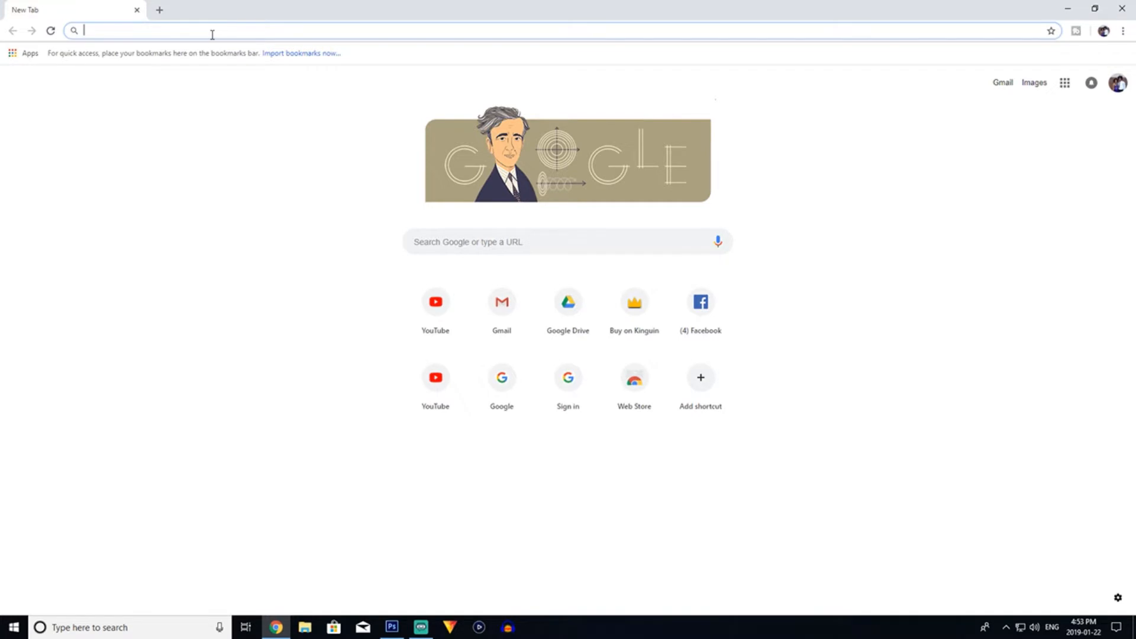
pyautogui.write('dafont')
pyautogui.press('Return')
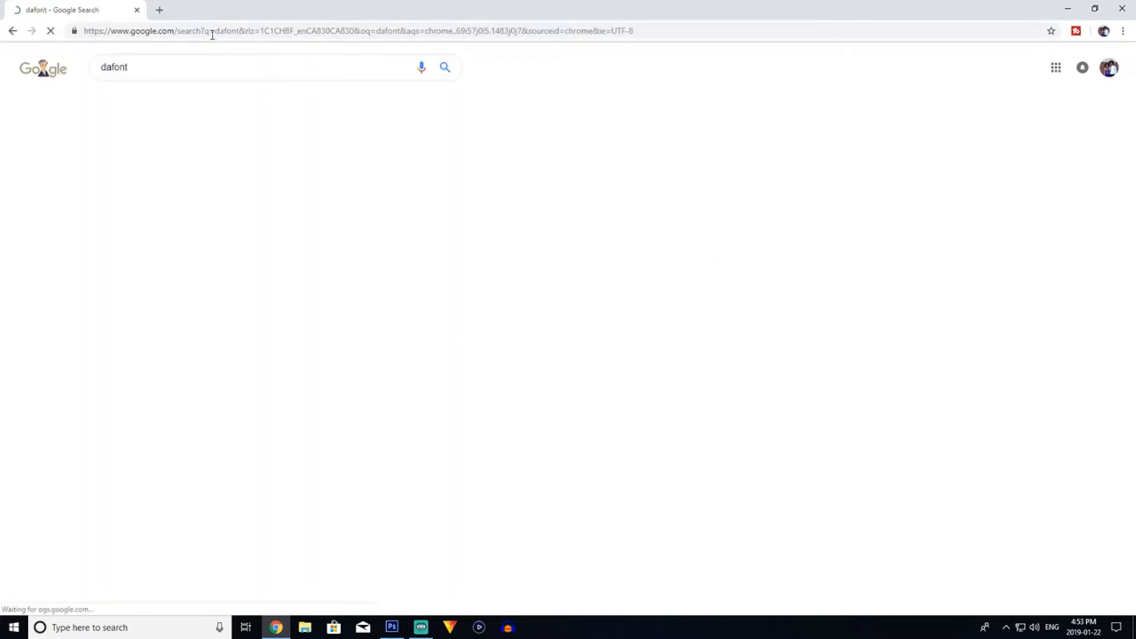
pyautogui.click(187, 163)
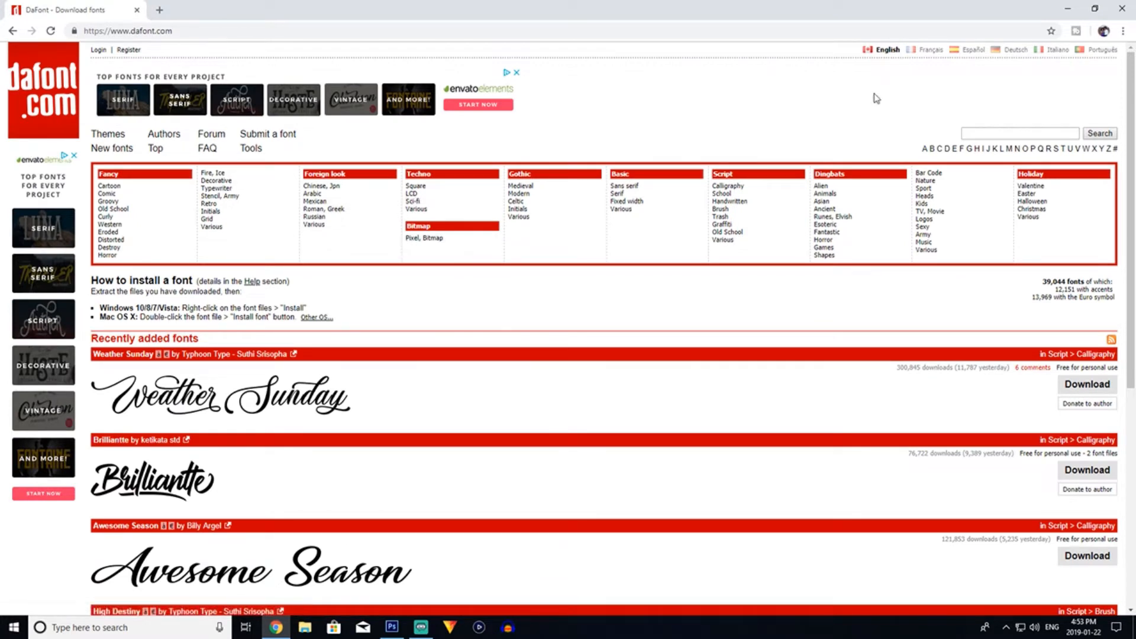
# Search DaFont for "obe" and locate the Obelix Pro font in the results.
pyautogui.click(1010, 133)
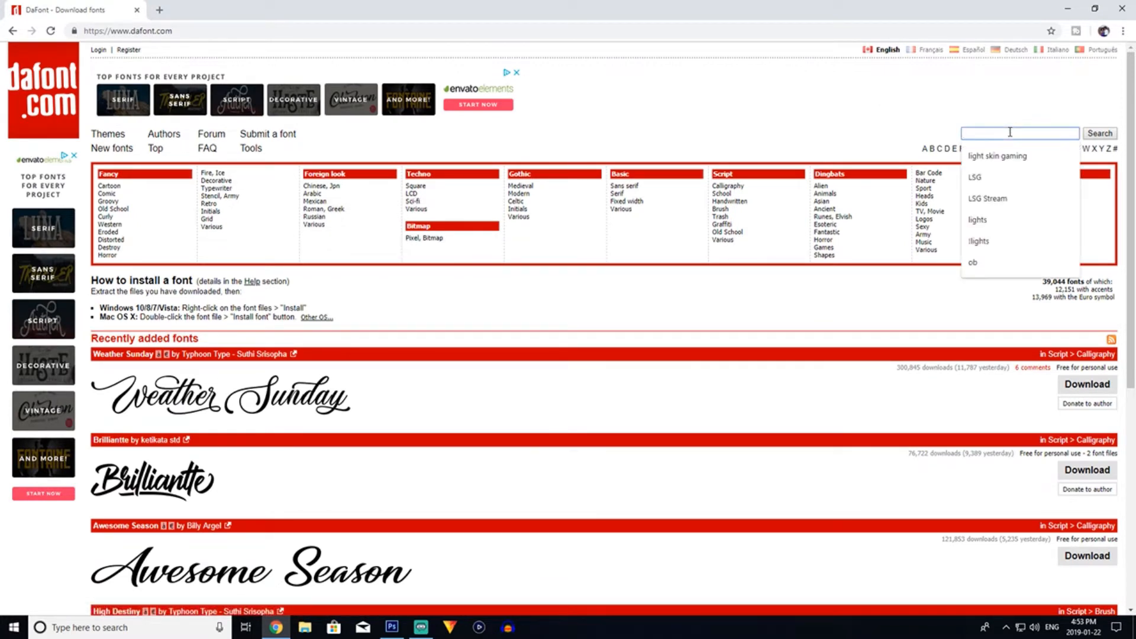
pyautogui.write('obliex')
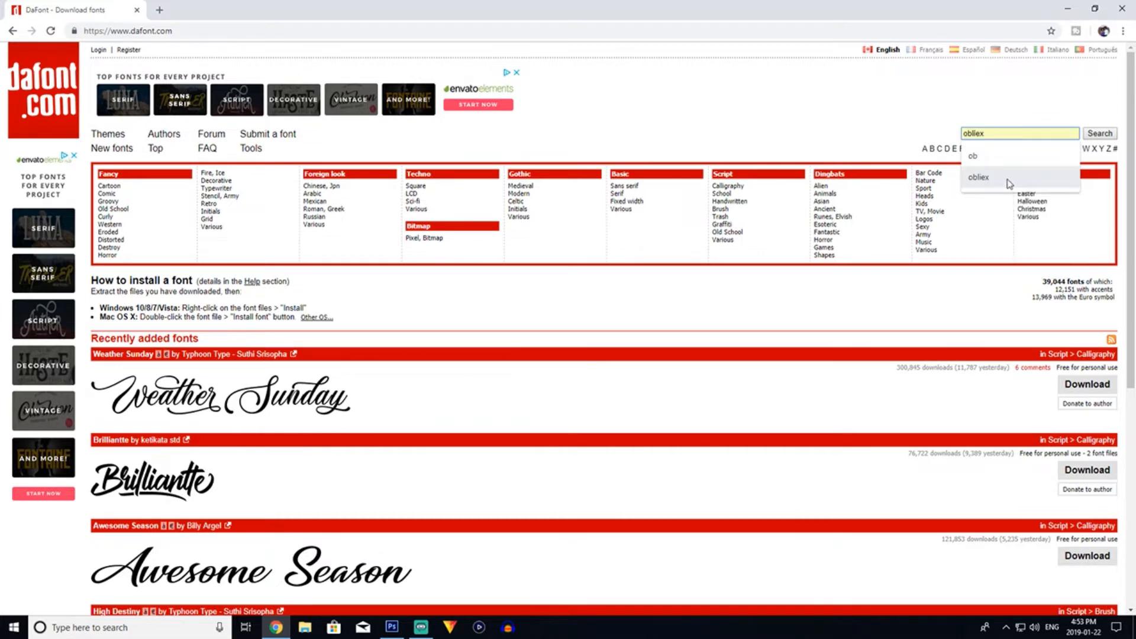
pyautogui.click(978, 177)
pyautogui.click(1097, 134)
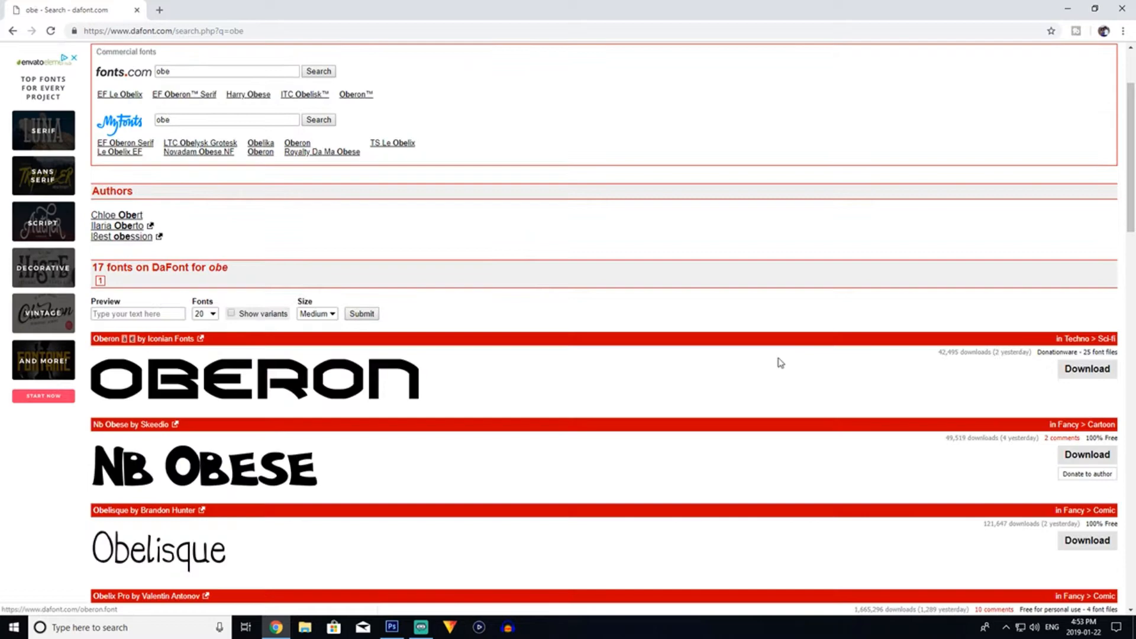
pyautogui.scroll(-4, 355, 409)
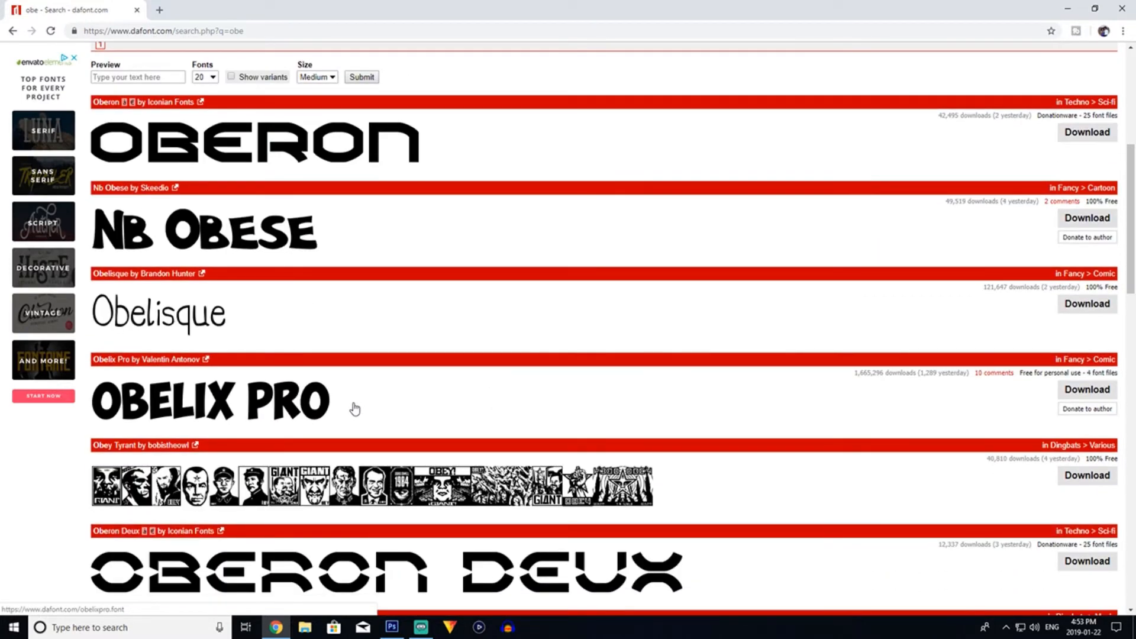
# Download the Oberon font from the DaFont results and open the downloaded oberon.zip archive.
pyautogui.scroll(-2, 355, 409)
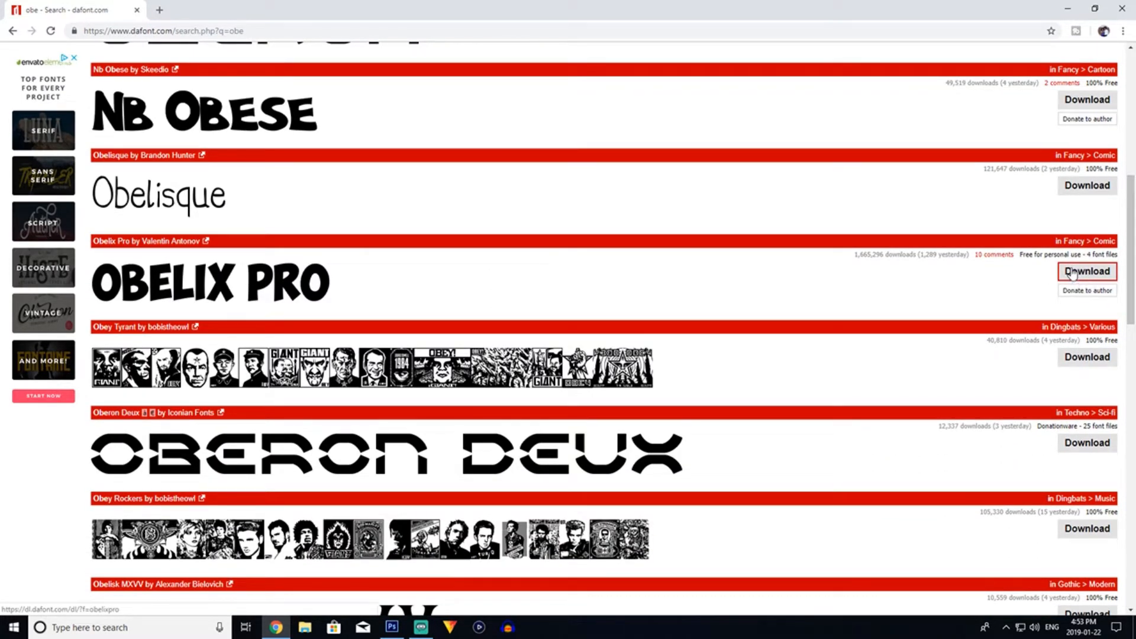
pyautogui.scroll(6, 1059, 308)
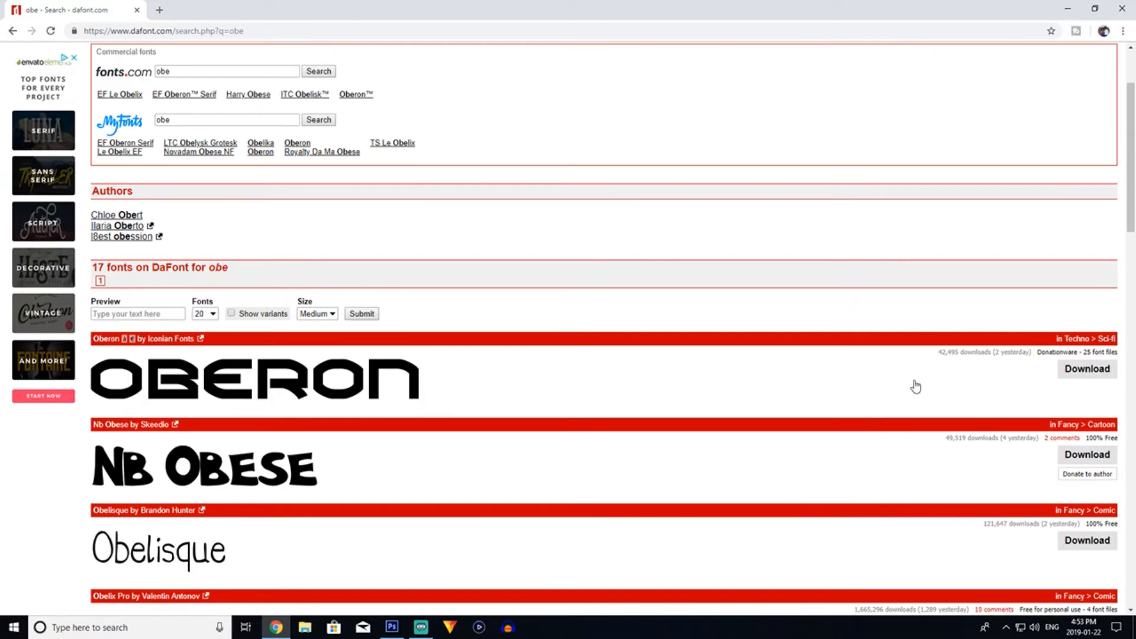
pyautogui.click(1100, 371)
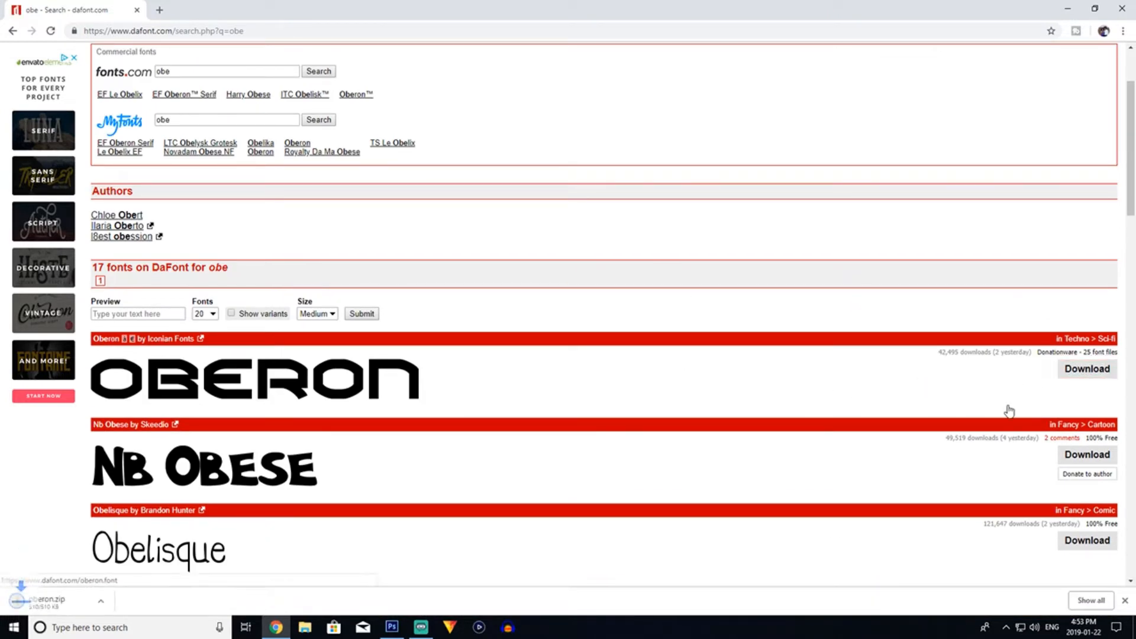
pyautogui.click(56, 603)
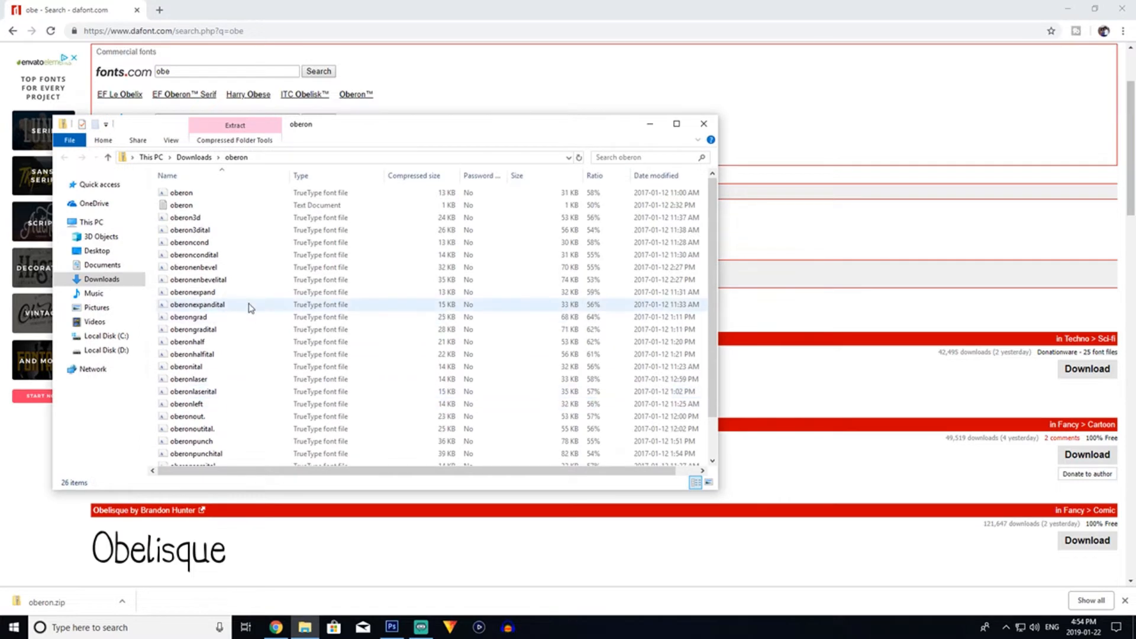
# Preview the oberon and oberonleft TrueType font files in the archive, closing each preview.
pyautogui.scroll(-1, 249, 307)
pyautogui.scroll(1, 287, 378)
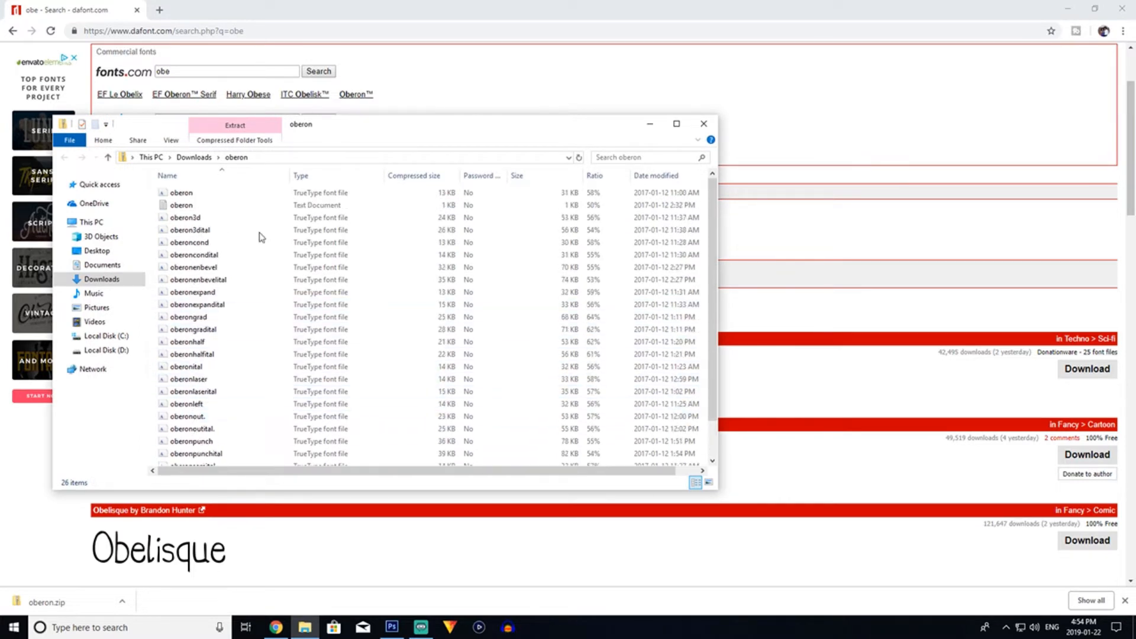
pyautogui.click(261, 194)
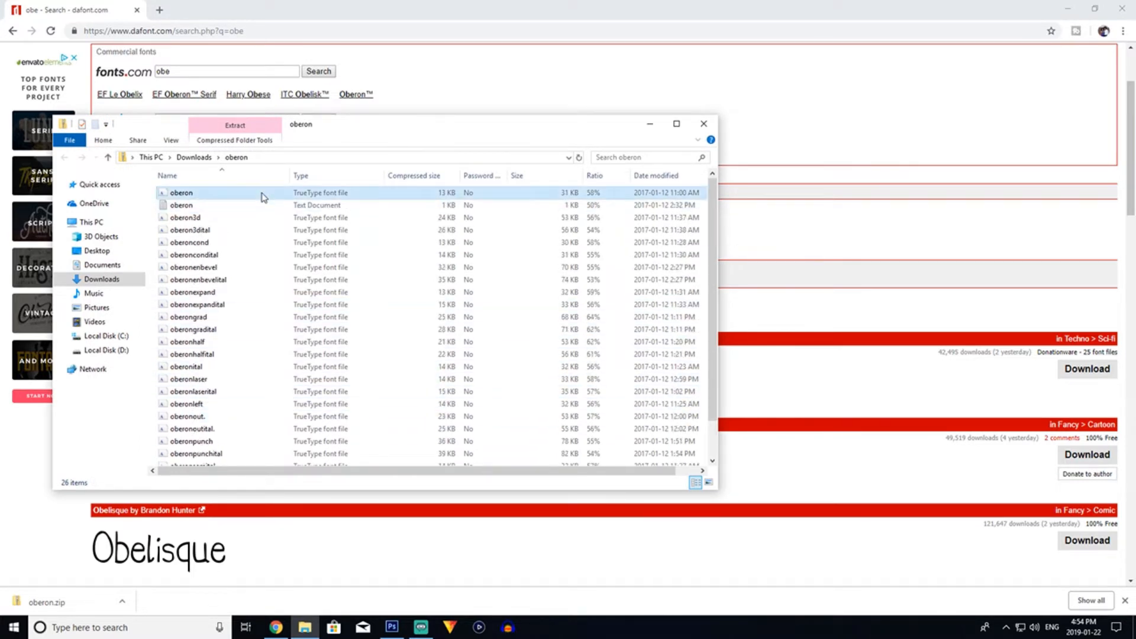
pyautogui.scroll(-1, 256, 298)
pyautogui.scroll(1, 256, 299)
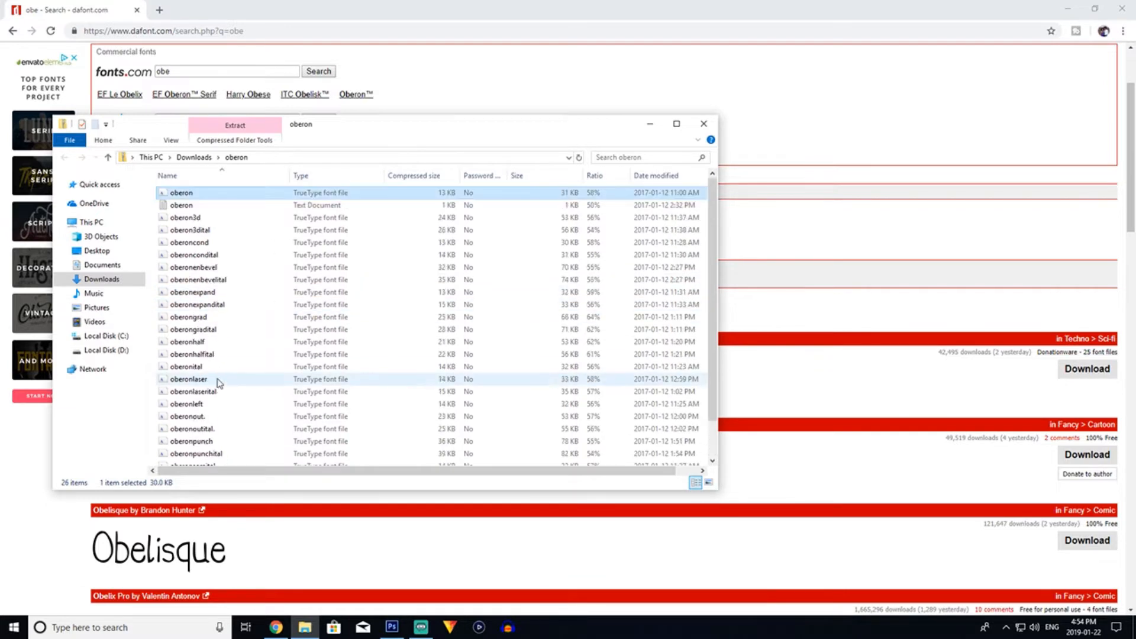
pyautogui.doubleClick(201, 195)
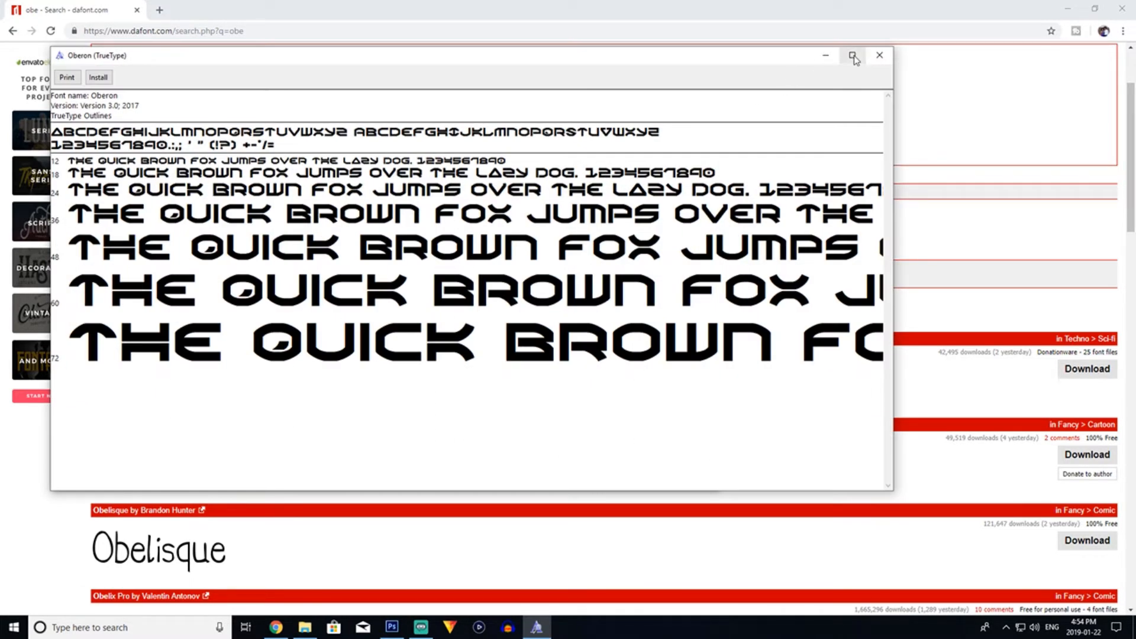
pyautogui.click(879, 55)
pyautogui.moveTo(181, 191); pyautogui.dragTo(333, 527)
pyautogui.doubleClick(267, 359)
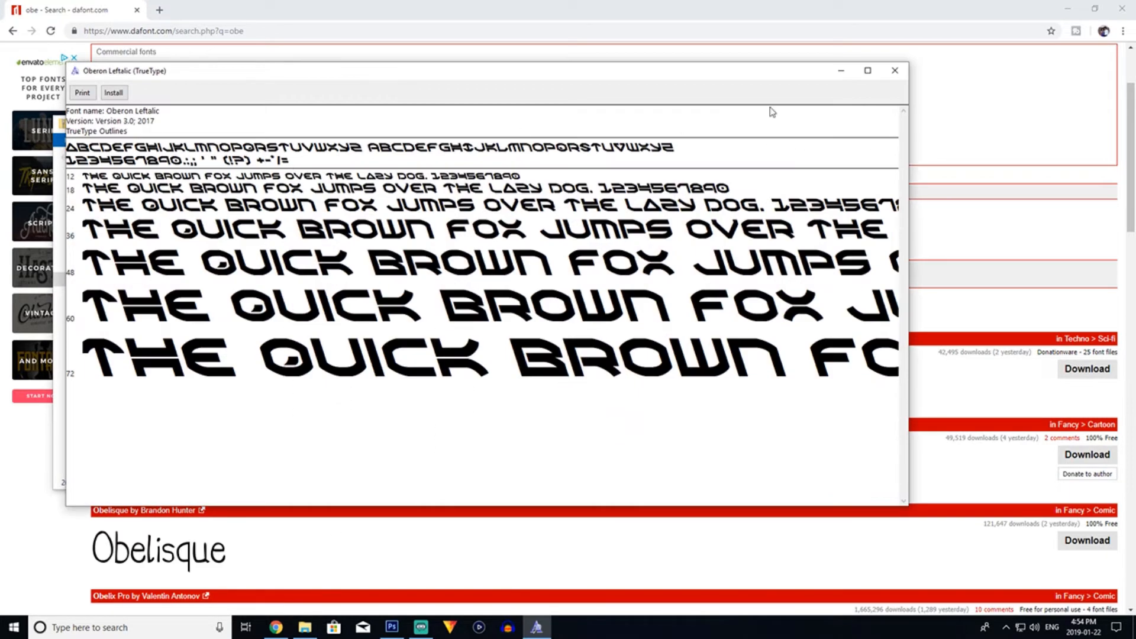
pyautogui.click(895, 71)
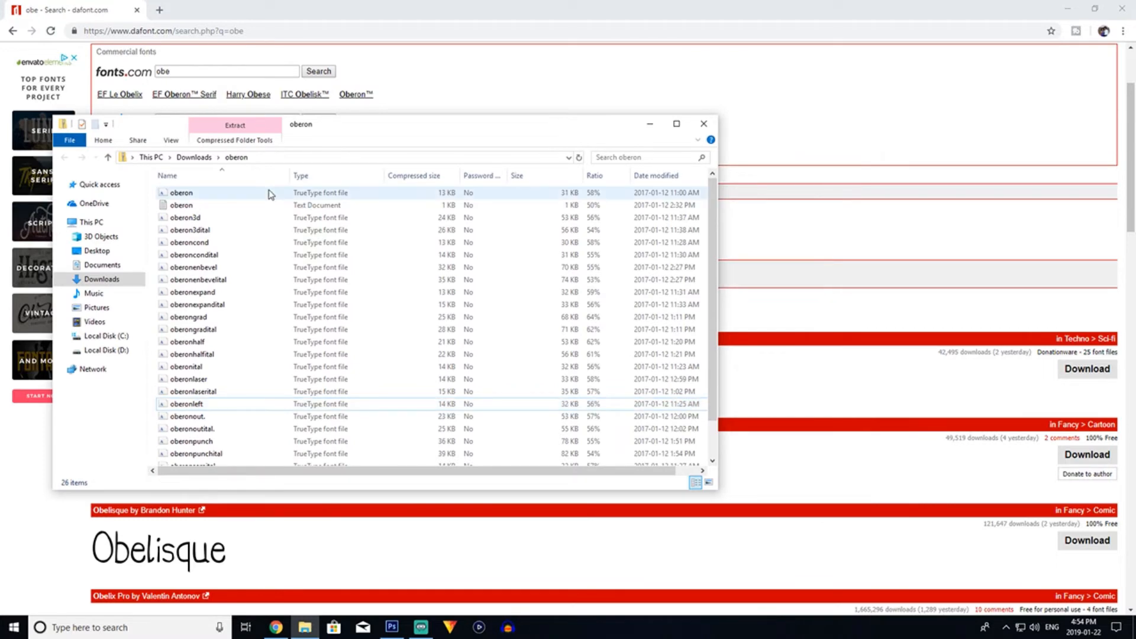
# Install the Oberon font from the oberon TrueType file and close the font preview and archive windows.
pyautogui.doubleClick(268, 194)
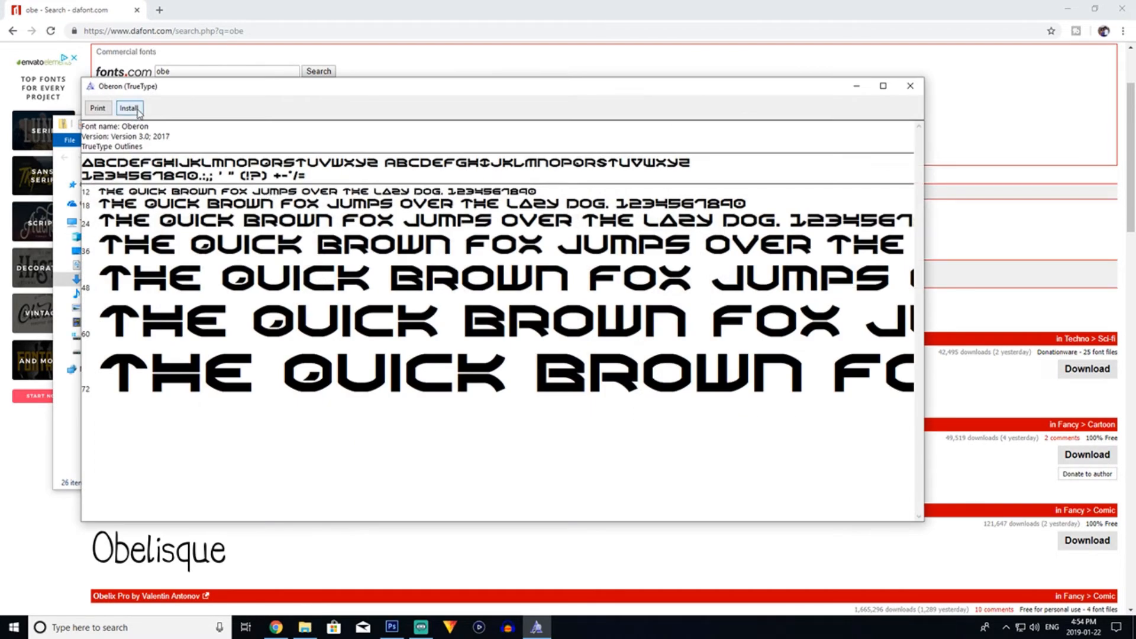
pyautogui.click(129, 109)
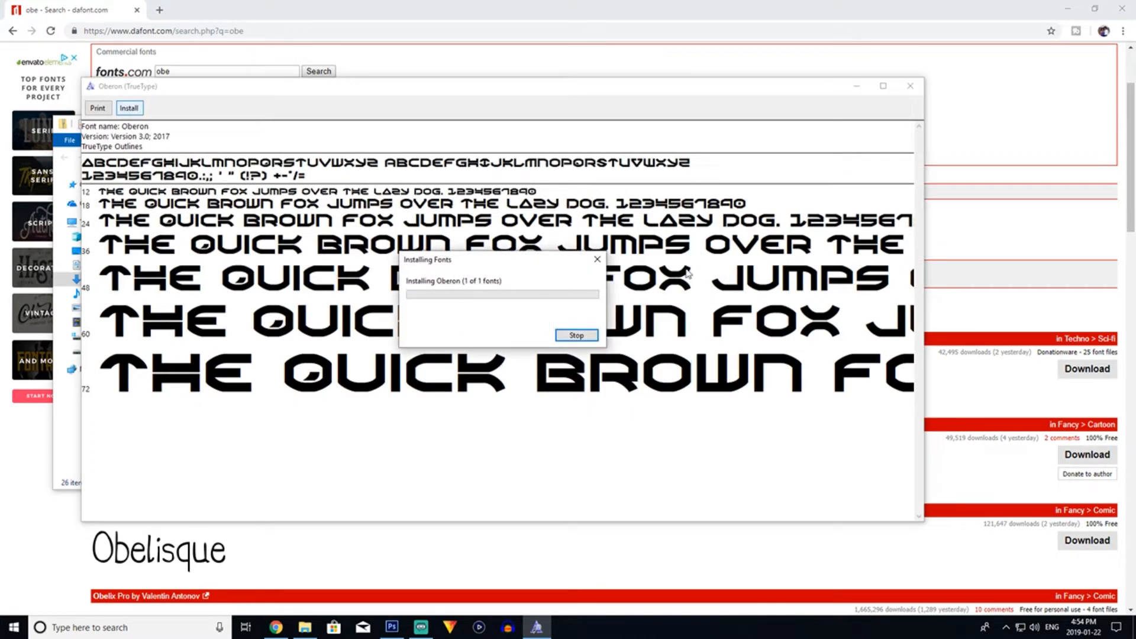
pyautogui.click(910, 87)
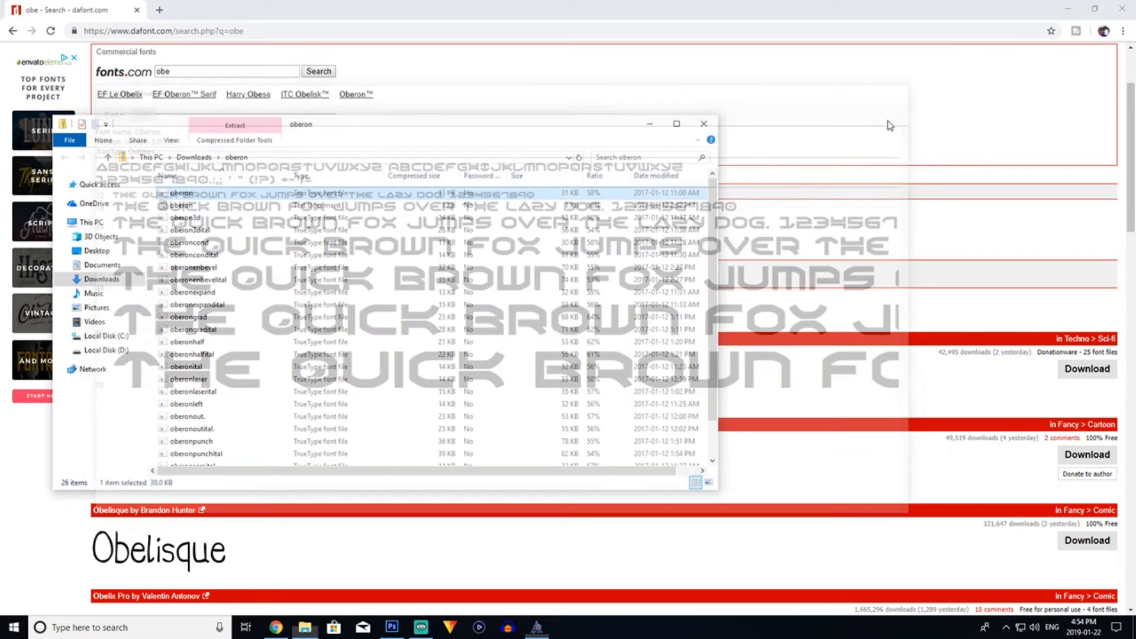
pyautogui.scroll(-2, 413, 290)
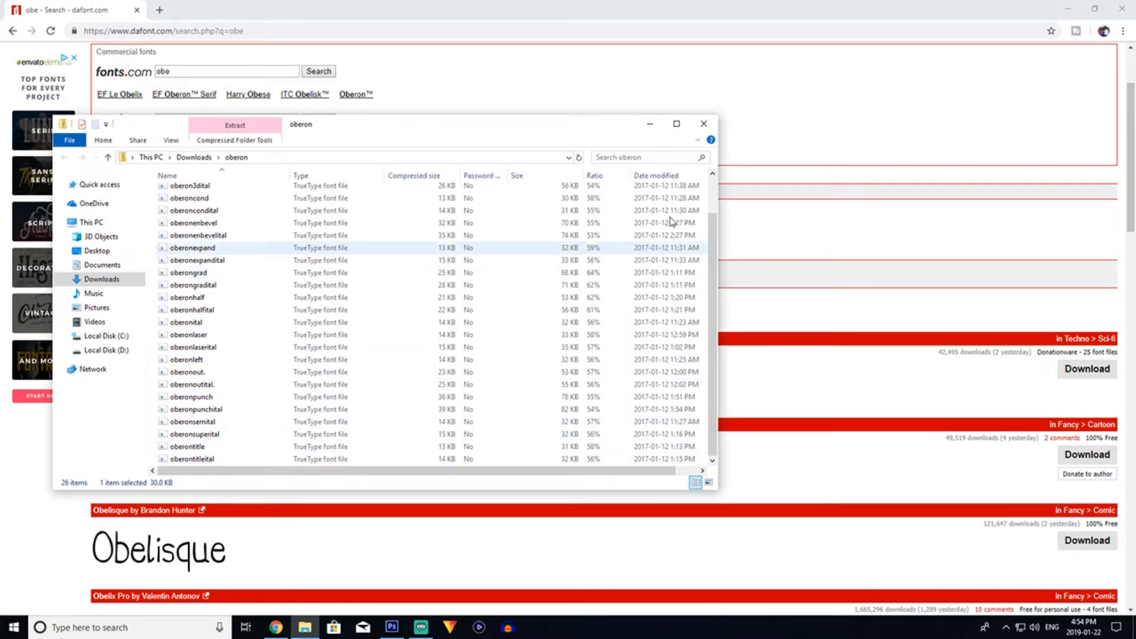
pyautogui.scroll(2, 657, 232)
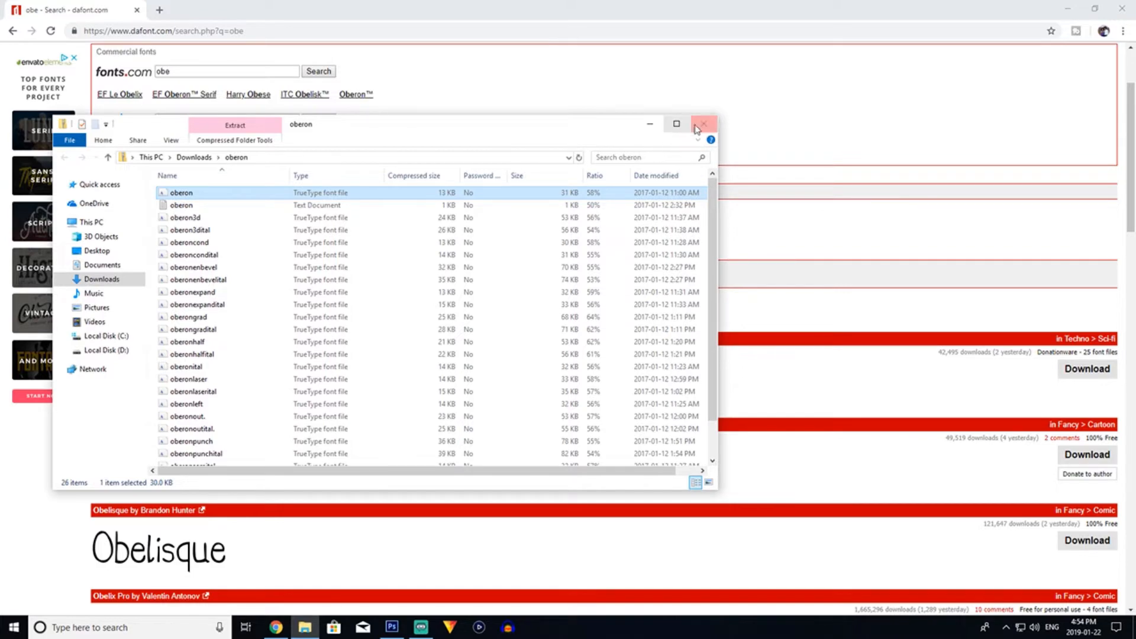
pyautogui.click(703, 123)
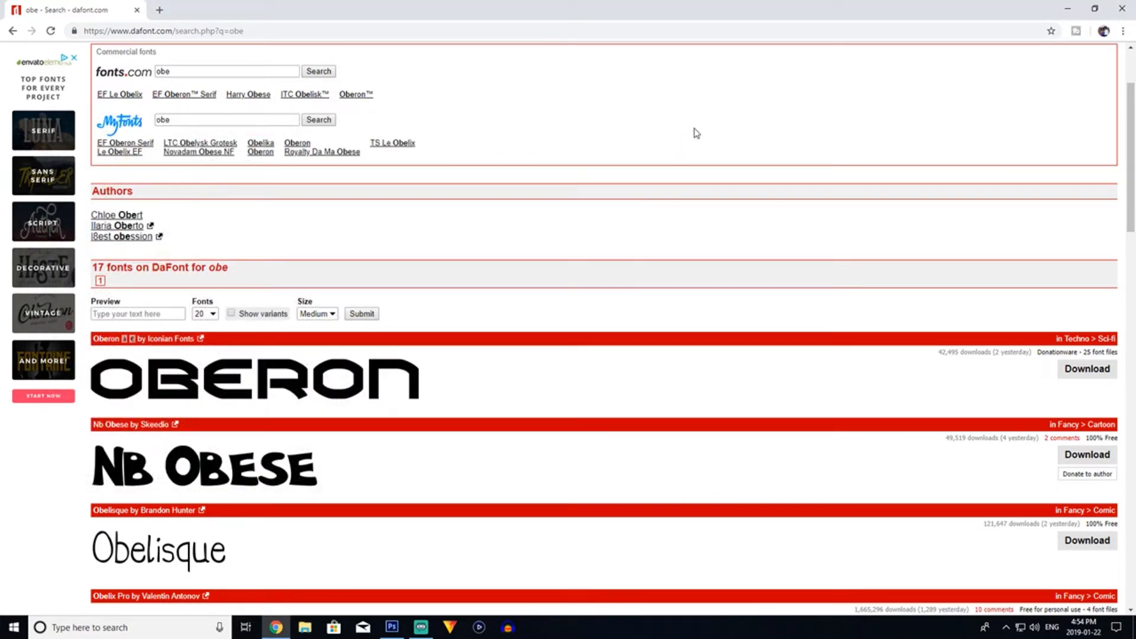
# Switch to Photoshop and set the Type tool's font to Oberon.
pyautogui.click(392, 627)
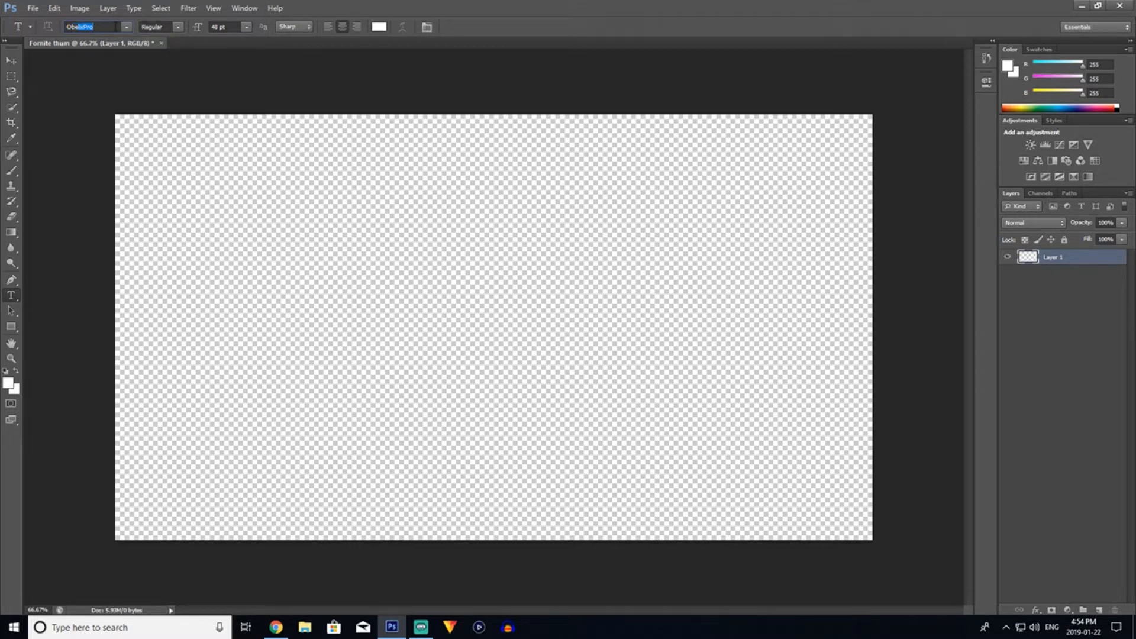
pyautogui.click(126, 27)
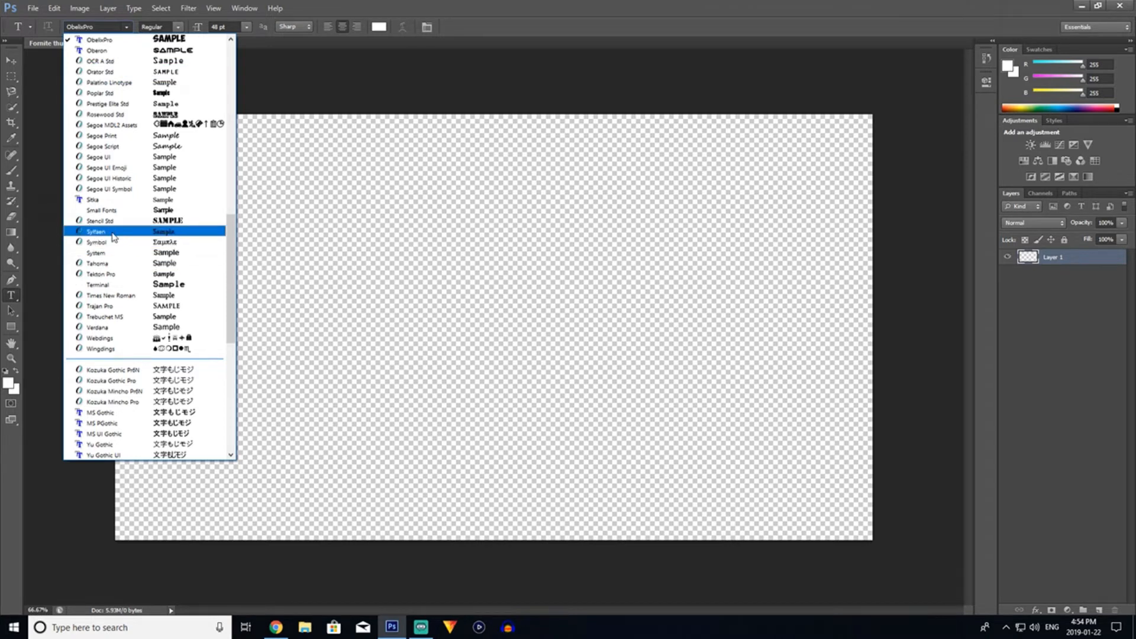
pyautogui.click(107, 25)
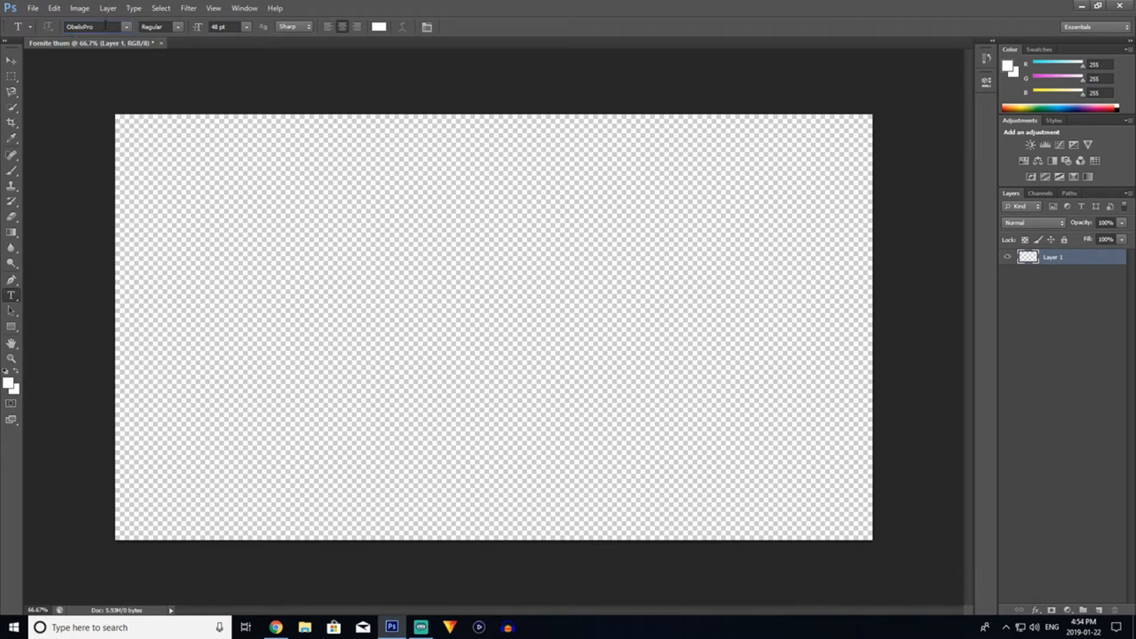
pyautogui.click(126, 27)
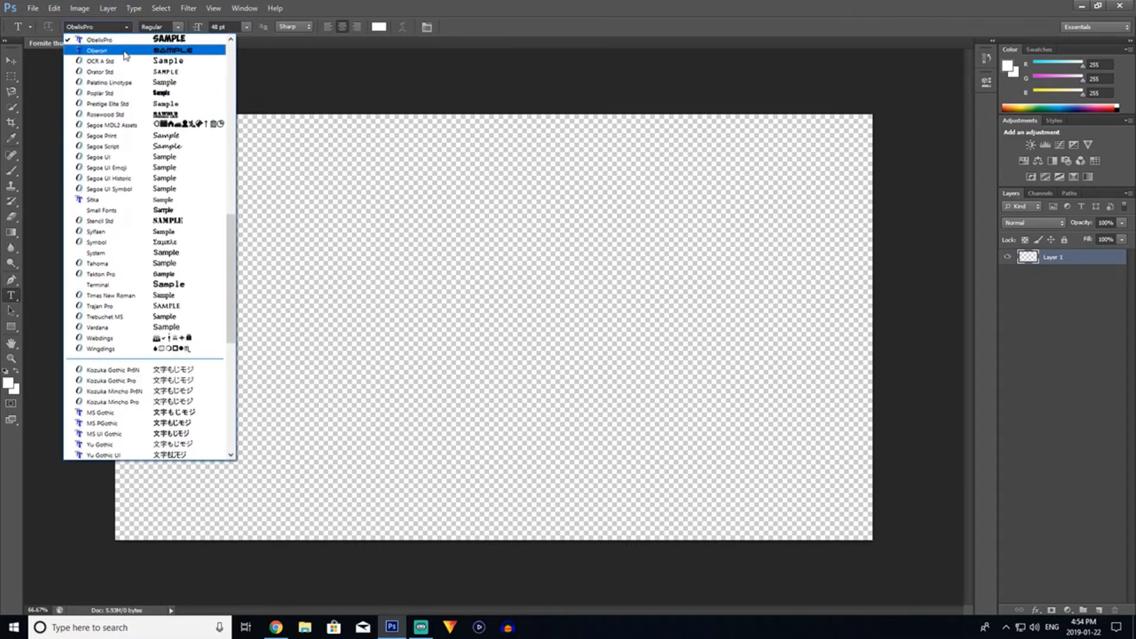
pyautogui.click(124, 51)
# Test the font with the sample text "GHFDGH" in a text box on the canvas and clear the text again.
pyautogui.moveTo(194, 152); pyautogui.dragTo(442, 390)
pyautogui.write('GHFDGH')
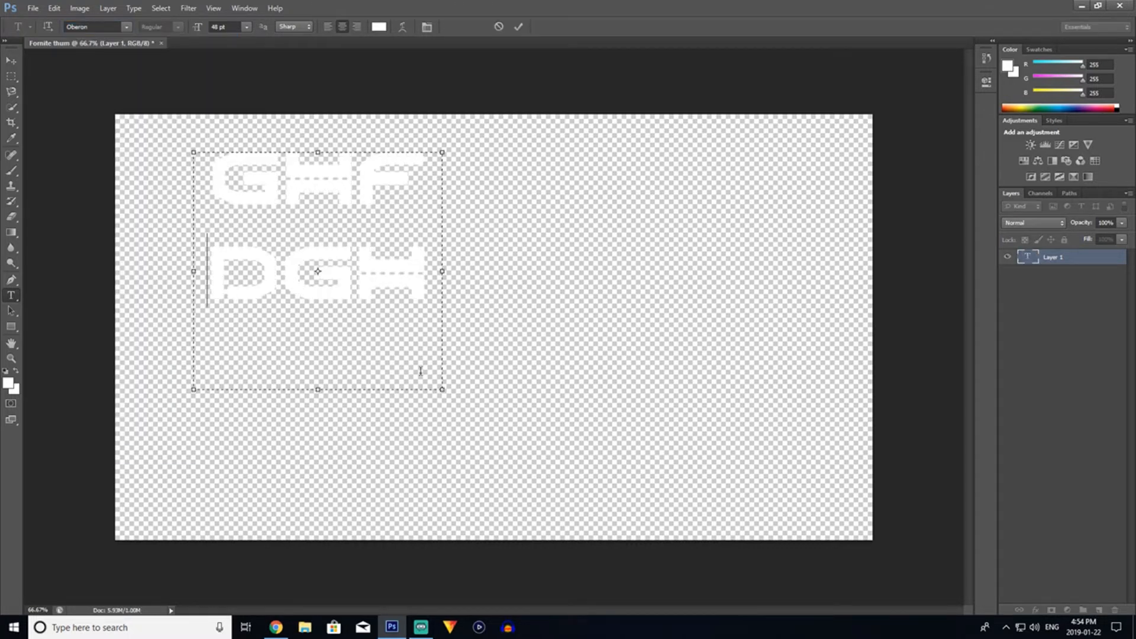
pyautogui.hotkey('ctrl', 'a')
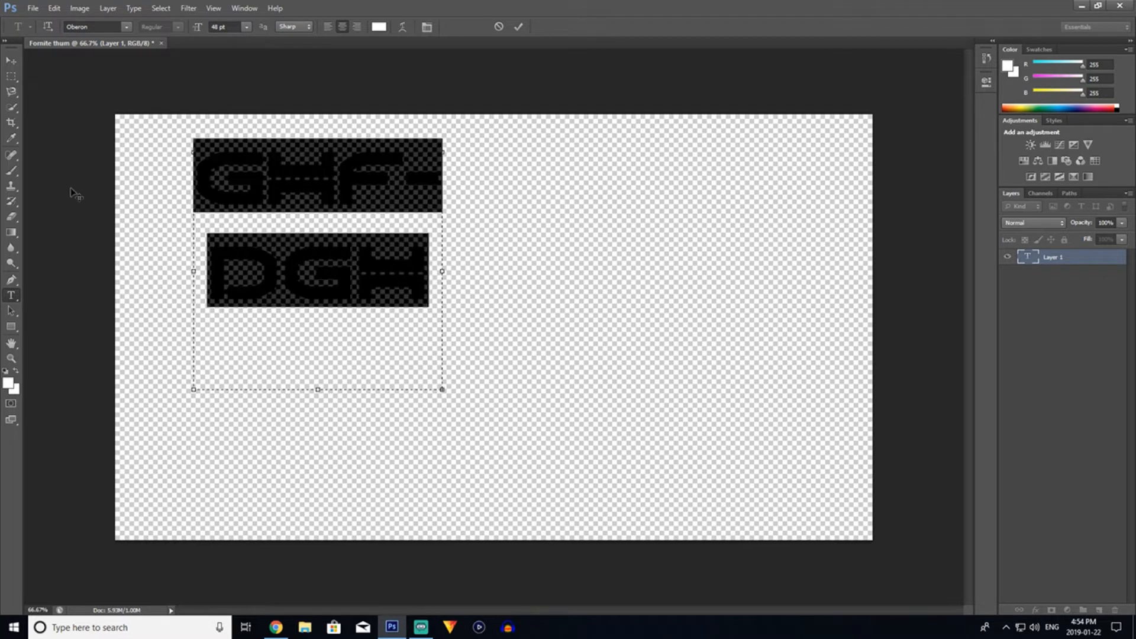
pyautogui.write('G')
pyautogui.doubleClick(339, 185)
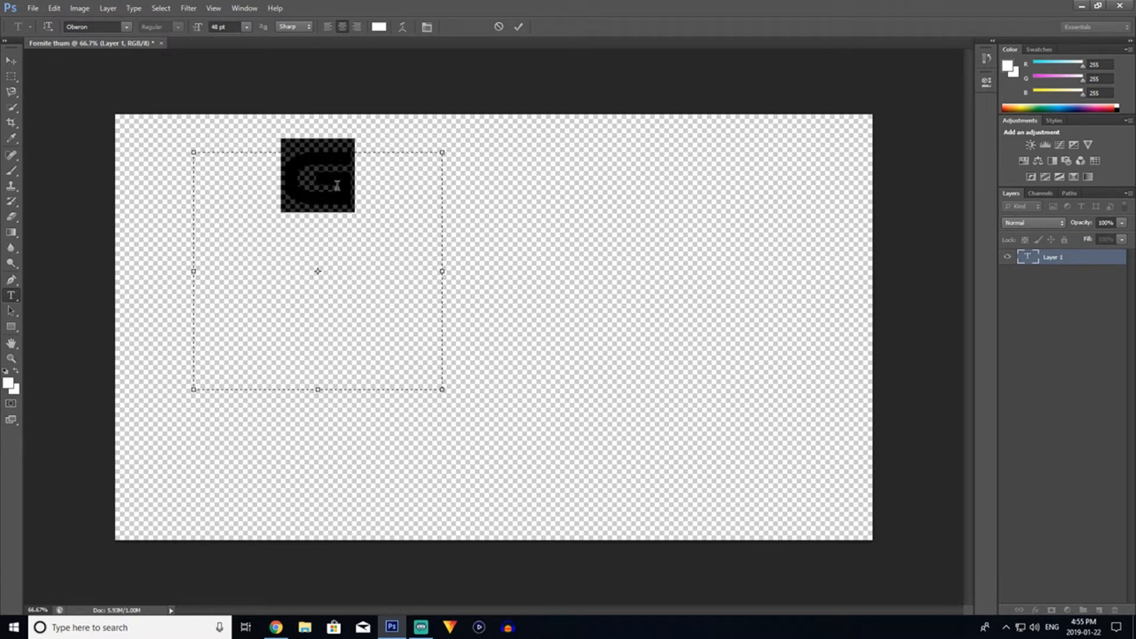
pyautogui.press('BackSpace')
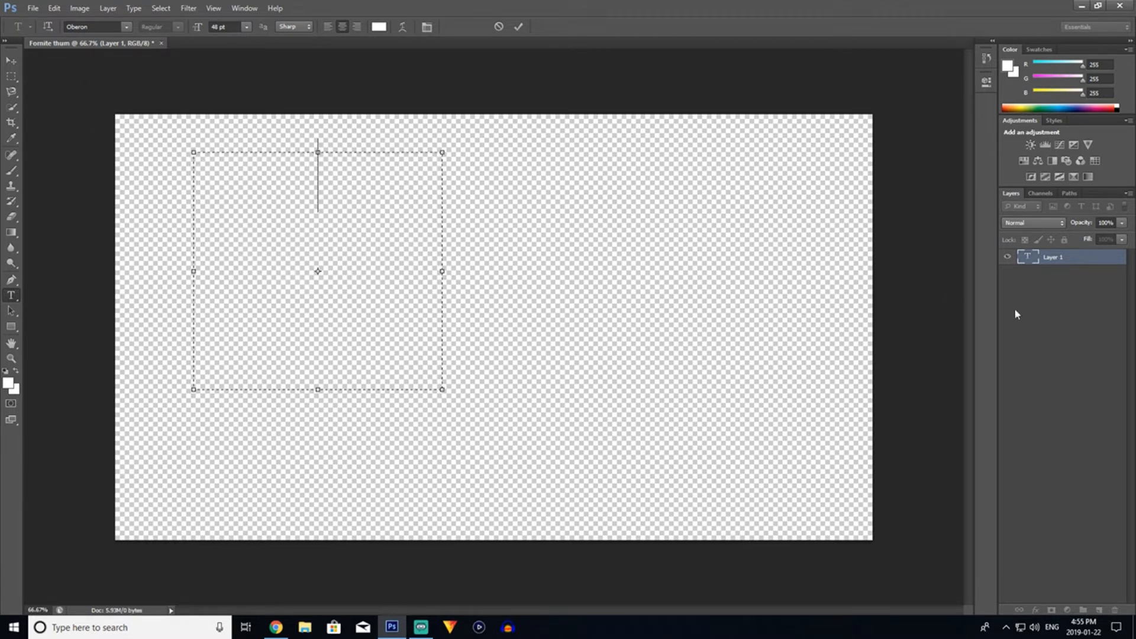
pyautogui.click(1095, 321)
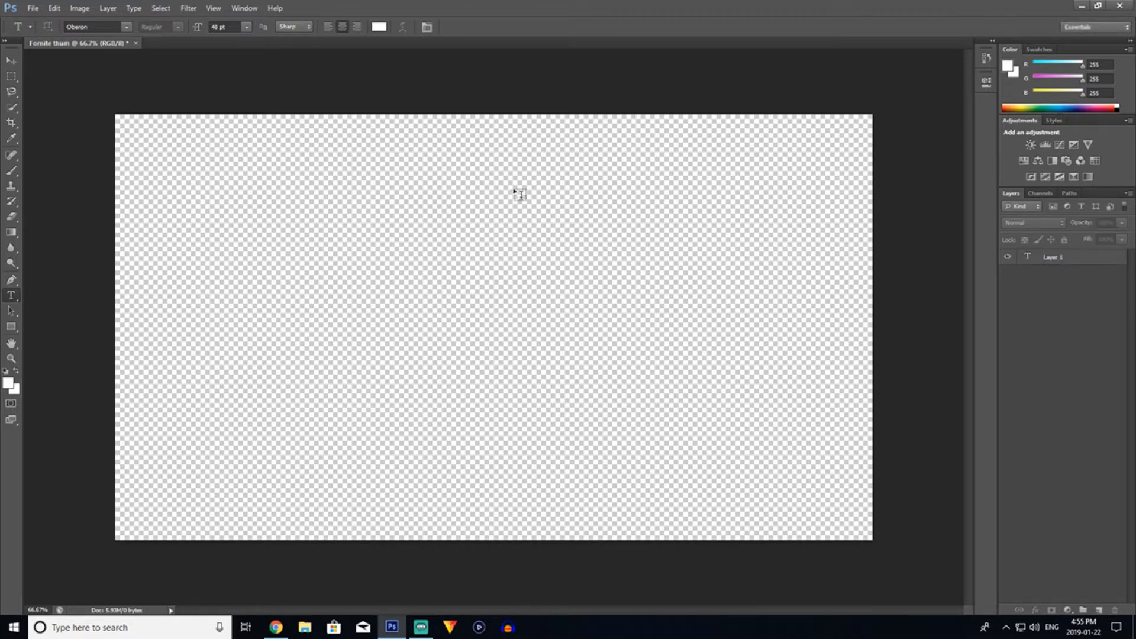
# Switch to Chrome, search Google for "fortnite" in a new tab, and show the image results.
pyautogui.click(284, 637)
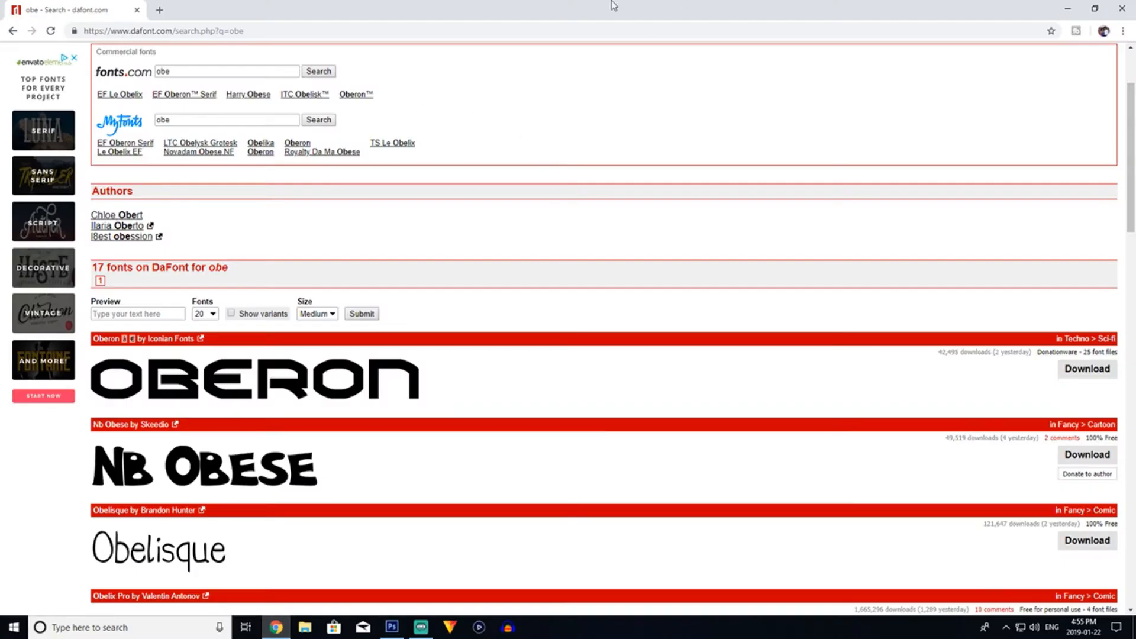
pyautogui.click(159, 10)
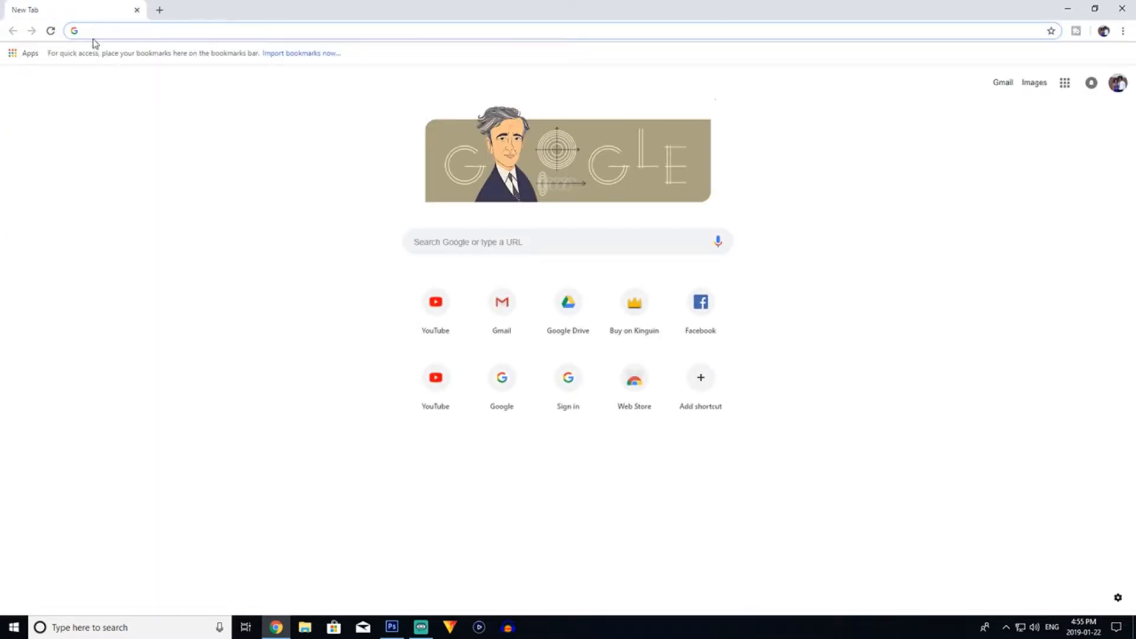
pyautogui.write('For')
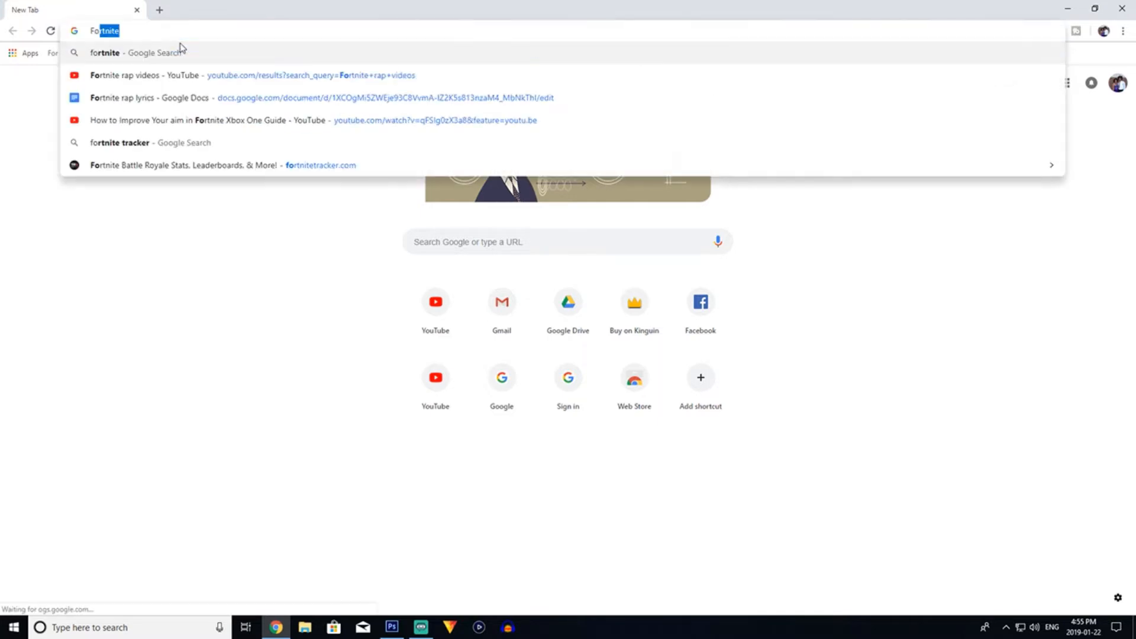
pyautogui.write('tnite')
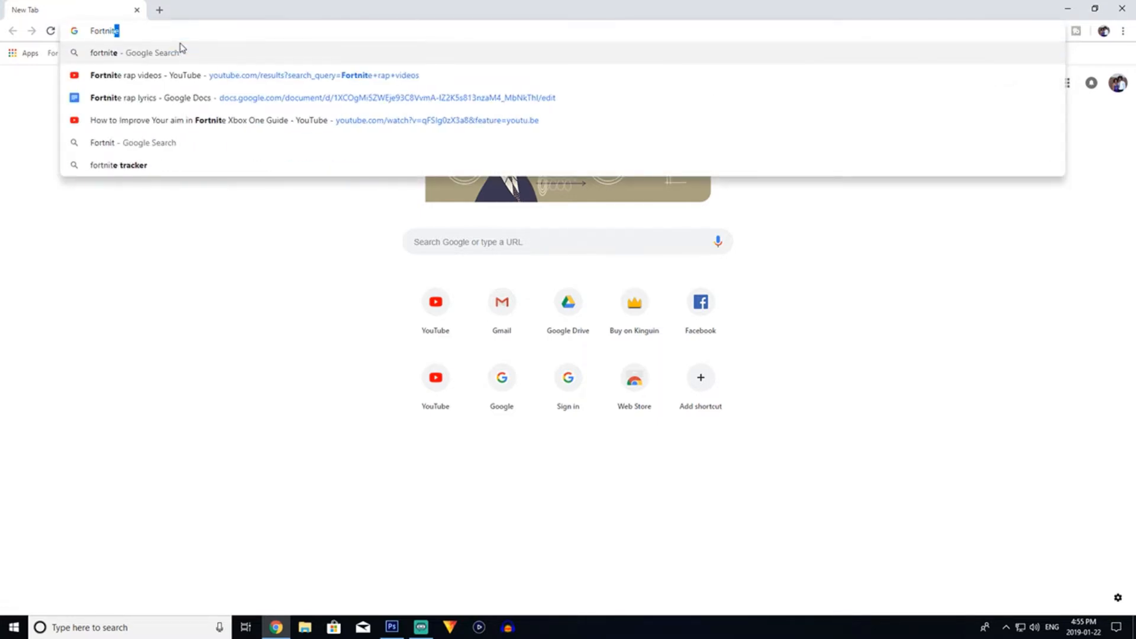
pyautogui.press('Return')
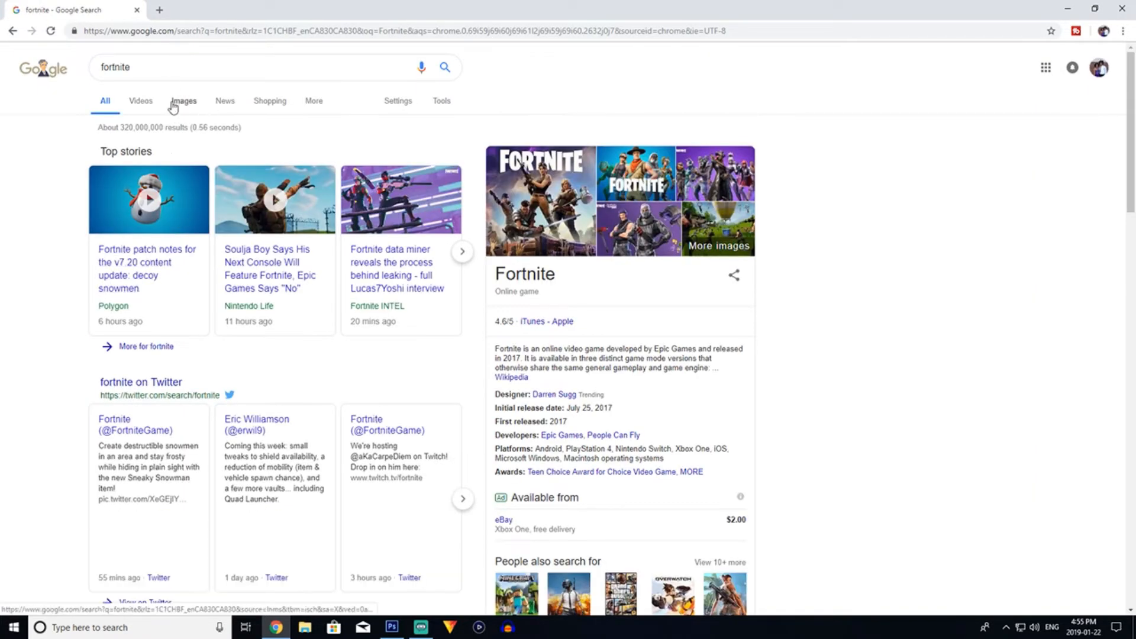
pyautogui.click(183, 102)
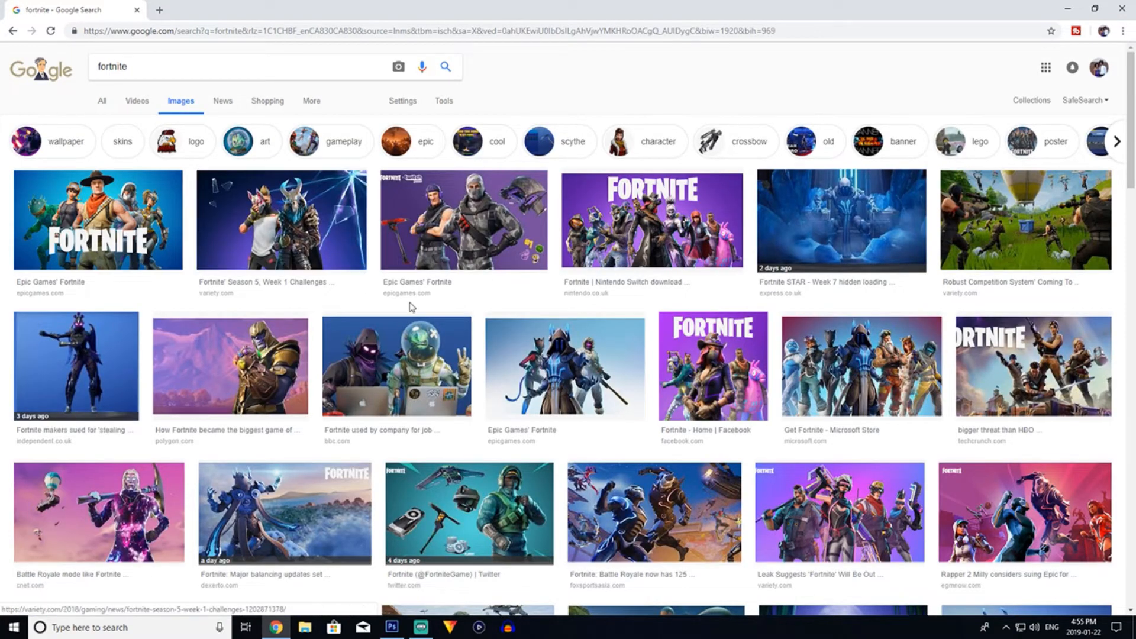
# Browse the Google image results for "fortnite" for a suitable thumbnail background.
pyautogui.scroll(-3, 424, 311)
pyautogui.scroll(-5, 423, 312)
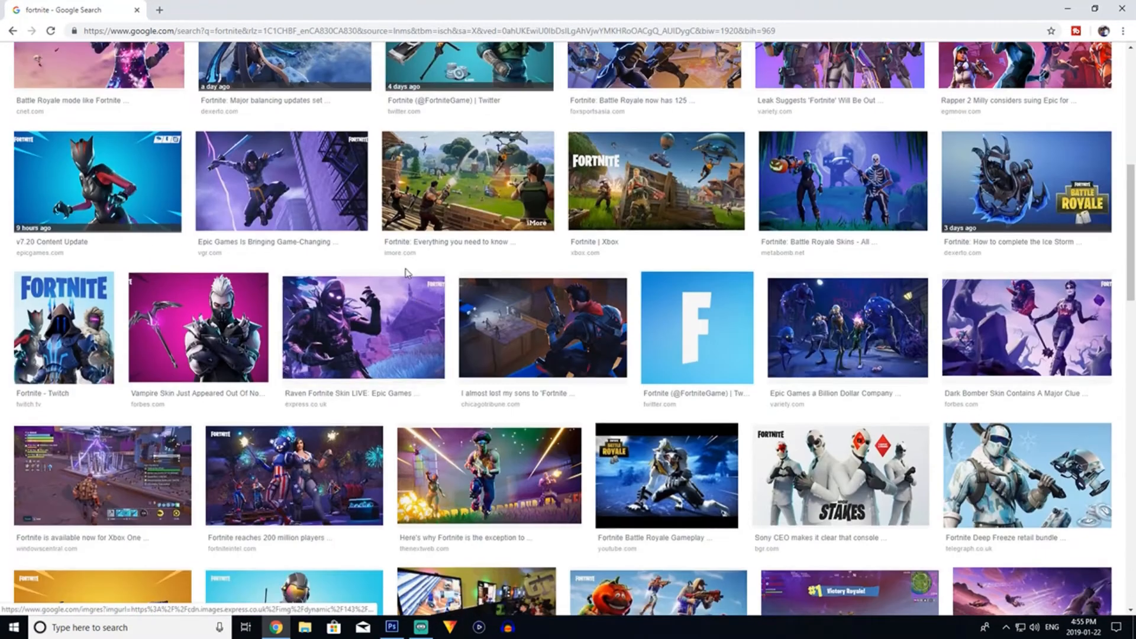
pyautogui.scroll(-4, 437, 377)
pyautogui.scroll(-4, 438, 376)
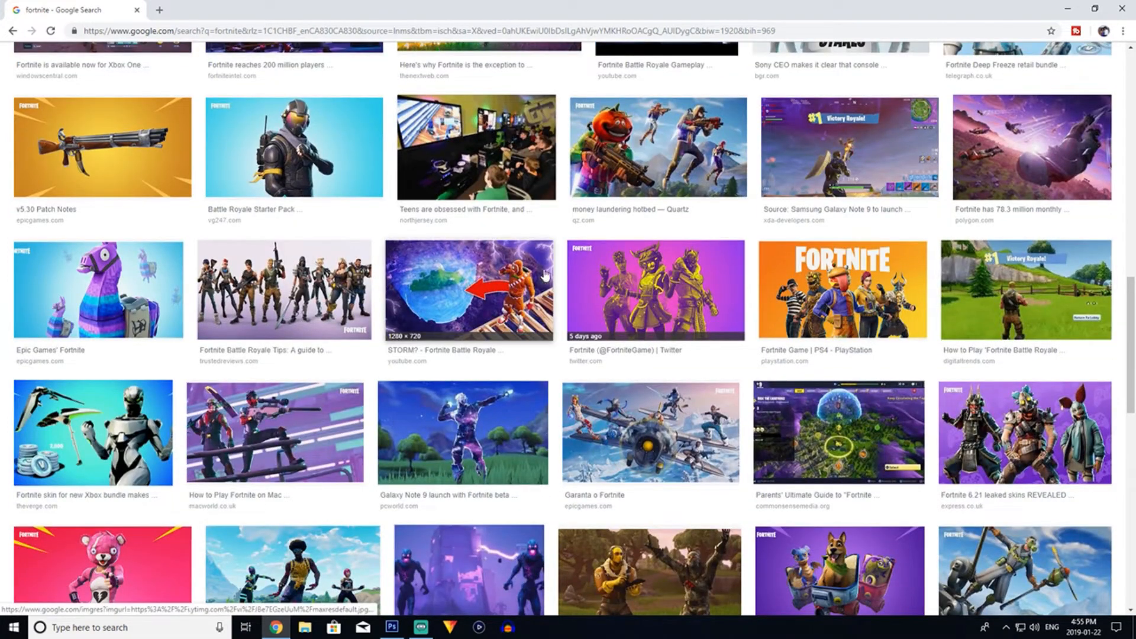
pyautogui.scroll(-2, 507, 216)
pyautogui.scroll(4, 621, 259)
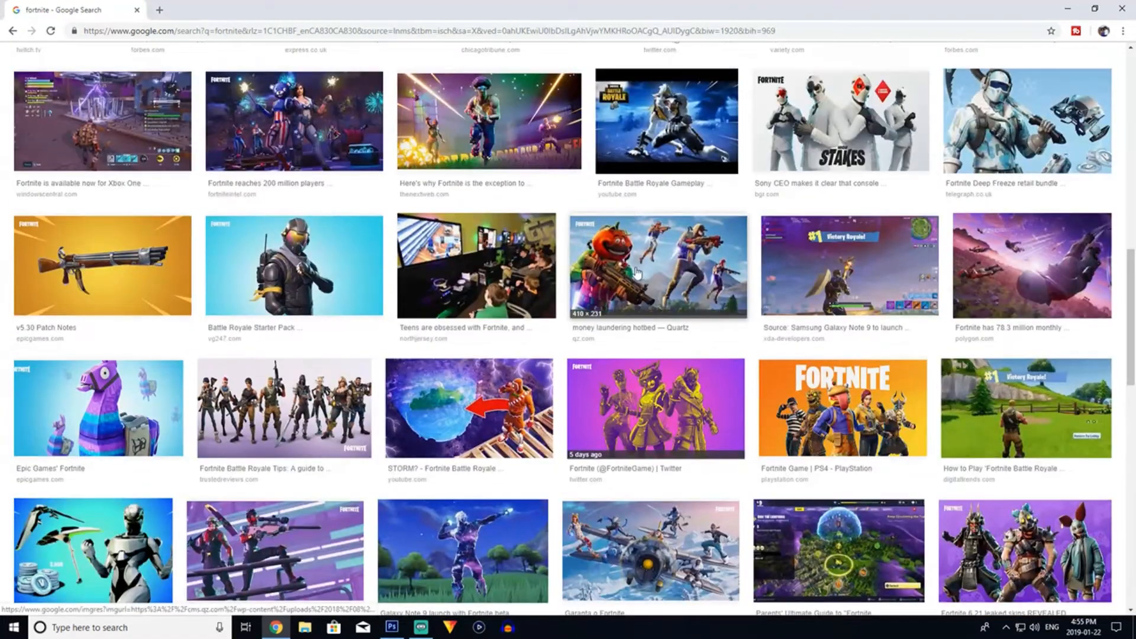
pyautogui.scroll(-8, 636, 272)
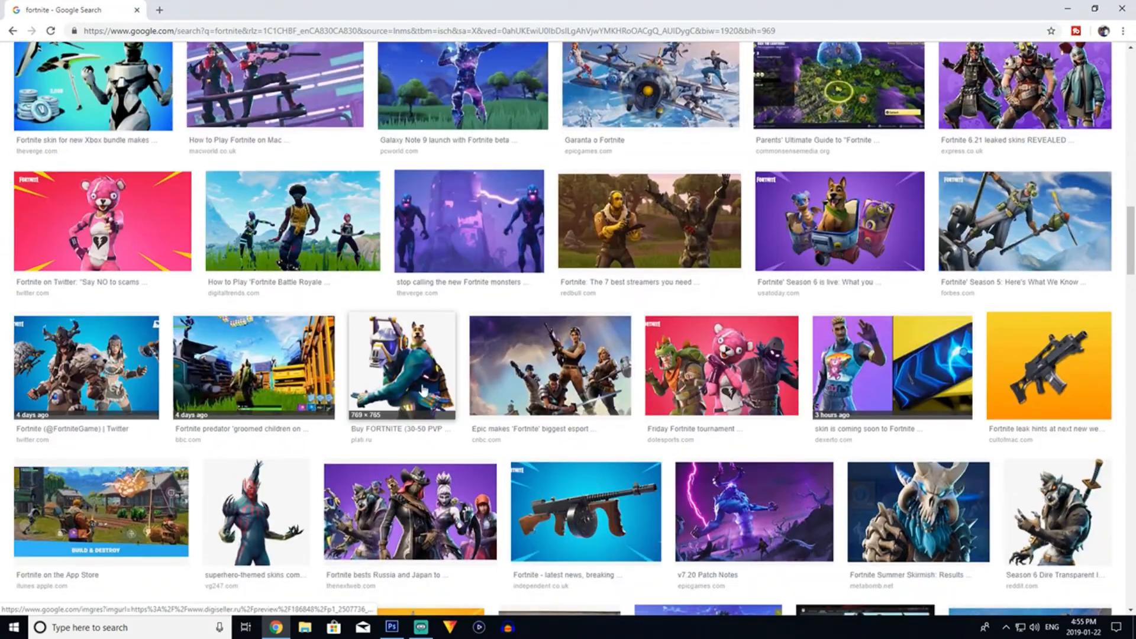
pyautogui.scroll(-5, 408, 393)
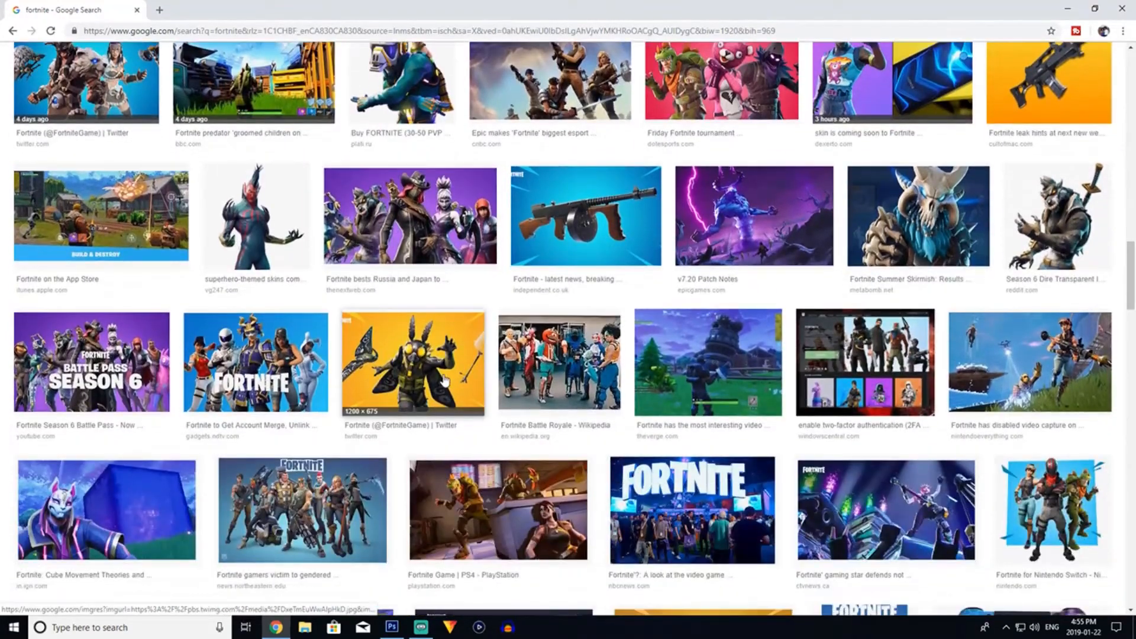
pyautogui.scroll(20, 445, 380)
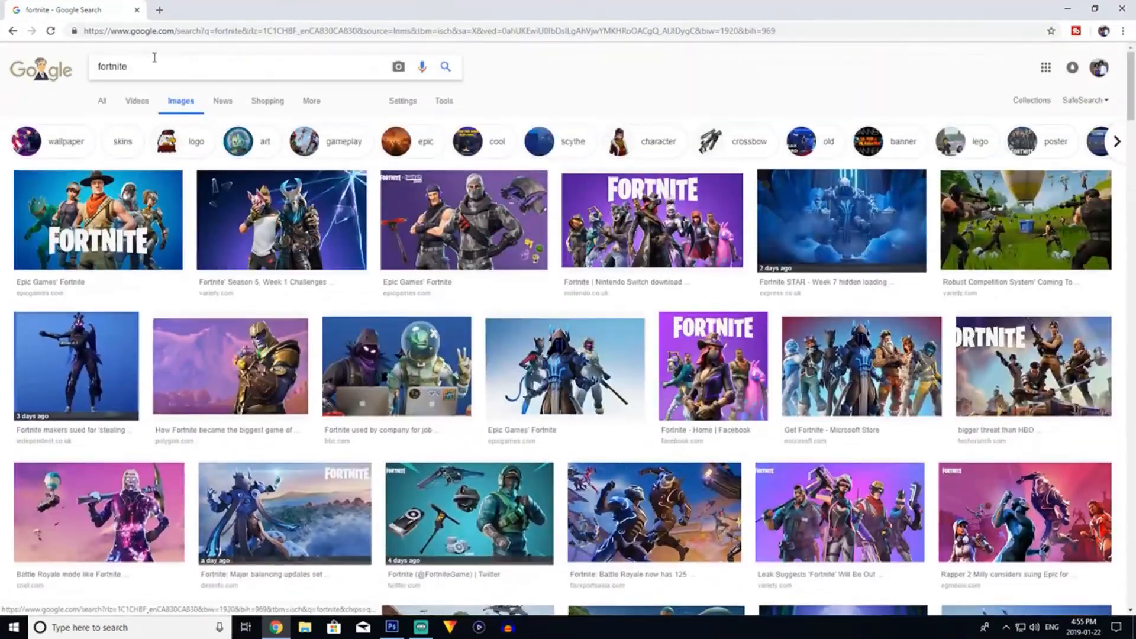
# Refine the image search to "fortnite 1080p".
pyautogui.click(157, 66)
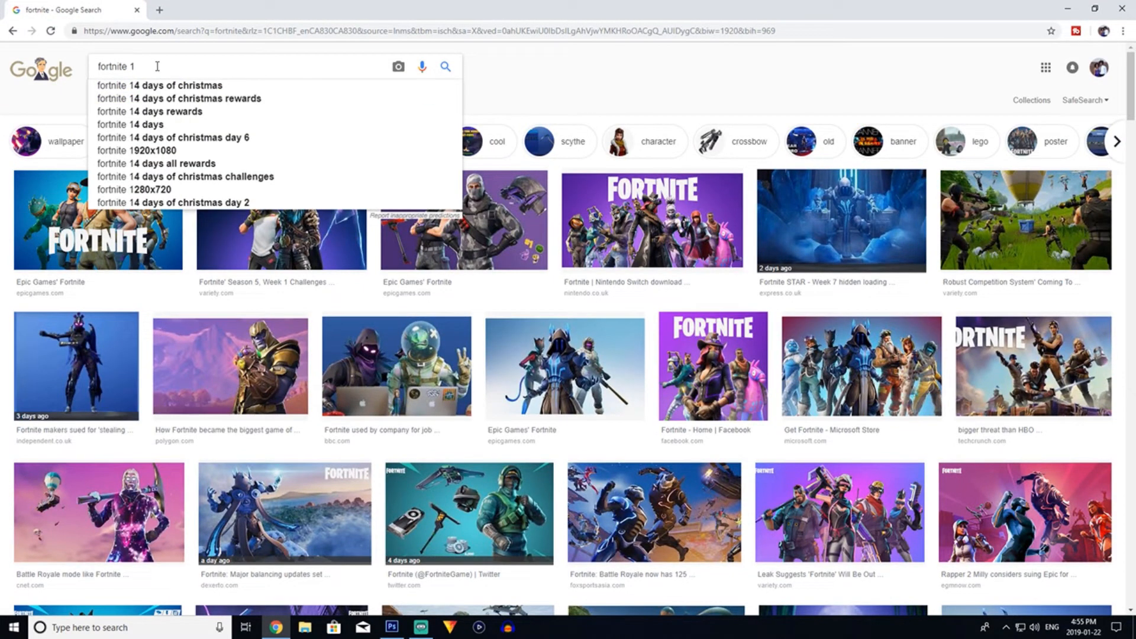
pyautogui.write('1080')
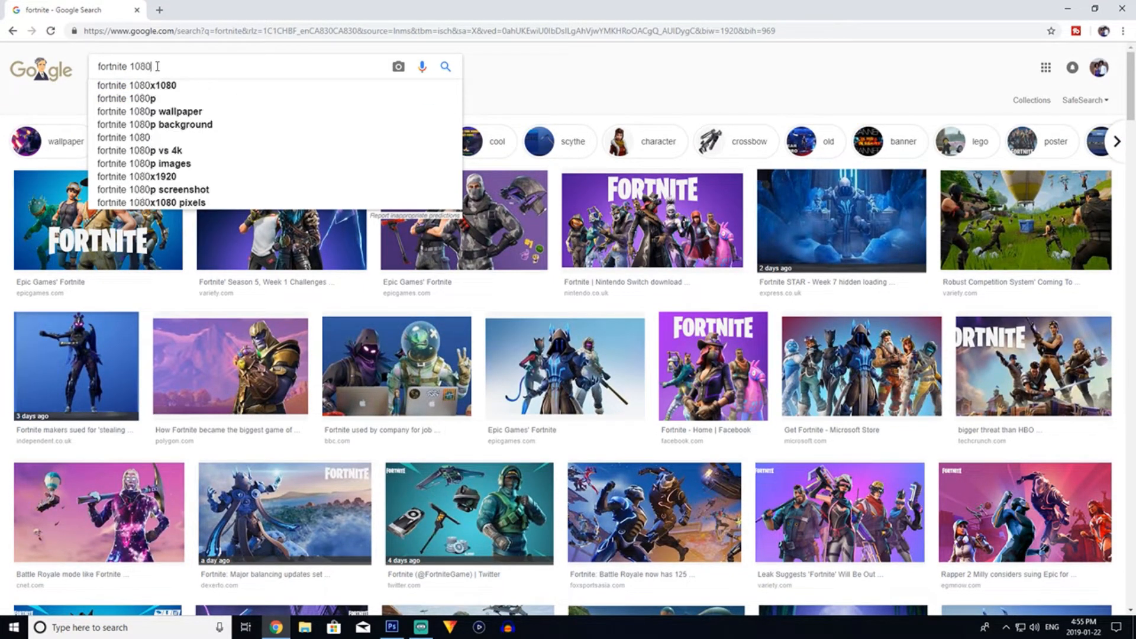
pyautogui.click(178, 99)
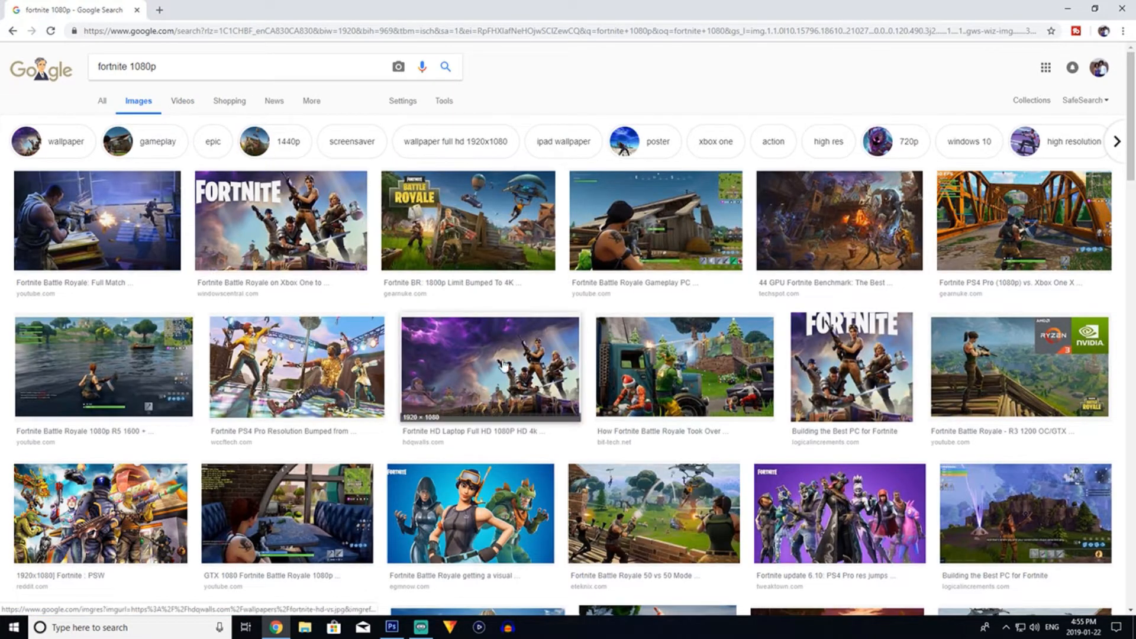
# Find the lake landscape image titled "Epic Games Announces Fortnite's Release on Mobile" in the results and open its preview.
pyautogui.scroll(-1, 409, 331)
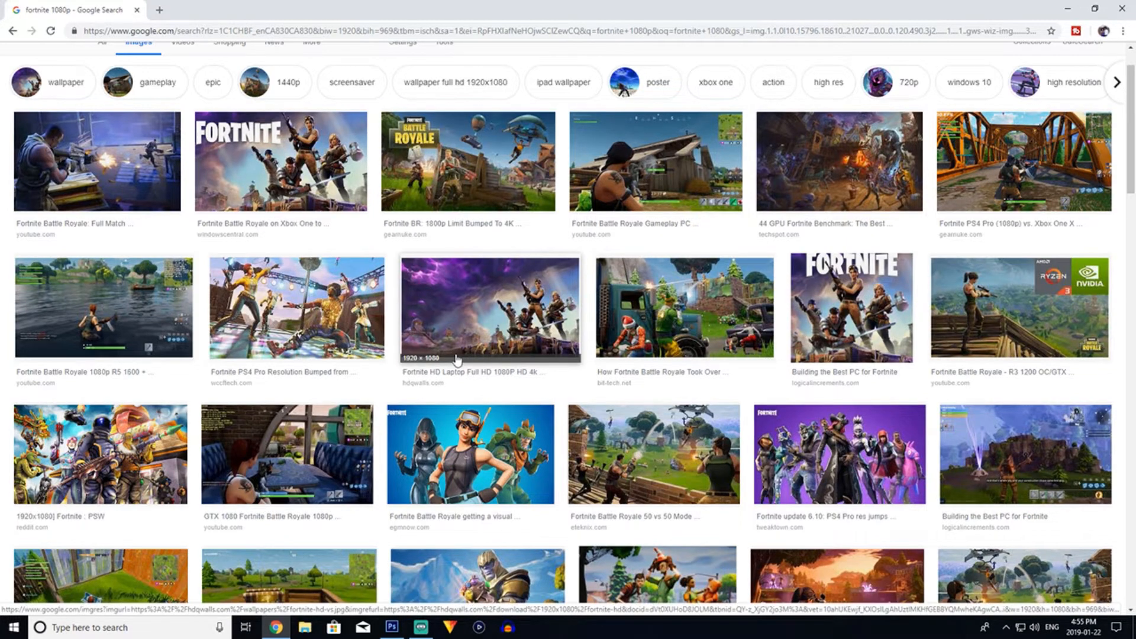
pyautogui.scroll(-2, 532, 355)
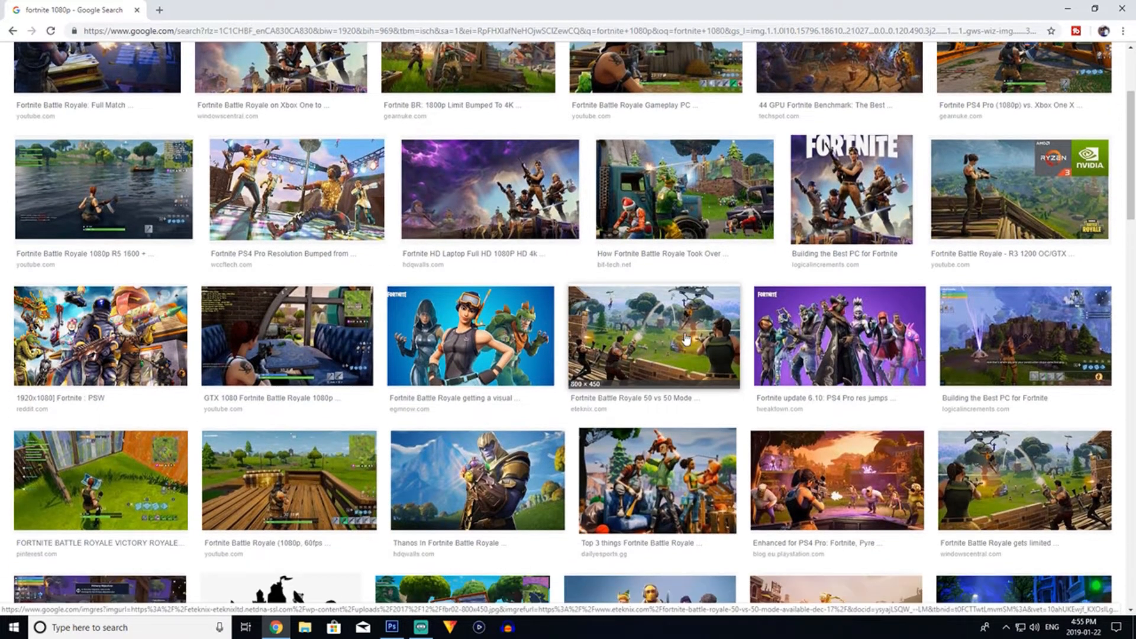
pyautogui.scroll(3, 685, 339)
pyautogui.scroll(-4, 525, 251)
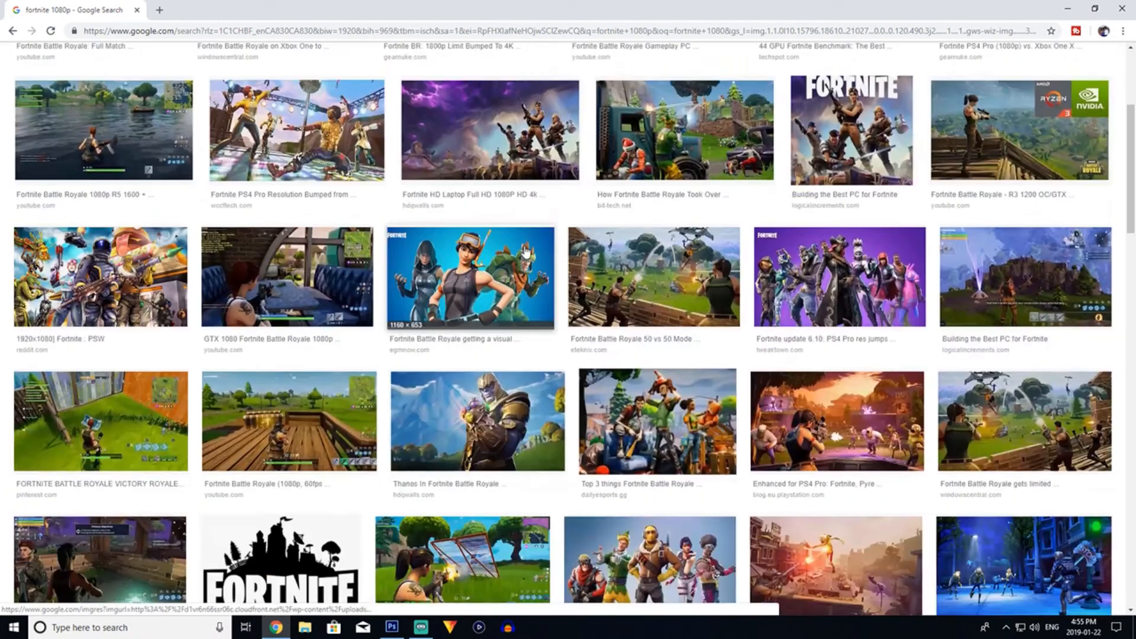
pyautogui.scroll(-10, 525, 251)
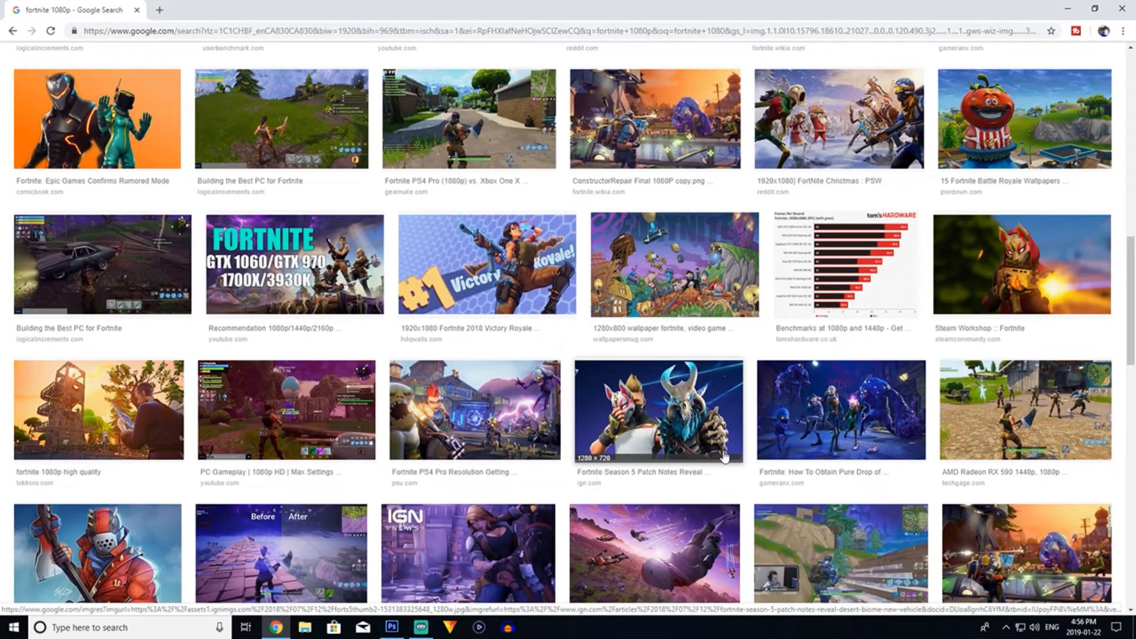
pyautogui.scroll(-8, 725, 457)
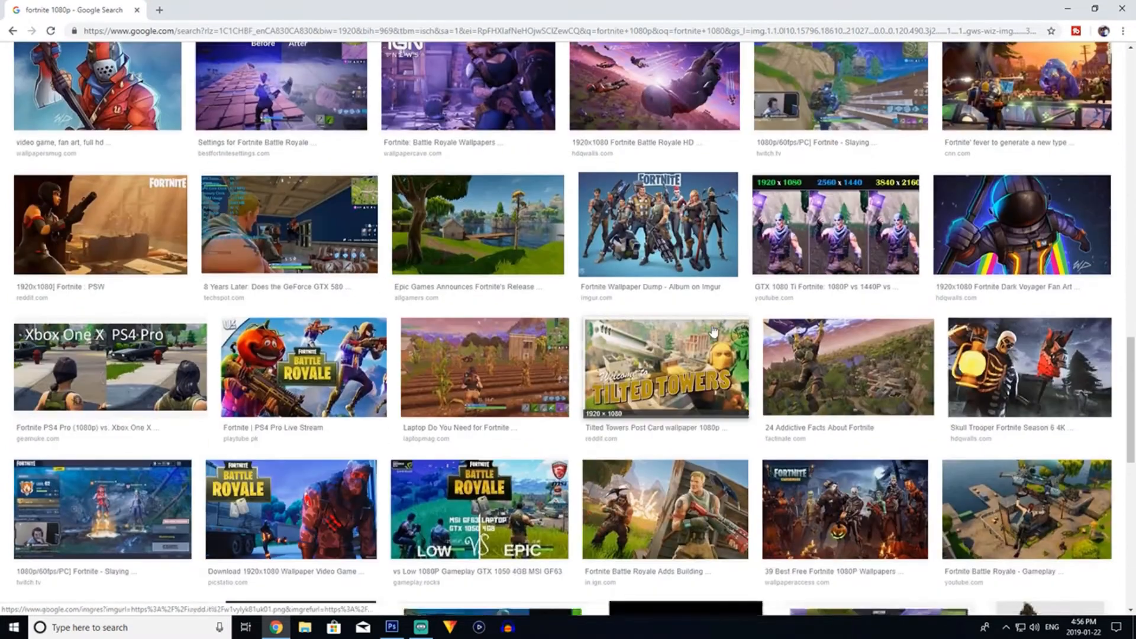
pyautogui.click(484, 239)
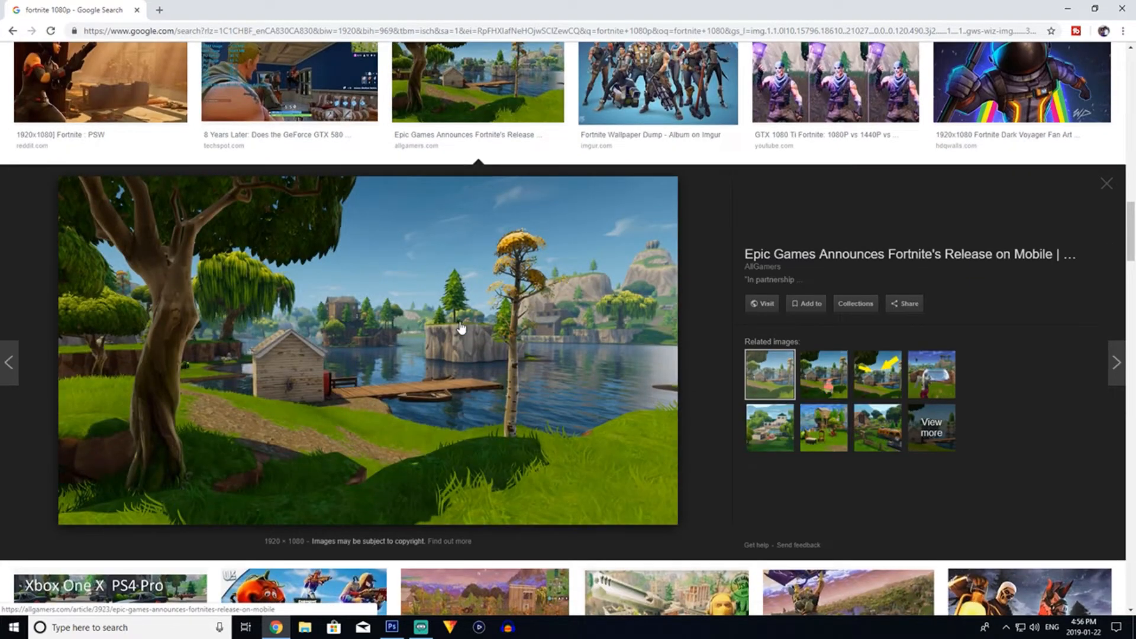
# Save the previewed landscape image to the Downloads folder as a JPEG named fortnite-landscape.
pyautogui.rightClick(324, 332)
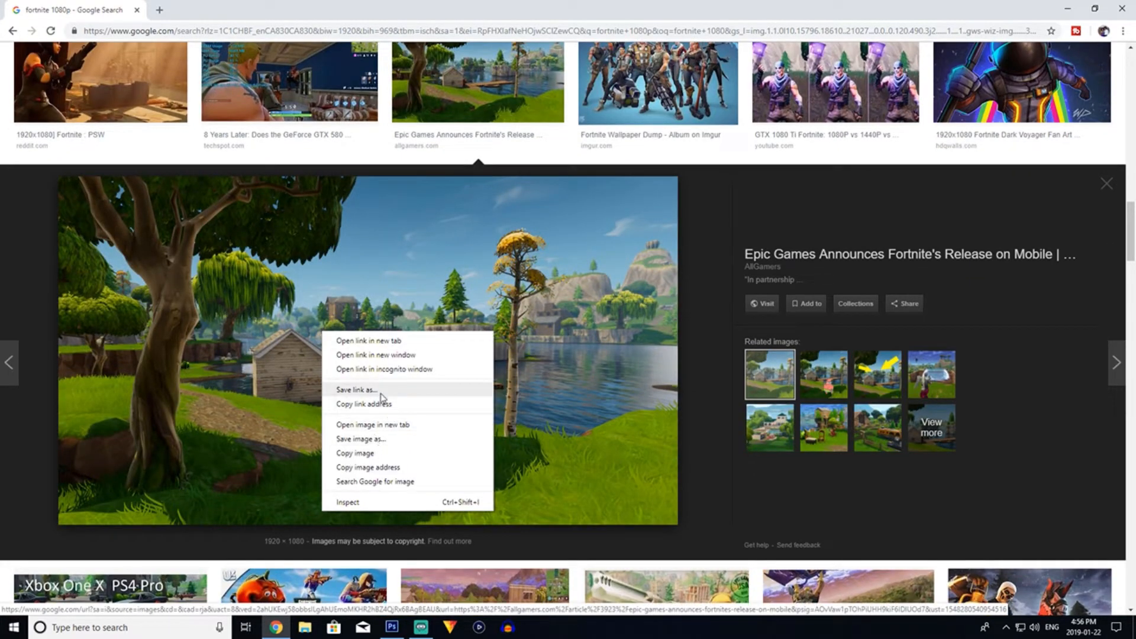
pyautogui.click(373, 439)
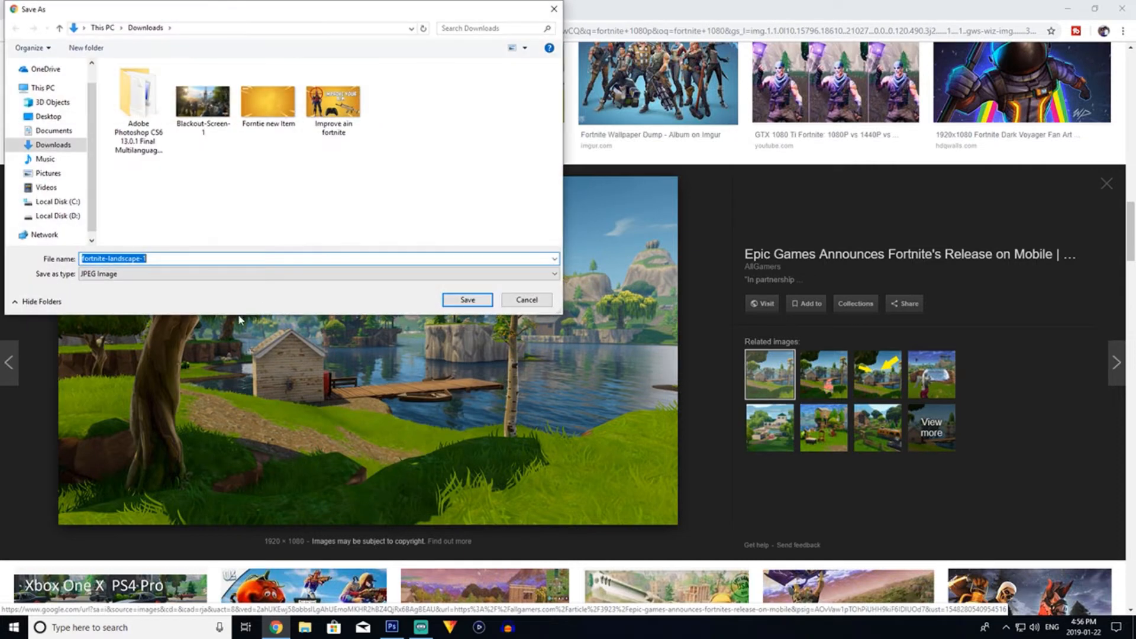
pyautogui.click(177, 258)
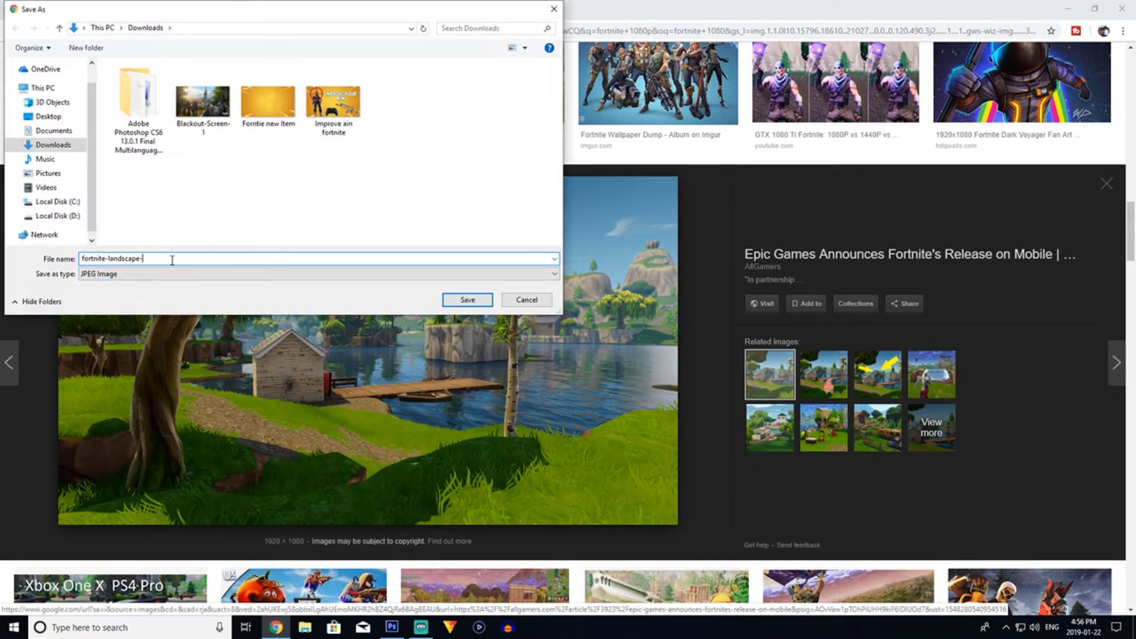
pyautogui.click(470, 300)
# Switch to Photoshop and place the fortnite-landscape image from the Downloads folder so it fills the whole canvas.
pyautogui.click(398, 634)
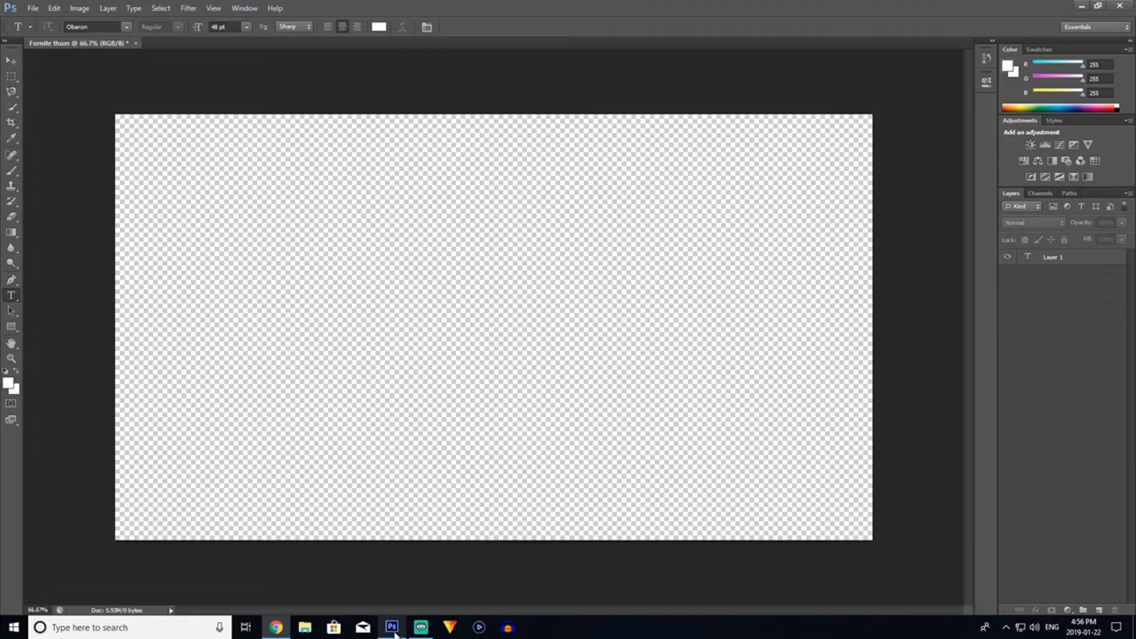
pyautogui.click(34, 9)
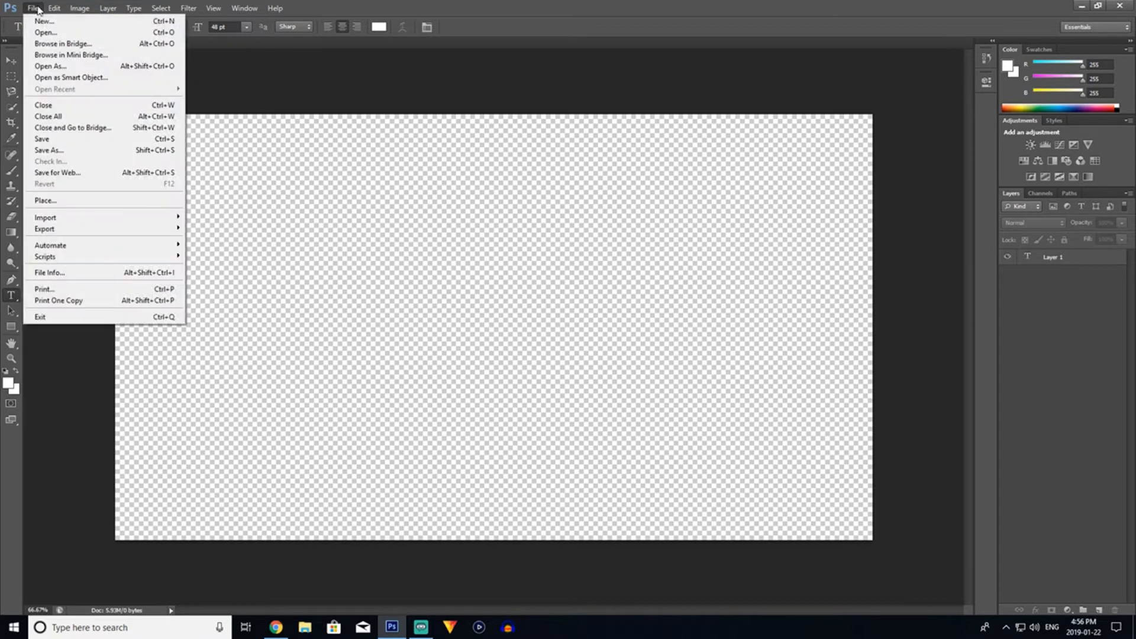
pyautogui.click(104, 200)
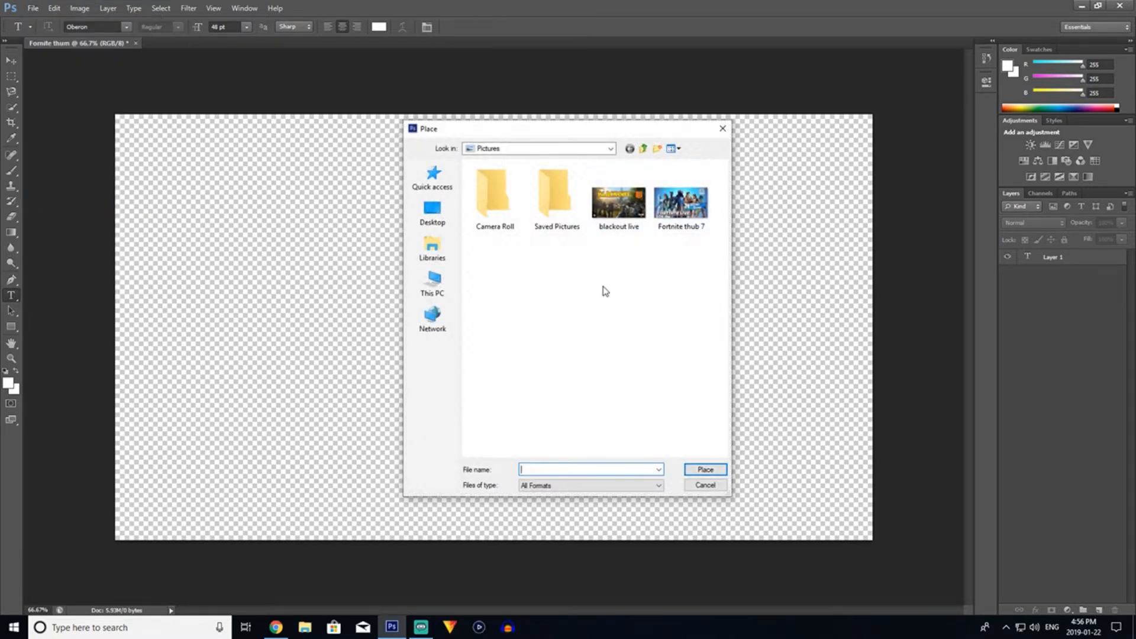
pyautogui.click(433, 251)
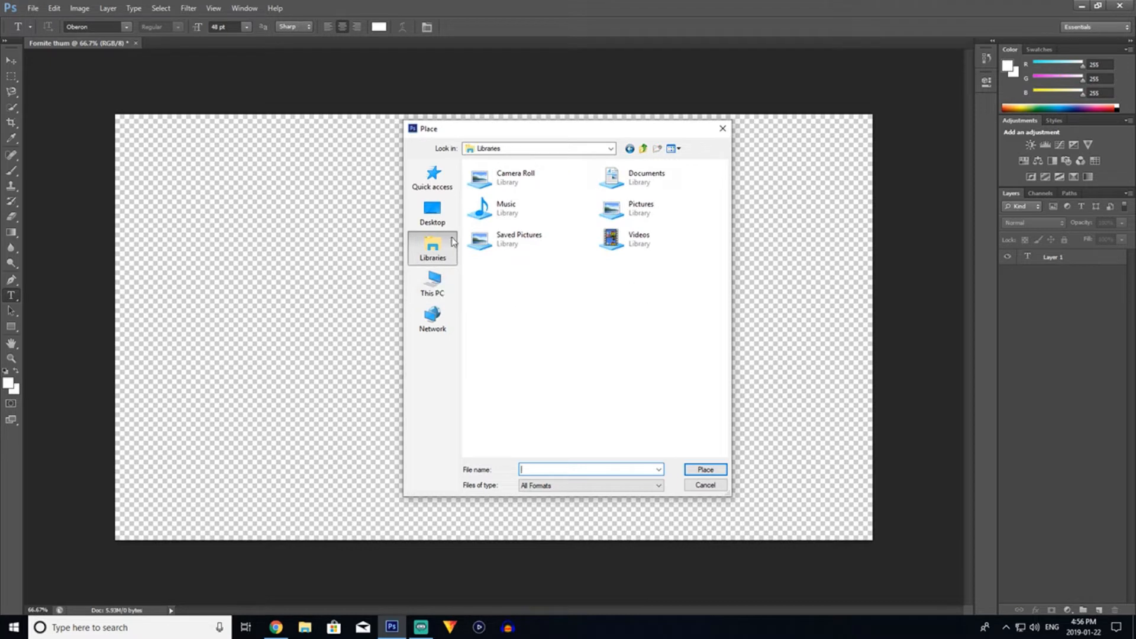
pyautogui.click(445, 295)
pyautogui.doubleClick(524, 280)
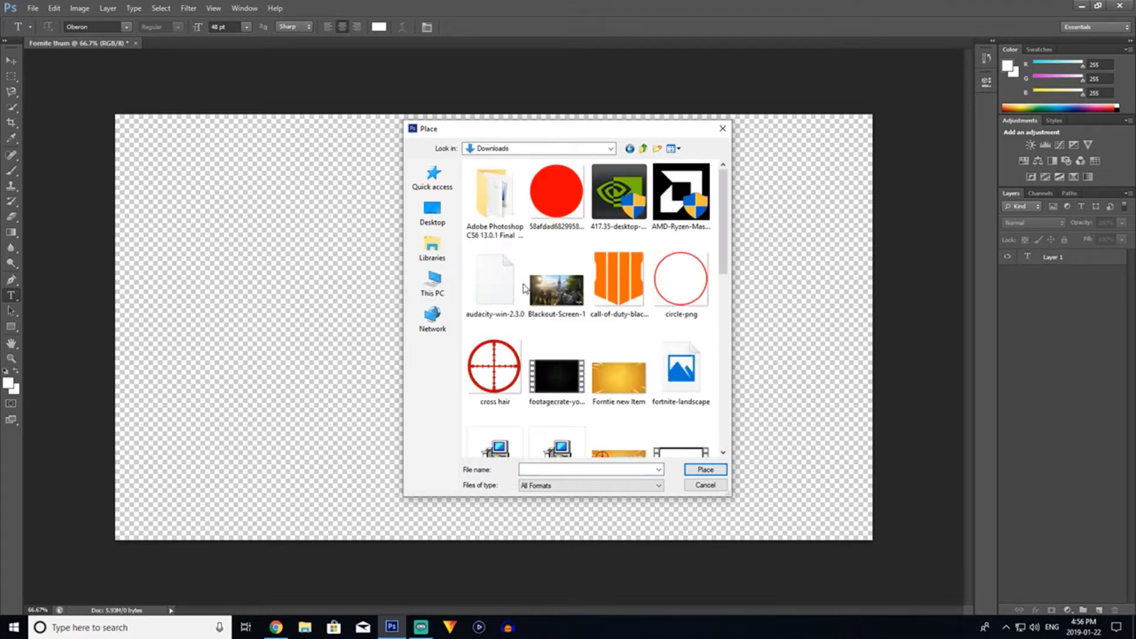
pyautogui.doubleClick(686, 375)
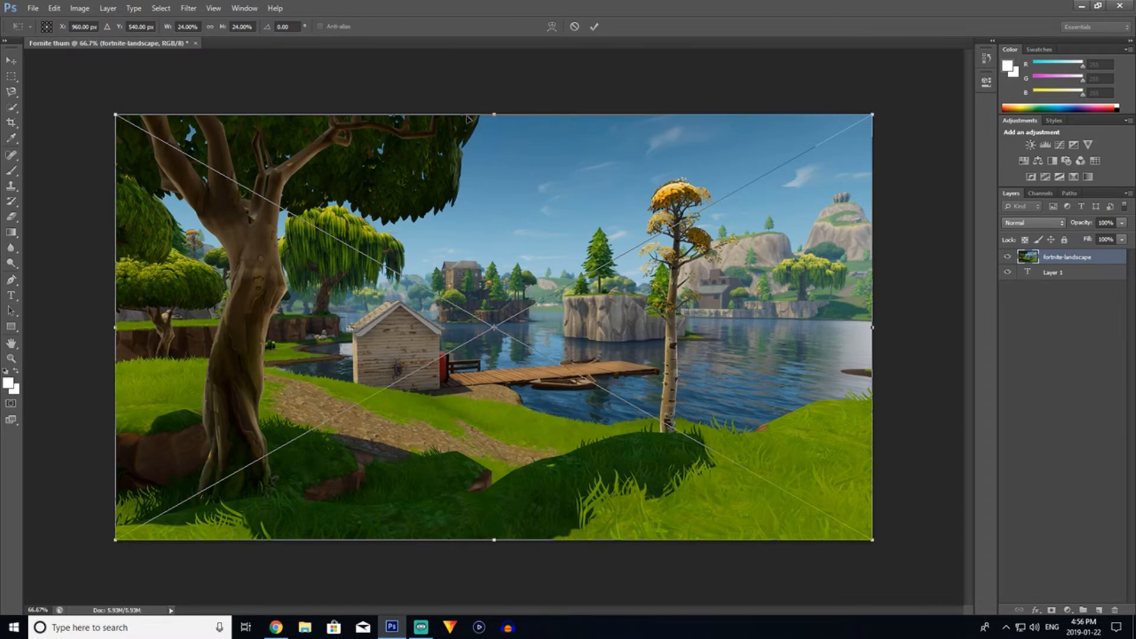
pyautogui.moveTo(492, 112)
pyautogui.mouseDown()
pyautogui.moveTo(494, 134)
pyautogui.moveTo(494, 113)
pyautogui.mouseUp()
pyautogui.press('Return')
pyautogui.press('t')
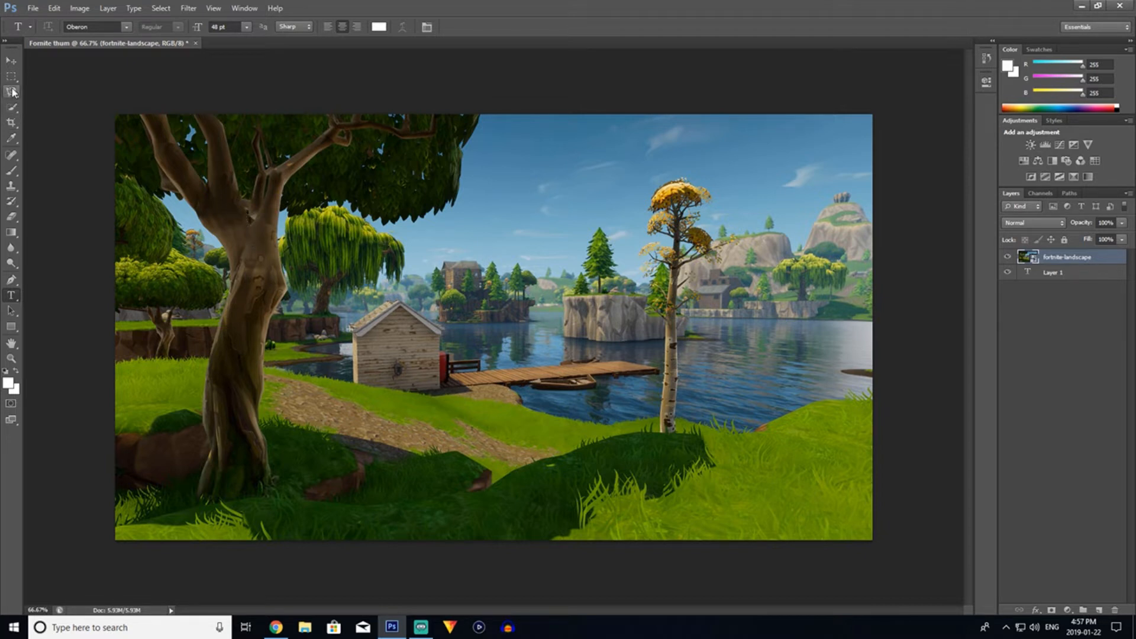
# Choose the Polygonal Lasso Tool for making straight-edged selections.
pyautogui.click(11, 60)
pyautogui.click(12, 75)
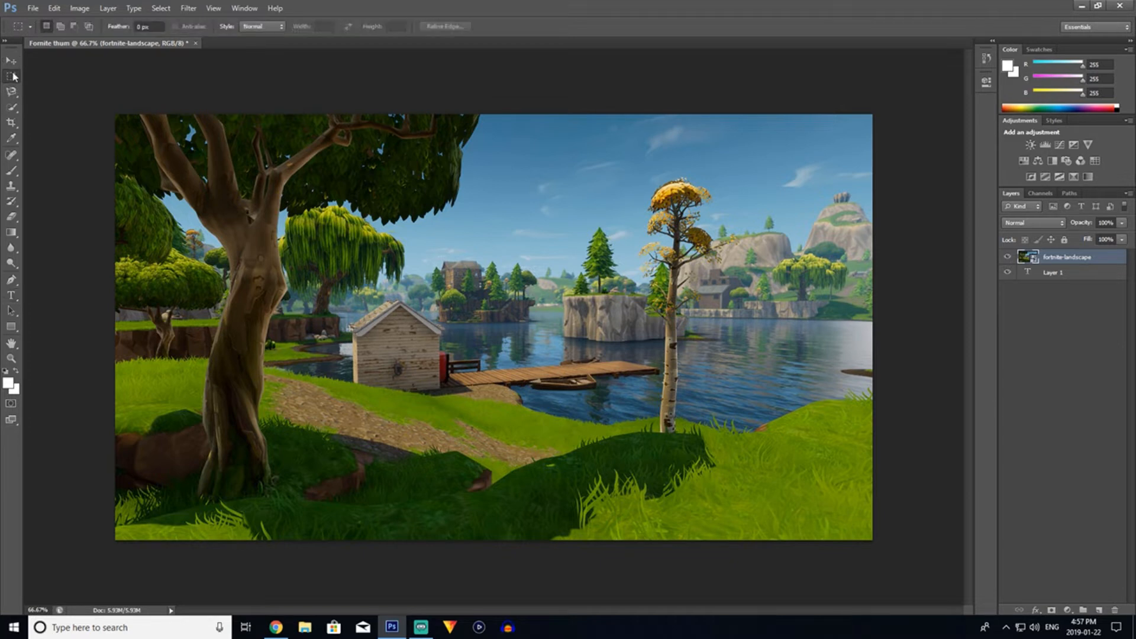
pyautogui.rightClick(13, 76)
pyautogui.click(11, 92)
pyautogui.rightClick(11, 92)
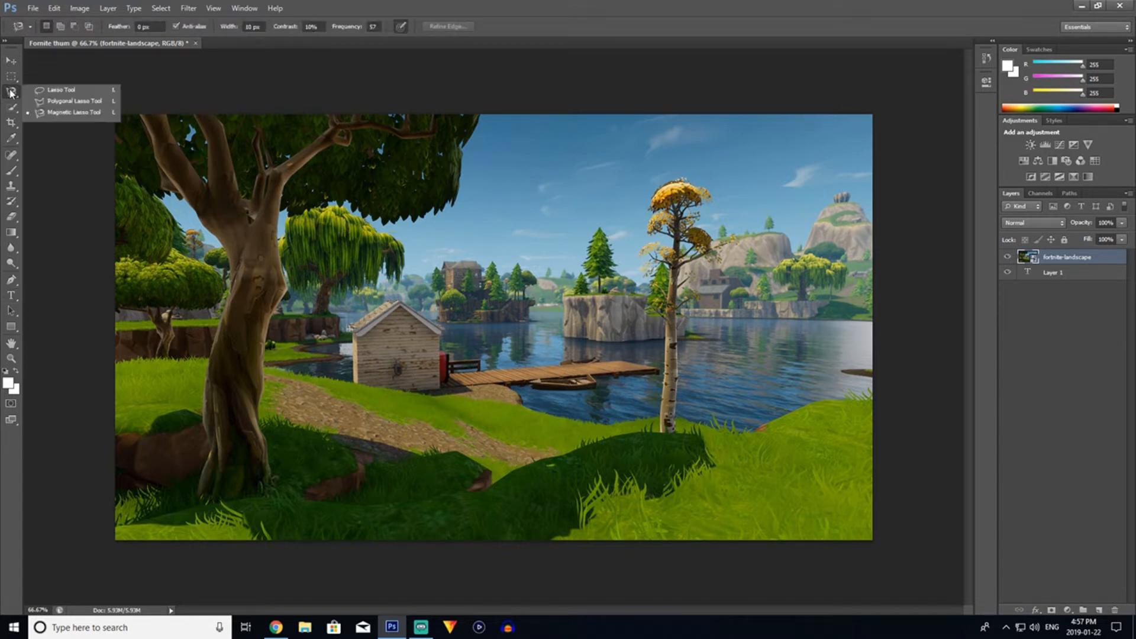
pyautogui.click(71, 102)
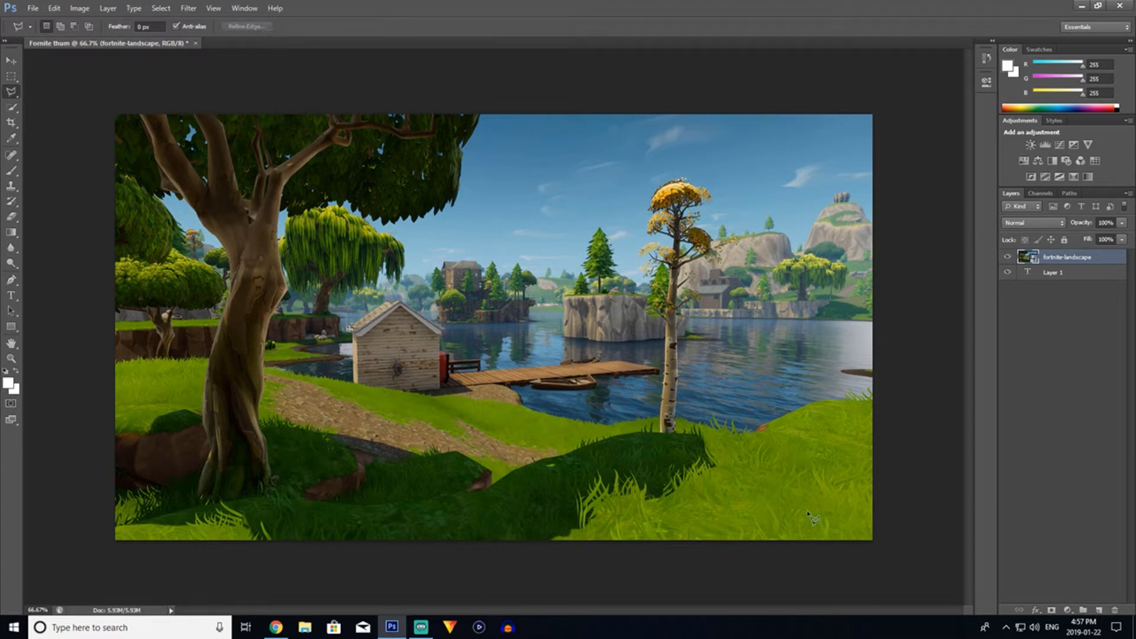
# Outline a slanted section along the landscape's right edge with a closed polygonal selection, extending past the canvas at the top and right.
pyautogui.click(871, 540)
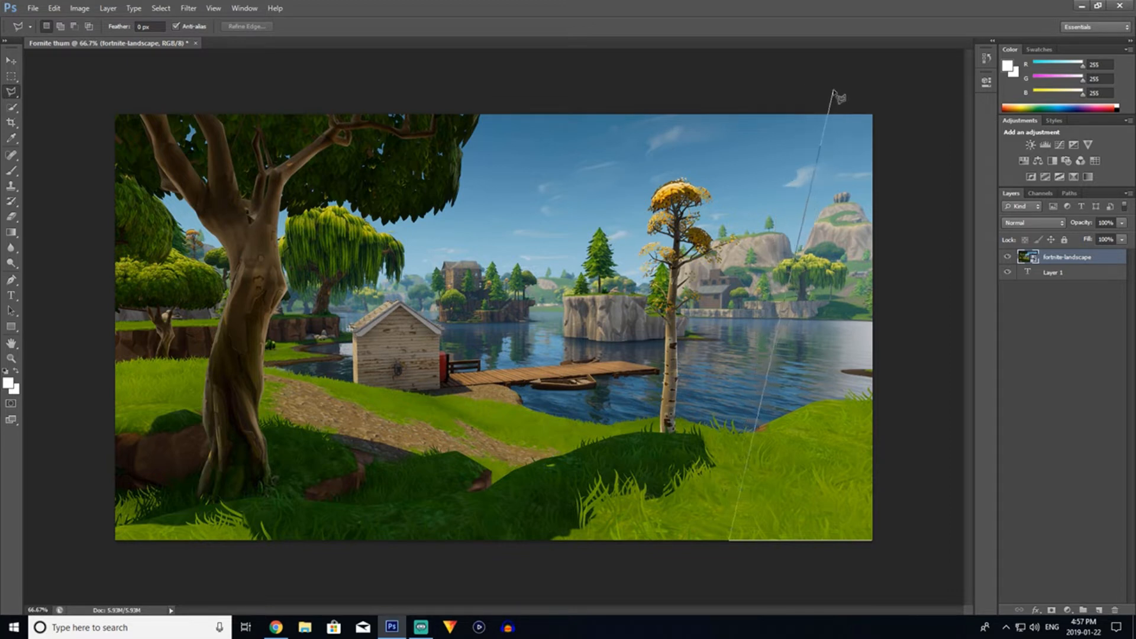
pyautogui.click(834, 91)
pyautogui.click(894, 84)
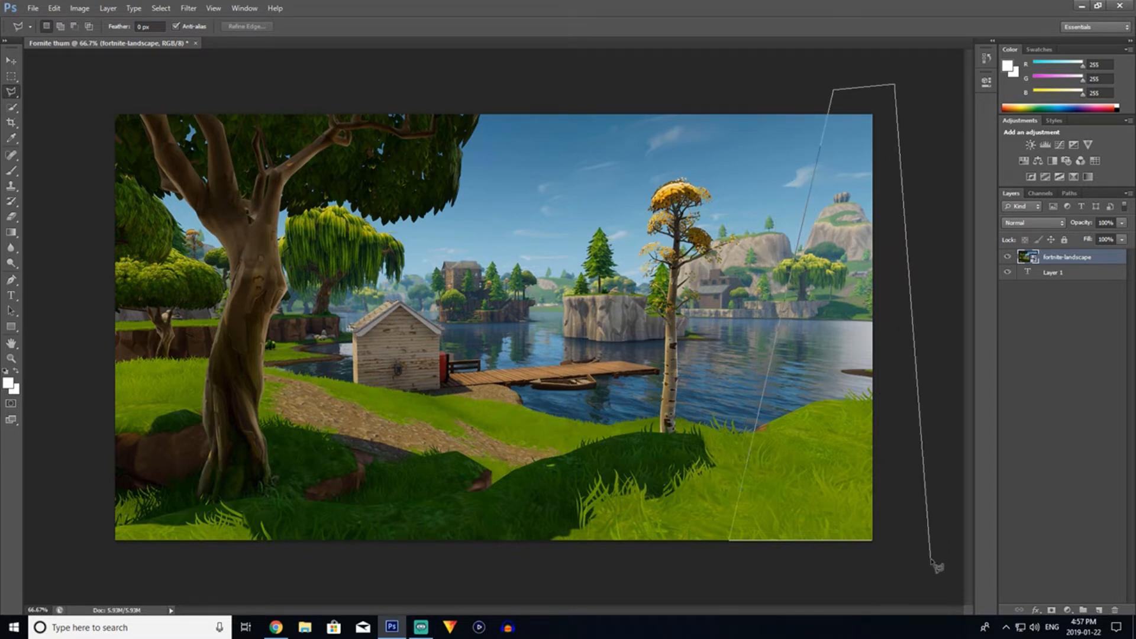
pyautogui.click(931, 558)
pyautogui.click(872, 540)
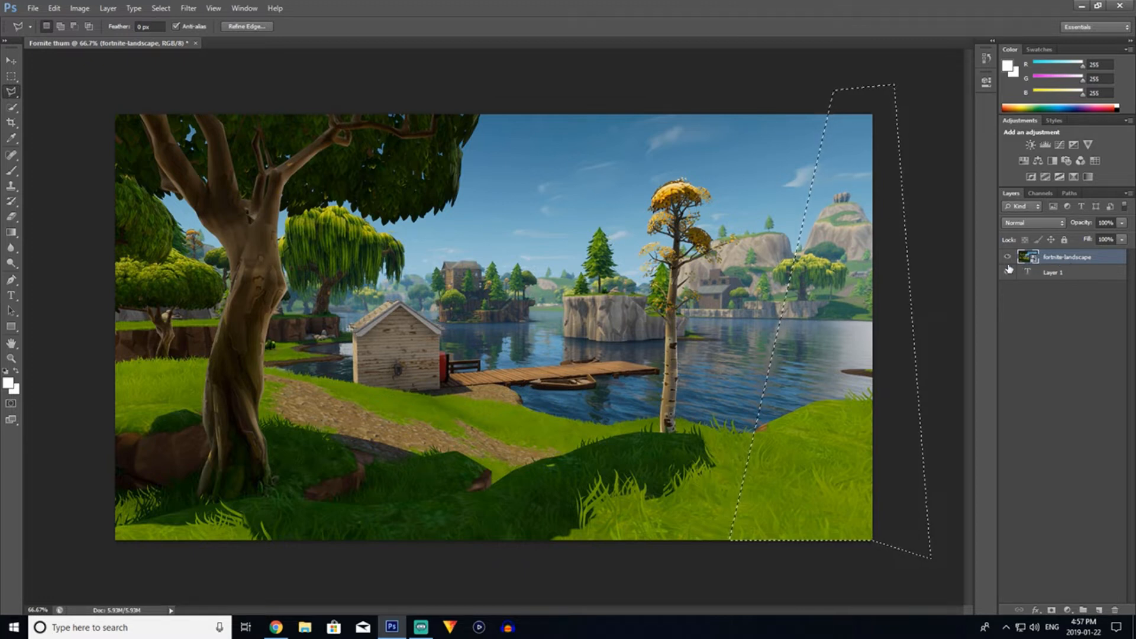
# Try to delete the selected section of the fortnite-landscape layer and deselect it.
pyautogui.press('Delete')
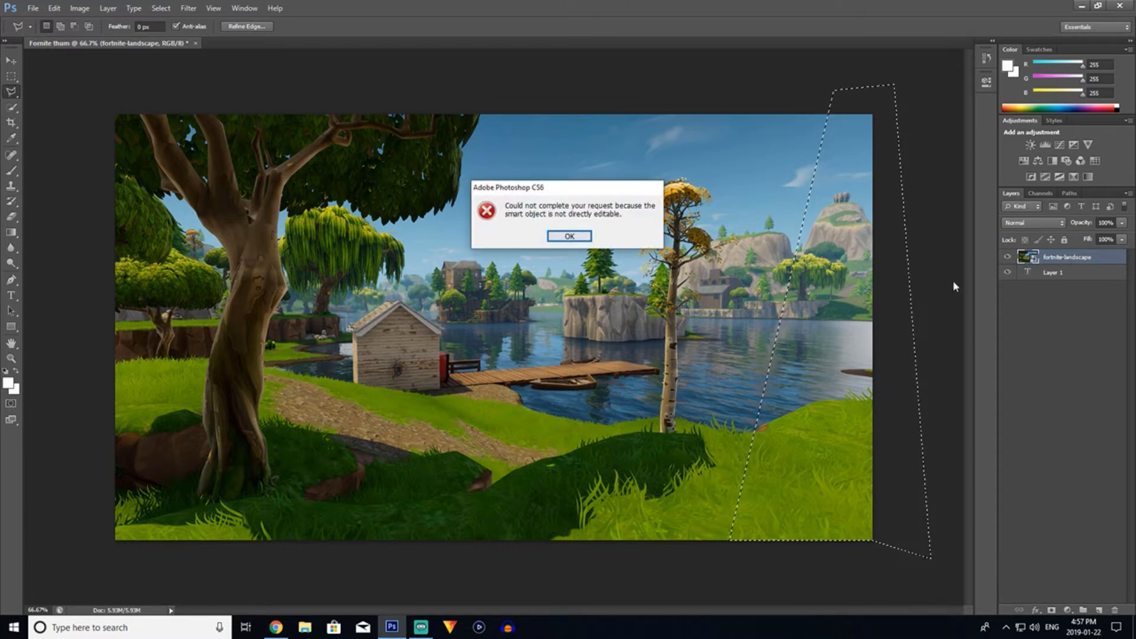
pyautogui.click(576, 238)
pyautogui.click(161, 7)
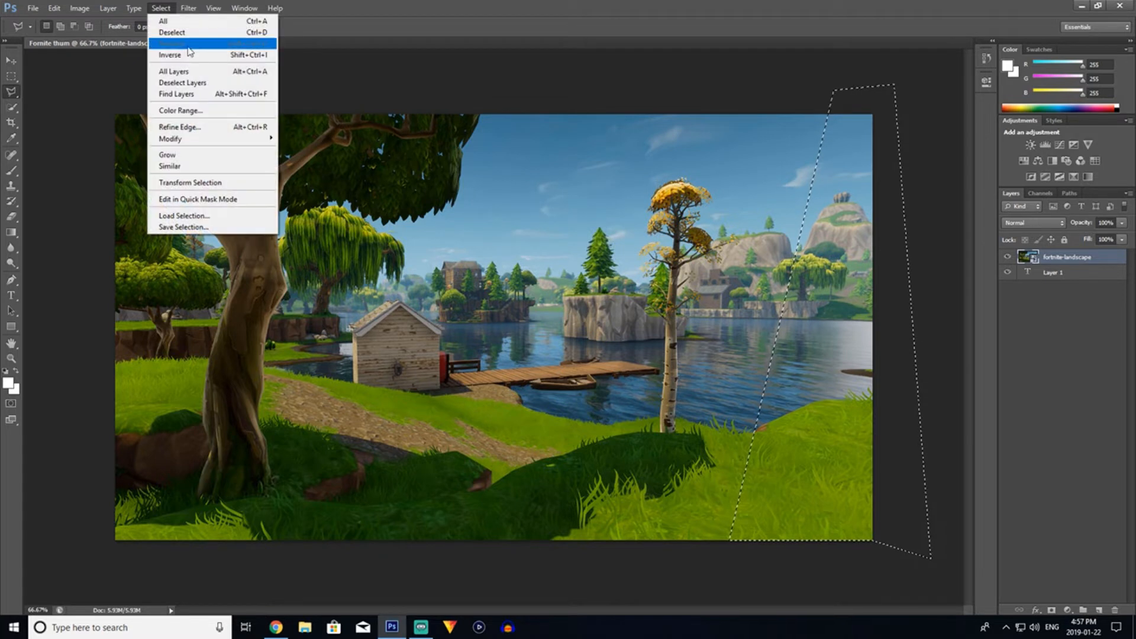
pyautogui.click(200, 33)
# Add a new blank layer above the fortnite-landscape layer, keeping the default layer options.
pyautogui.rightClick(1087, 261)
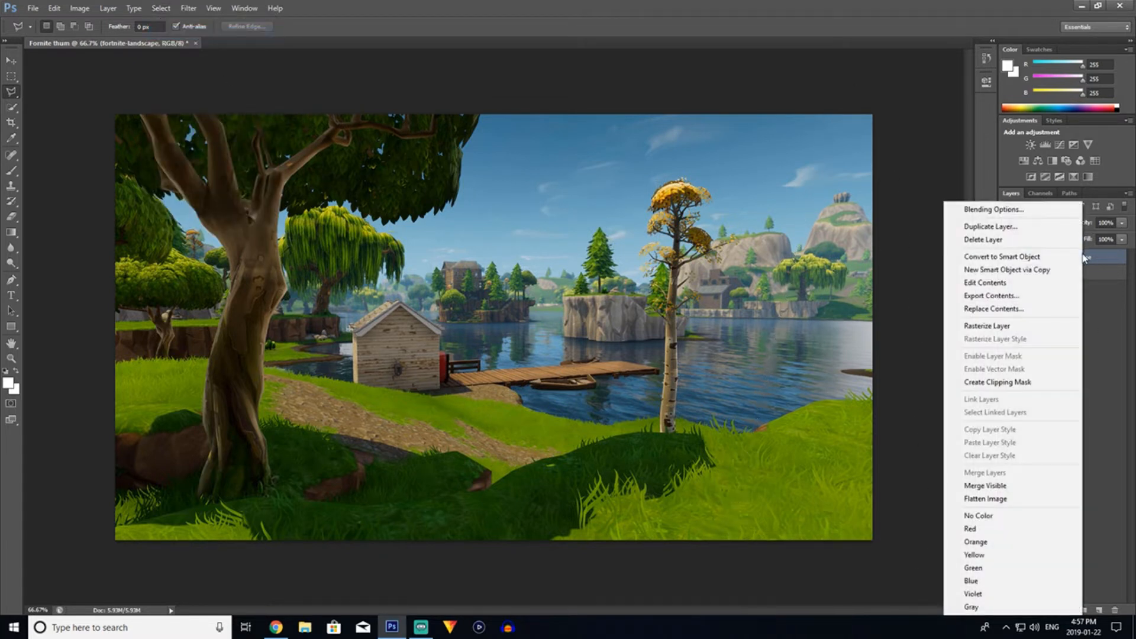
pyautogui.click(107, 7)
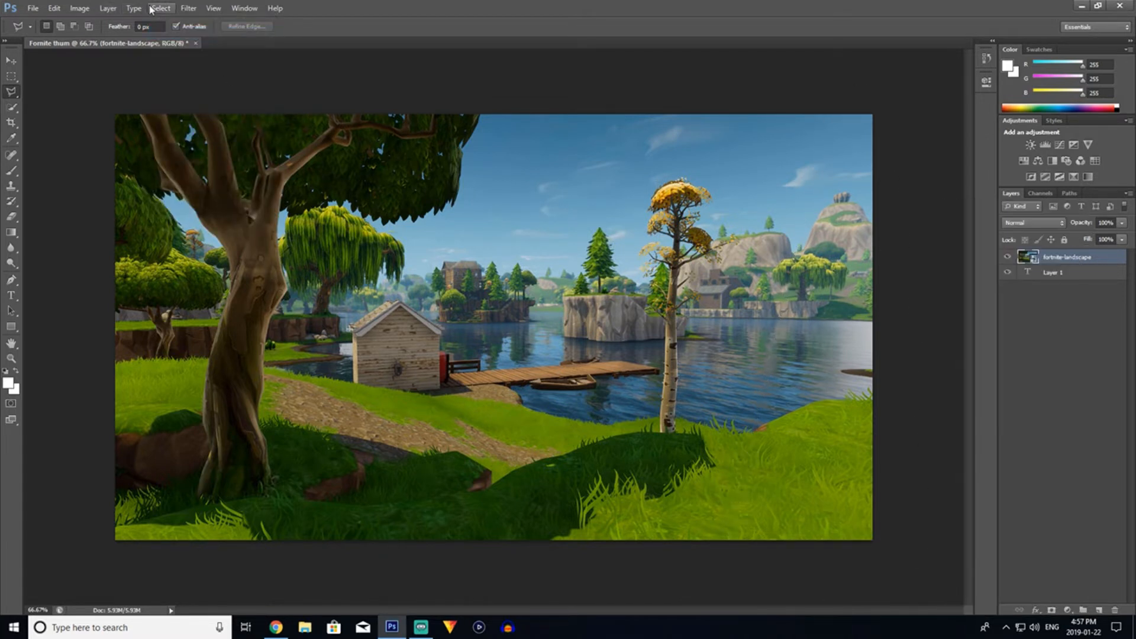
pyautogui.click(75, 8)
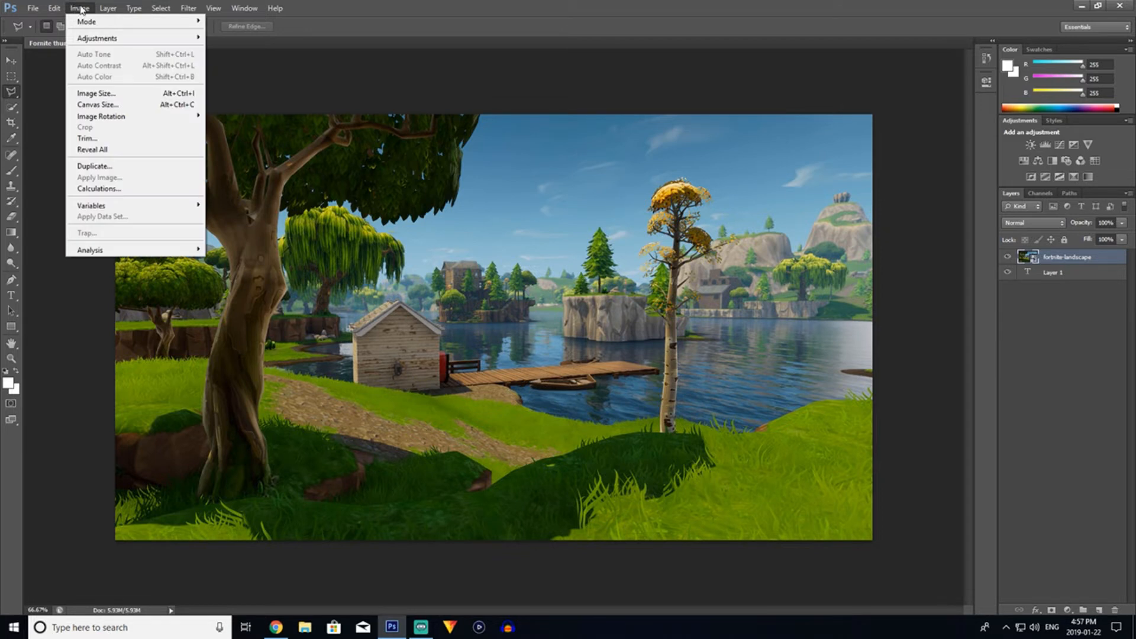
pyautogui.click(81, 9)
pyautogui.click(108, 8)
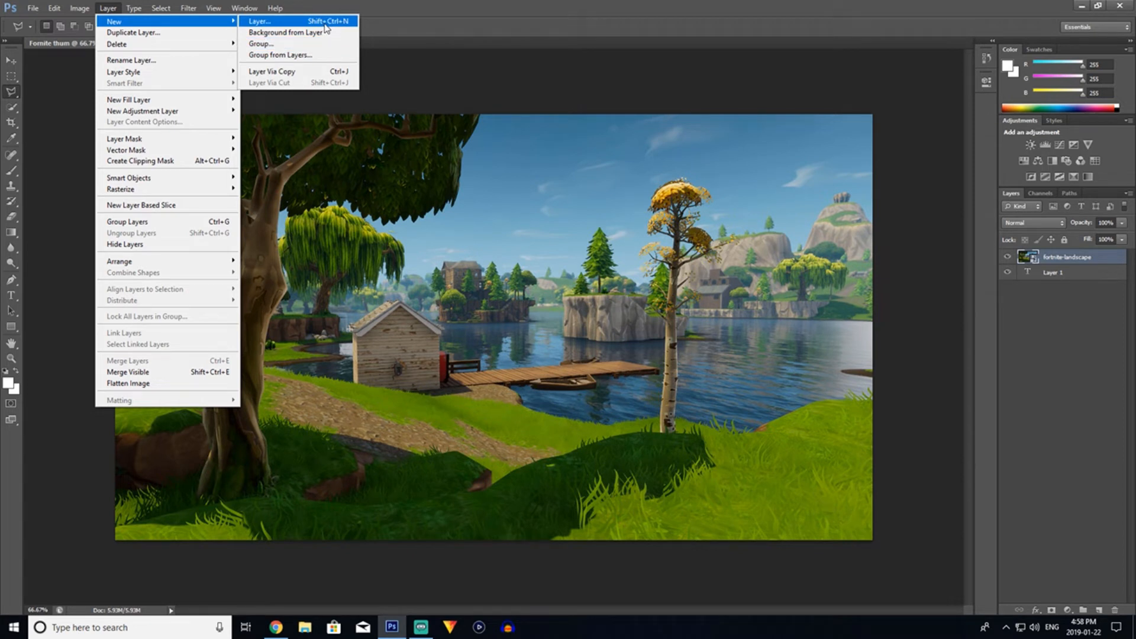
pyautogui.click(325, 24)
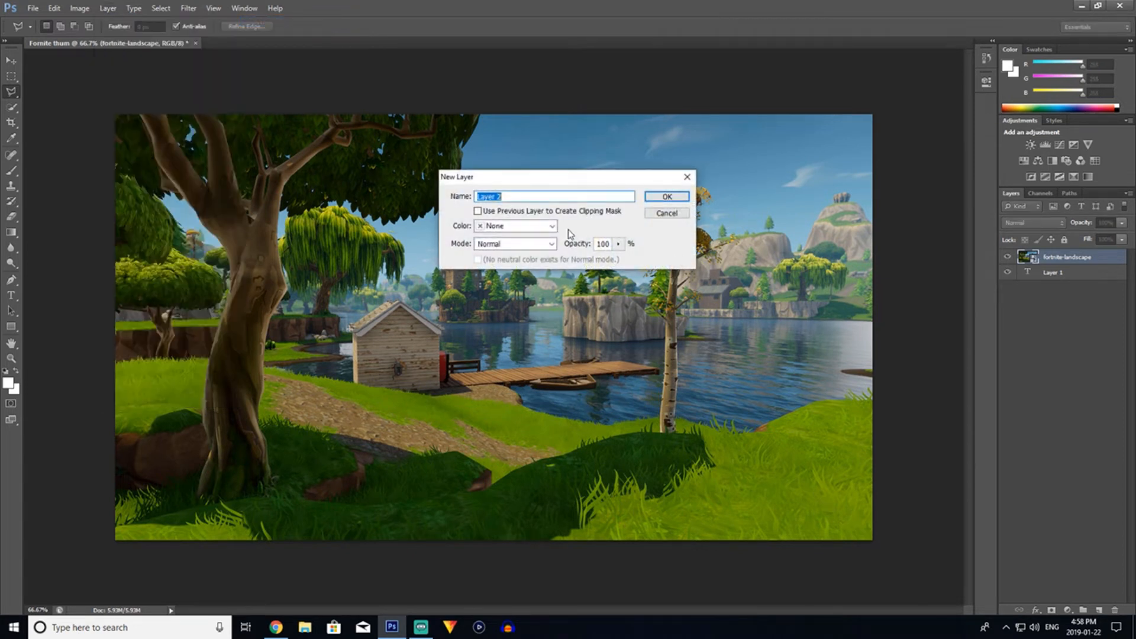
pyautogui.click(666, 197)
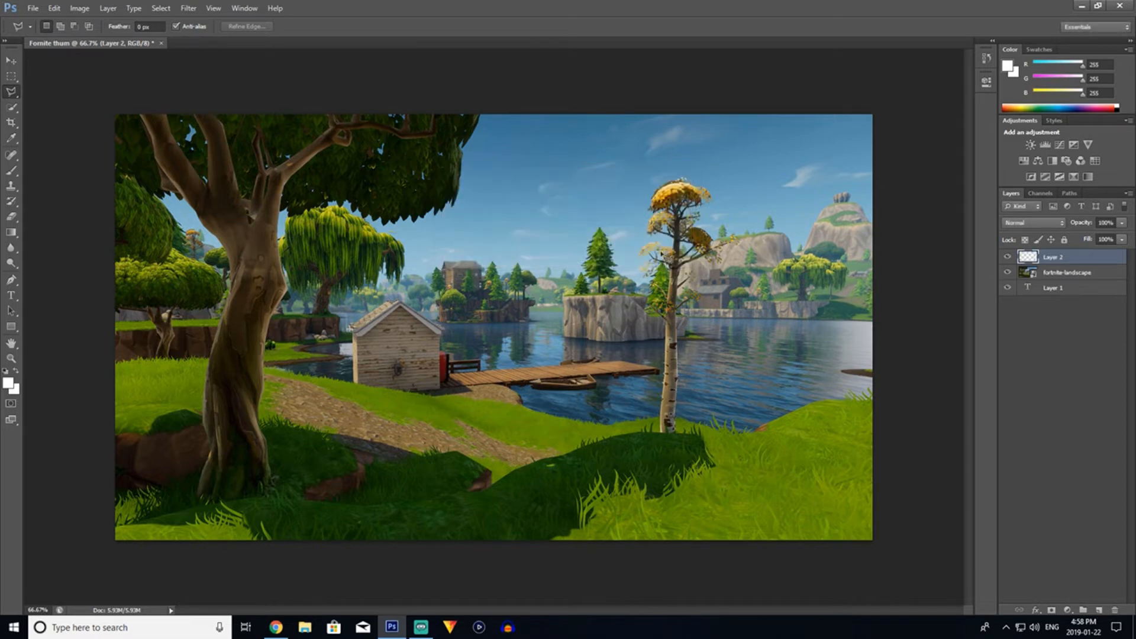
pyautogui.doubleClick(1074, 265)
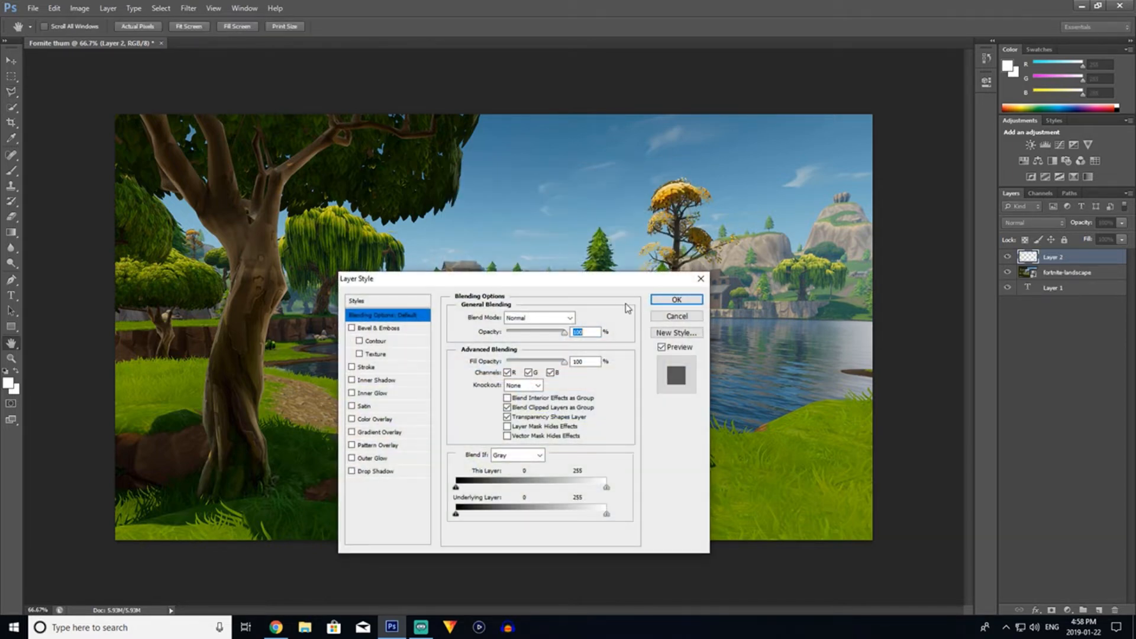
pyautogui.click(700, 278)
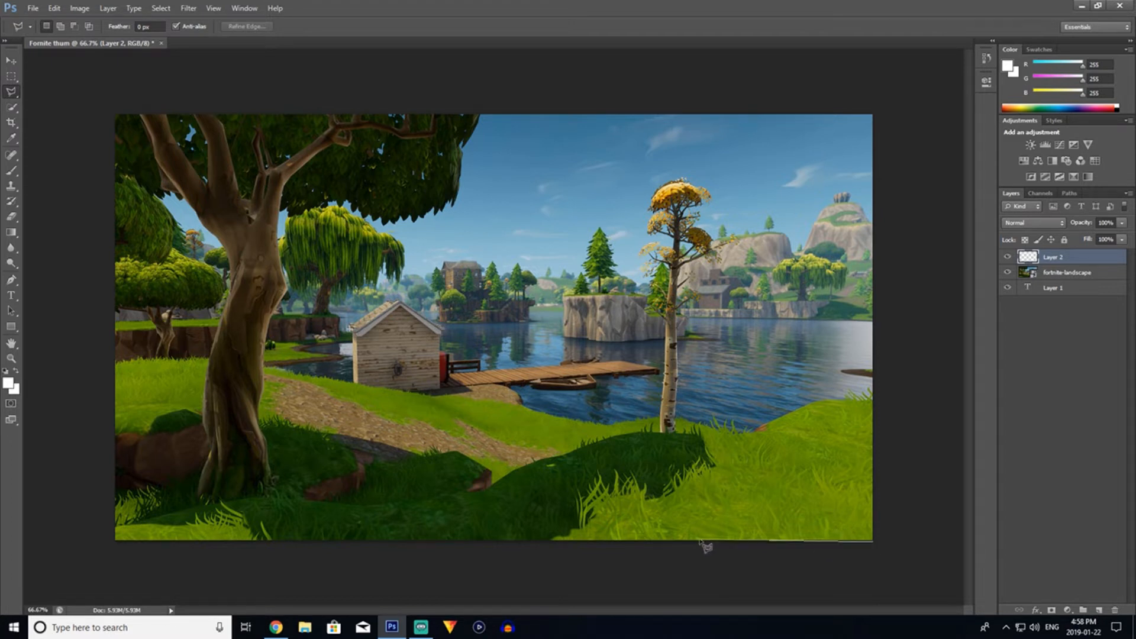
# Outline a slanted strip along the landscape's right edge with a closed polygonal selection, extending past the canvas at the top and right.
pyautogui.click(749, 540)
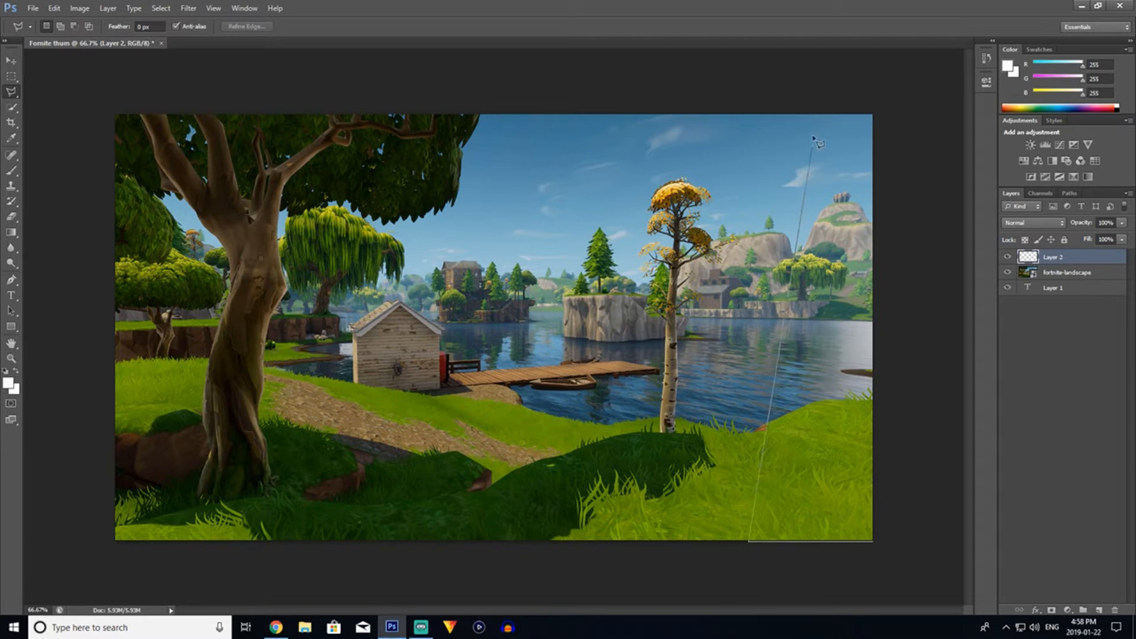
pyautogui.click(825, 87)
pyautogui.click(923, 107)
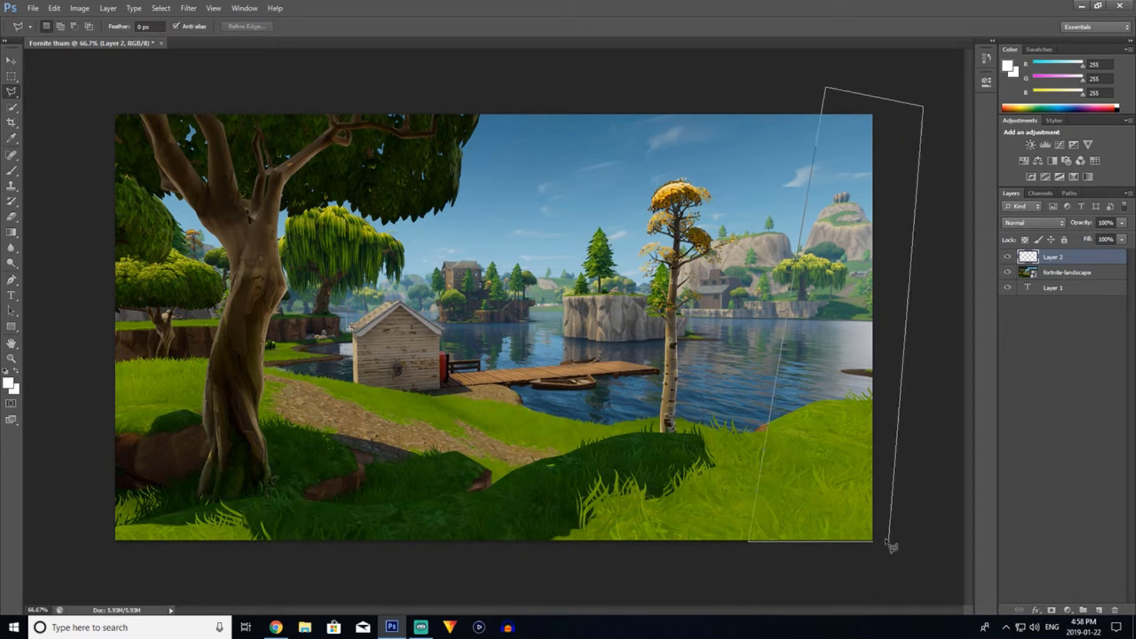
pyautogui.doubleClick(875, 543)
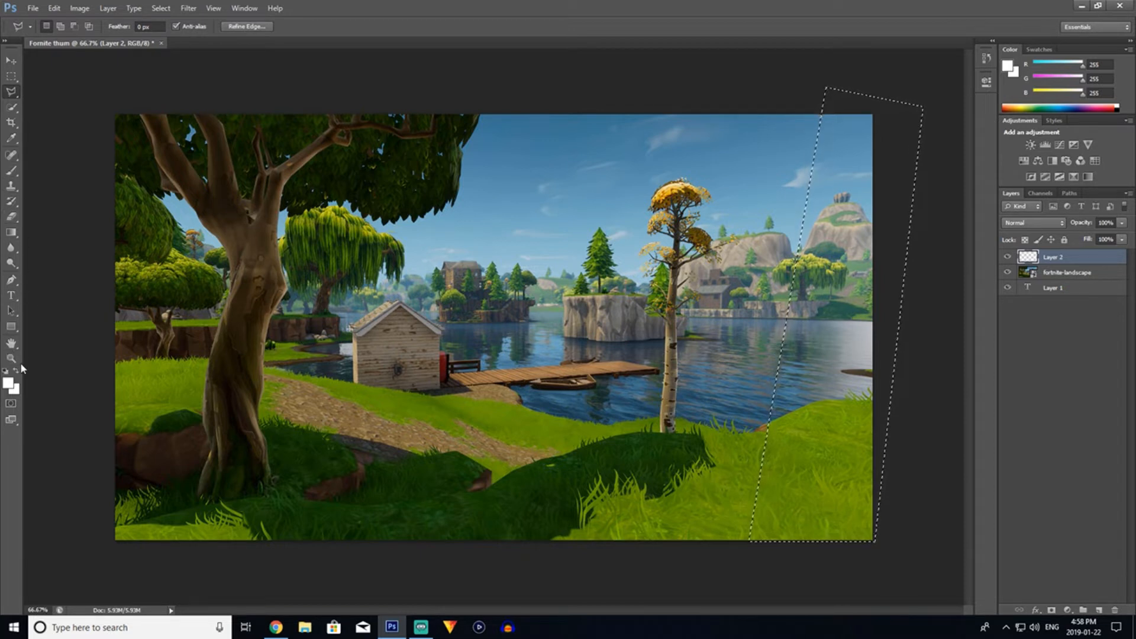
pyautogui.click(13, 202)
pyautogui.click(13, 217)
pyautogui.click(18, 247)
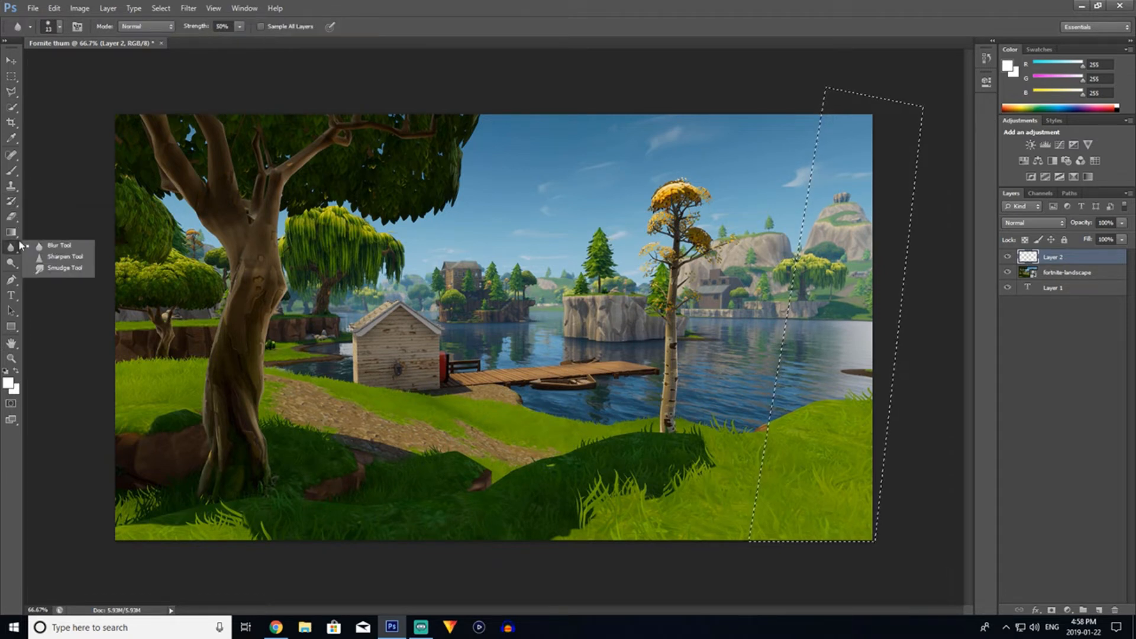
pyautogui.click(11, 263)
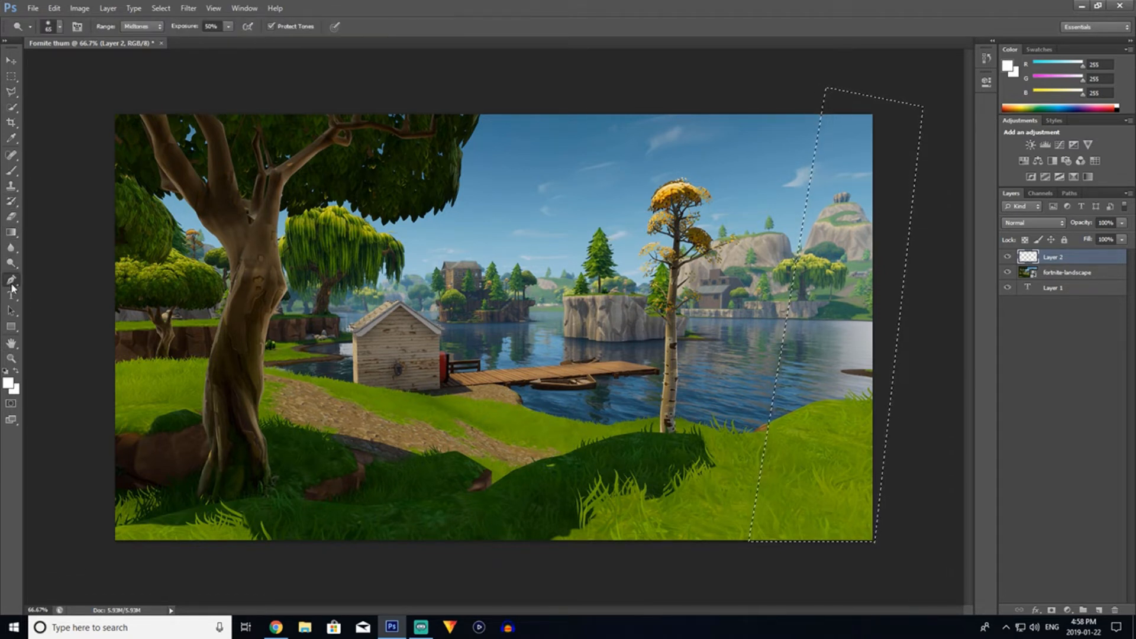
pyautogui.click(11, 279)
pyautogui.click(11, 309)
pyautogui.click(11, 186)
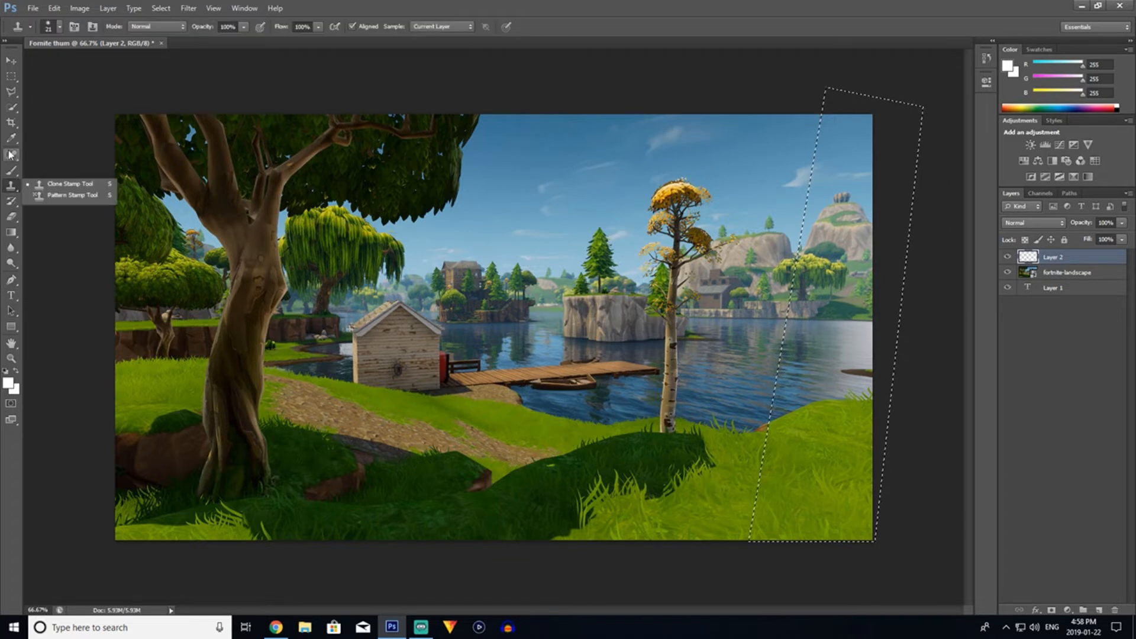
pyautogui.click(11, 138)
pyautogui.click(12, 121)
pyautogui.click(12, 107)
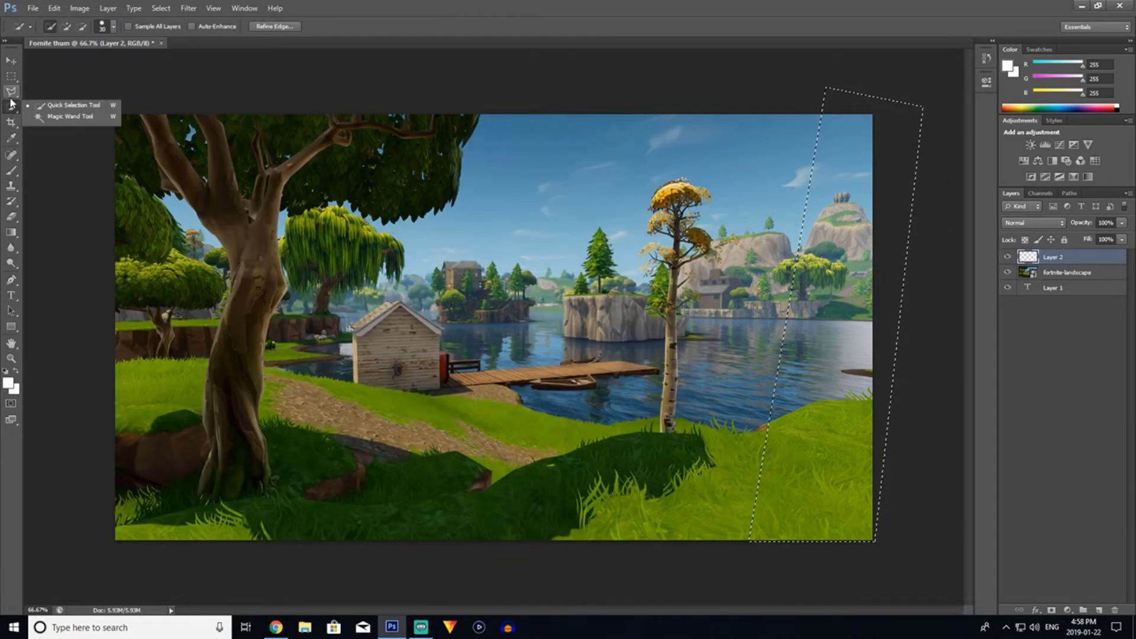
pyautogui.click(11, 92)
pyautogui.click(11, 76)
pyautogui.click(11, 155)
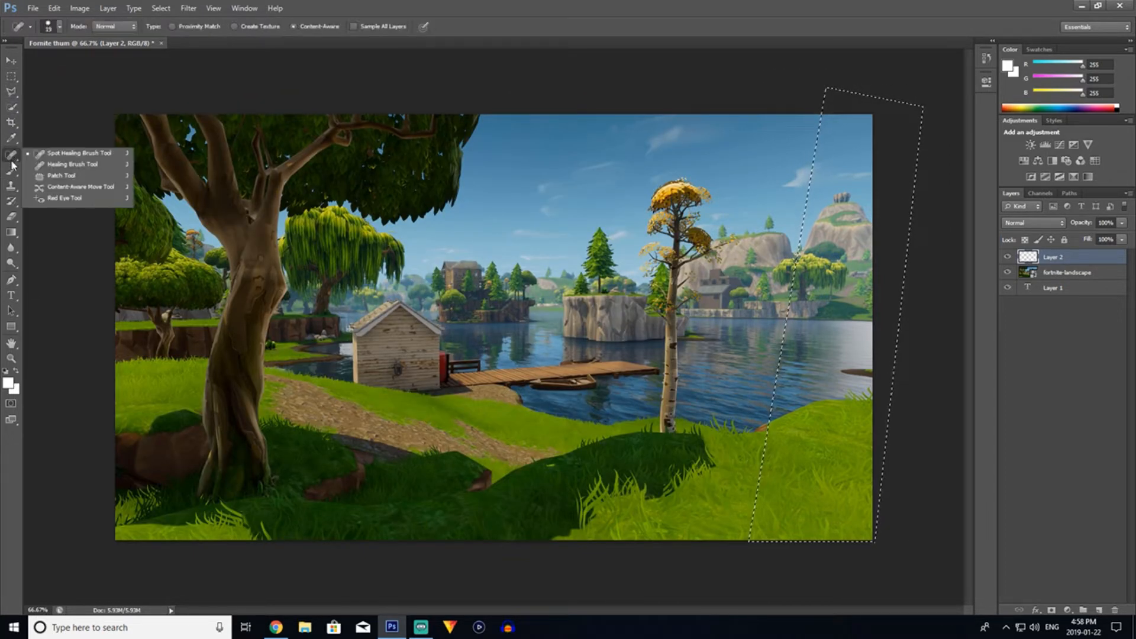
pyautogui.click(9, 172)
pyautogui.click(12, 186)
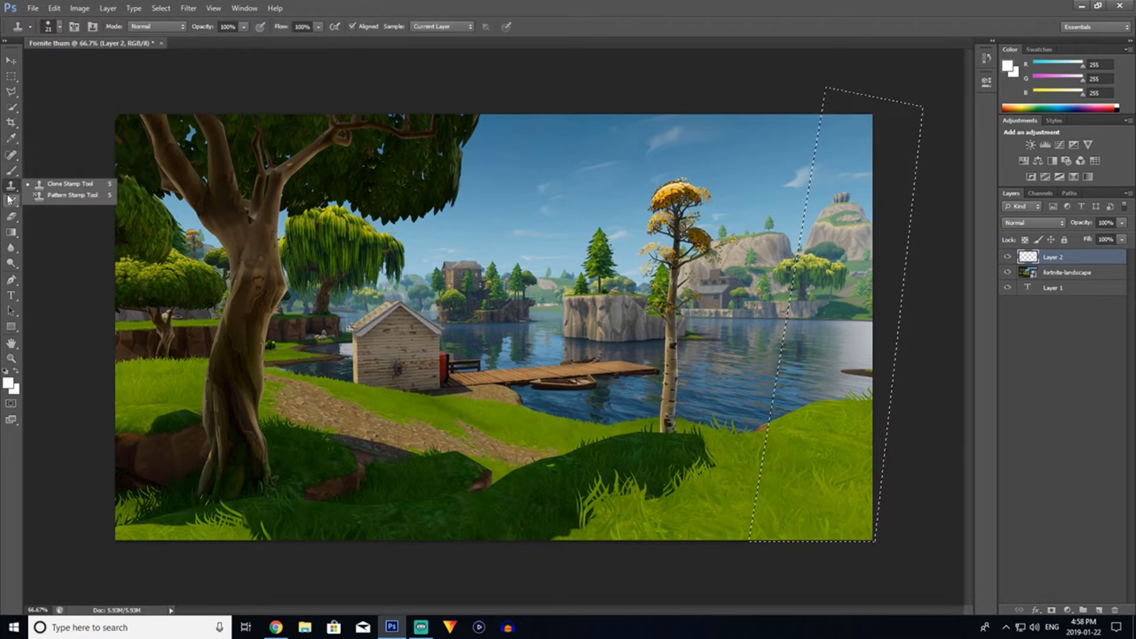
pyautogui.click(11, 201)
pyautogui.click(12, 217)
# Choose the Paint Bucket Tool and set the foreground colour to a light blue sampled from the image, RGB 139, 186, 206.
pyautogui.click(11, 232)
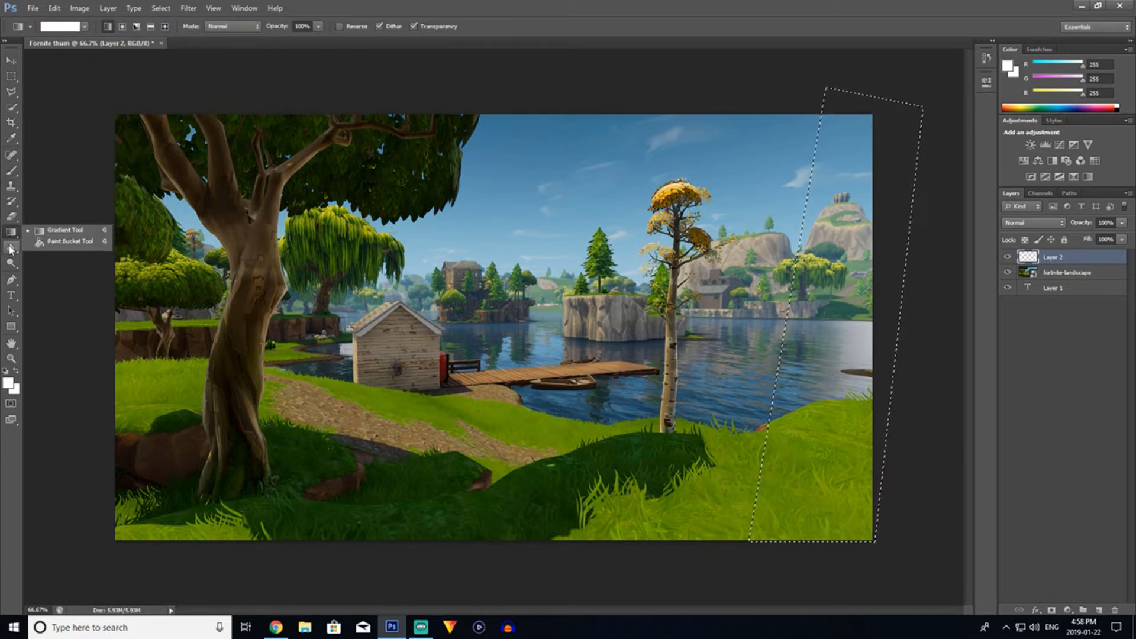
pyautogui.click(57, 244)
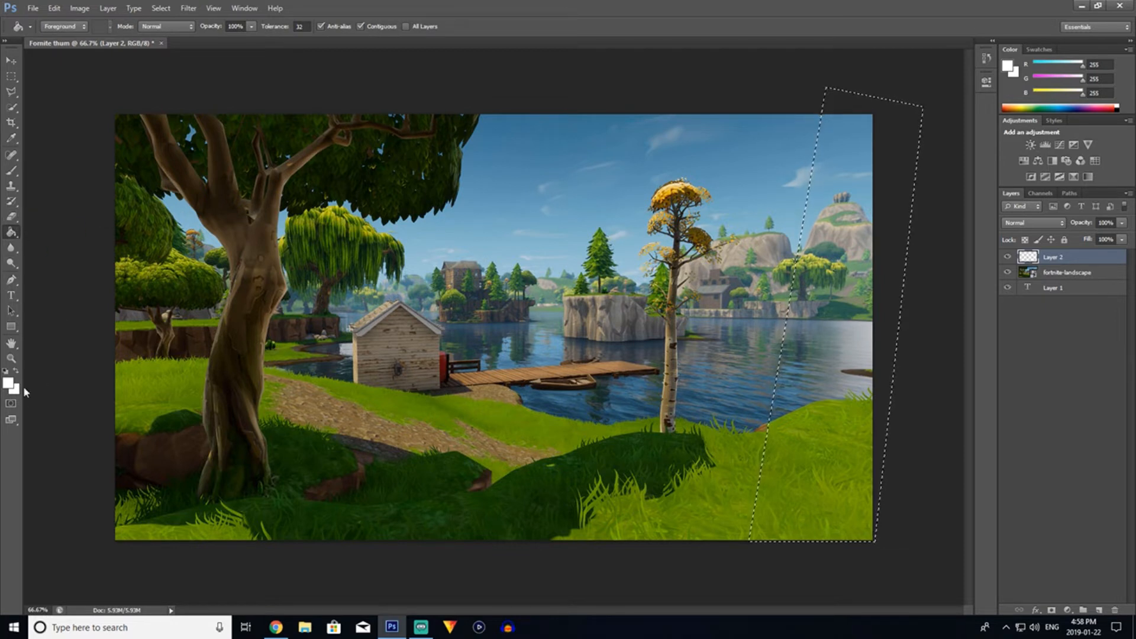
pyautogui.click(5, 372)
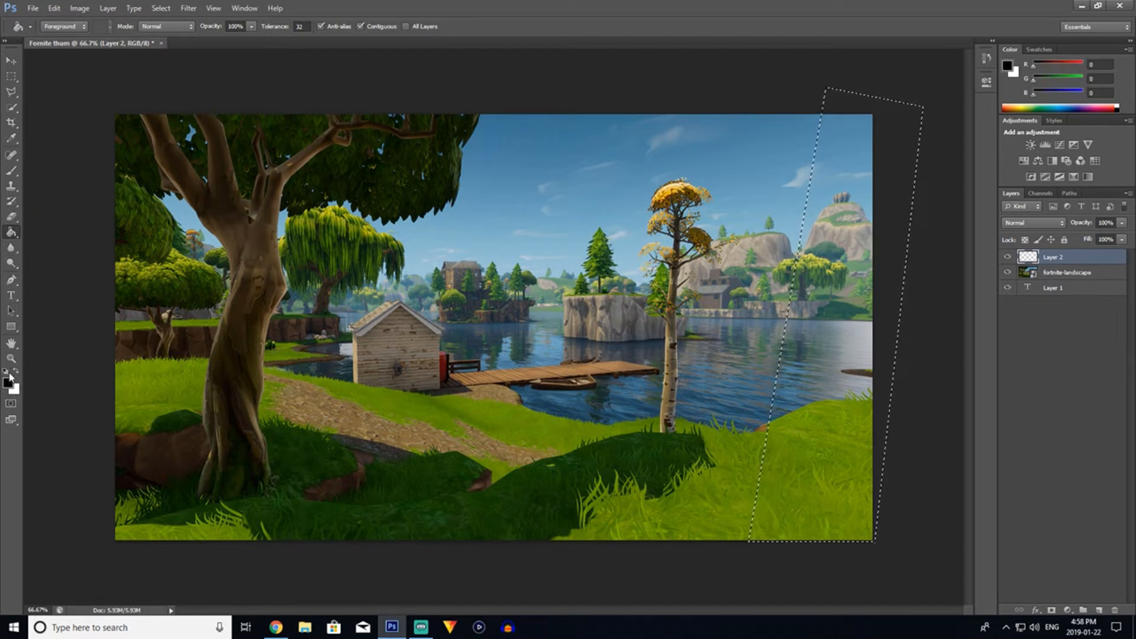
pyautogui.click(14, 362)
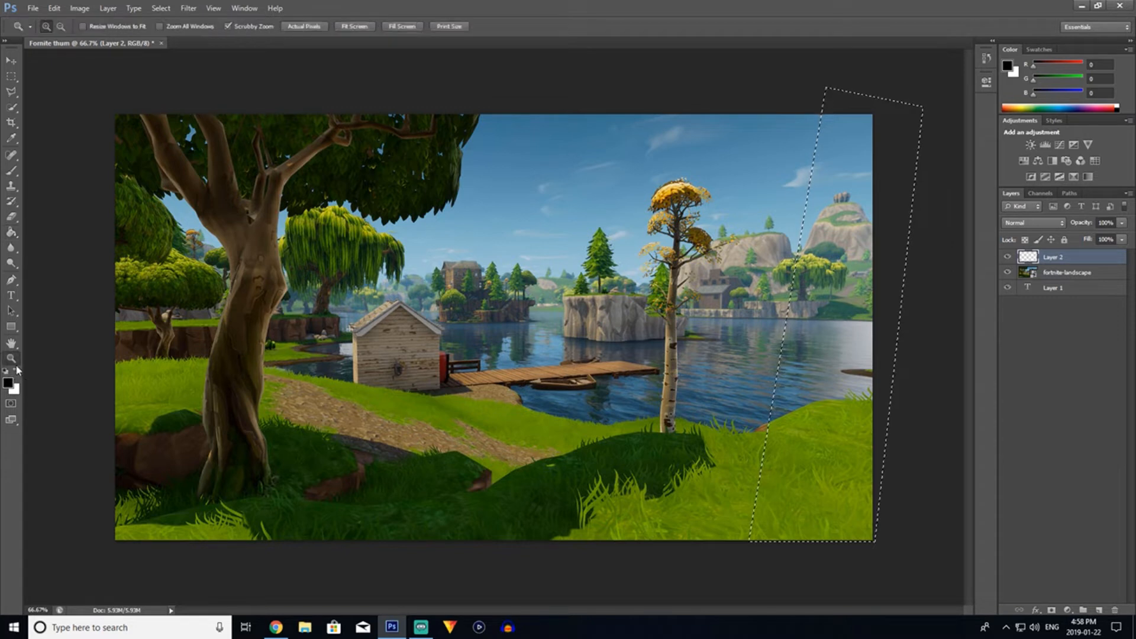
pyautogui.click(7, 386)
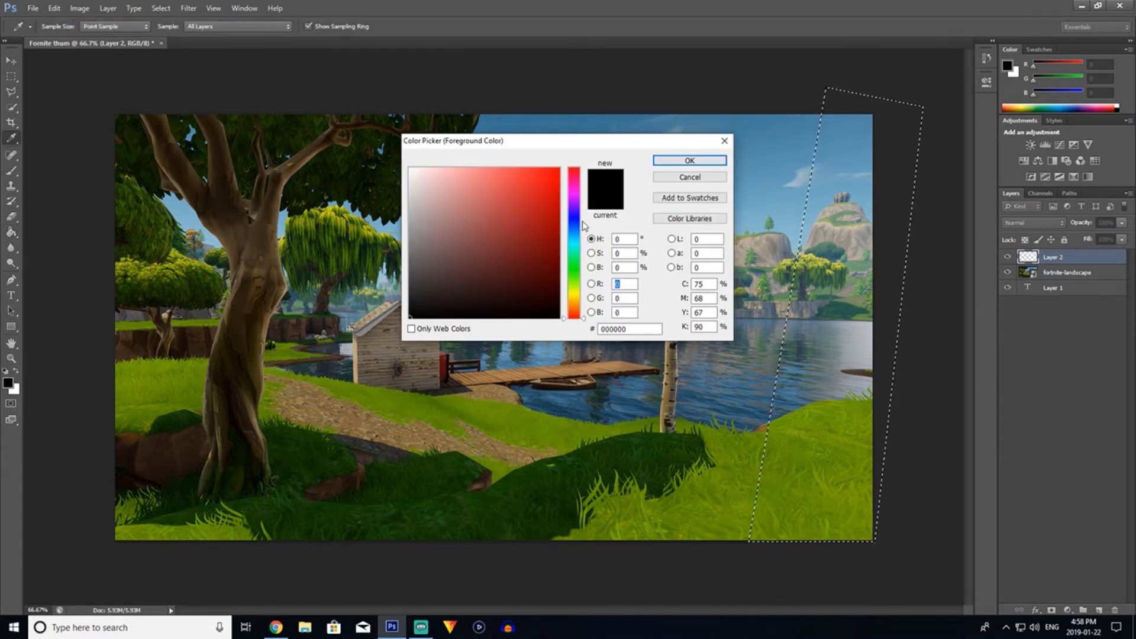
pyautogui.click(579, 231)
pyautogui.moveTo(579, 232); pyautogui.dragTo(581, 236)
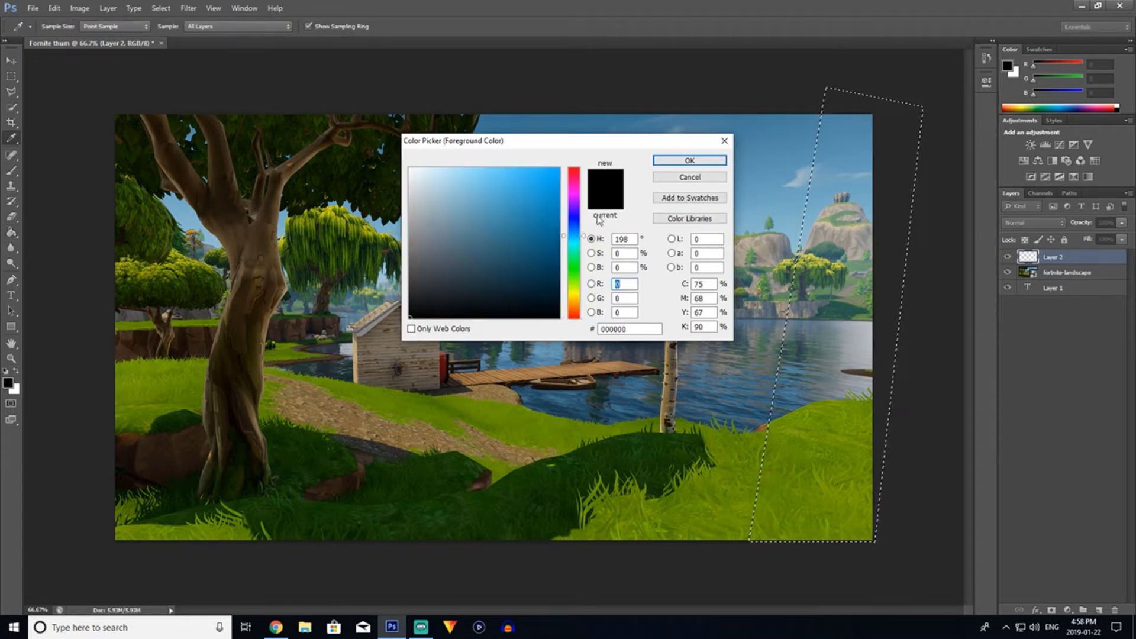
pyautogui.click(793, 149)
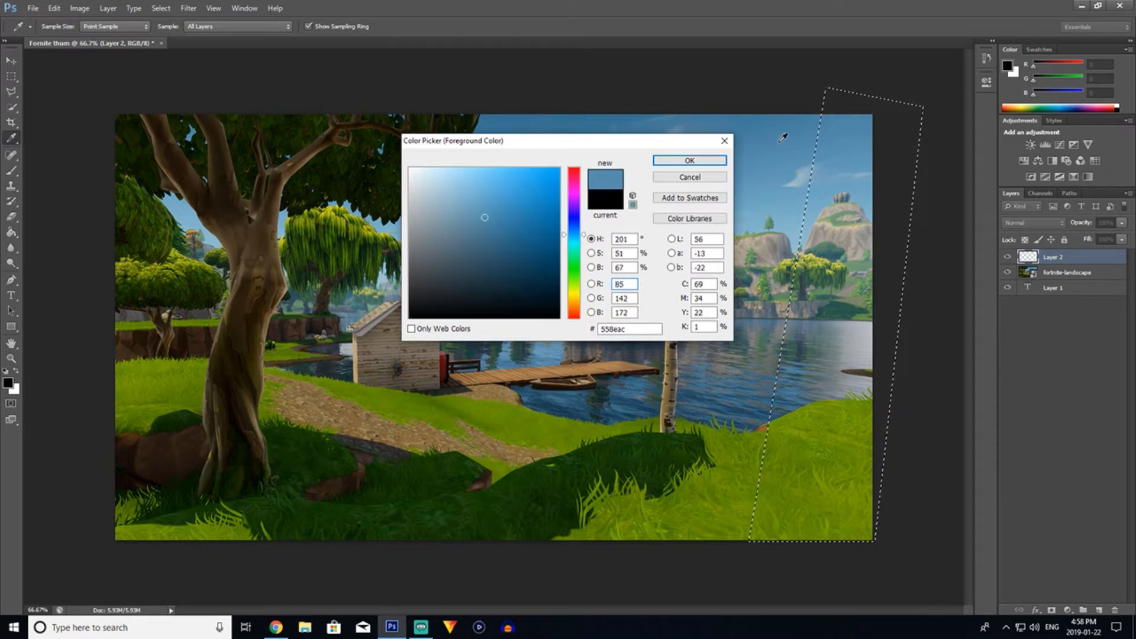
pyautogui.click(796, 218)
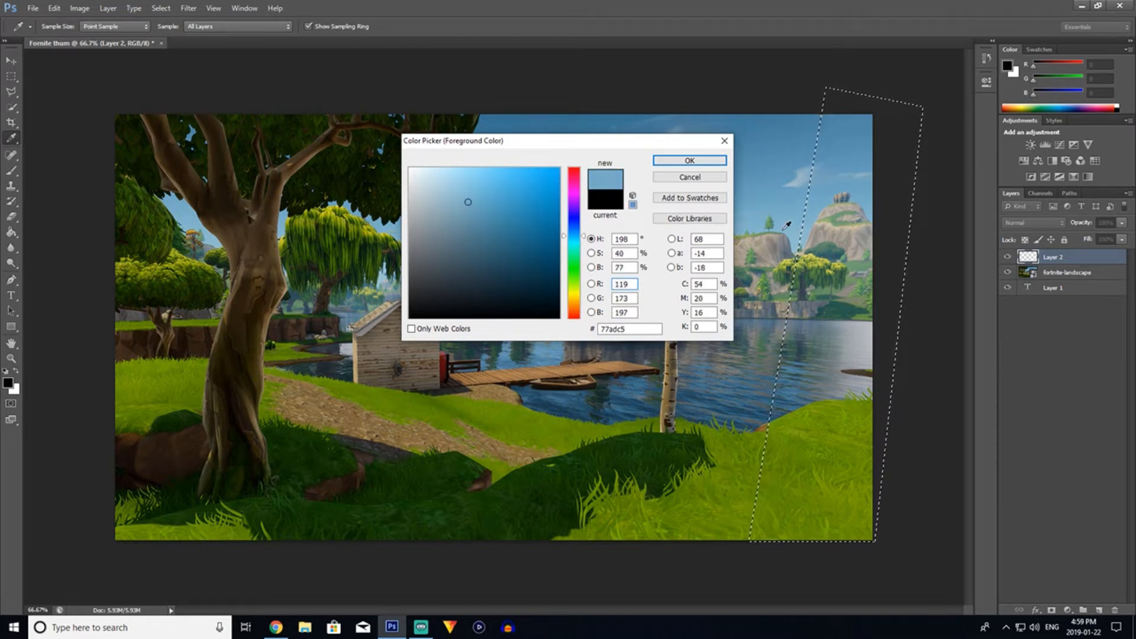
pyautogui.click(789, 230)
pyautogui.click(690, 160)
# Fill the slanted selection on the new layer with the light blue foreground colour using the Paint Bucket Tool.
pyautogui.click(10, 358)
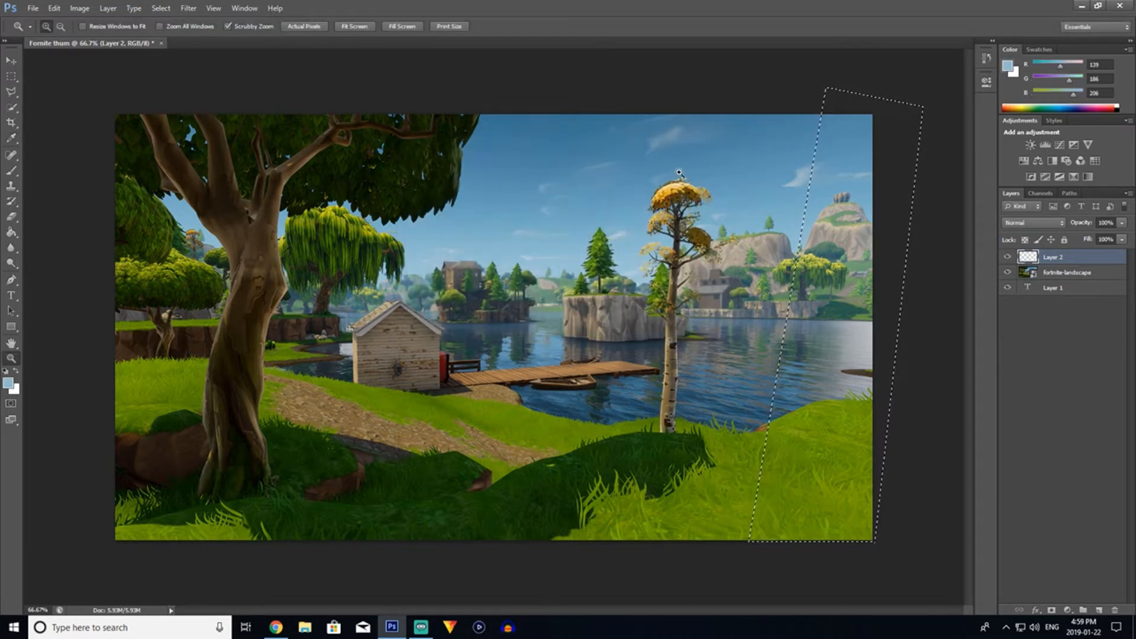
pyautogui.click(10, 232)
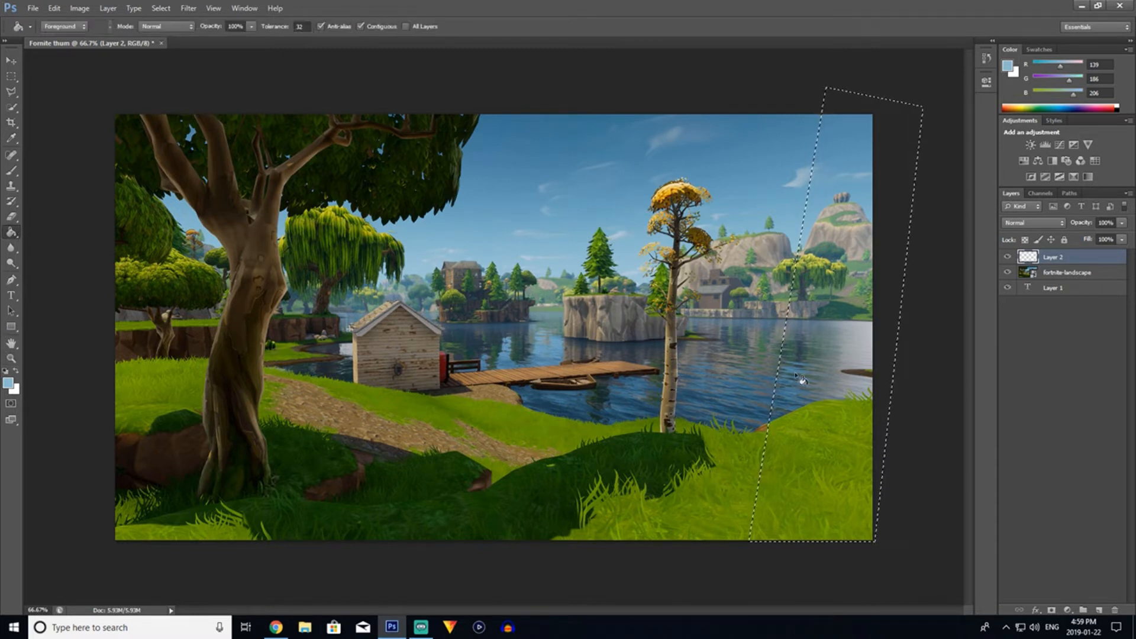
pyautogui.click(846, 369)
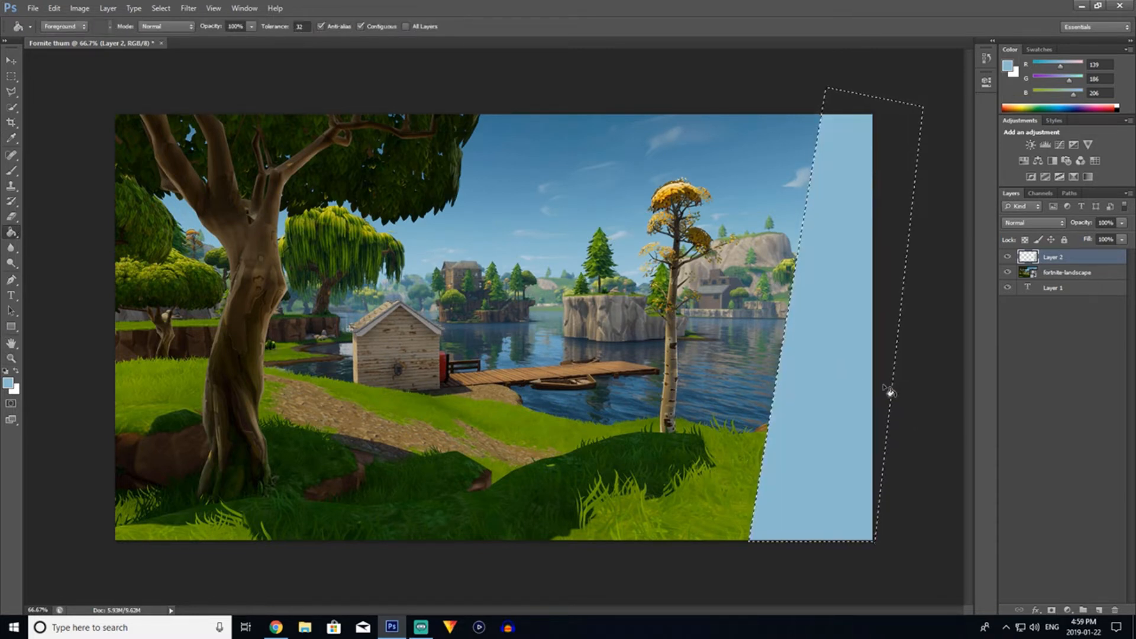
# Lower the light blue strip layer's opacity to 70% in its blending options.
pyautogui.rightClick(1094, 262)
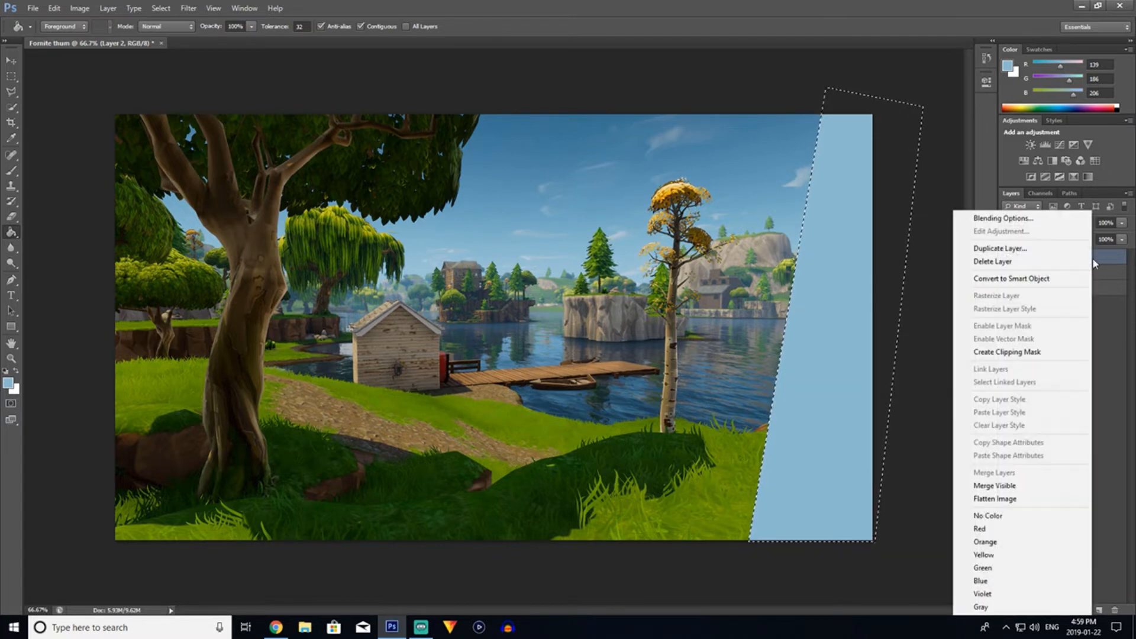
pyautogui.click(1006, 218)
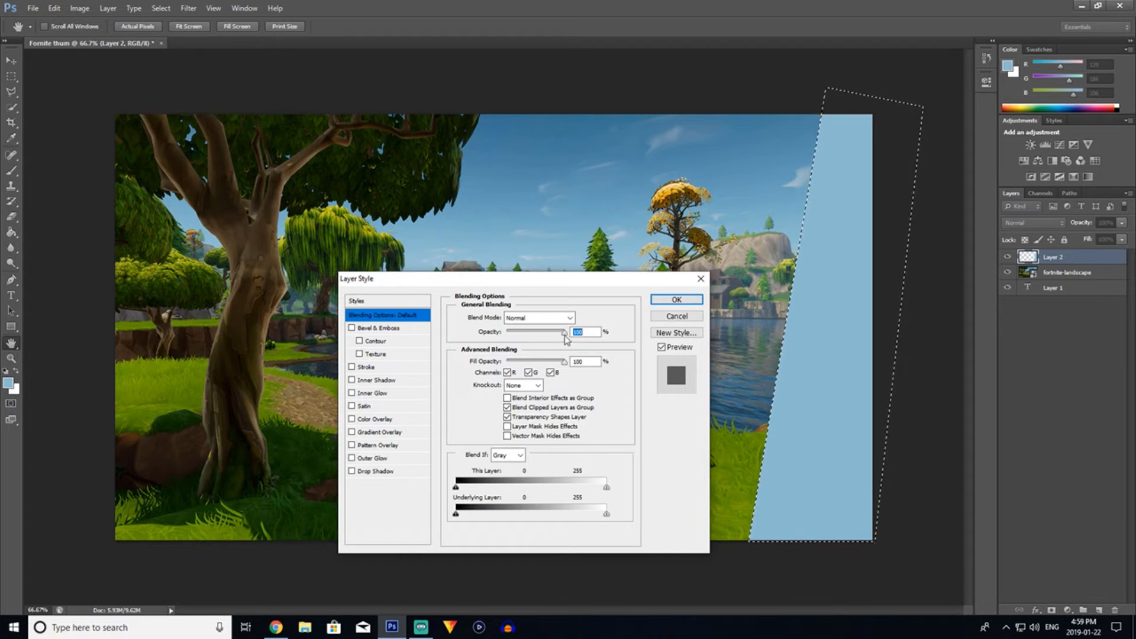
pyautogui.moveTo(564, 332)
pyautogui.mouseDown()
pyautogui.moveTo(541, 333)
pyautogui.moveTo(547, 340)
pyautogui.mouseUp()
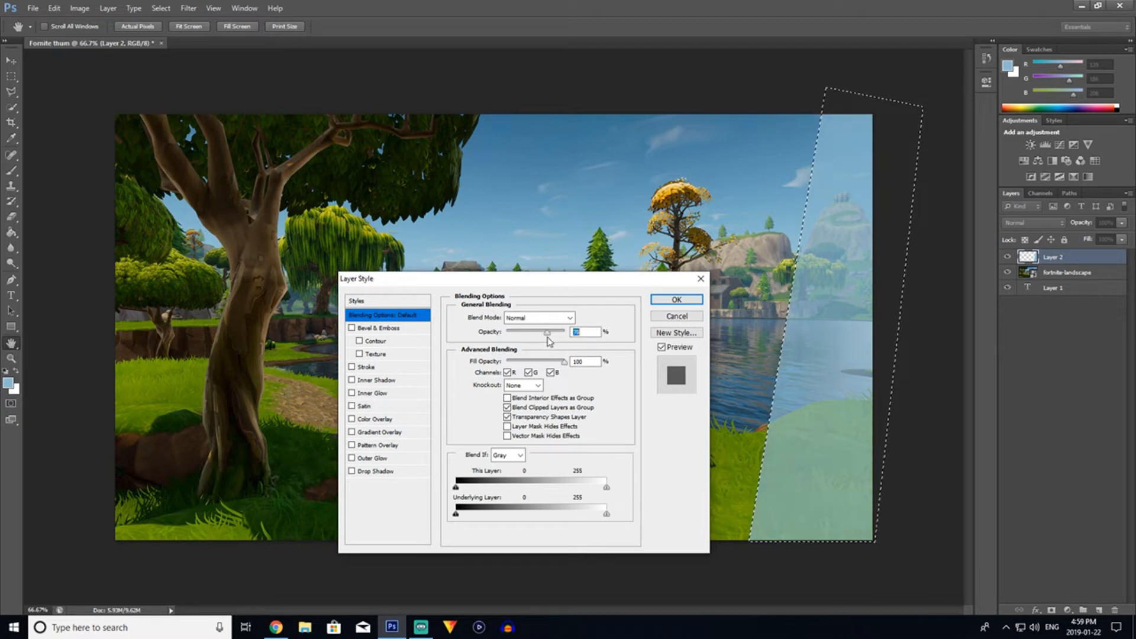
pyautogui.click(674, 300)
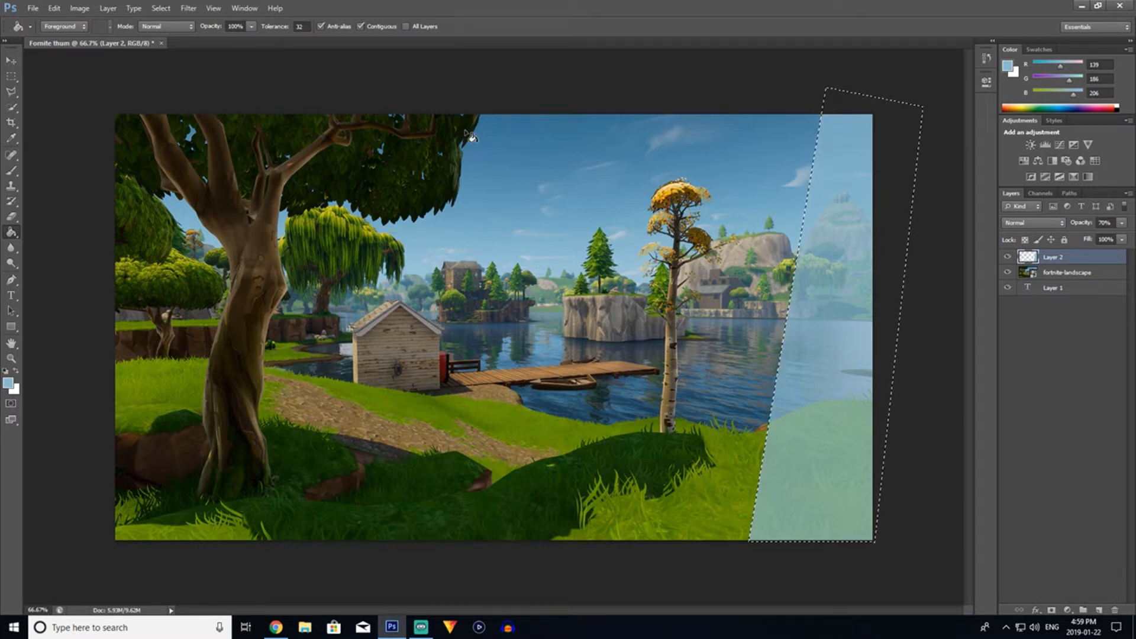
# Add another blank layer above the light blue strip layer and choose the Polygonal Lasso Tool.
pyautogui.hotkey('ctrl', 'shift', 'n')
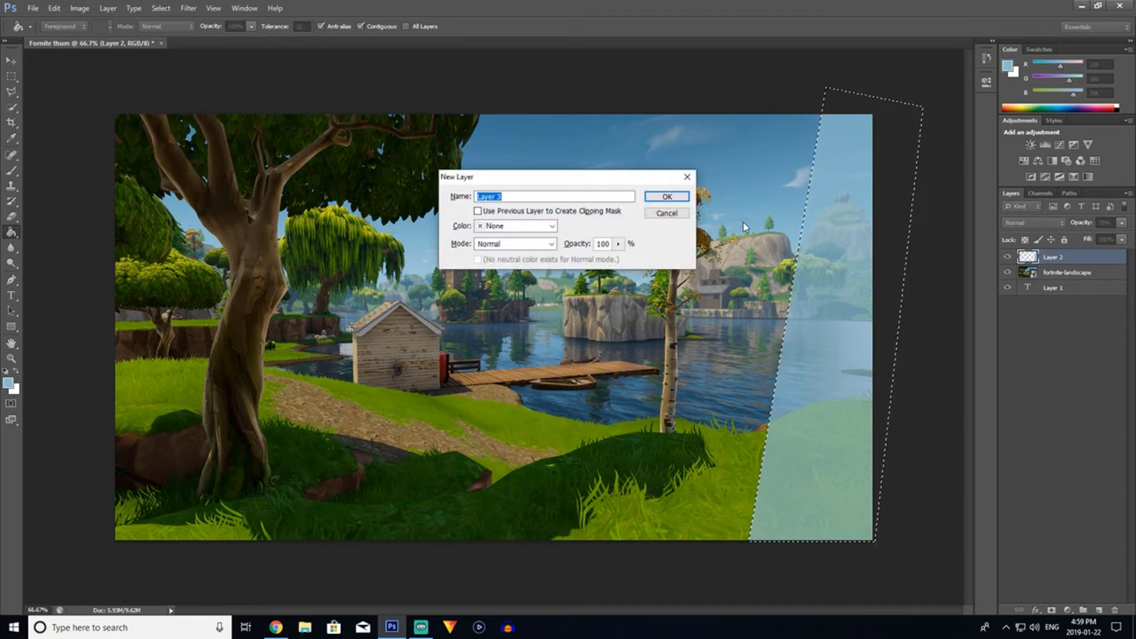
pyautogui.click(667, 196)
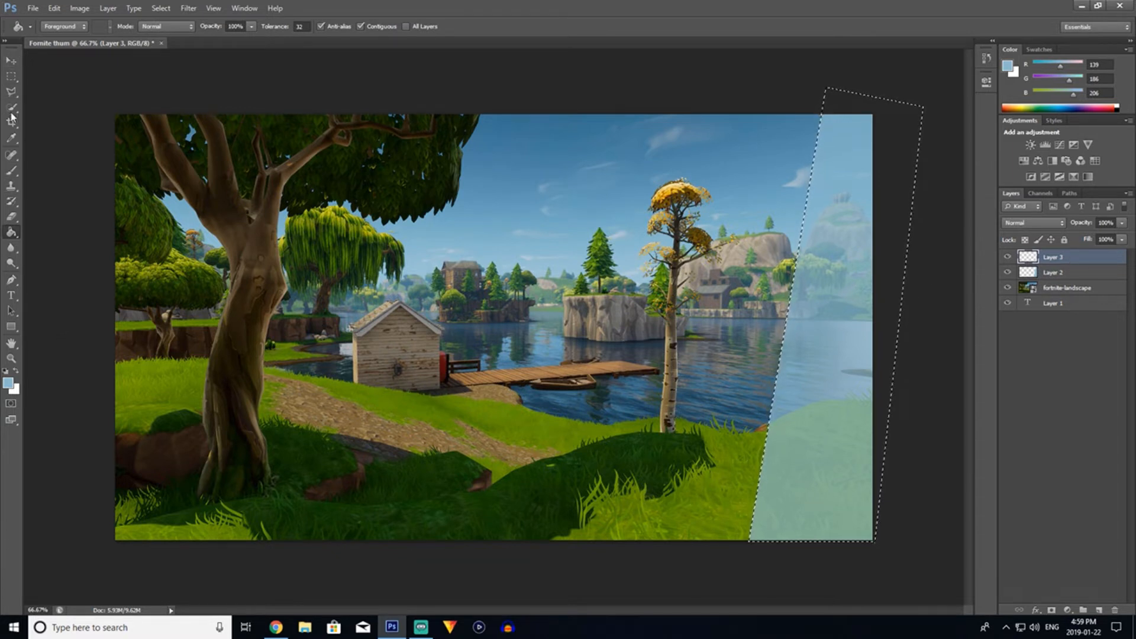
pyautogui.click(12, 92)
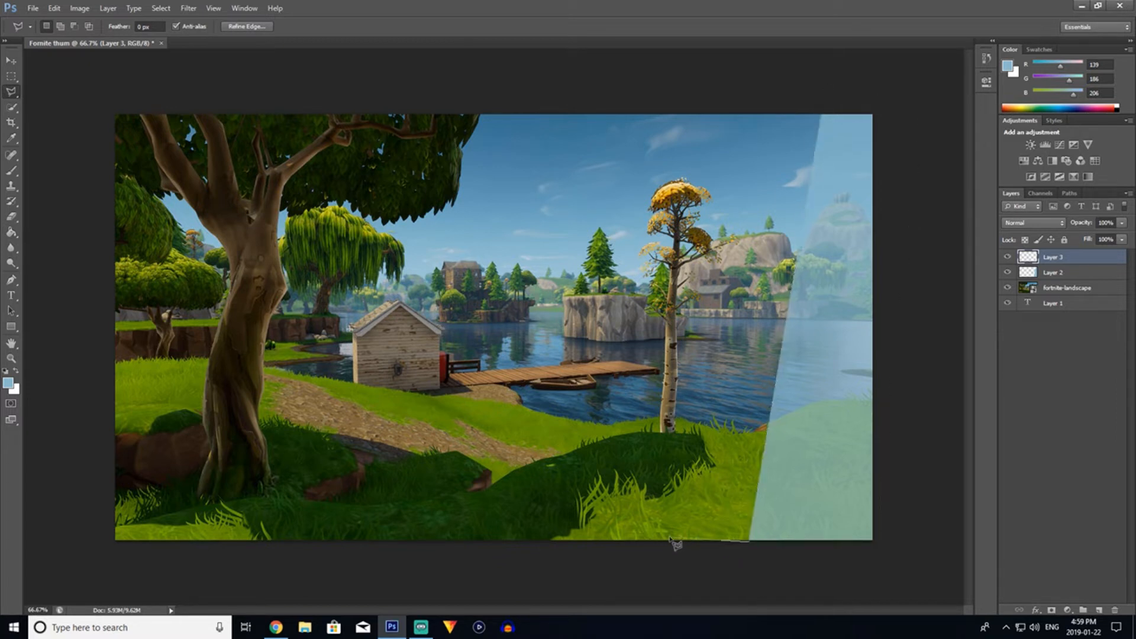
# Outline a slanted strip selection directly left of the light blue strip, spanning the full height of the canvas.
pyautogui.click(586, 544)
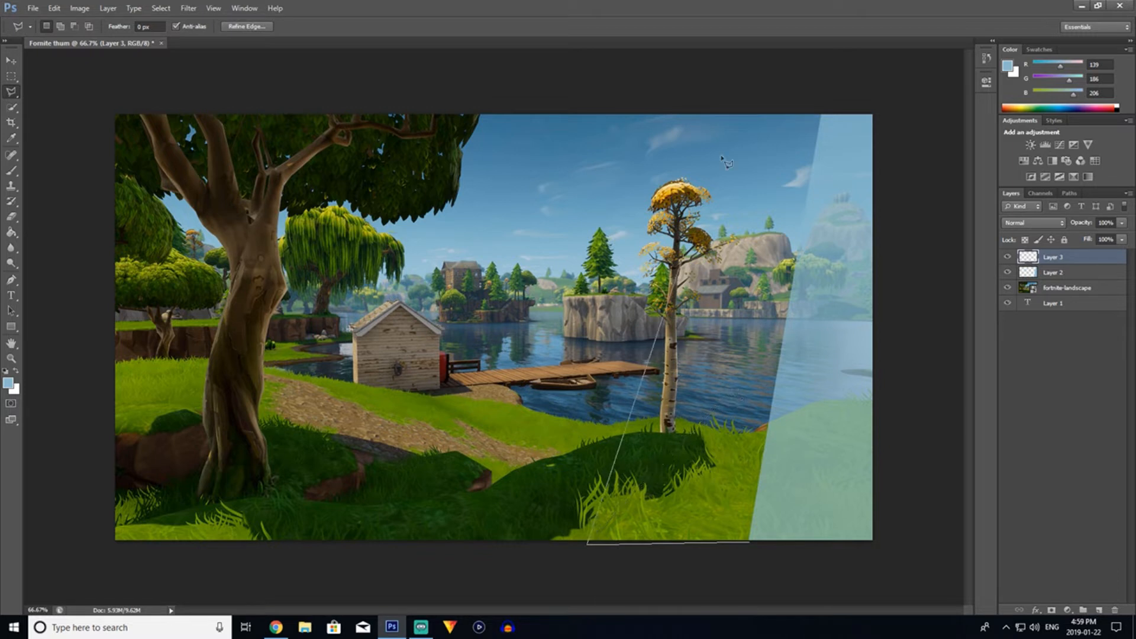
pyautogui.click(682, 93)
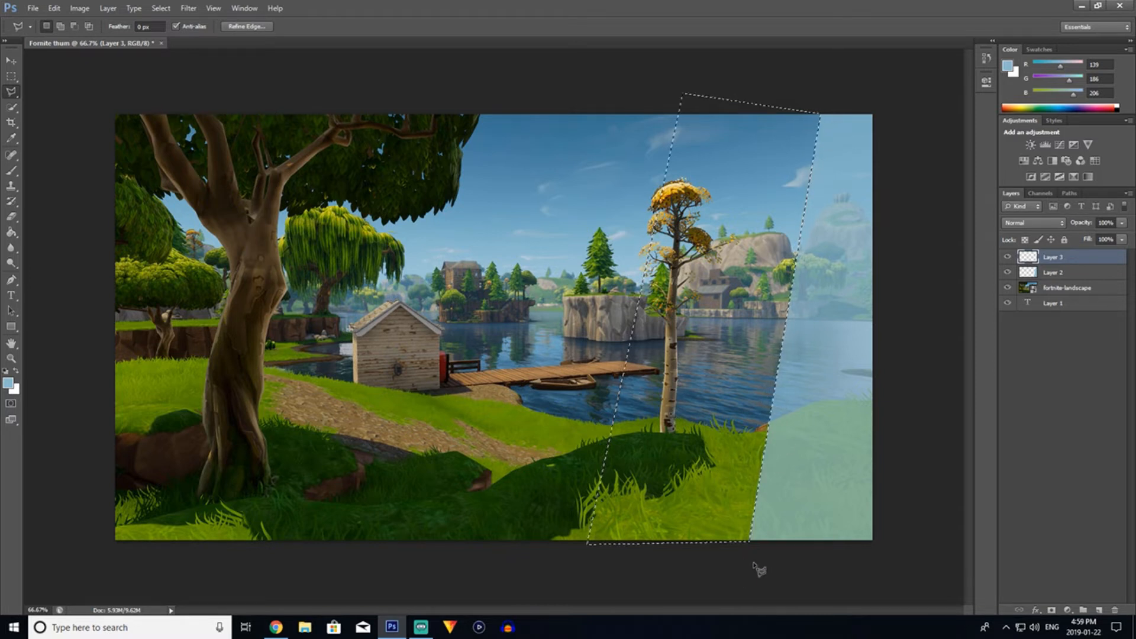
# Fill the slanted selection with a darker blue sampled from the lake water, RGB 80, 120, 145, using the Paint Bucket Tool.
pyautogui.click(4, 371)
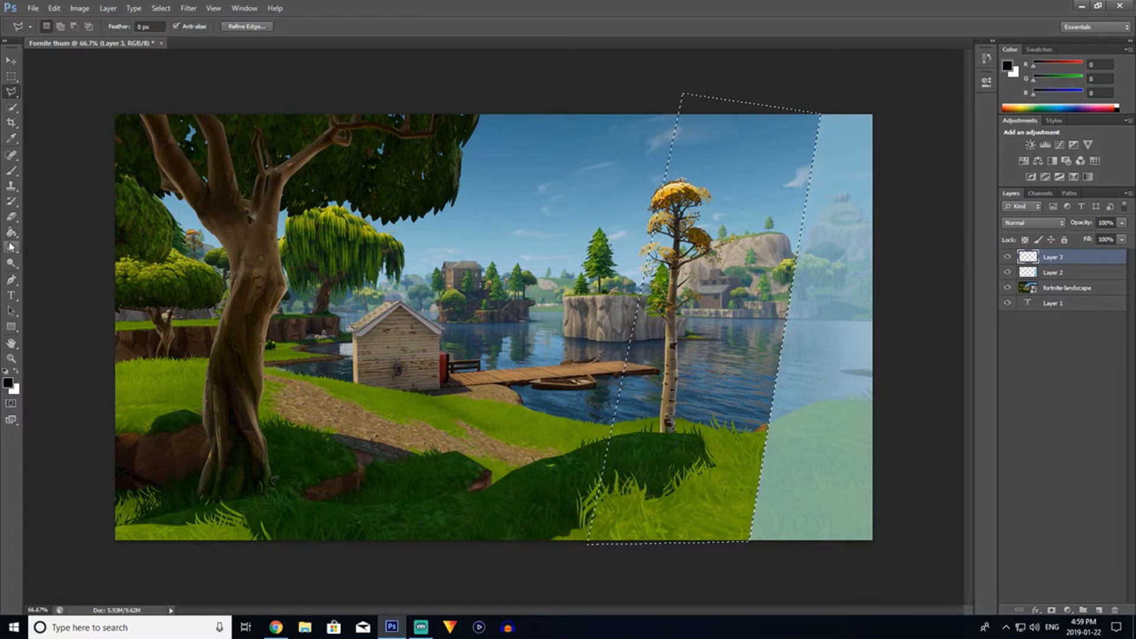
pyautogui.click(8, 383)
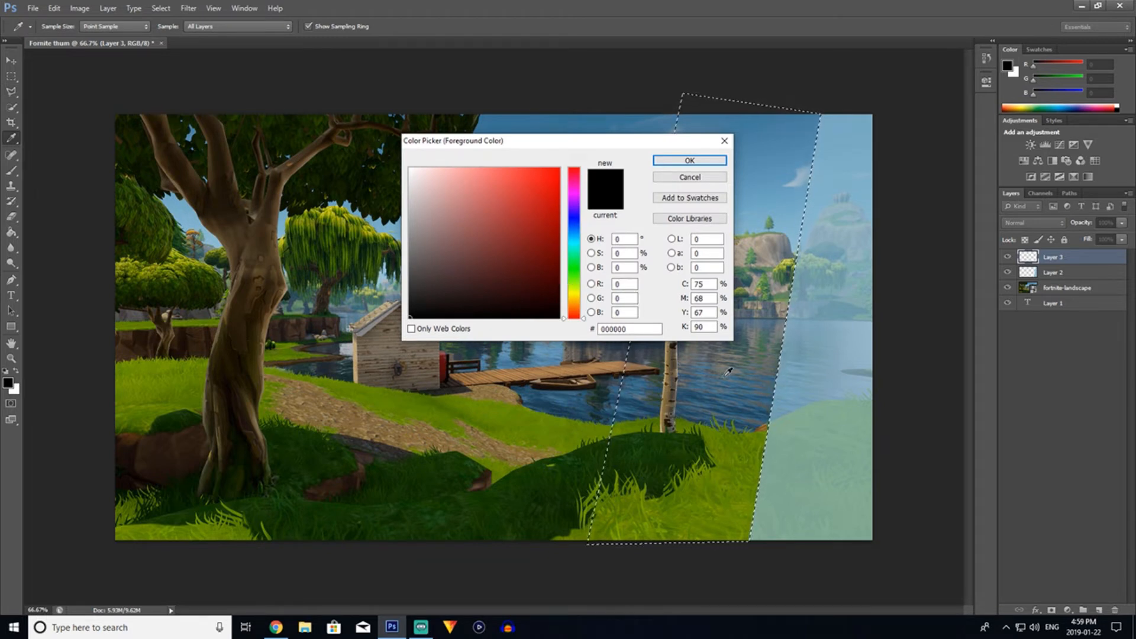
pyautogui.moveTo(728, 371); pyautogui.dragTo(762, 402)
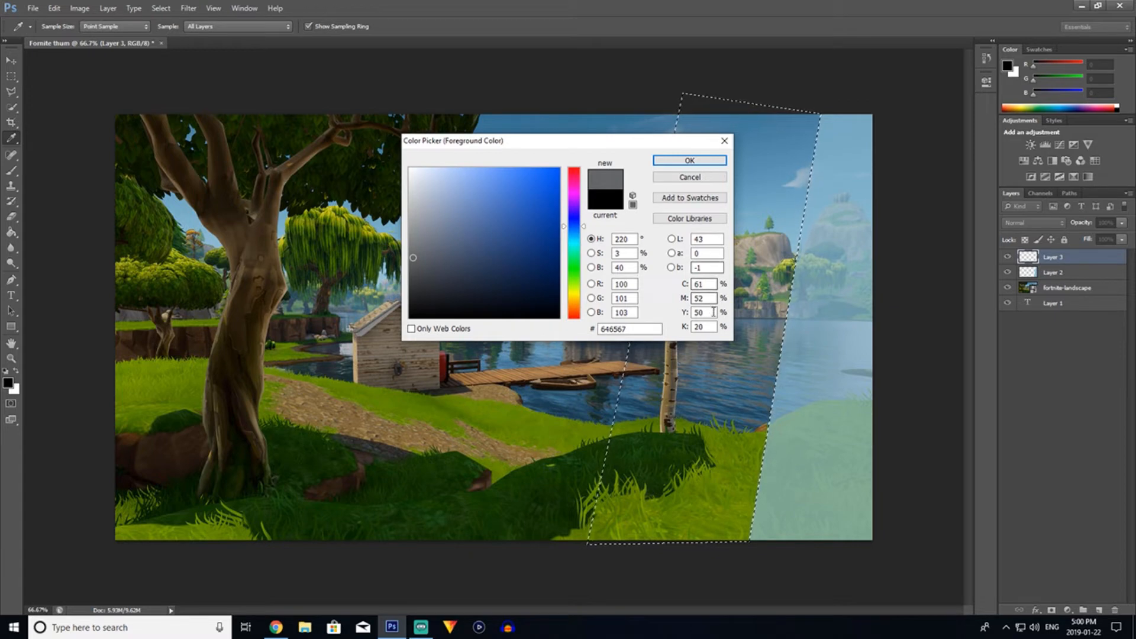
pyautogui.click(738, 382)
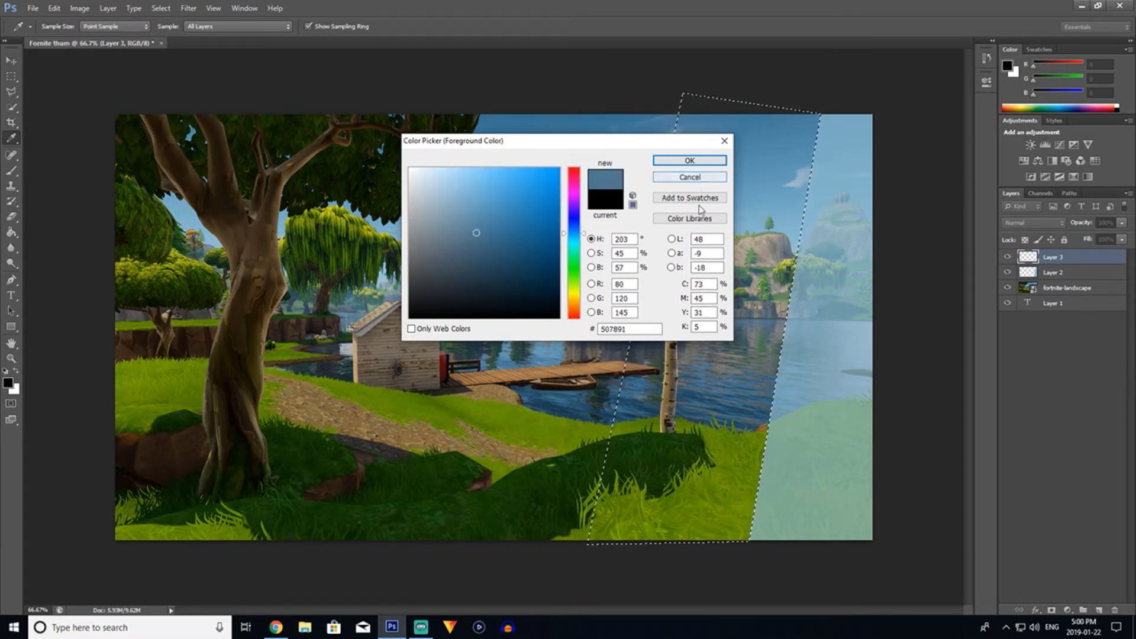
pyautogui.click(678, 163)
pyautogui.press('l')
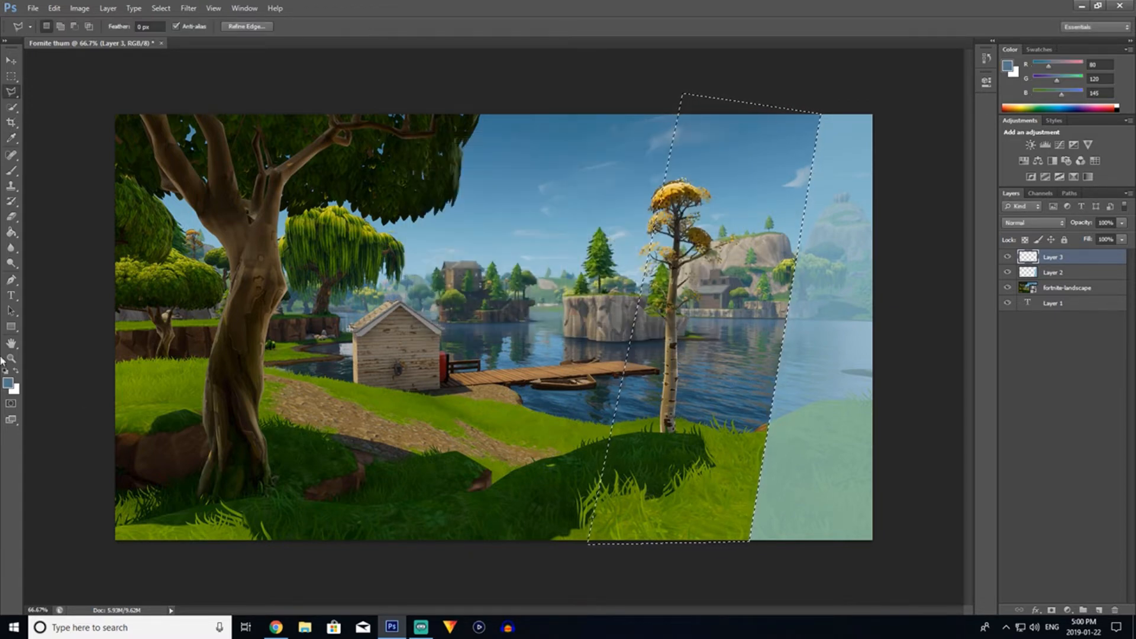
pyautogui.click(13, 234)
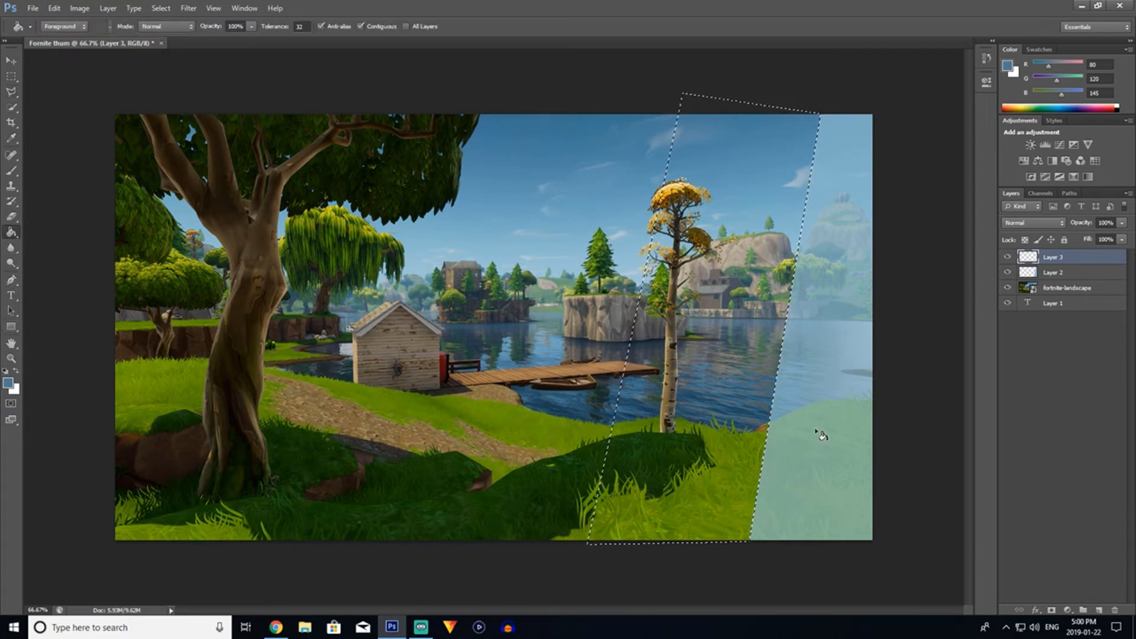
pyautogui.click(718, 410)
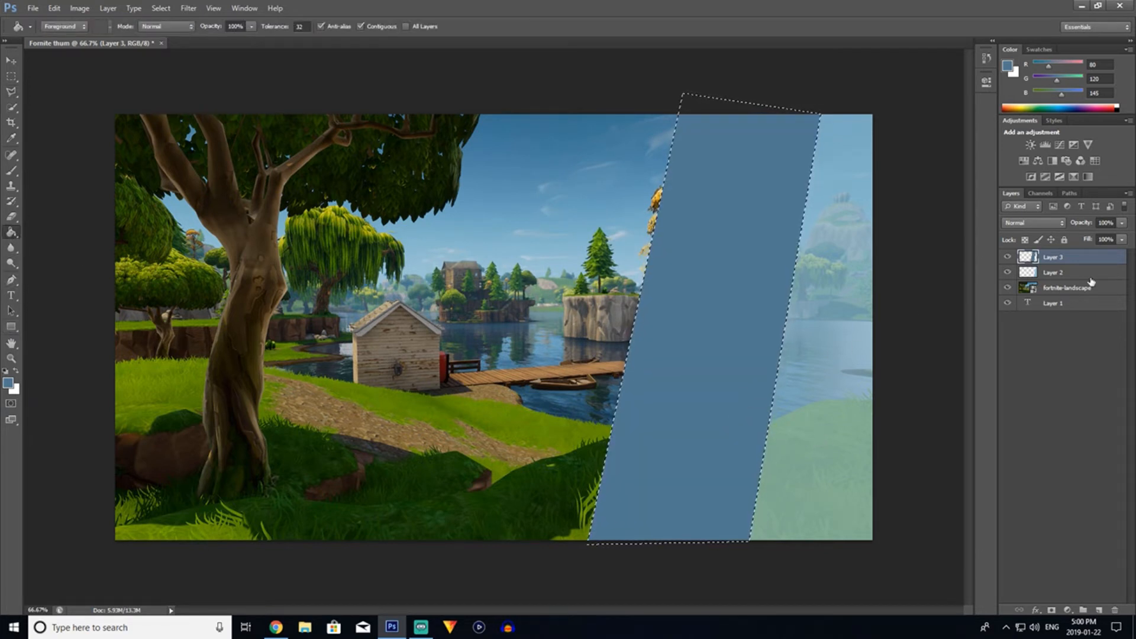
# Lower the darker blue strip layer's opacity to 70% in its blending options and choose the Polygonal Lasso Tool.
pyautogui.rightClick(1108, 257)
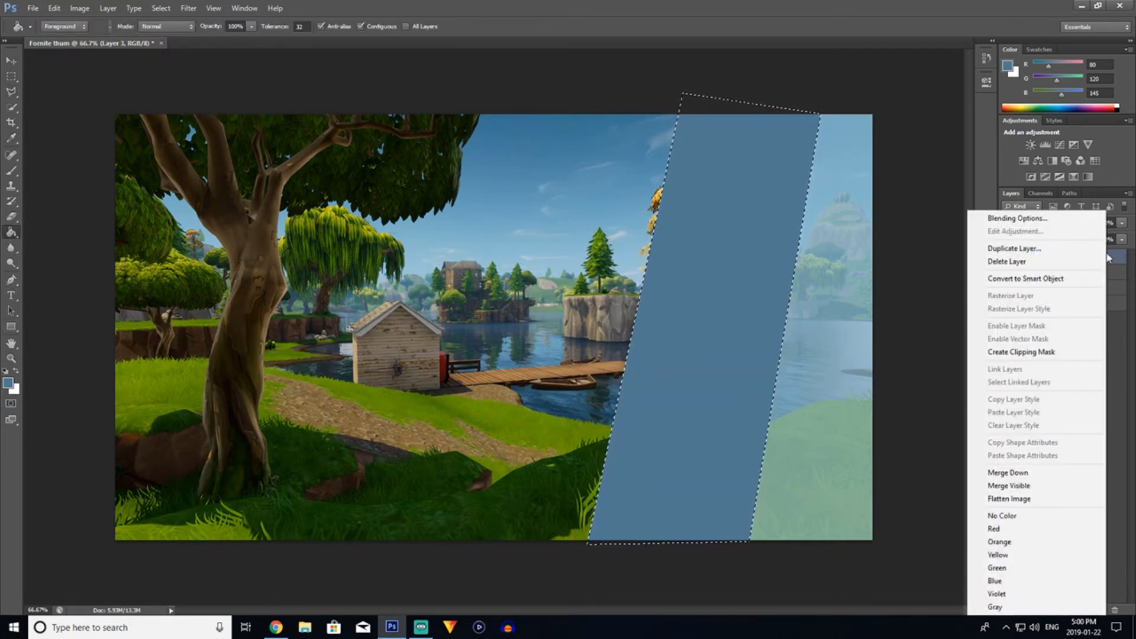
pyautogui.click(1047, 224)
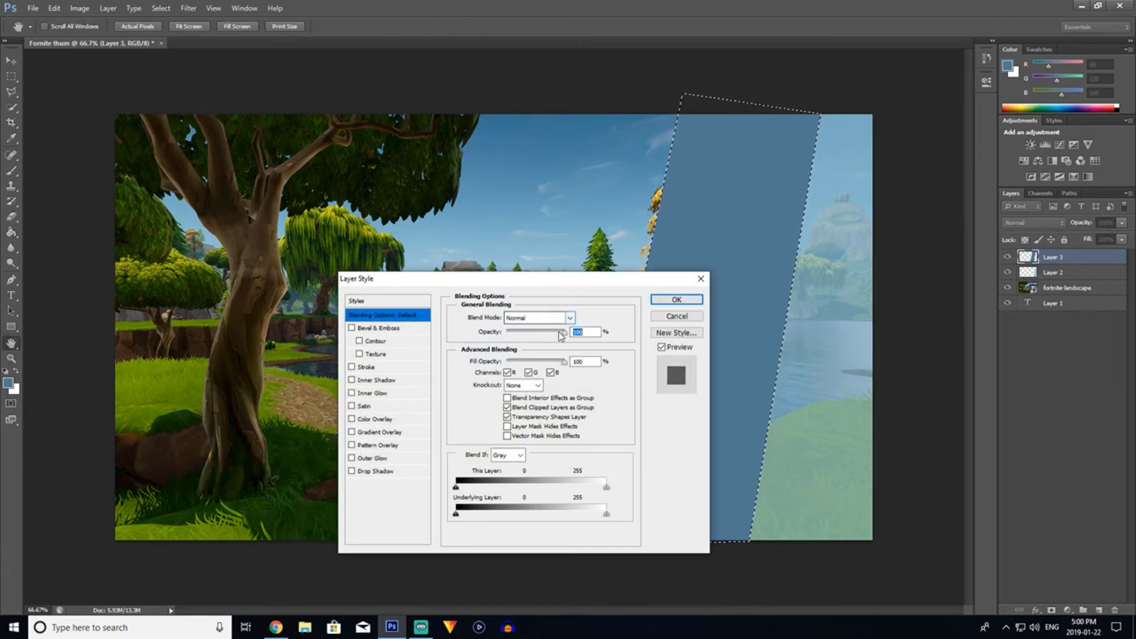
pyautogui.moveTo(565, 339); pyautogui.dragTo(548, 341)
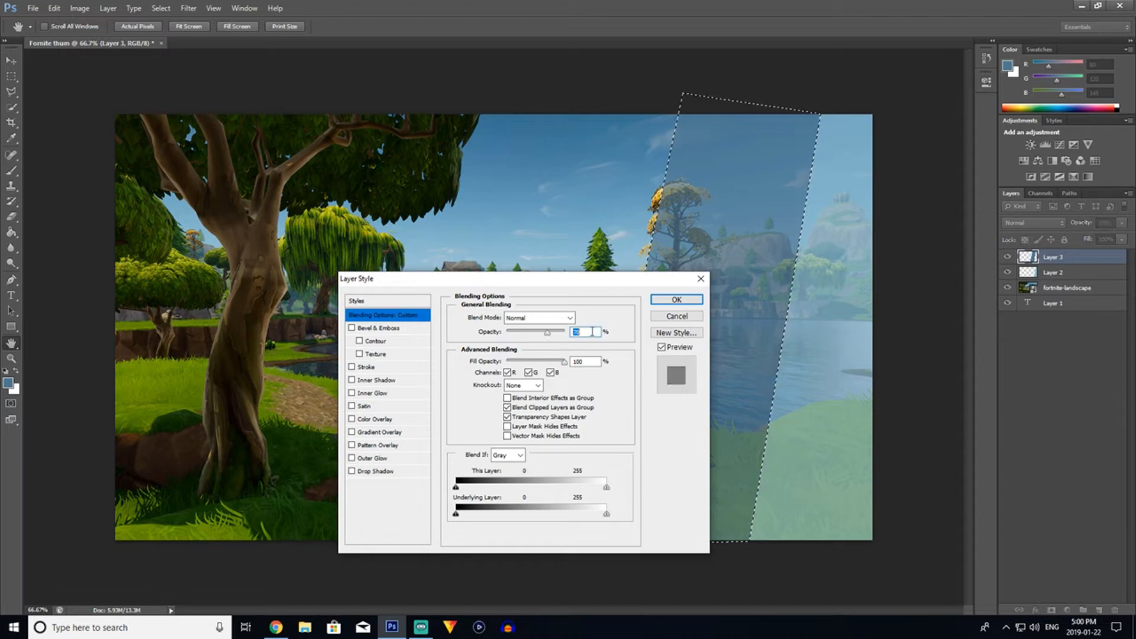
pyautogui.click(689, 302)
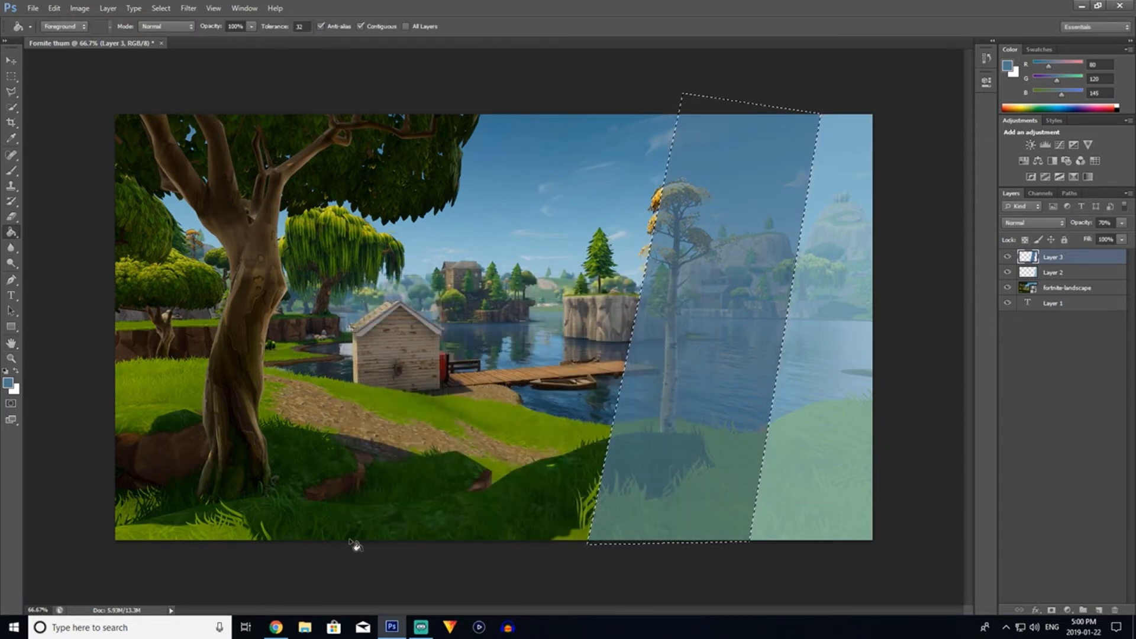
pyautogui.click(11, 92)
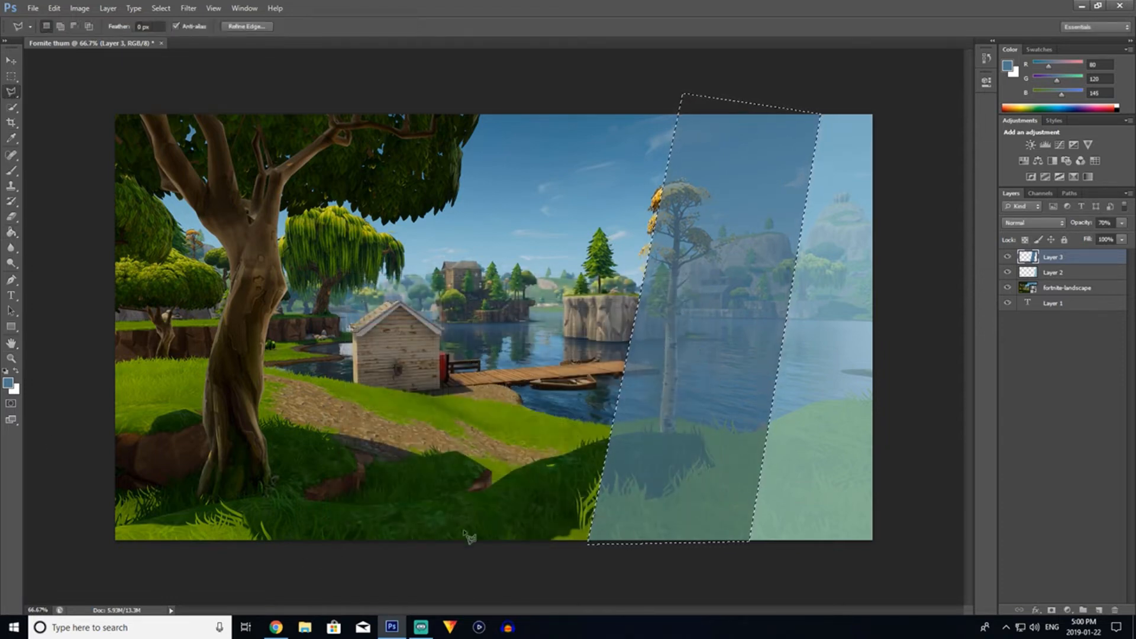
pyautogui.click(589, 547)
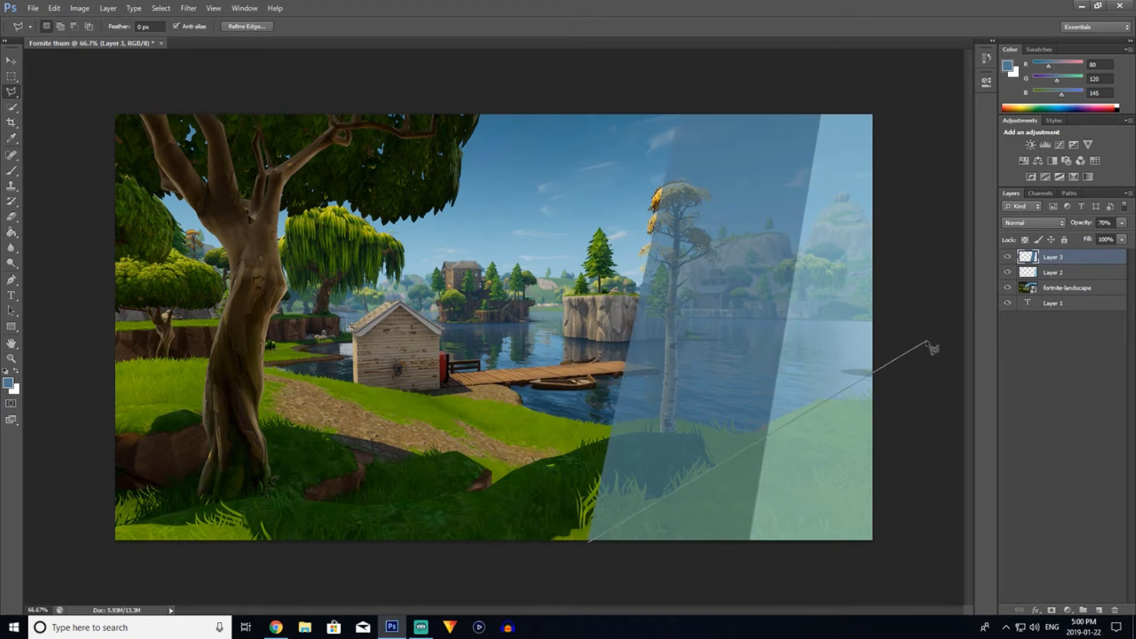
pyautogui.click(651, 558)
pyautogui.click(567, 554)
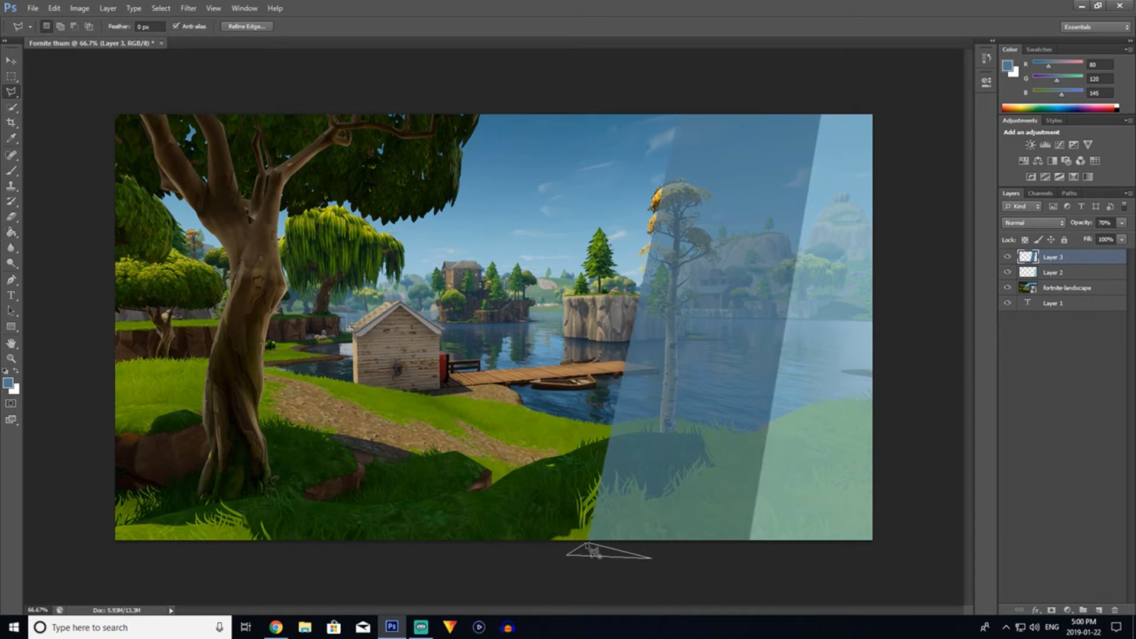
pyautogui.click(589, 542)
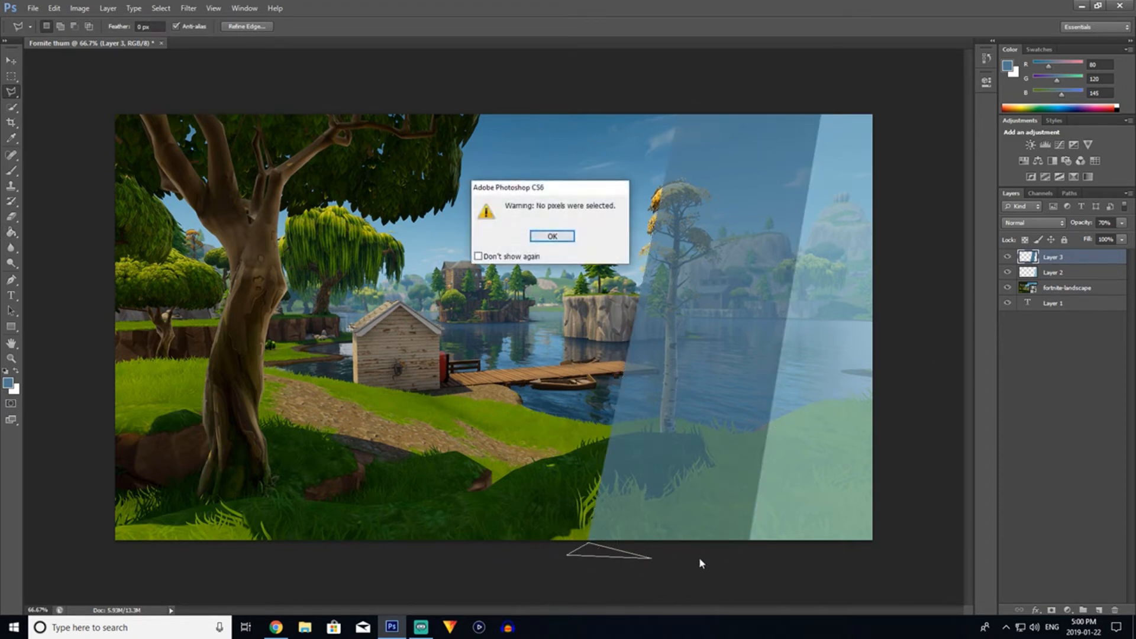
pyautogui.click(552, 236)
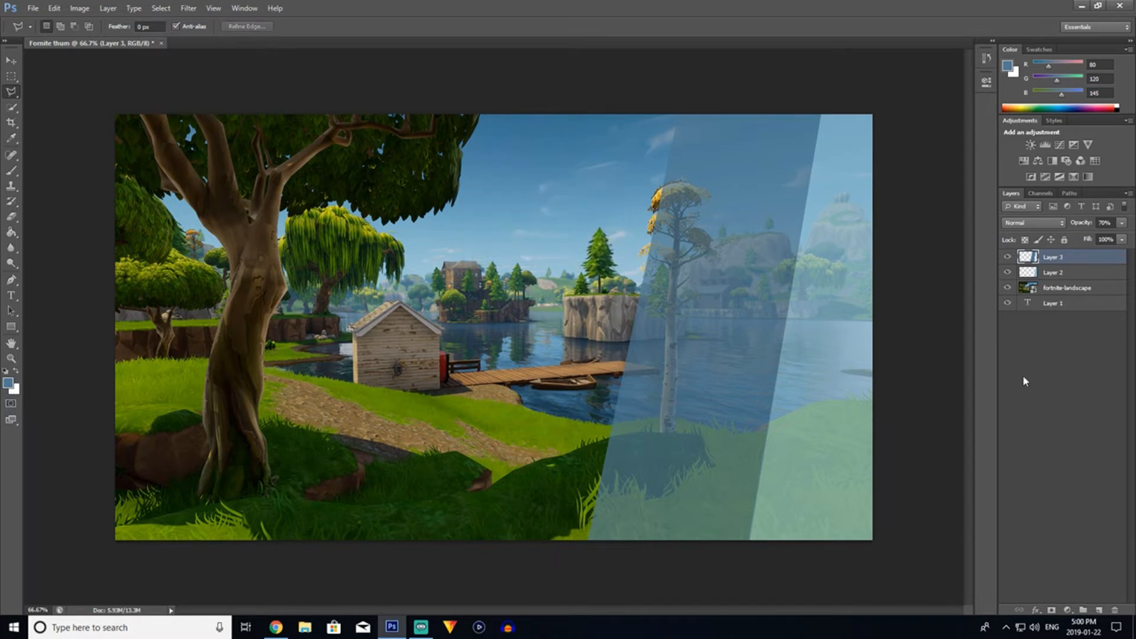
# Add a blank layer and outline a triangular selection left of the darker blue strip, tapering up to the strip's top corner.
pyautogui.hotkey('ctrl', 'shift', 'n')
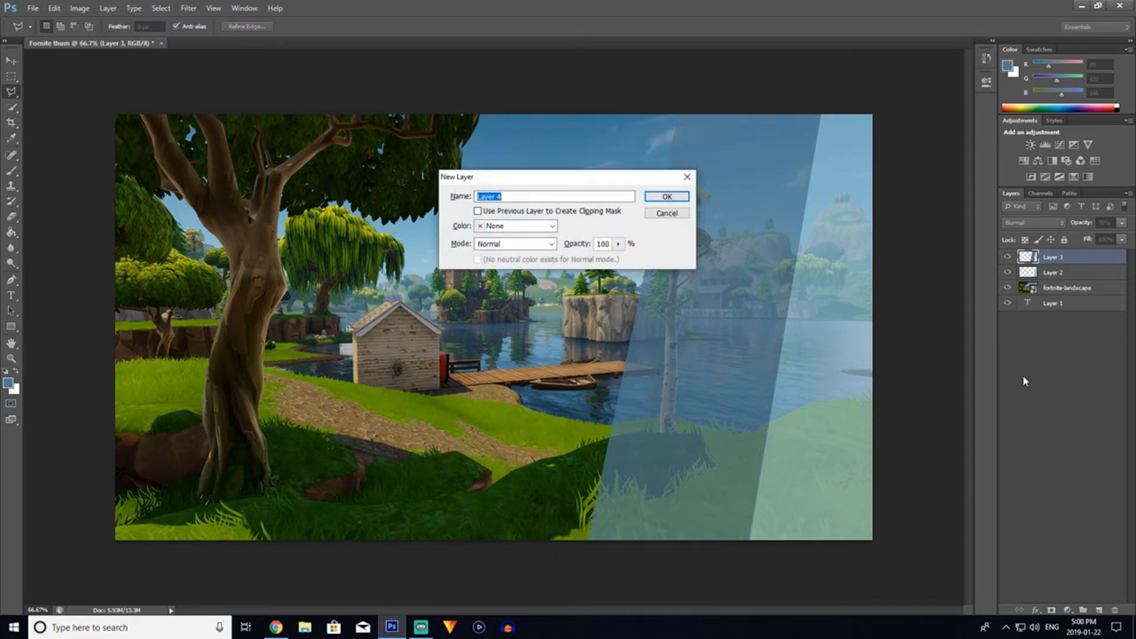
pyautogui.click(666, 196)
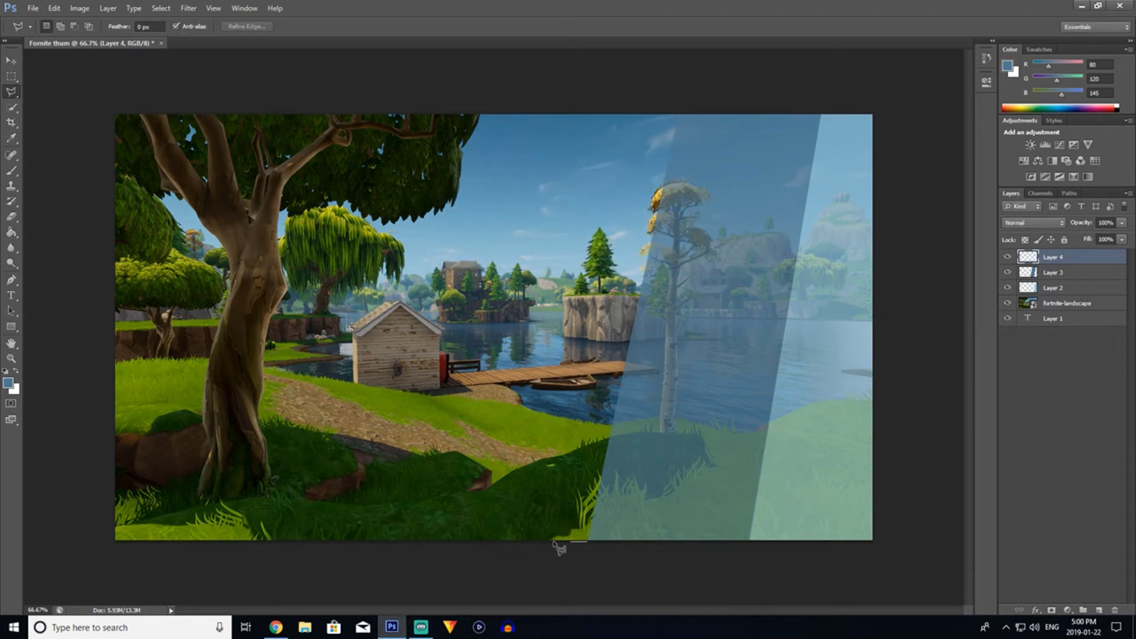
pyautogui.click(491, 540)
pyautogui.click(679, 114)
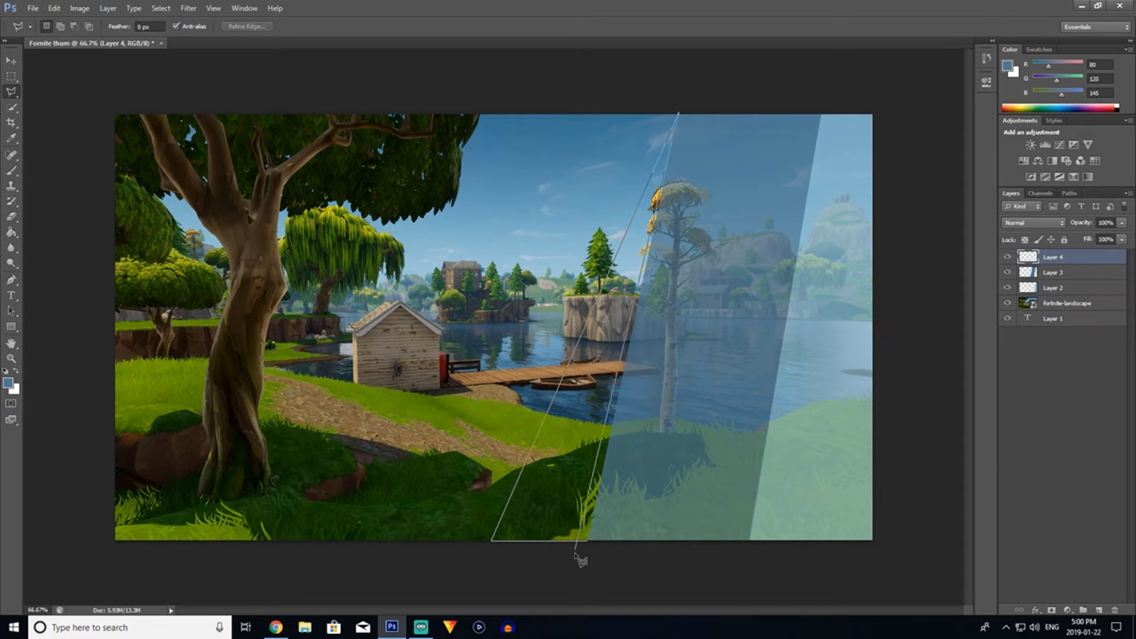
pyautogui.doubleClick(589, 540)
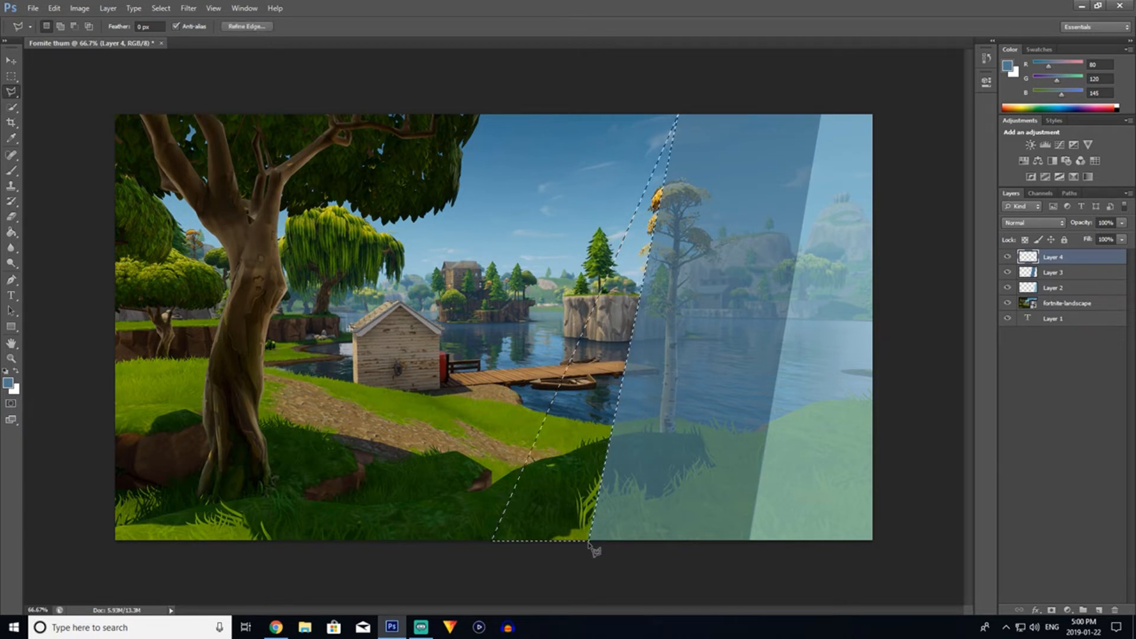
# Swap the foreground colour to white and fill the triangular selection with the Paint Bucket Tool.
pyautogui.click(16, 371)
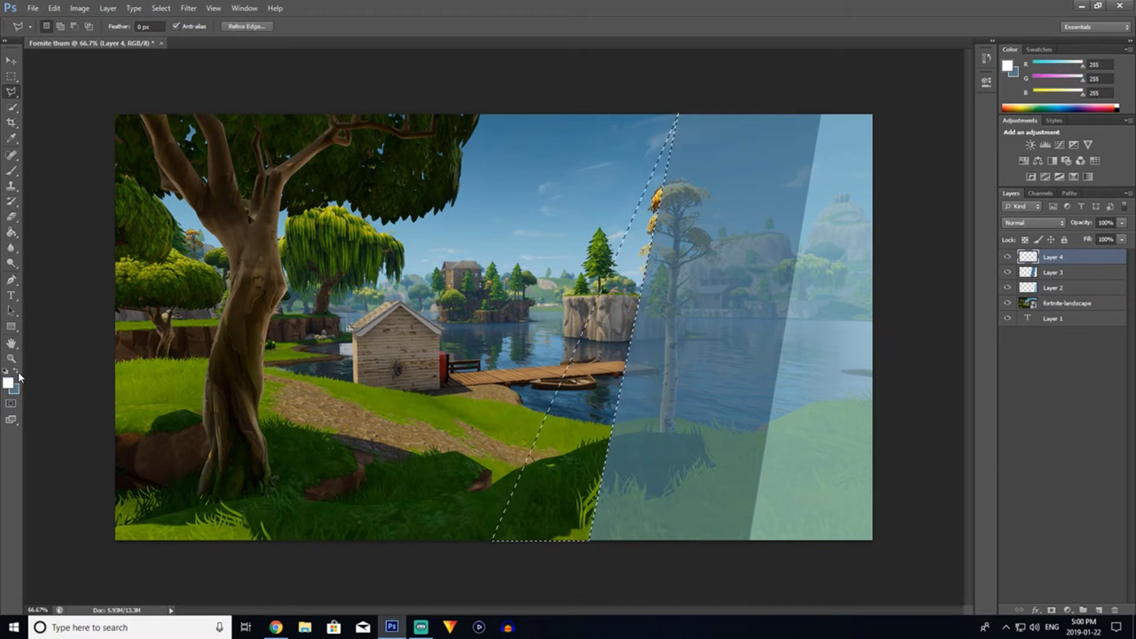
pyautogui.click(10, 232)
pyautogui.click(590, 442)
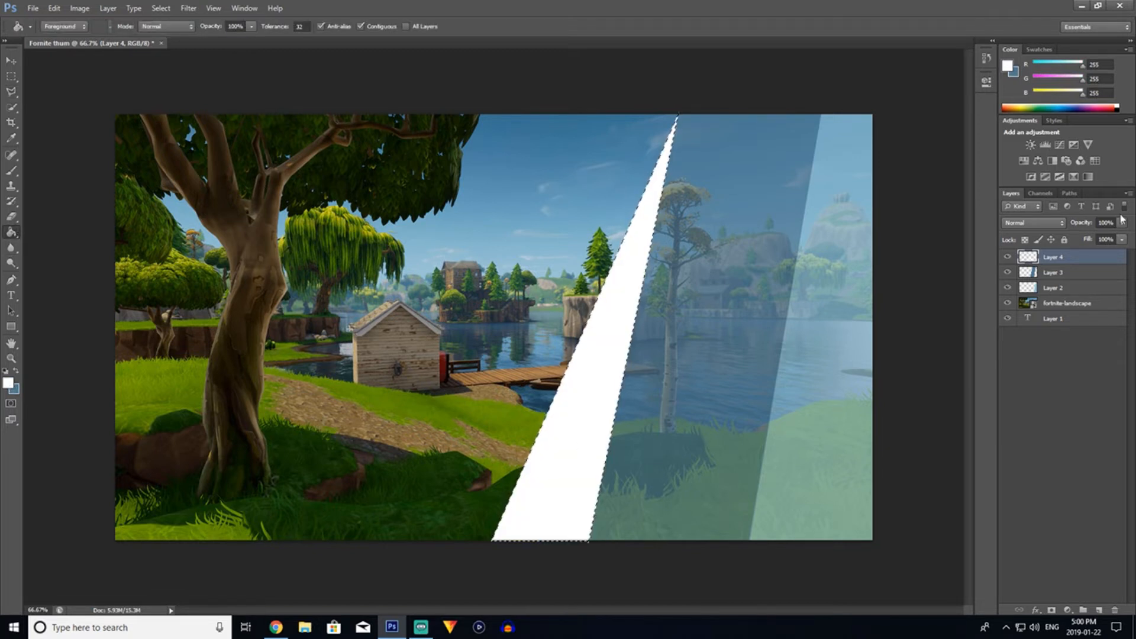
# Lower the white triangle layer's opacity to 69% in its blending options and deselect the selection.
pyautogui.rightClick(1066, 256)
pyautogui.click(994, 218)
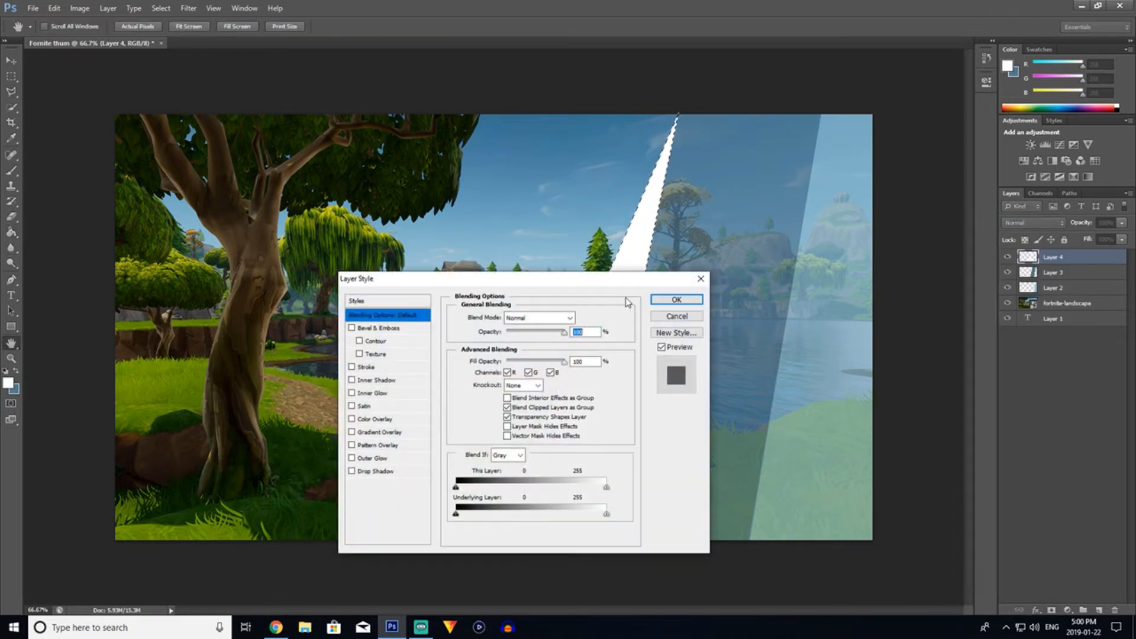
pyautogui.moveTo(564, 332); pyautogui.dragTo(552, 344)
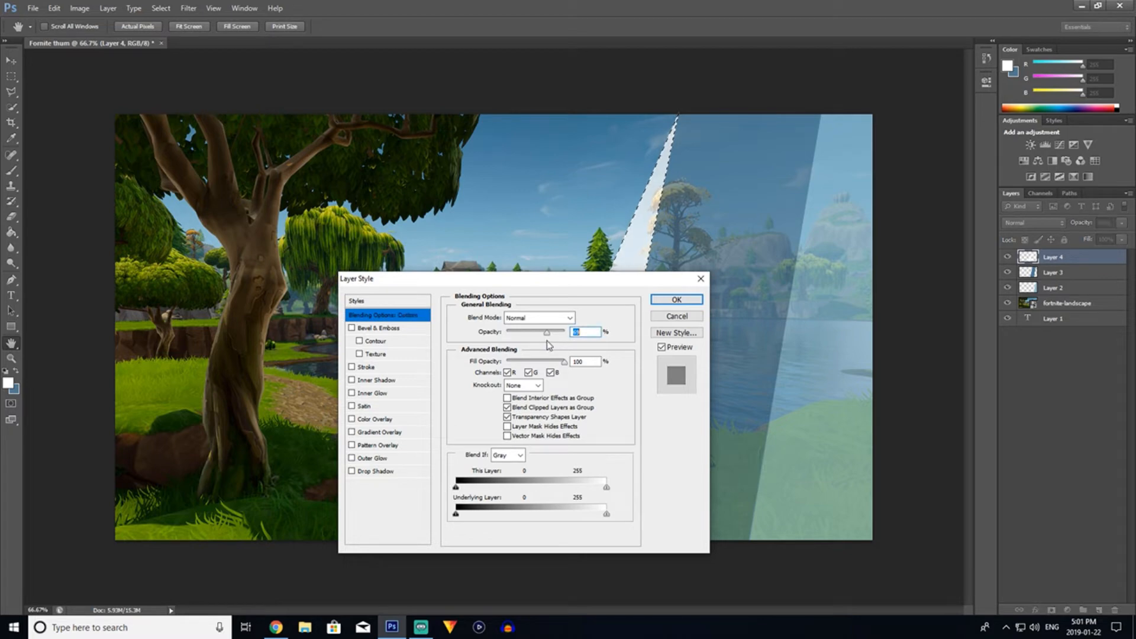
pyautogui.click(683, 300)
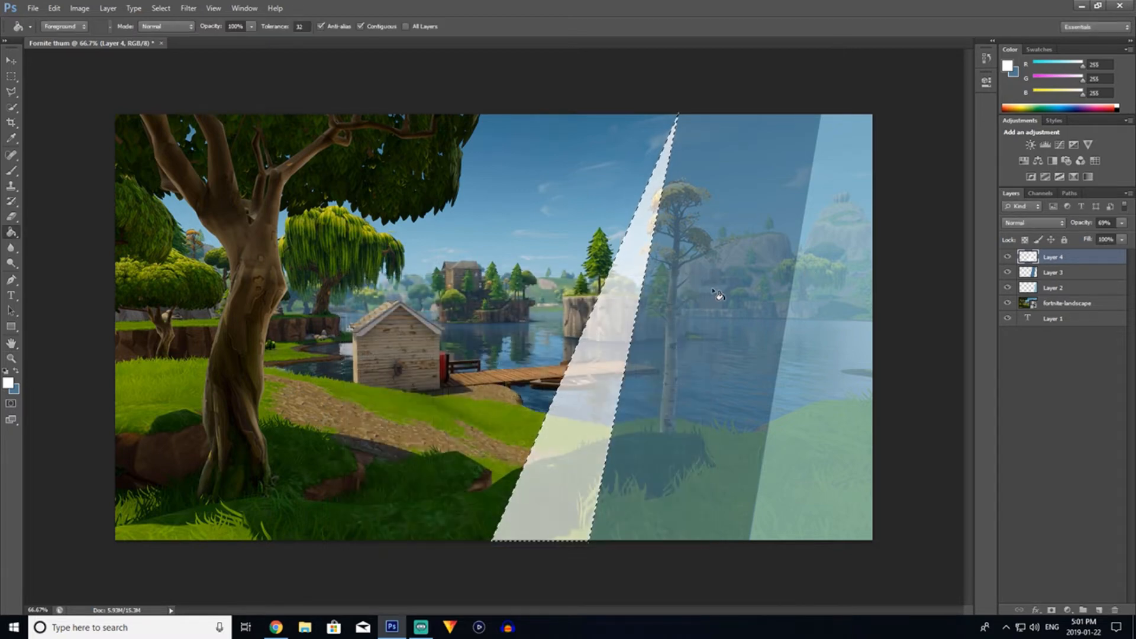
pyautogui.press('Return')
pyautogui.click(161, 7)
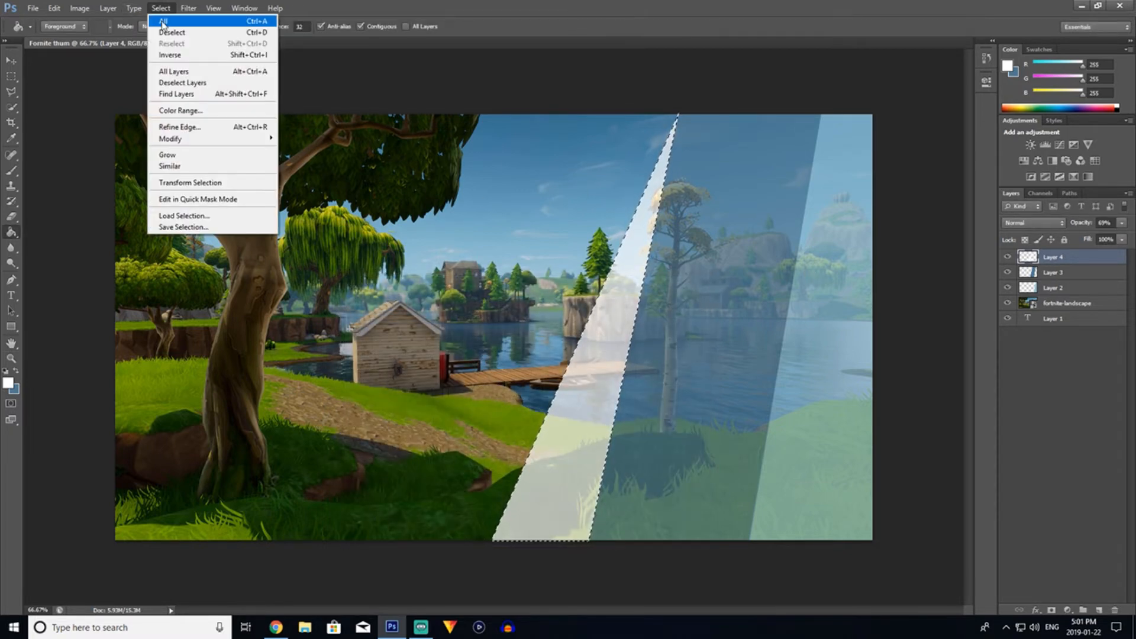
pyautogui.click(169, 28)
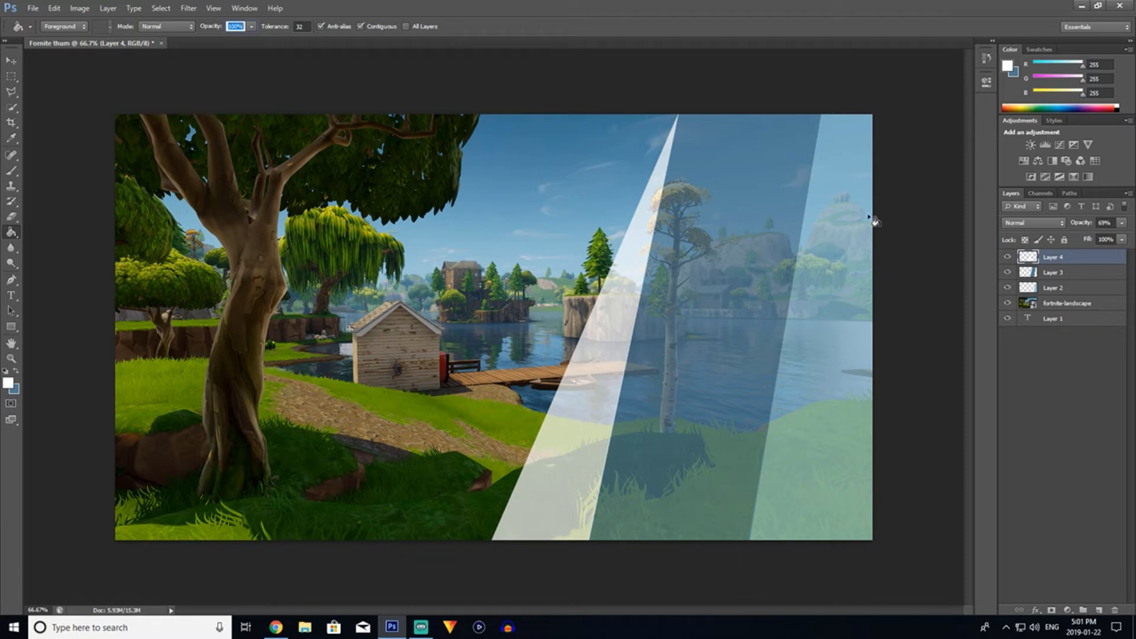
# Hide and show each of the three strip layers in turn to check which strip each one holds.
pyautogui.click(1007, 257)
pyautogui.click(1008, 257)
pyautogui.click(1008, 273)
pyautogui.click(1008, 273)
pyautogui.click(1007, 288)
pyautogui.click(1008, 287)
# Draw a wide text box across the upper part of the landscape and set its font to ObelixPro.
pyautogui.click(11, 295)
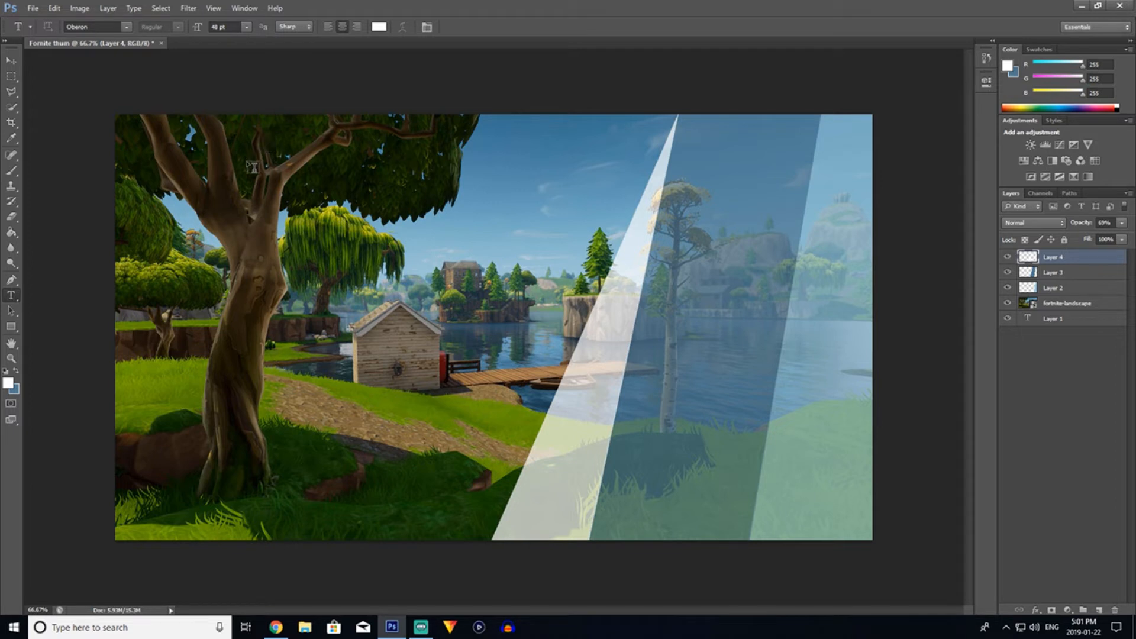
pyautogui.moveTo(246, 160); pyautogui.dragTo(654, 251)
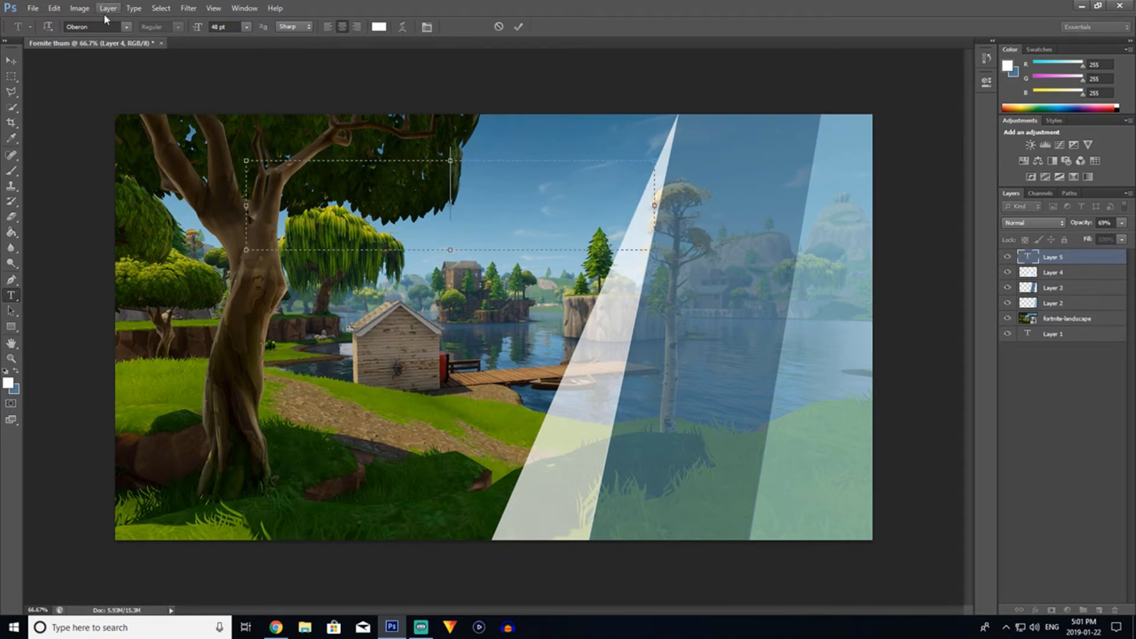
pyautogui.click(125, 27)
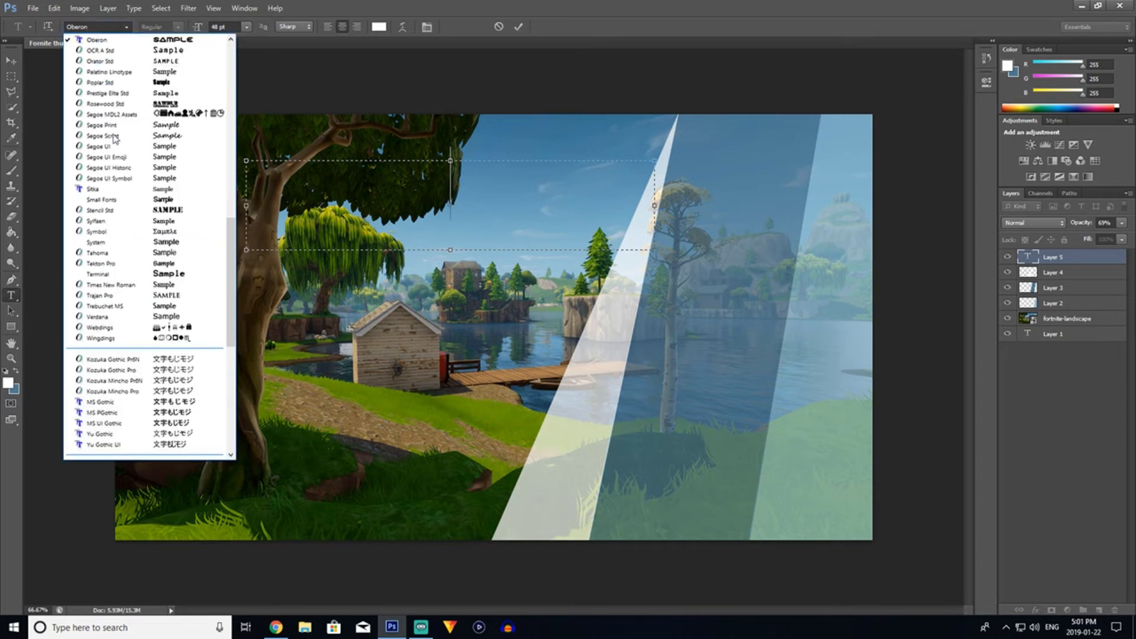
pyautogui.scroll(4, 139, 188)
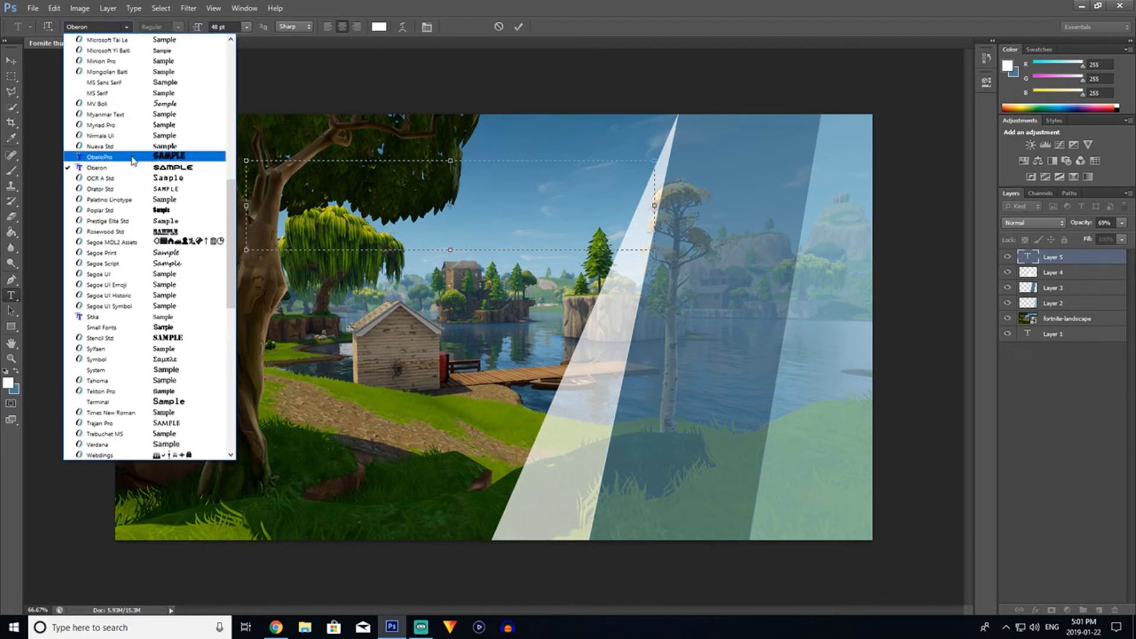
pyautogui.click(135, 157)
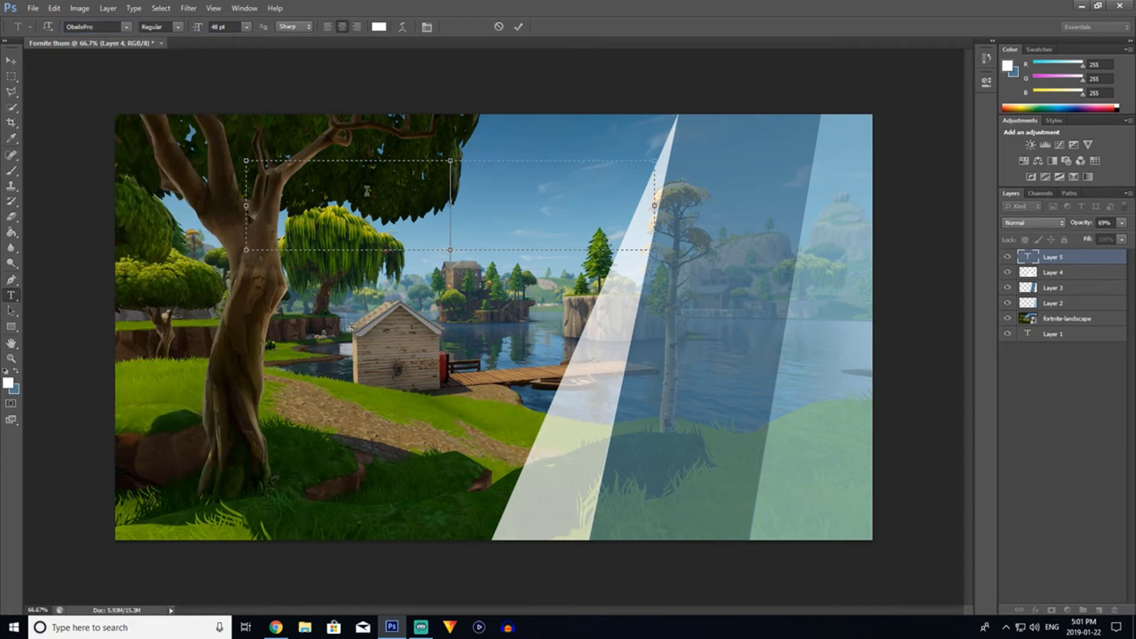
# Enter FORTNITE as the first word of the title in the text box.
pyautogui.write('FORTN')
pyautogui.press('BackSpace')
pyautogui.write('-')
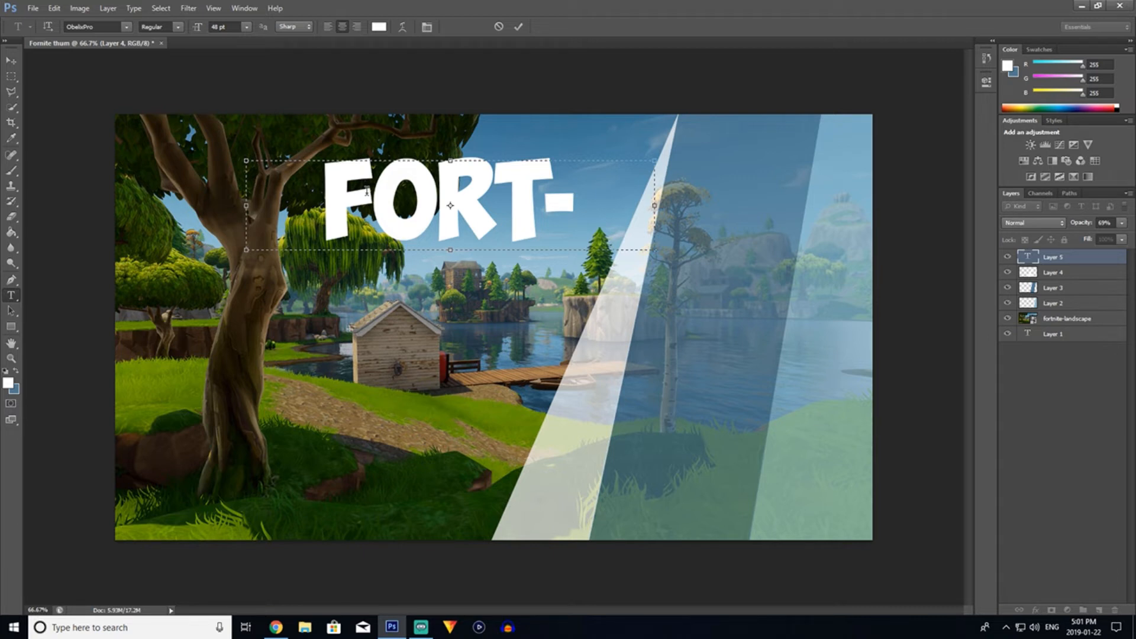
pyautogui.doubleClick(444, 226)
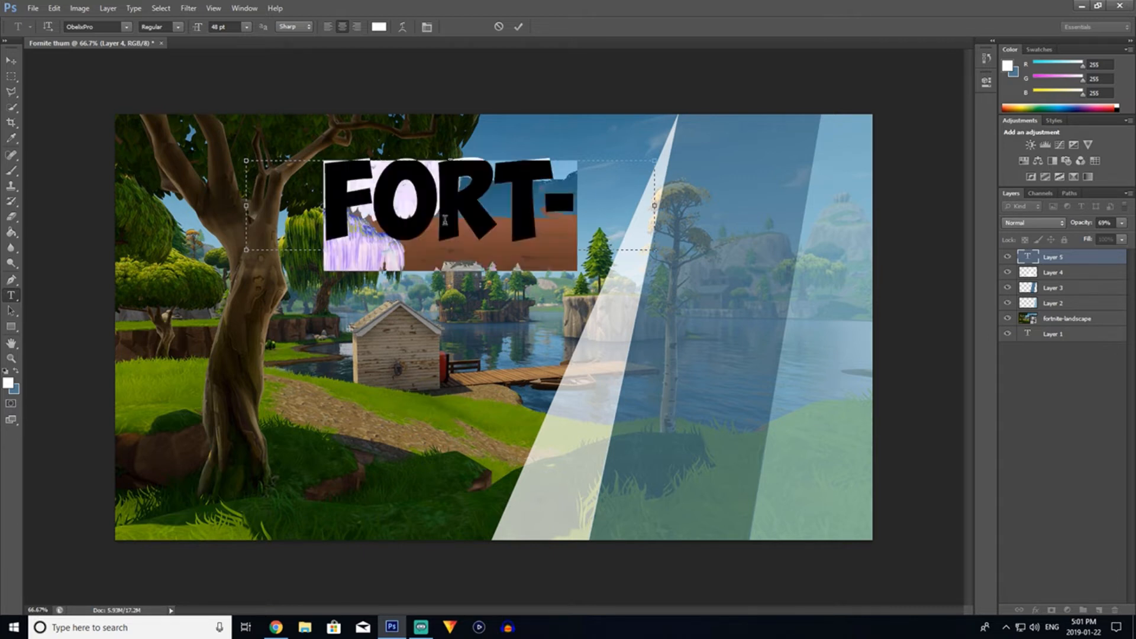
pyautogui.click(446, 219)
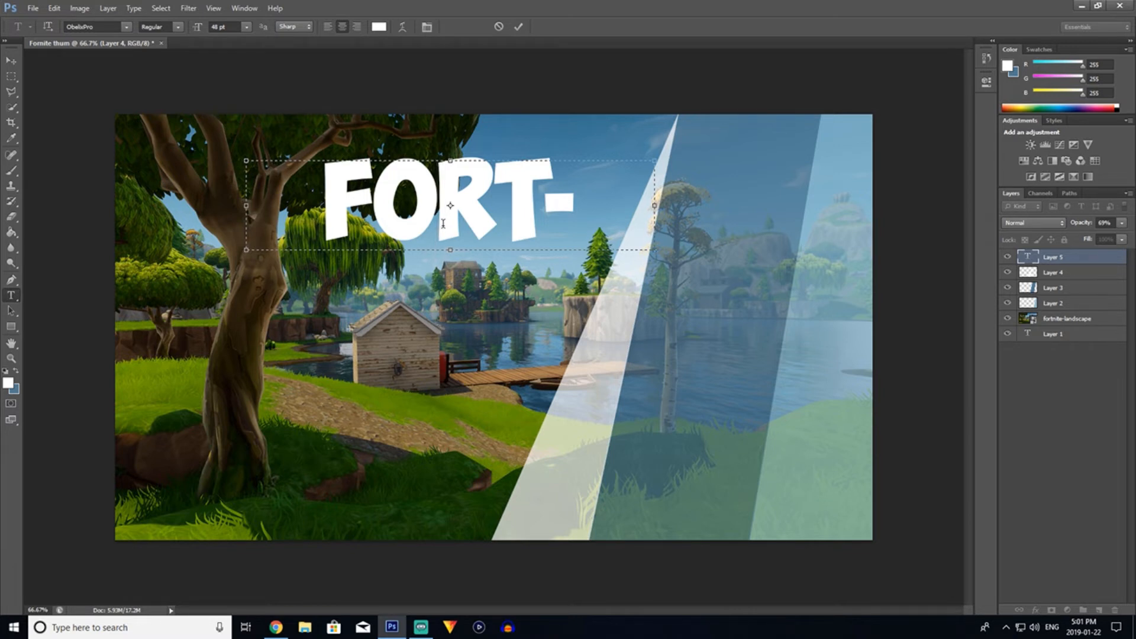
# Select the whole FORTNITE title text and set its size to 12 pt.
pyautogui.hotkey('ctrl', 'a')
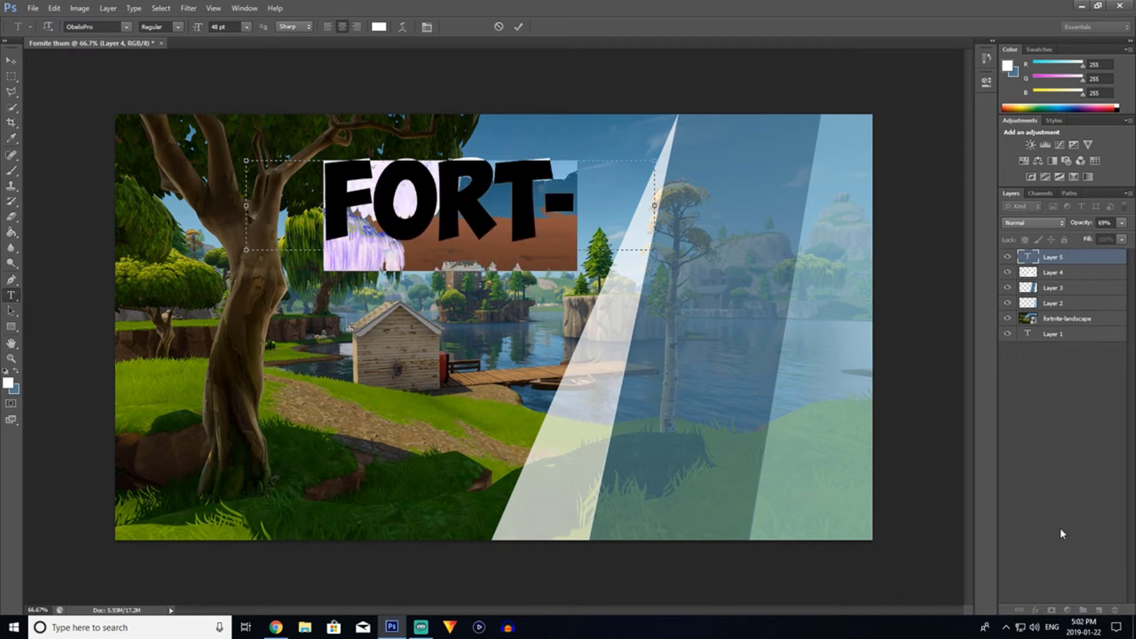
pyautogui.click(246, 27)
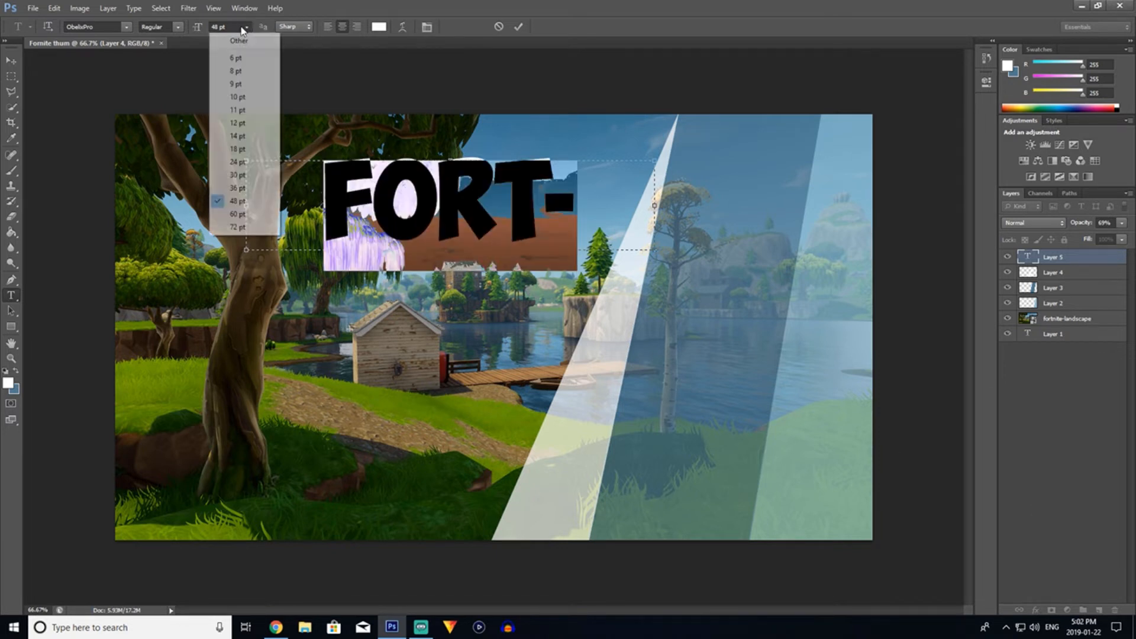
pyautogui.click(237, 122)
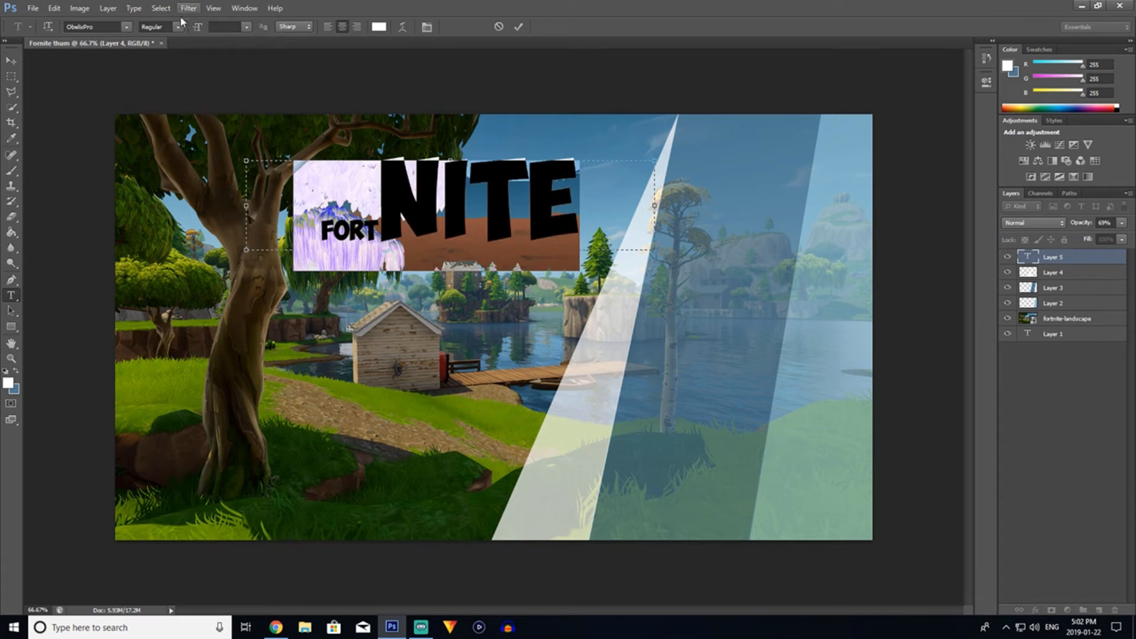
pyautogui.click(246, 27)
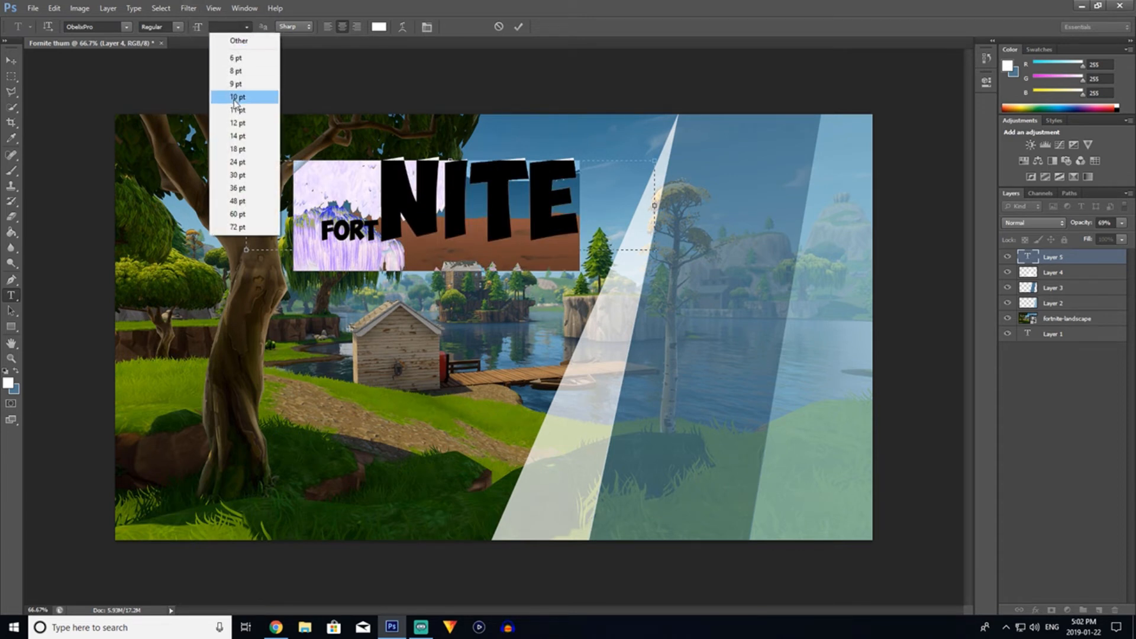
pyautogui.click(237, 123)
pyautogui.click(458, 215)
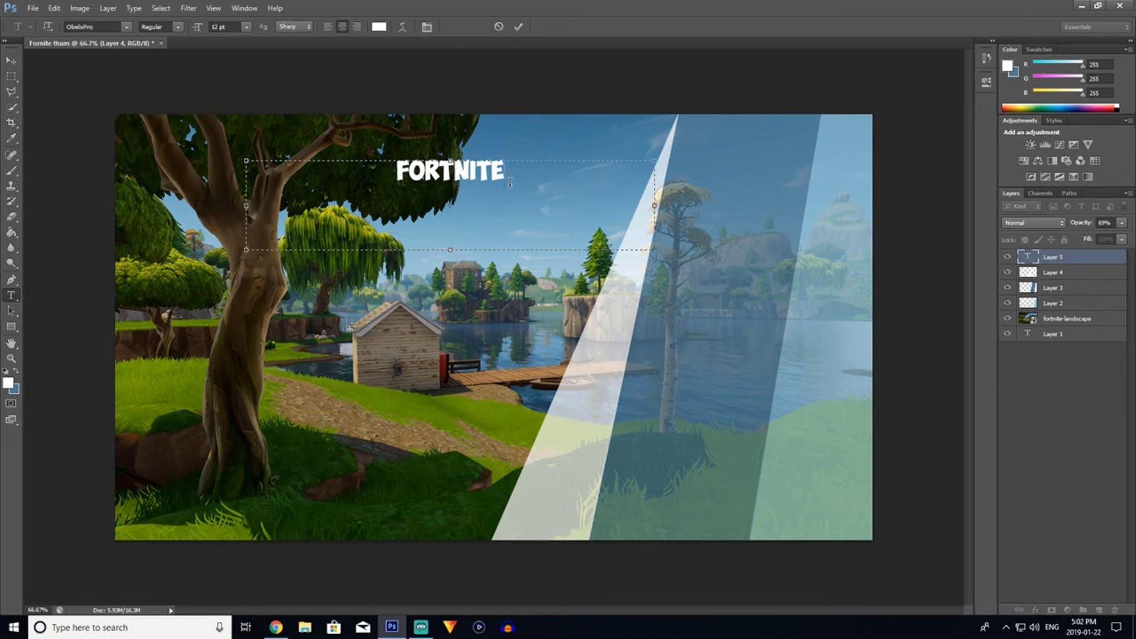
# Complete the title as FORTNITE THUMBNAIL GUIDE and set all of its text to 24 pt.
pyautogui.write('THUMBNAIL GUIDE')
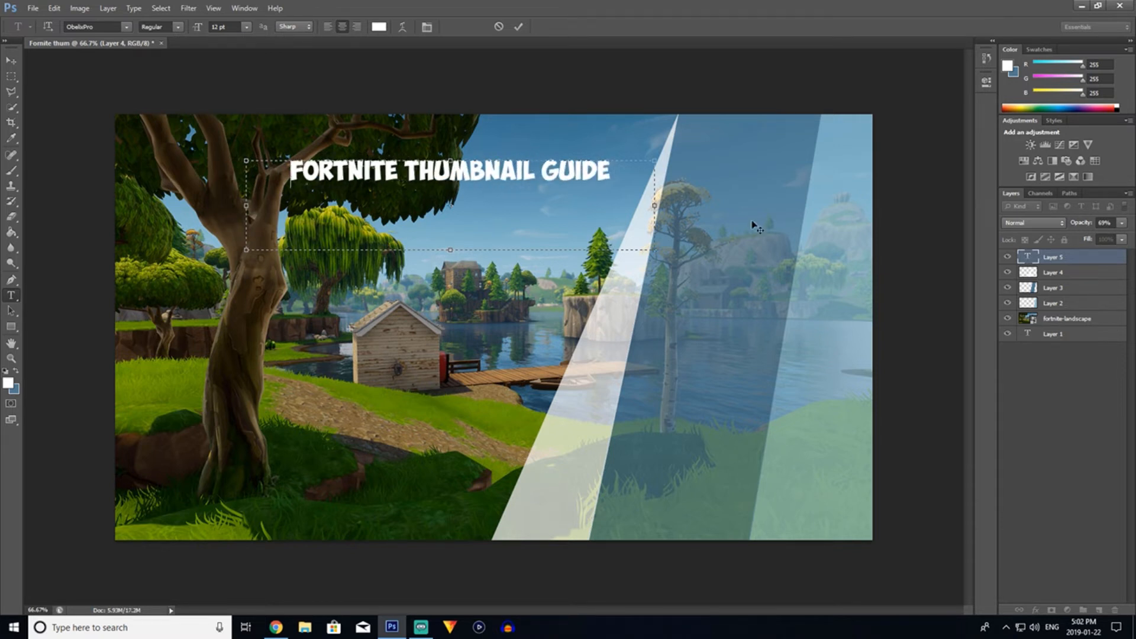
pyautogui.tripleClick(503, 168)
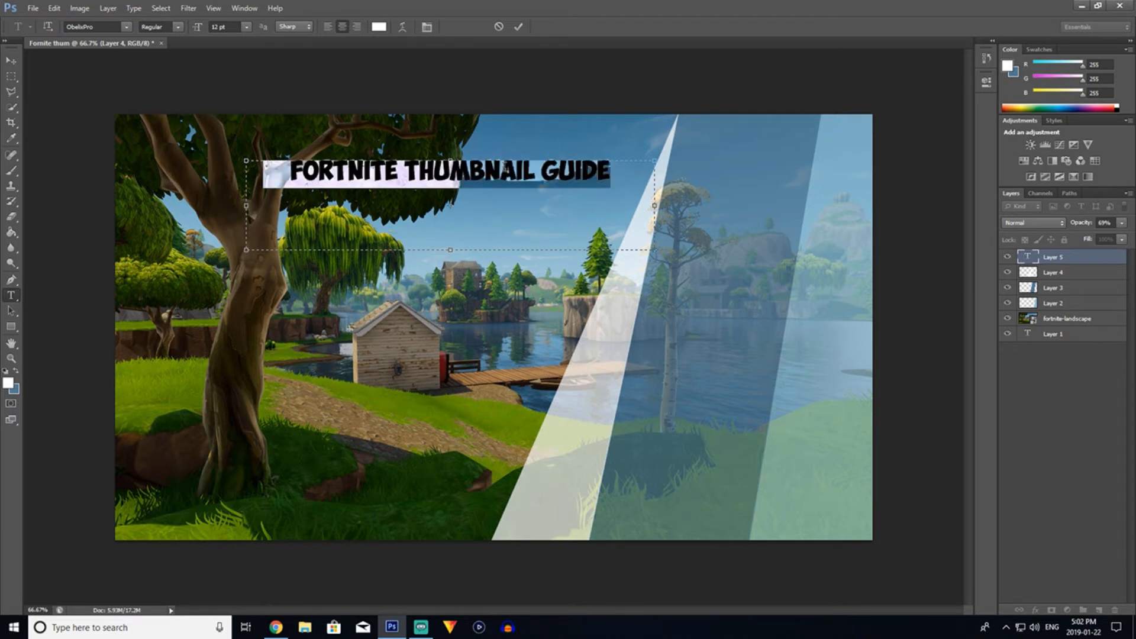
pyautogui.click(246, 27)
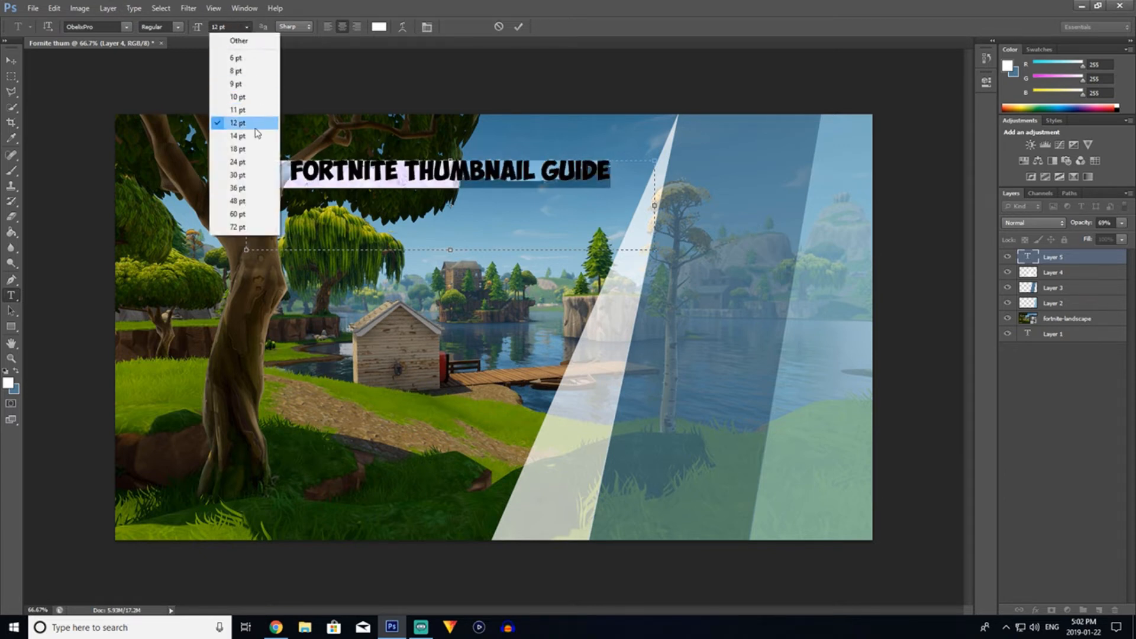
pyautogui.click(239, 161)
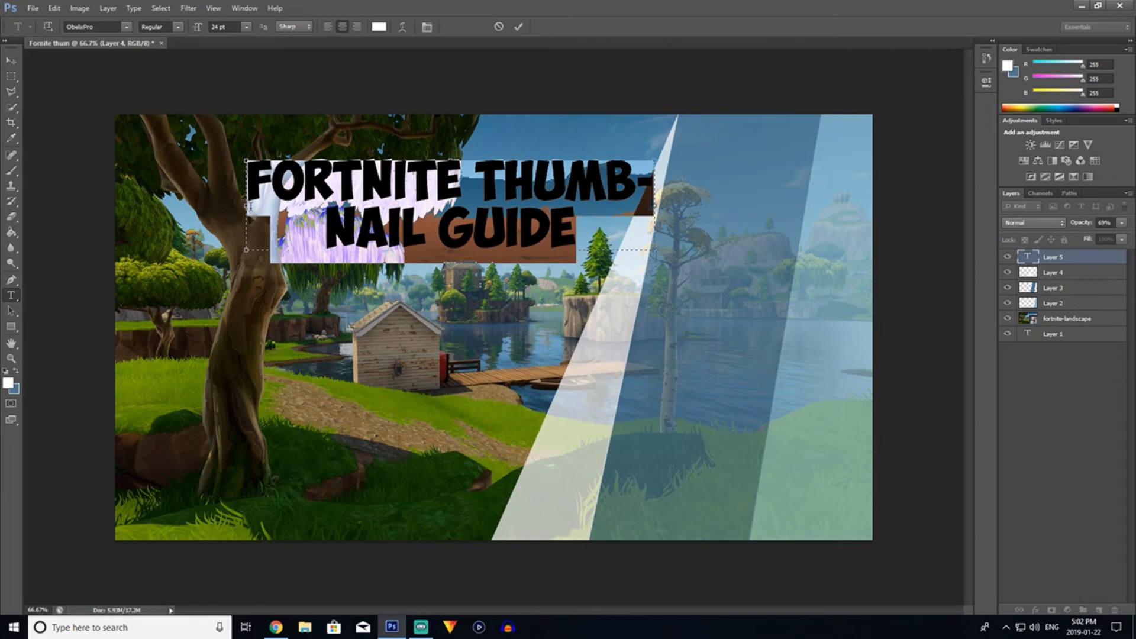
# Widen the text box so FORTNITE THUMBNAIL fits on one line and move the title to the landscape's upper-left area.
pyautogui.moveTo(247, 205); pyautogui.dragTo(140, 195)
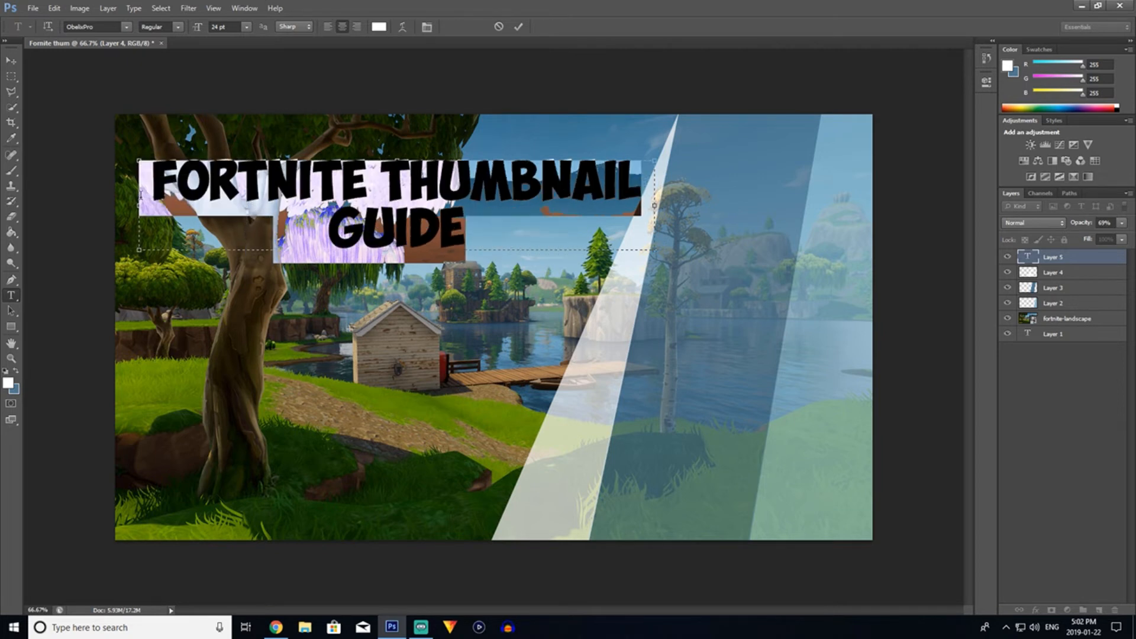
pyautogui.click(11, 60)
pyautogui.moveTo(393, 236); pyautogui.dragTo(375, 213)
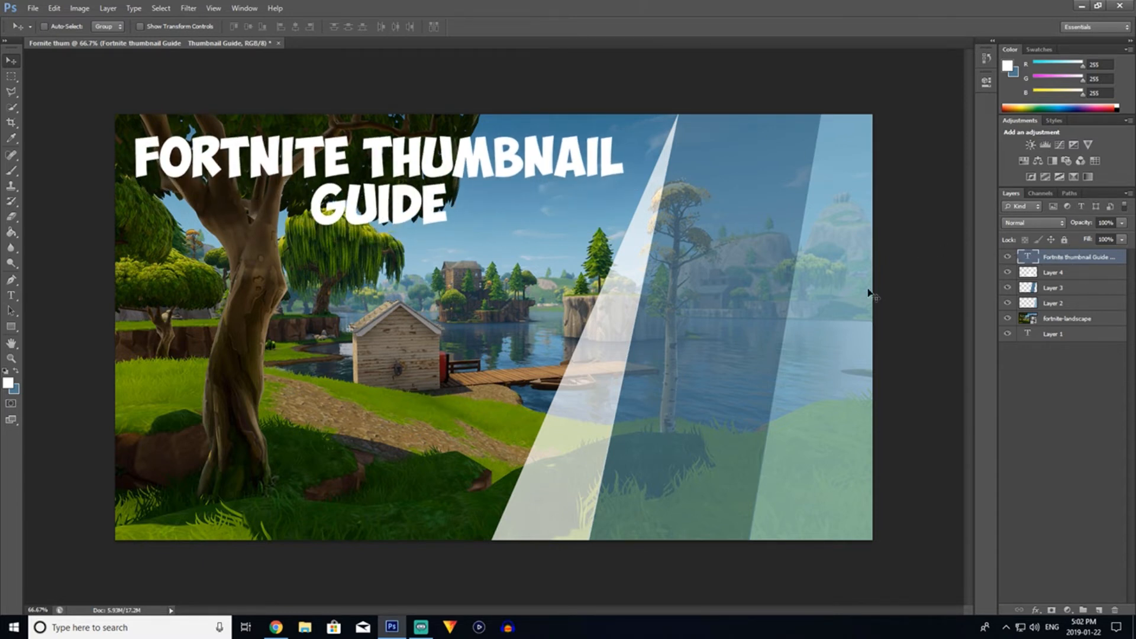
# Add a black outside stroke to the title layer in its blending options and increase the stroke size slightly.
pyautogui.click(1073, 272)
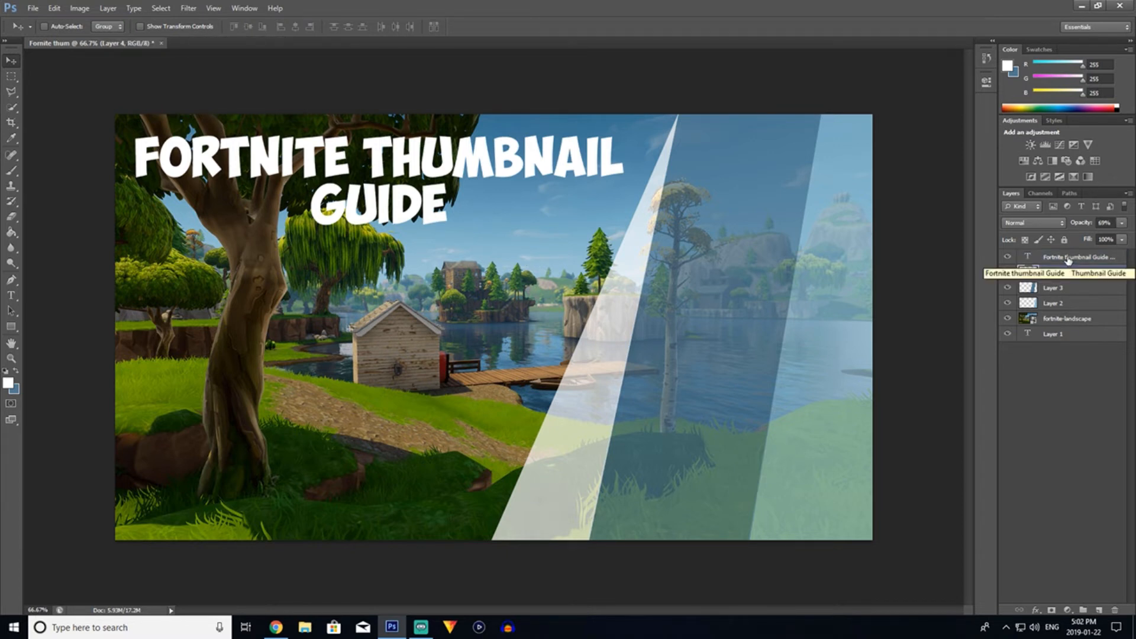
pyautogui.doubleClick(1068, 259)
pyautogui.rightClick(1053, 257)
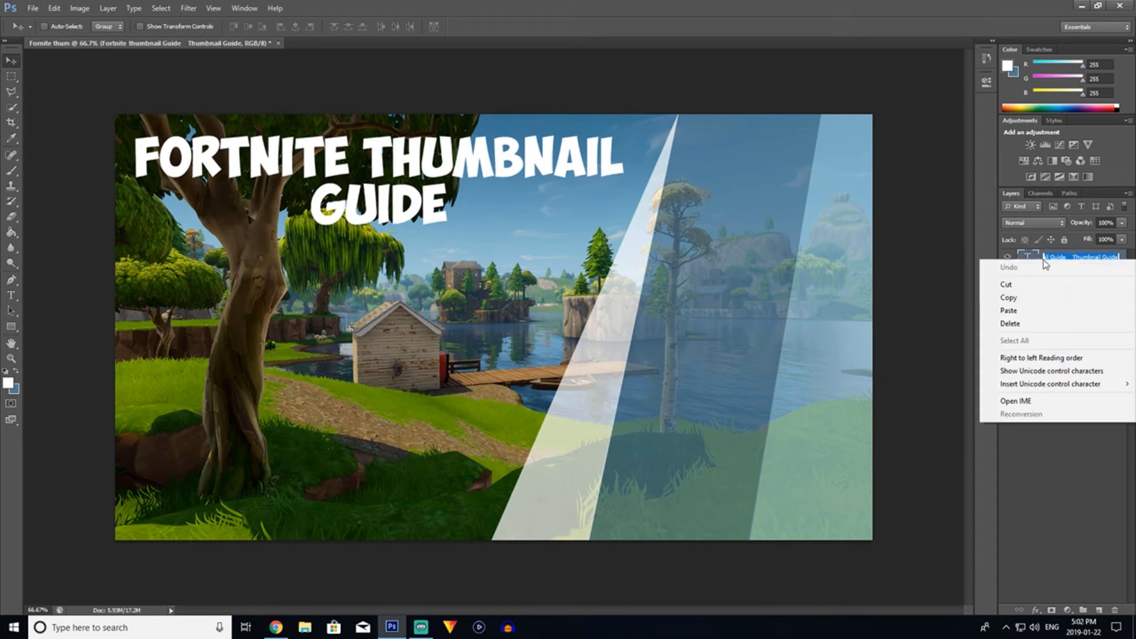
pyautogui.rightClick(1021, 258)
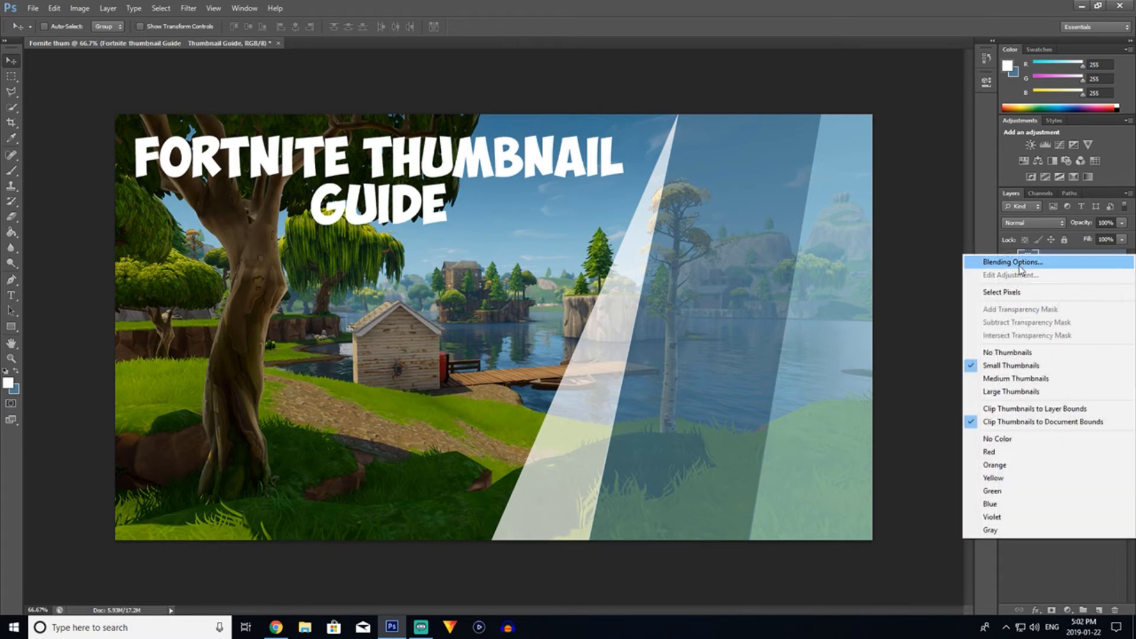
pyautogui.click(1020, 262)
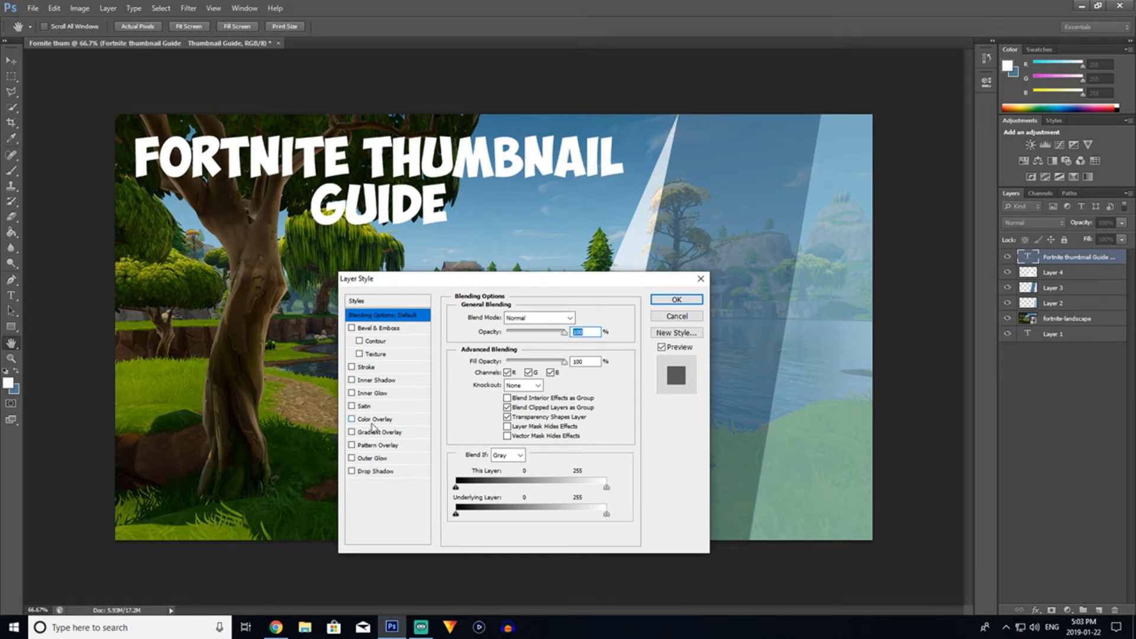
pyautogui.click(351, 367)
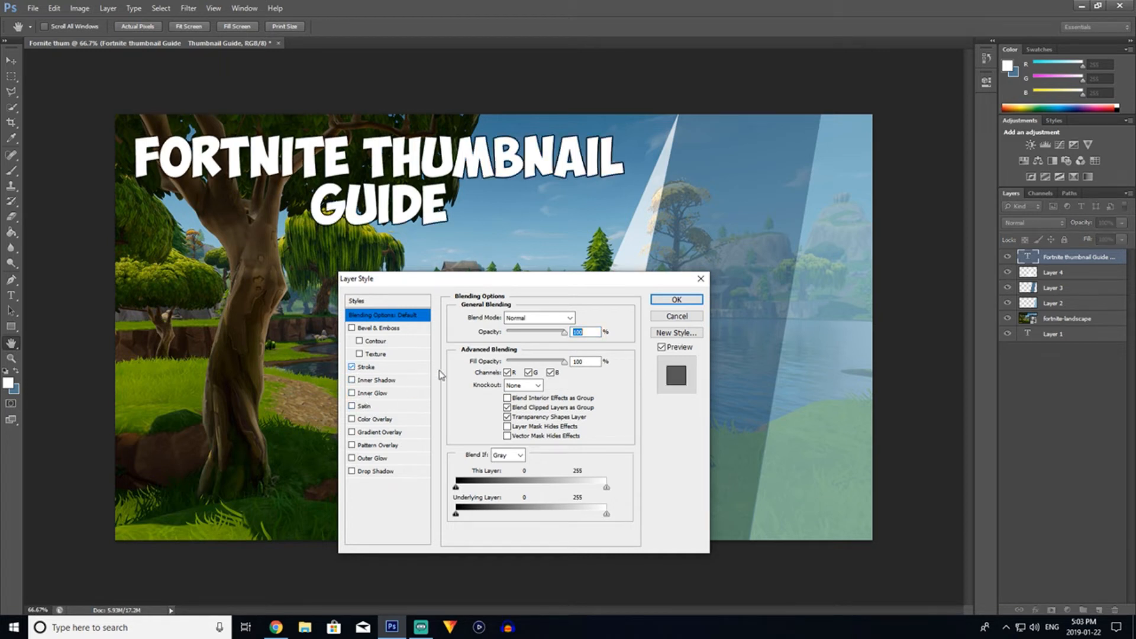
pyautogui.click(372, 368)
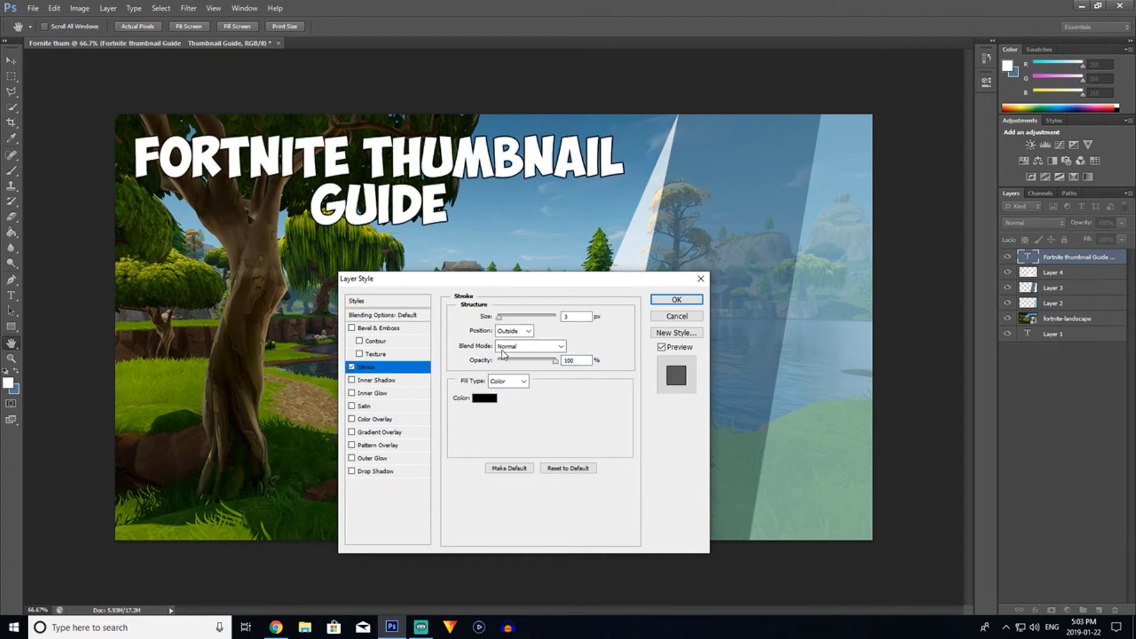
pyautogui.moveTo(499, 322); pyautogui.dragTo(504, 323)
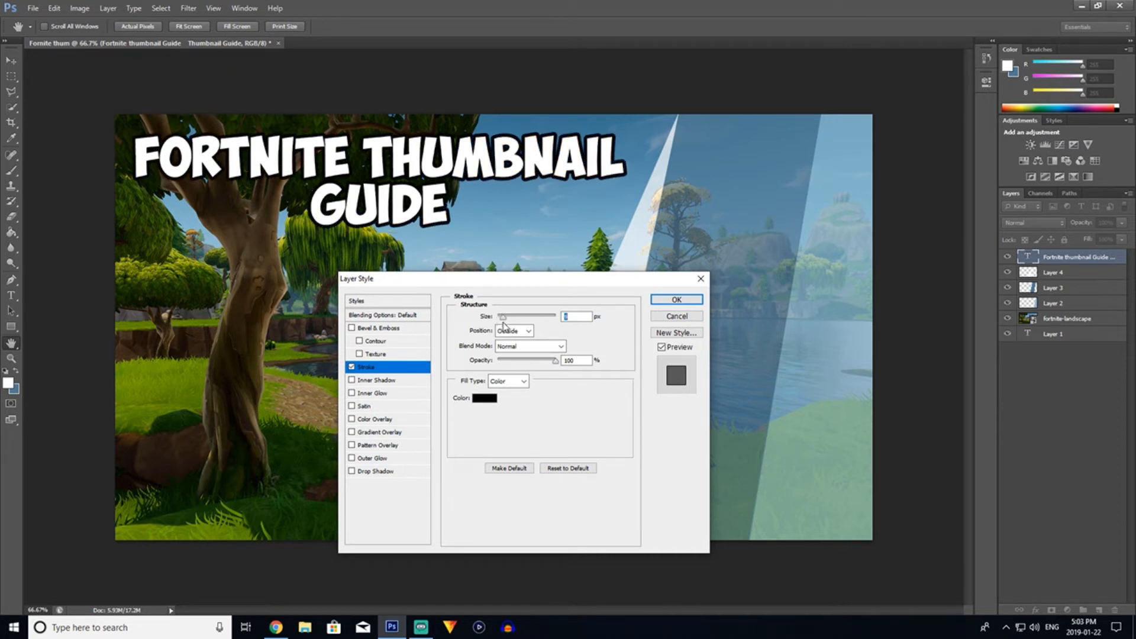
# Add a Multiply drop shadow to the title with a 45° angle and 22 px distance, and apply the layer style.
pyautogui.click(391, 471)
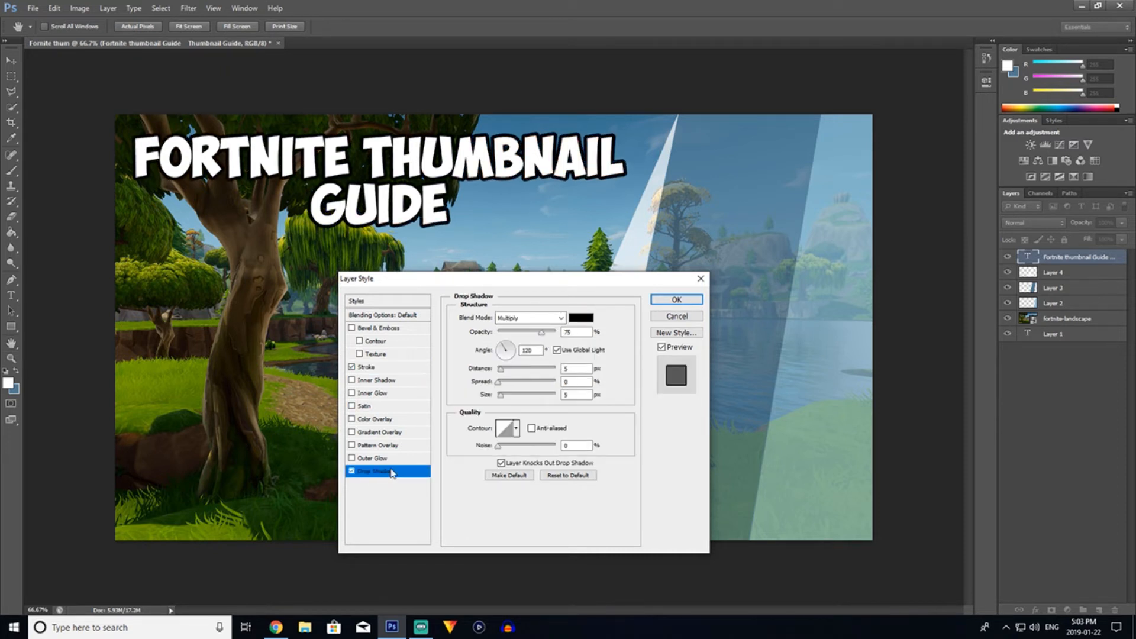
pyautogui.moveTo(507, 357); pyautogui.dragTo(508, 348)
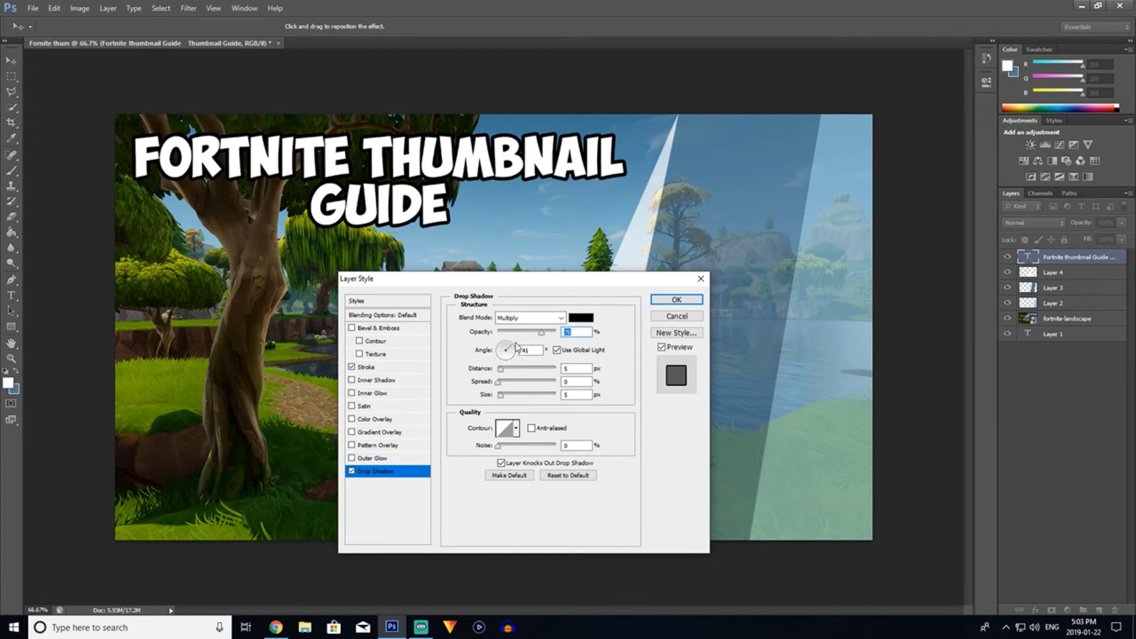
pyautogui.press('Tab')
pyautogui.moveTo(500, 370); pyautogui.dragTo(510, 370)
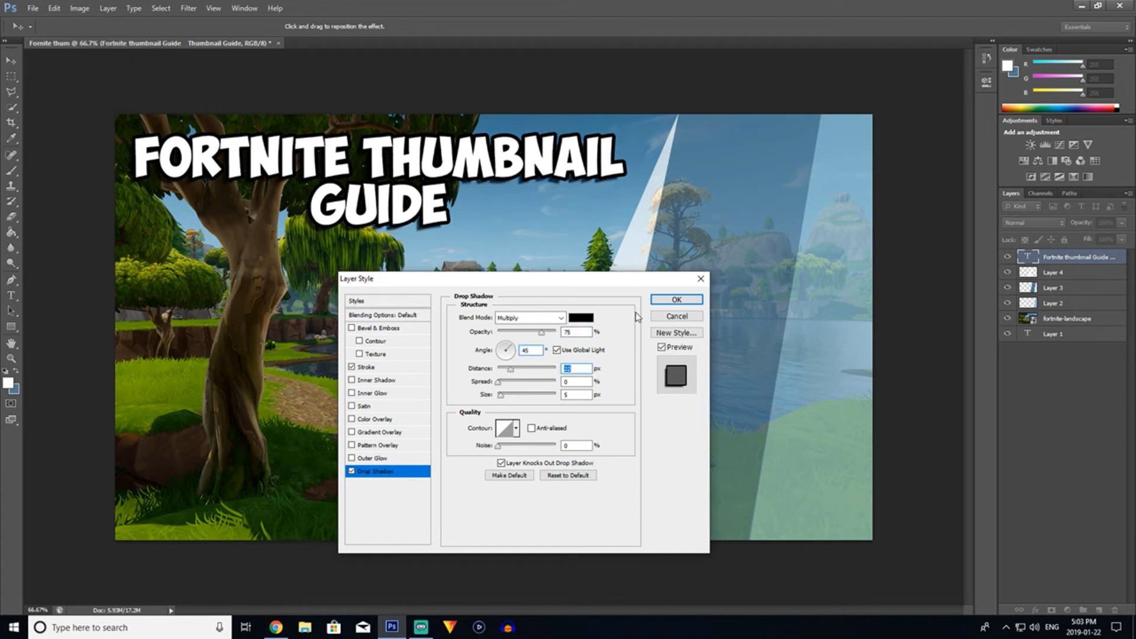
pyautogui.click(668, 301)
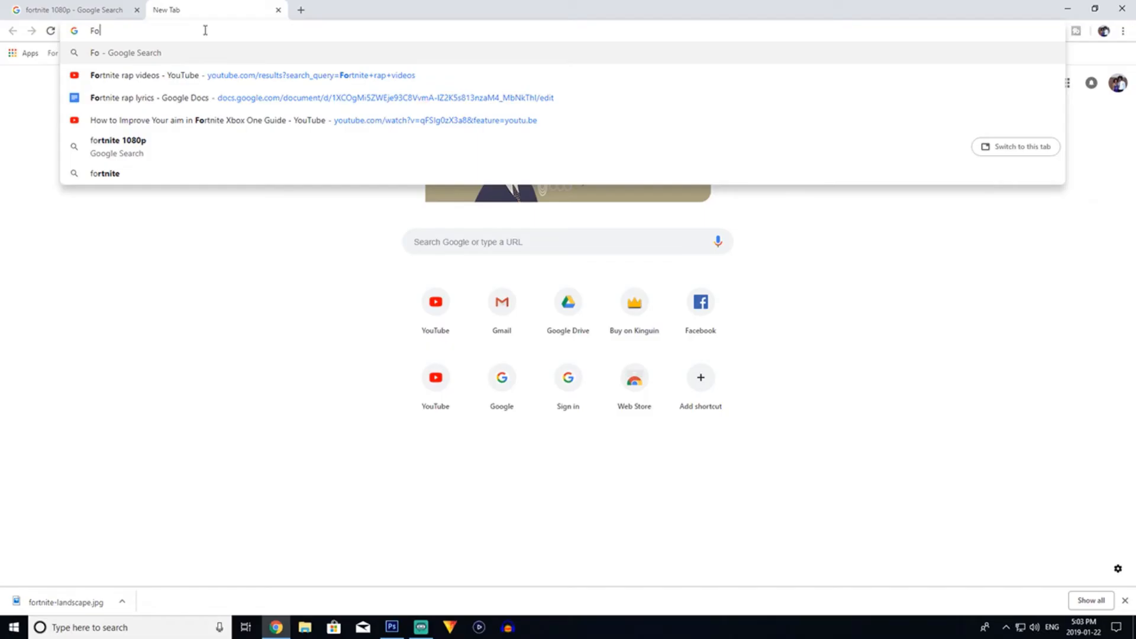
# Switch to Chrome and search Google Images for "Fortnite png".
pyautogui.write('rtnite png')
pyautogui.press('Return')
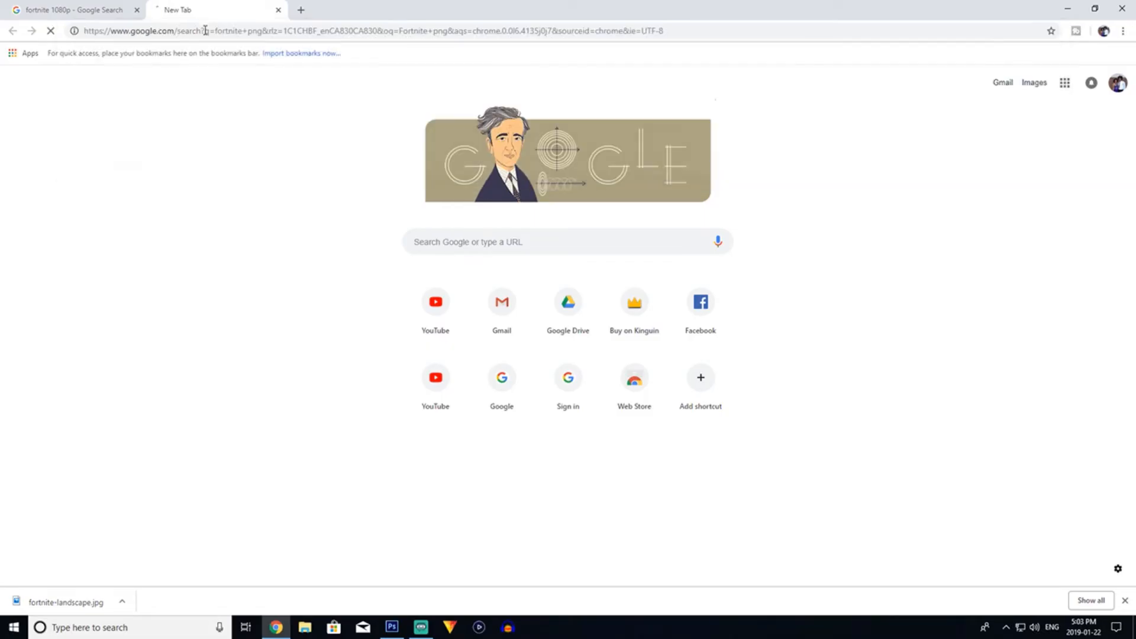
pyautogui.click(141, 102)
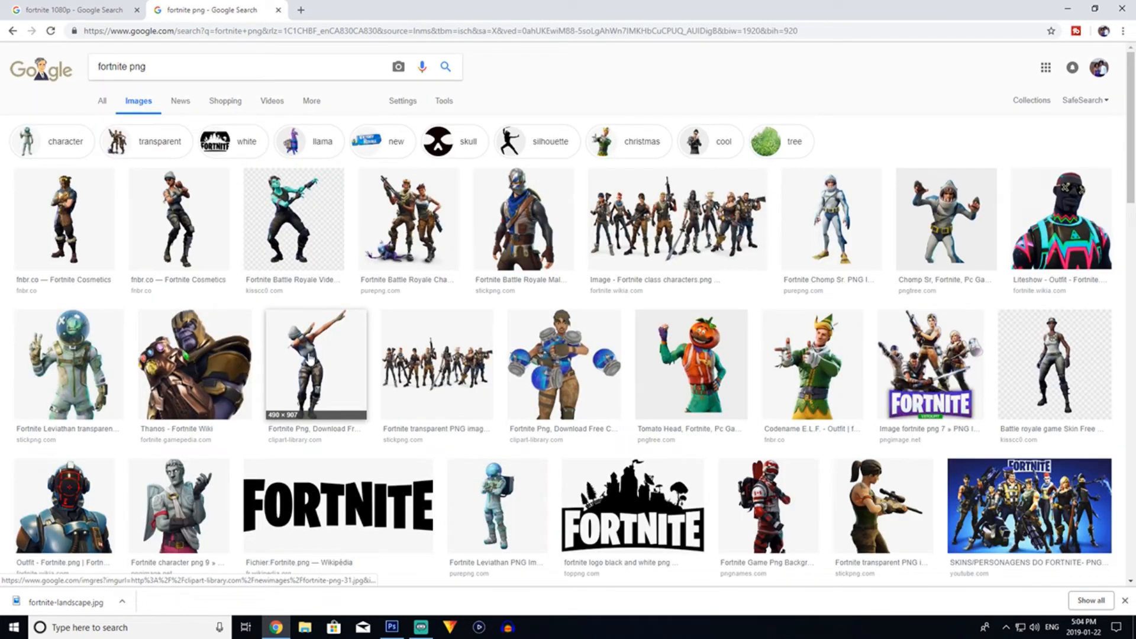
pyautogui.click(229, 374)
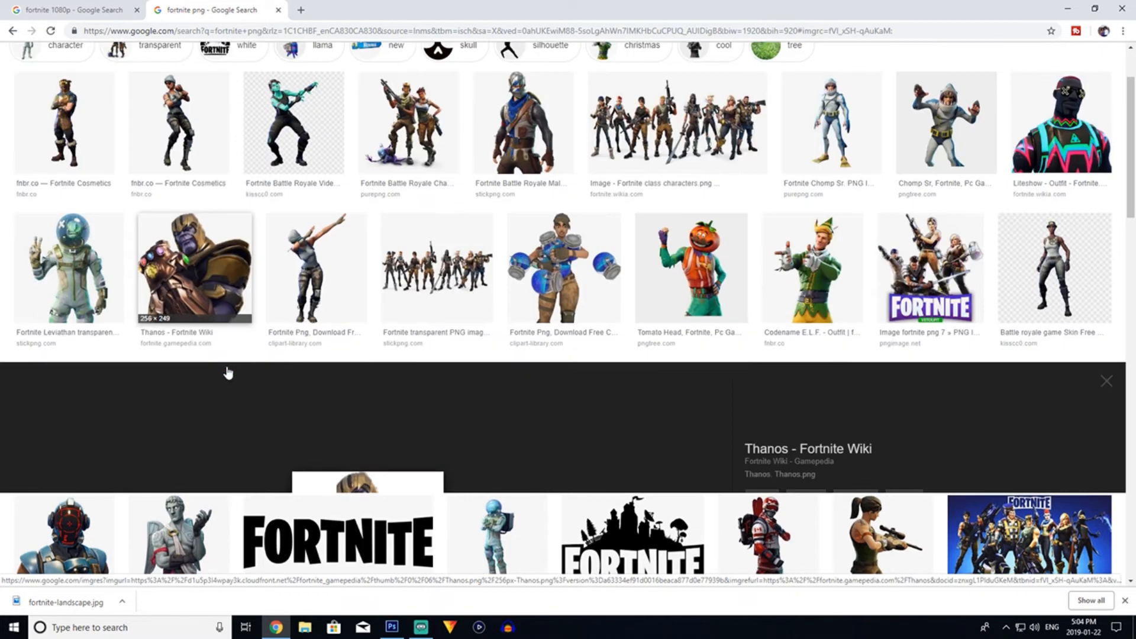
pyautogui.rightClick(398, 335)
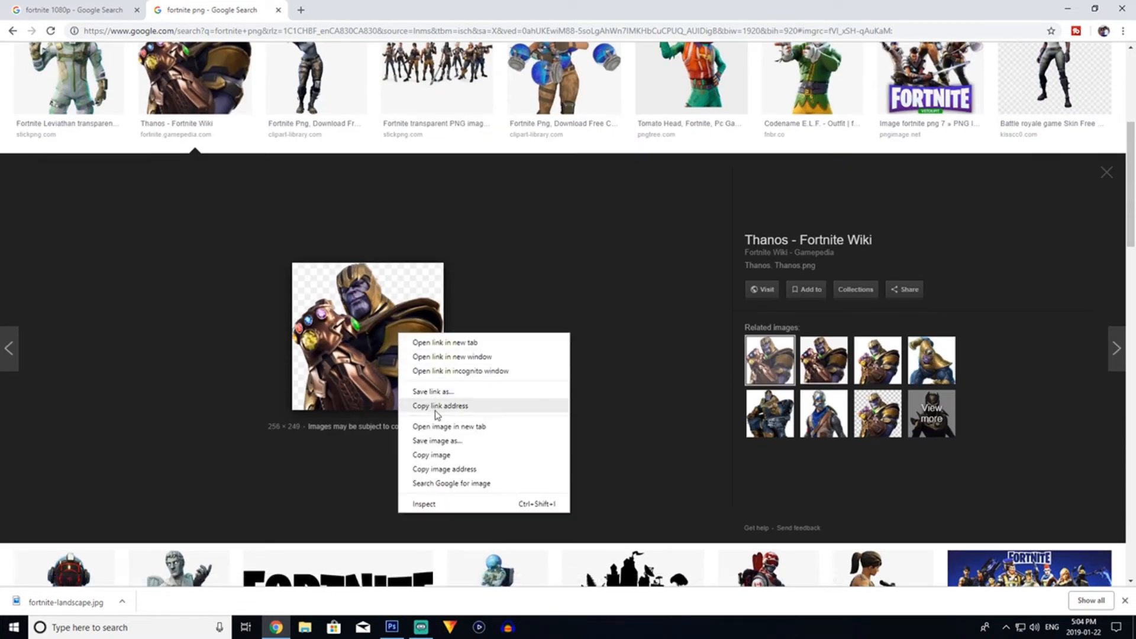
pyautogui.click(443, 440)
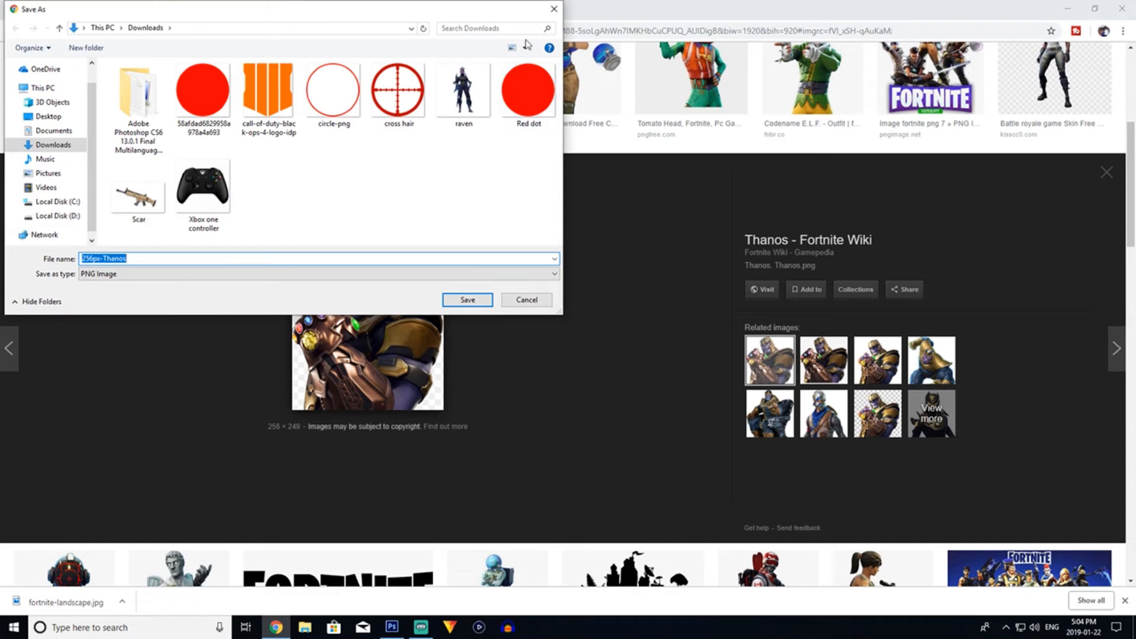
pyautogui.click(554, 8)
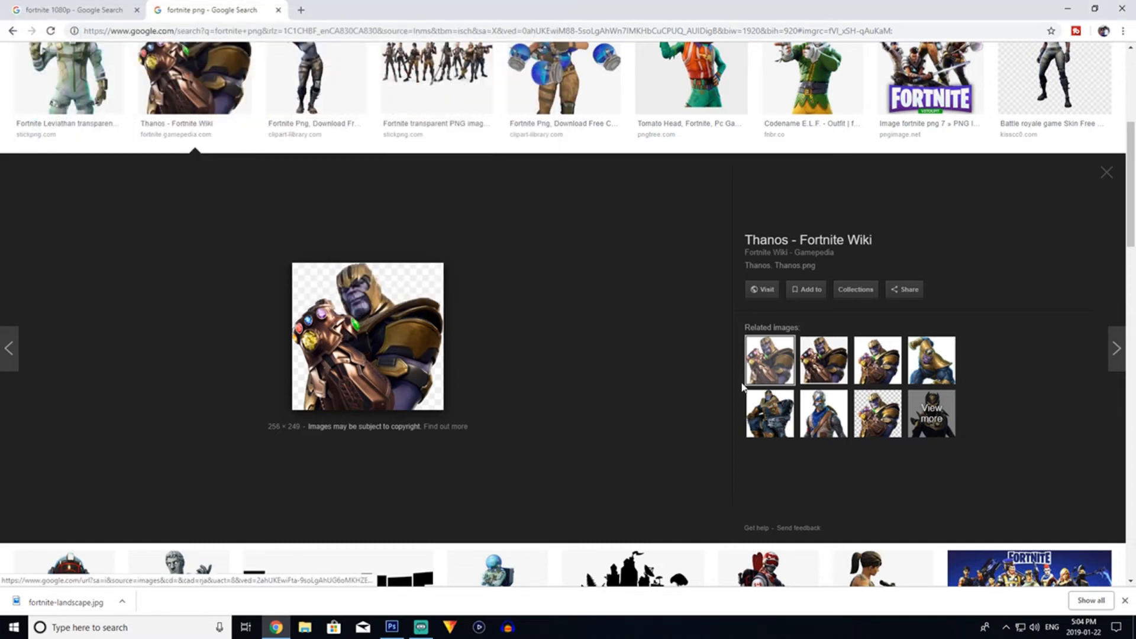
pyautogui.click(1107, 172)
pyautogui.scroll(5, 361, 339)
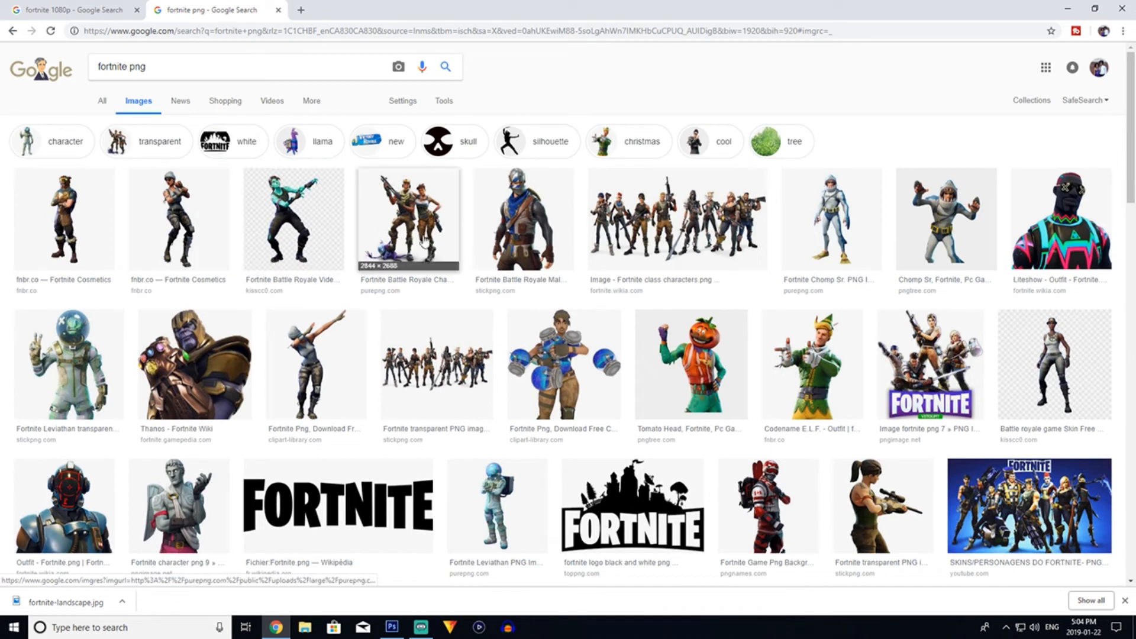
# Preview the Liteshow outfit image and browse the other Fortnite character images in the results.
pyautogui.click(1078, 243)
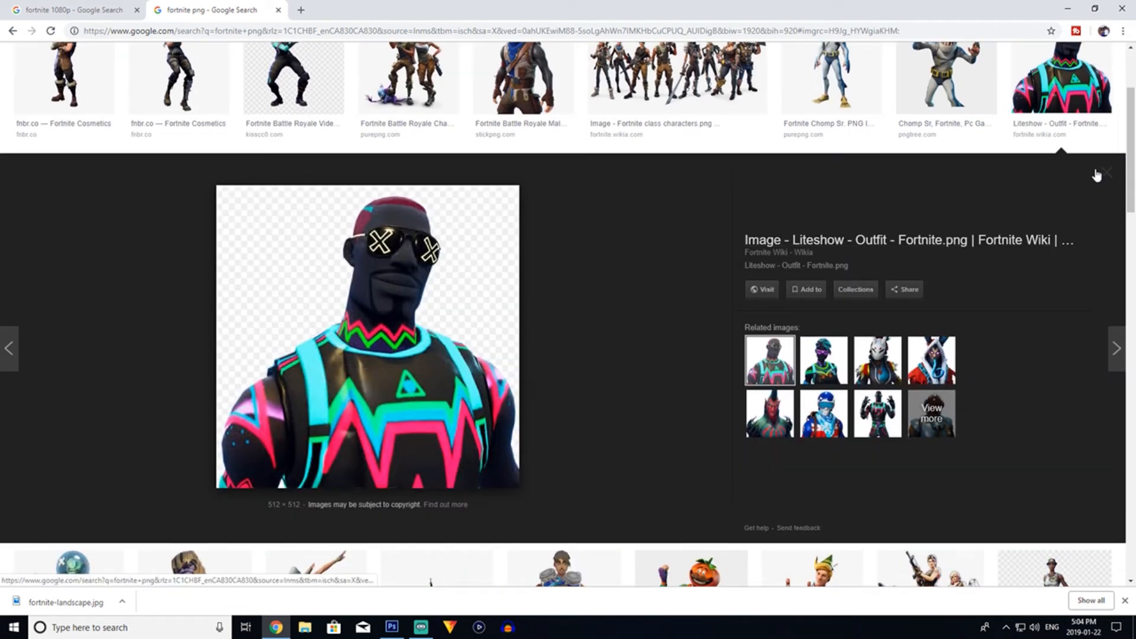
pyautogui.click(1096, 174)
pyautogui.scroll(-4, 740, 295)
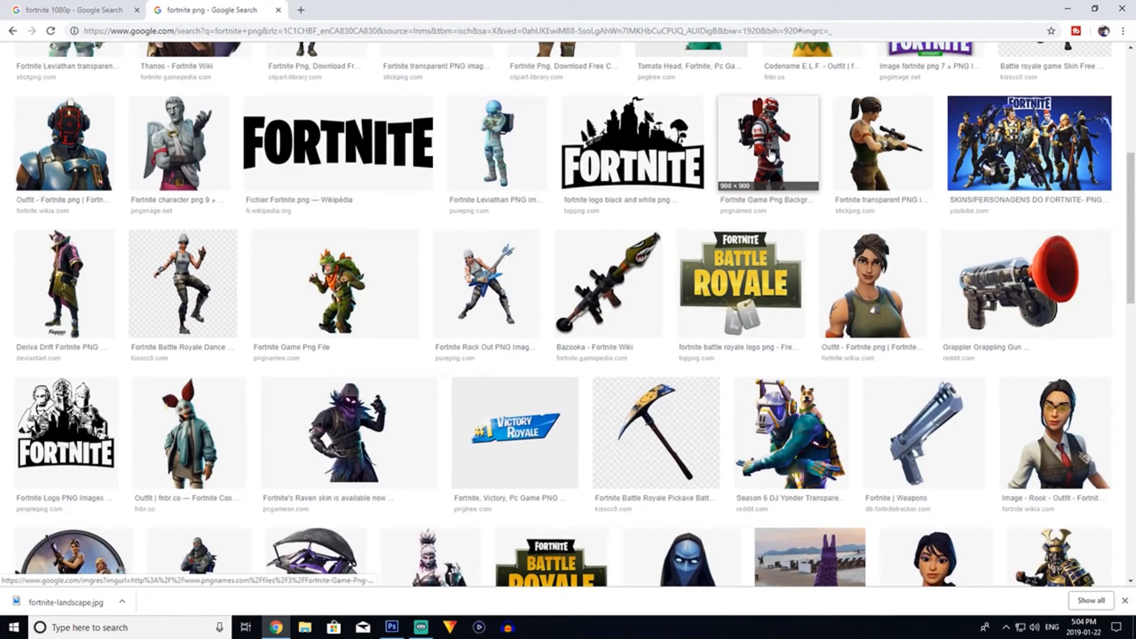
pyautogui.scroll(3, 237, 313)
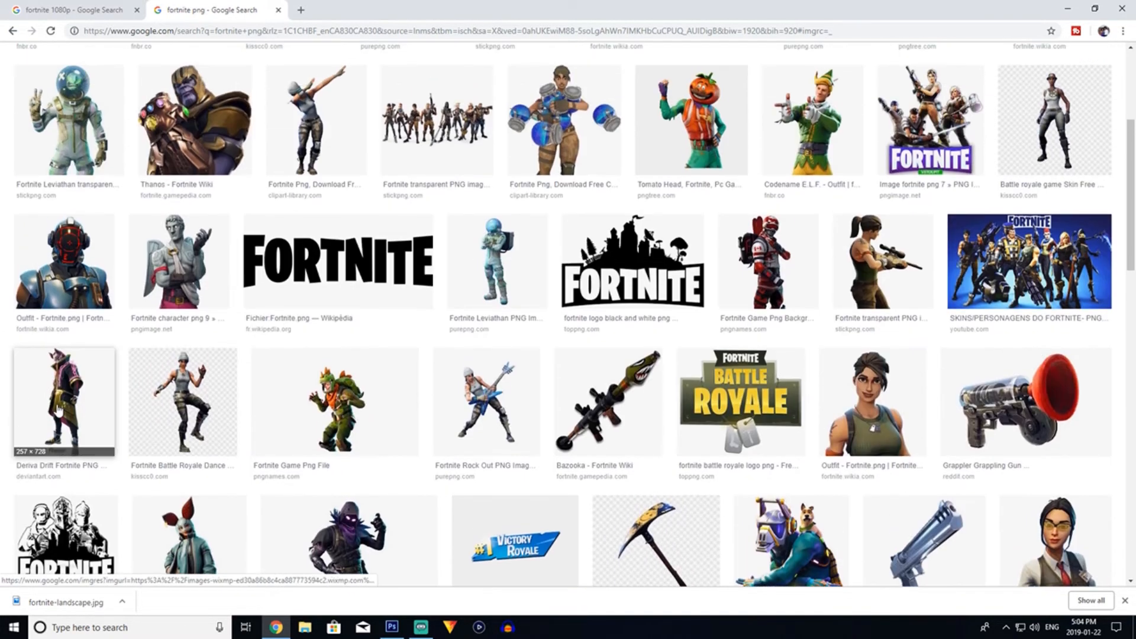
# Save the stone angel Fortnite character image as a PNG named "fortnite-character stone angle" in Downloads.
pyautogui.scroll(2, 95, 366)
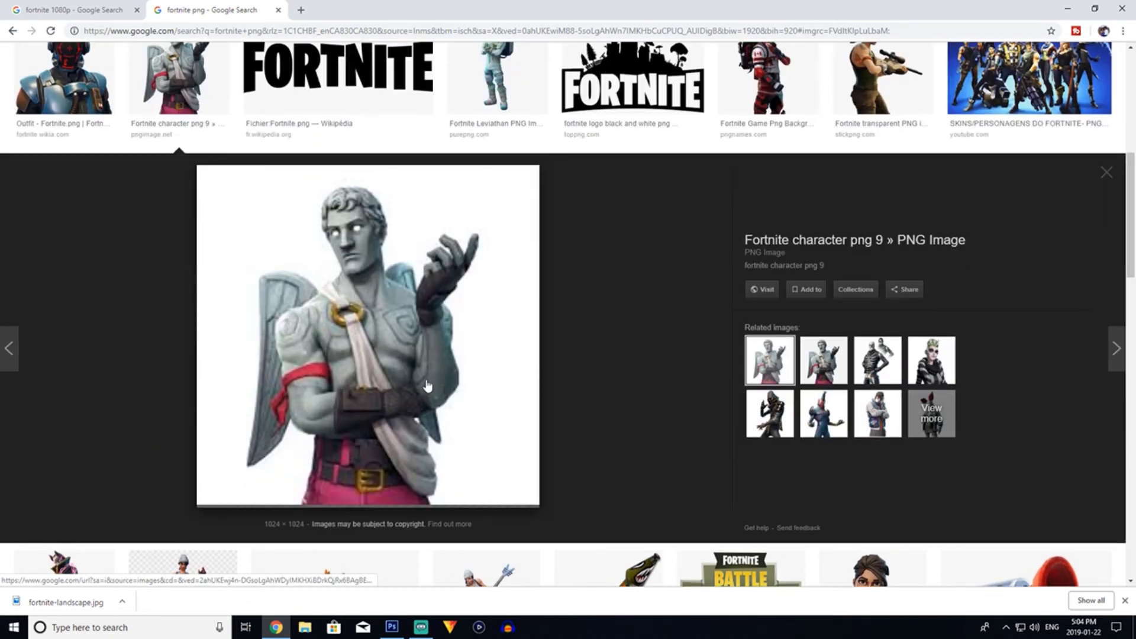
pyautogui.rightClick(392, 358)
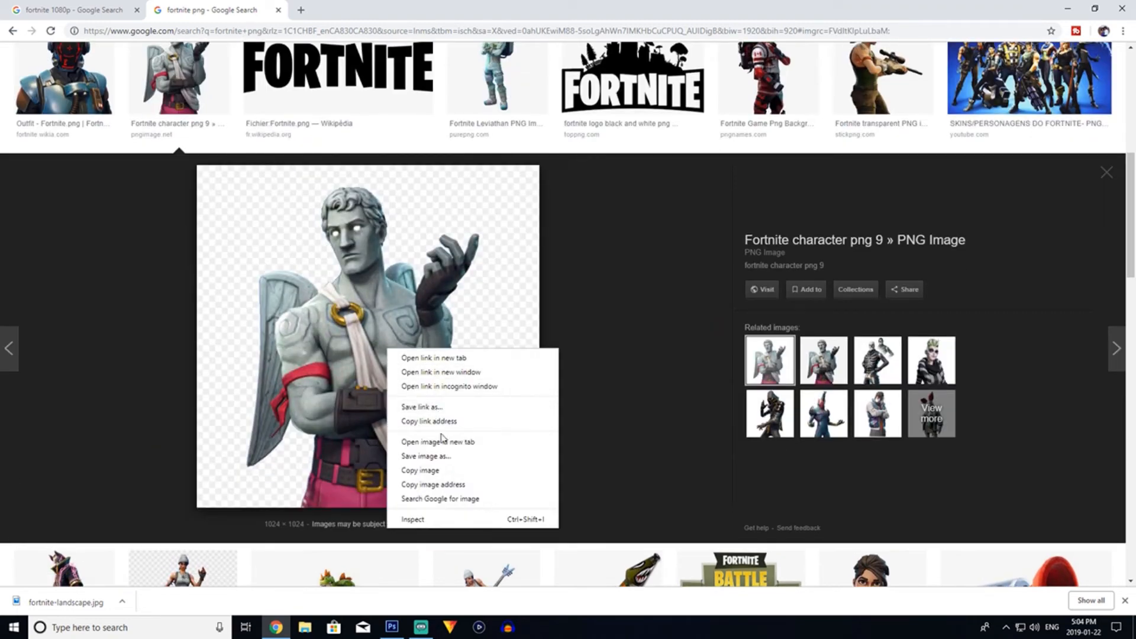
pyautogui.click(449, 456)
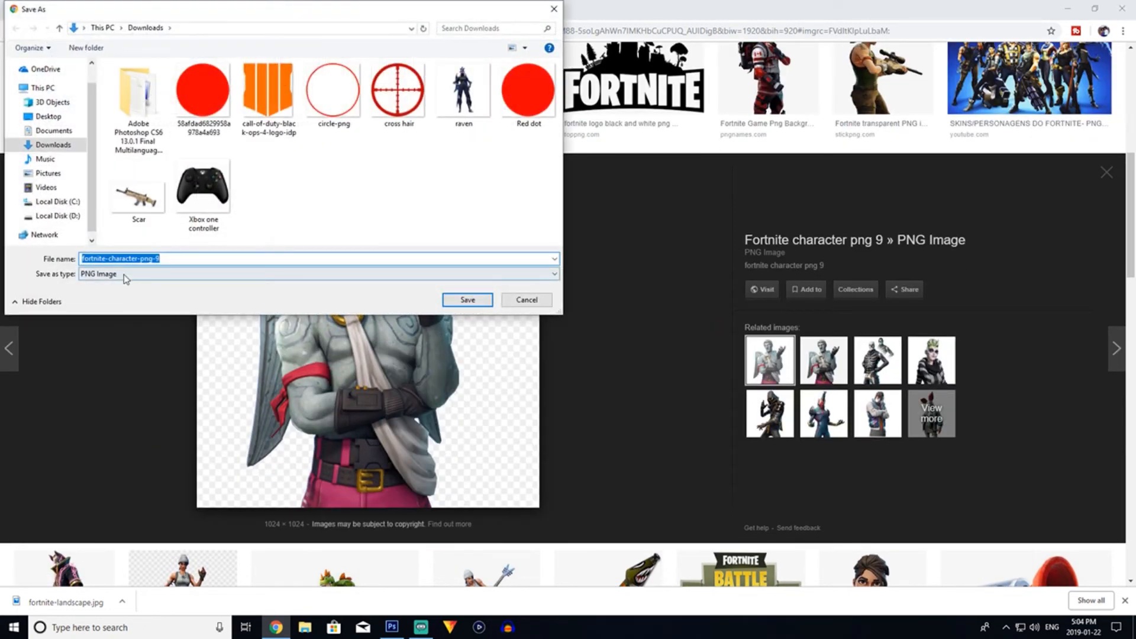
pyautogui.click(164, 258)
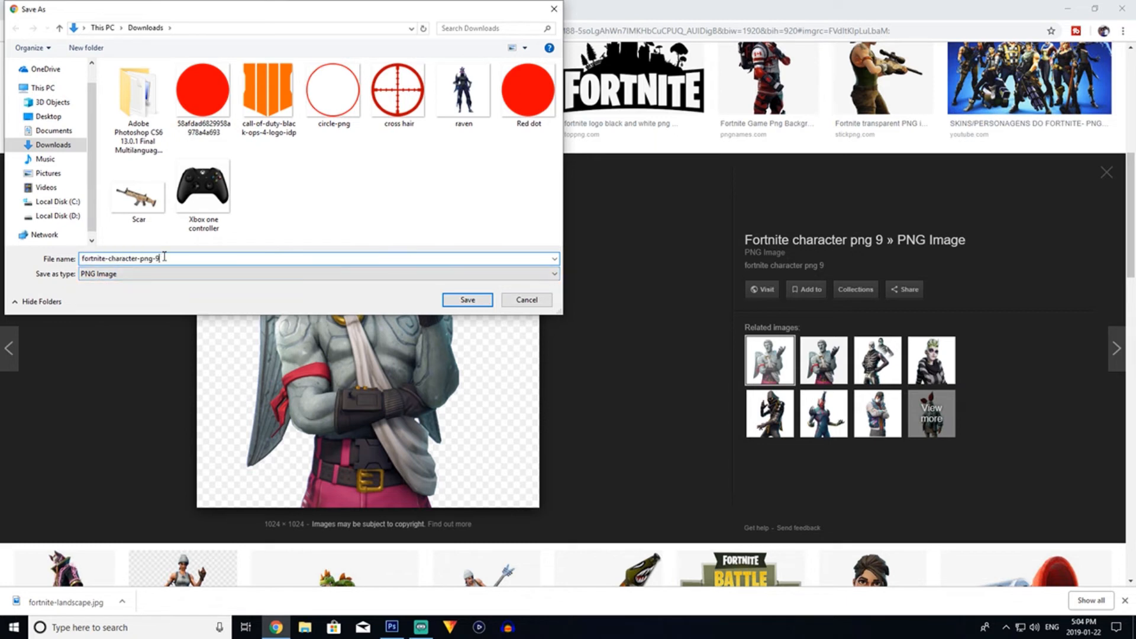
pyautogui.press('BackSpace')
pyautogui.press('BackSpace')
pyautogui.press('BackSpace')
pyautogui.press('BackSpace')
pyautogui.press('BackSpace')
pyautogui.press('BackSpace')
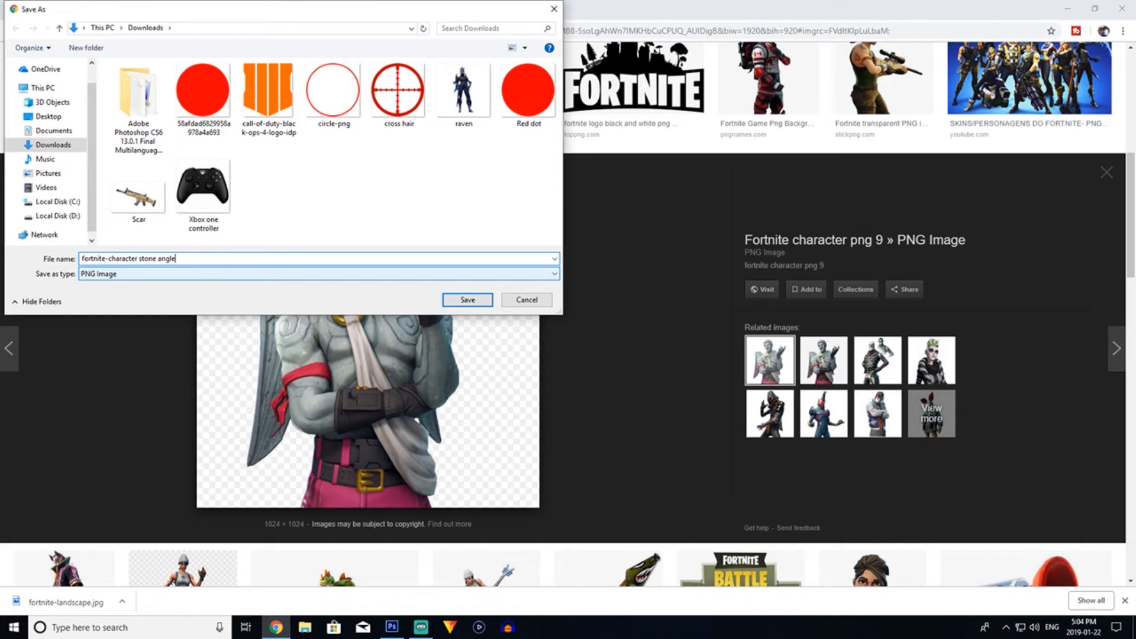
pyautogui.press('Return')
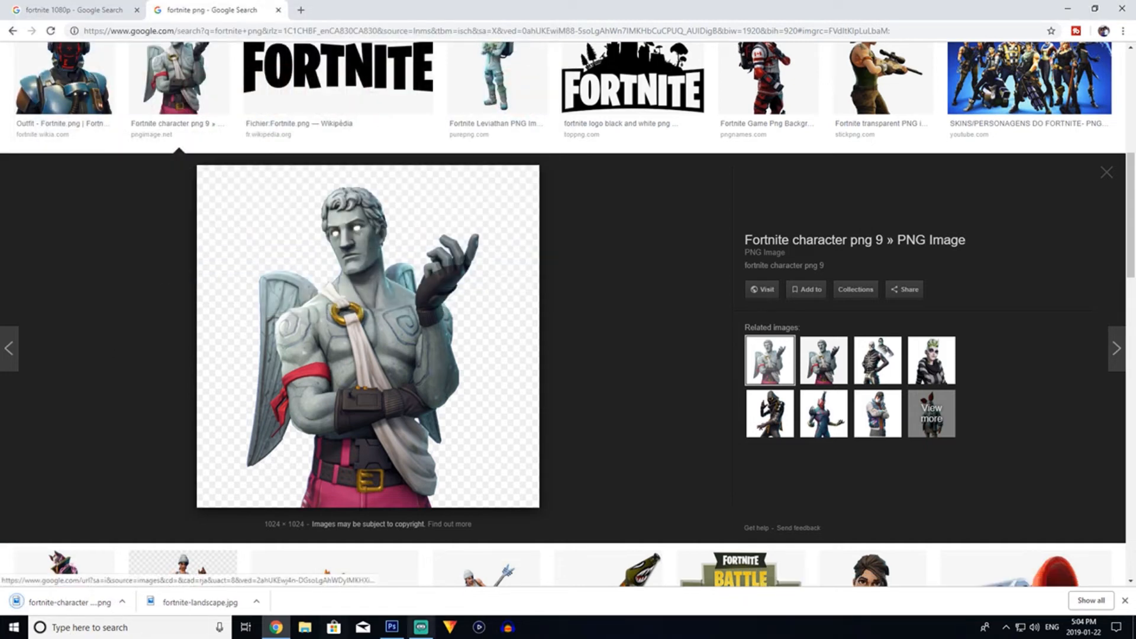
# Switch to Photoshop and place the "fortnite-character stone angle" image from Downloads into the thumbnail.
pyautogui.click(396, 630)
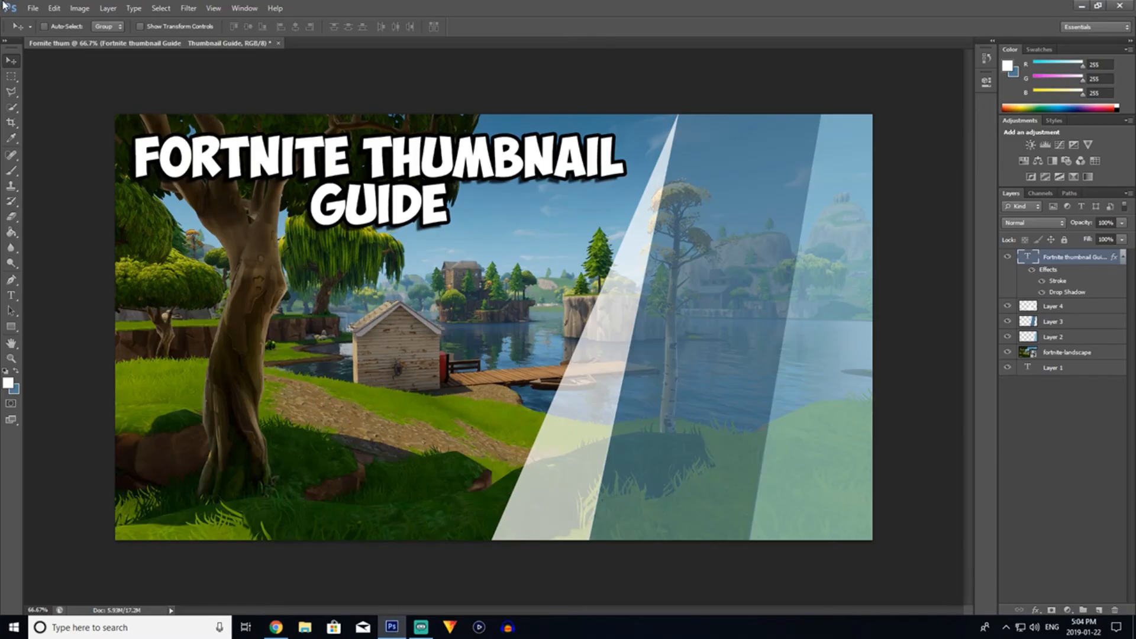
pyautogui.click(33, 9)
pyautogui.click(82, 199)
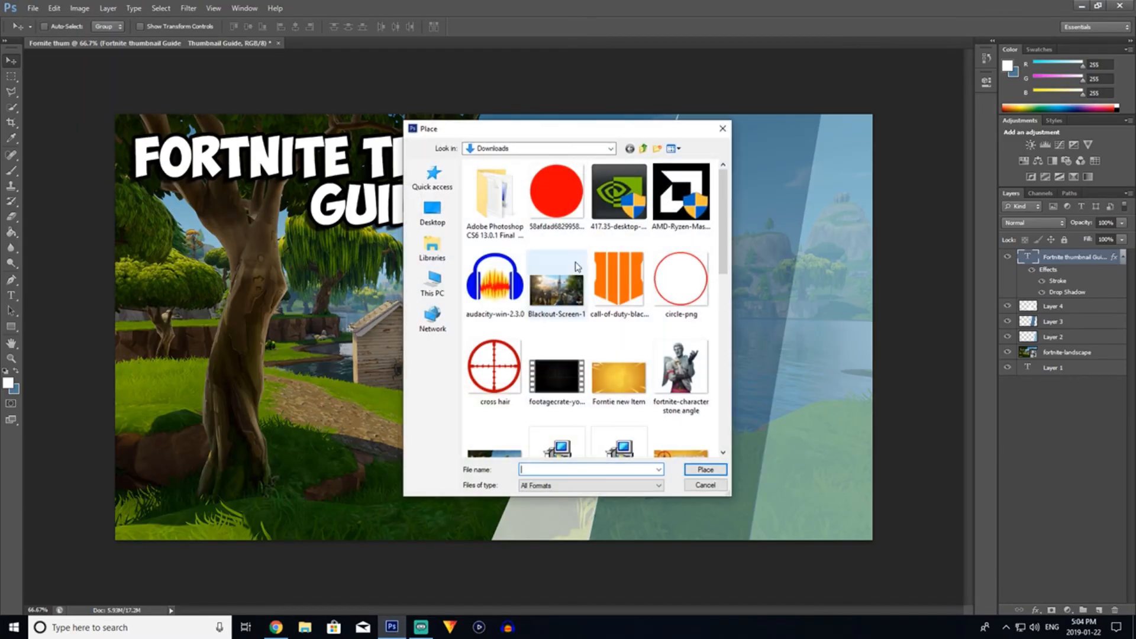
pyautogui.doubleClick(681, 367)
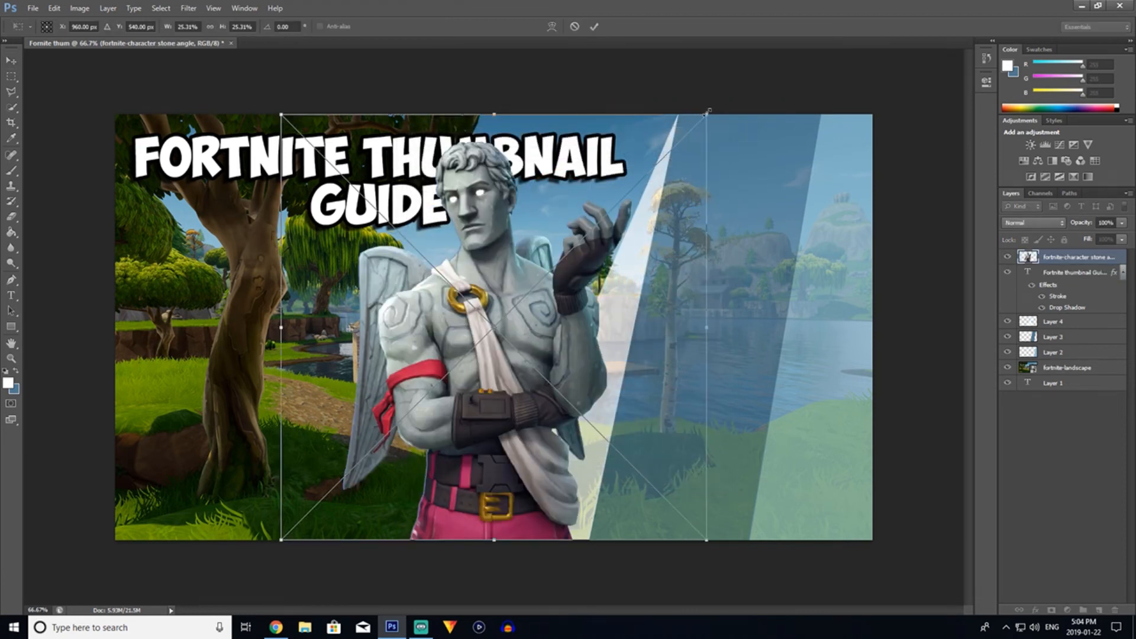
# Scale the placed character to about 18% and position it along the canvas's lower edge beneath the title, at about X 549, Y 695 px.
pyautogui.moveTo(709, 110); pyautogui.dragTo(653, 303)
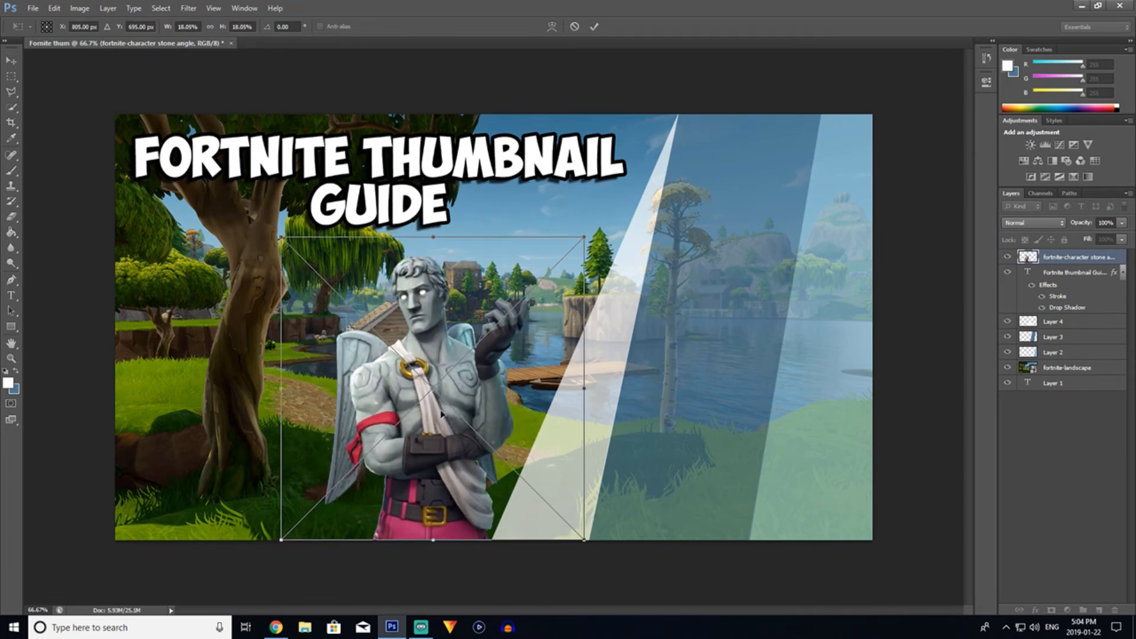
pyautogui.moveTo(441, 414); pyautogui.dragTo(341, 414)
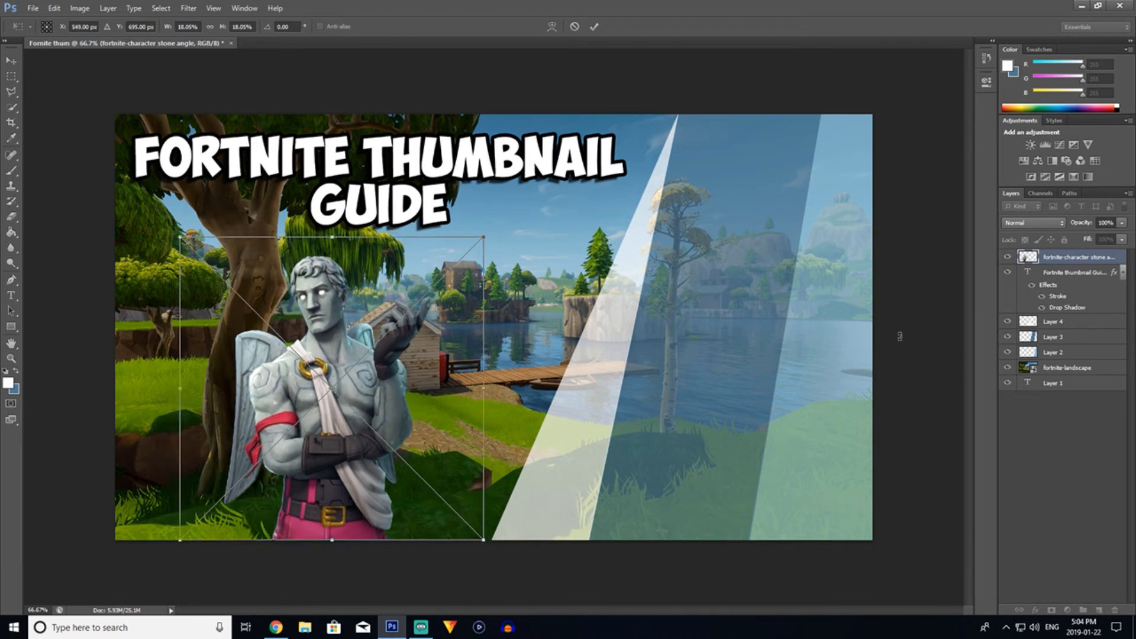
pyautogui.press('Return')
# Add a 6 px outside stroke in near-white f8f8f8 to the character layer through its blending options.
pyautogui.rightClick(1085, 261)
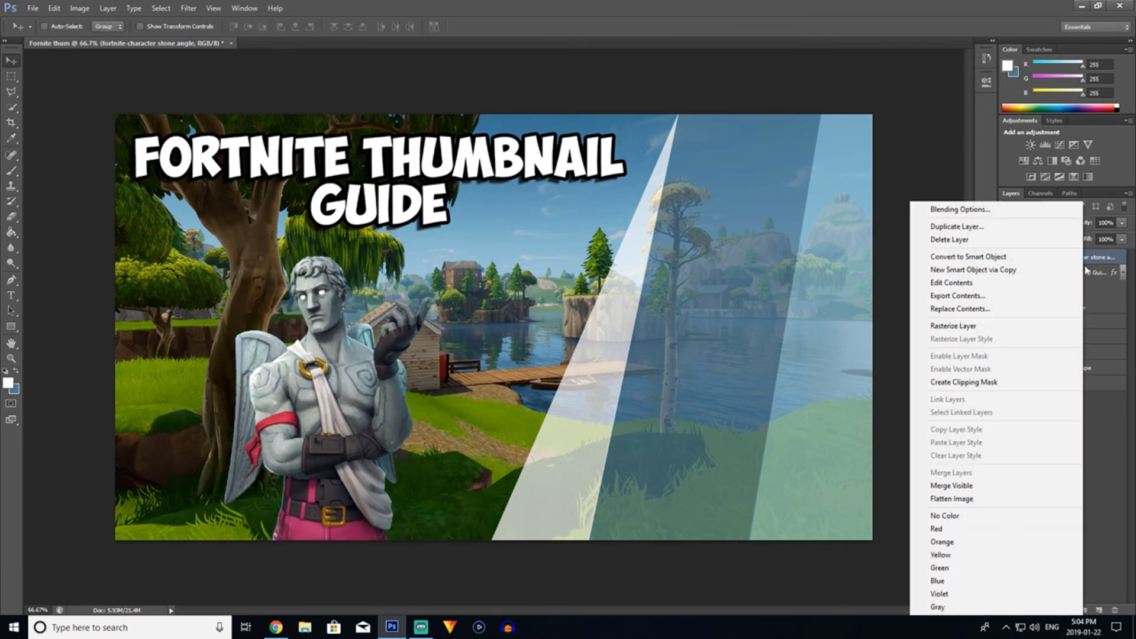
pyautogui.click(1002, 209)
pyautogui.click(352, 367)
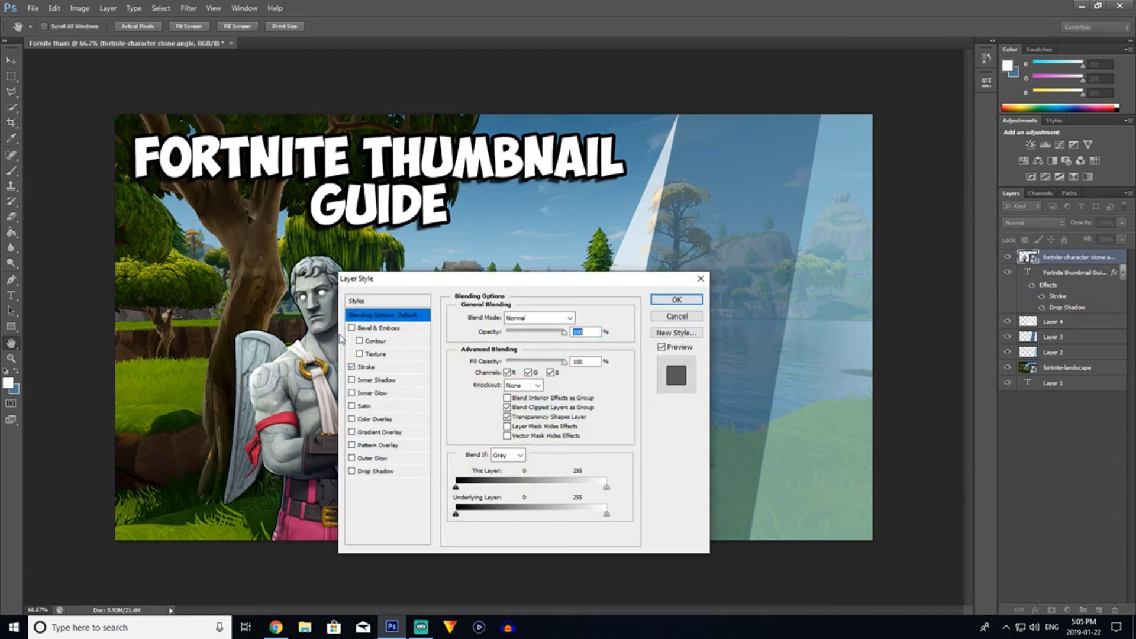
pyautogui.click(372, 368)
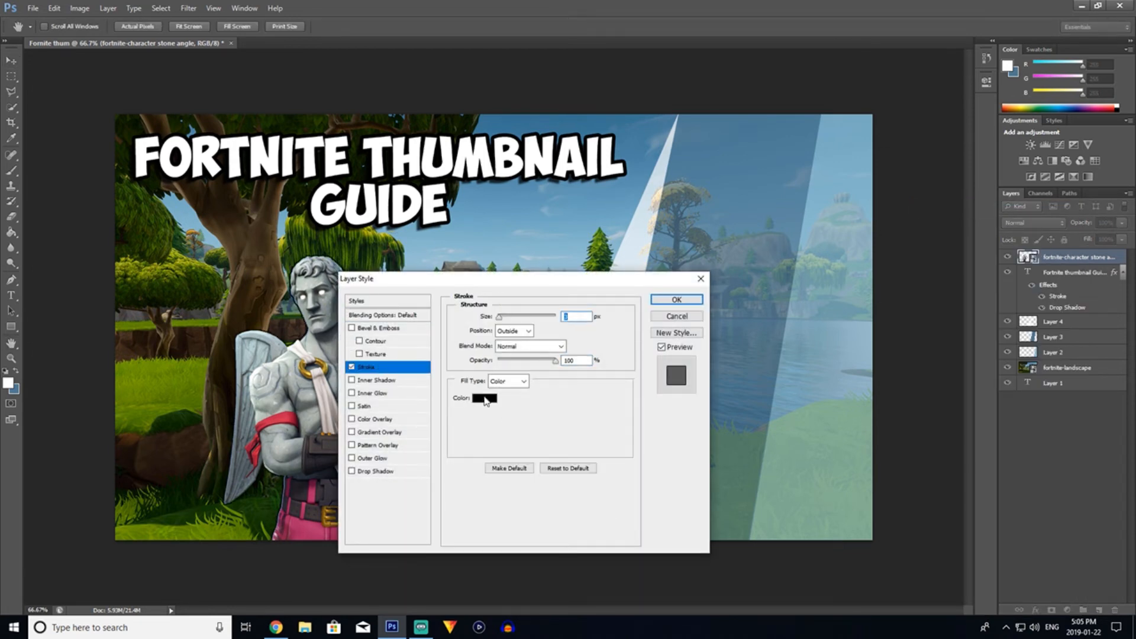
pyautogui.click(485, 398)
pyautogui.moveTo(459, 198)
pyautogui.mouseDown()
pyautogui.moveTo(429, 167)
pyautogui.moveTo(410, 171)
pyautogui.mouseUp()
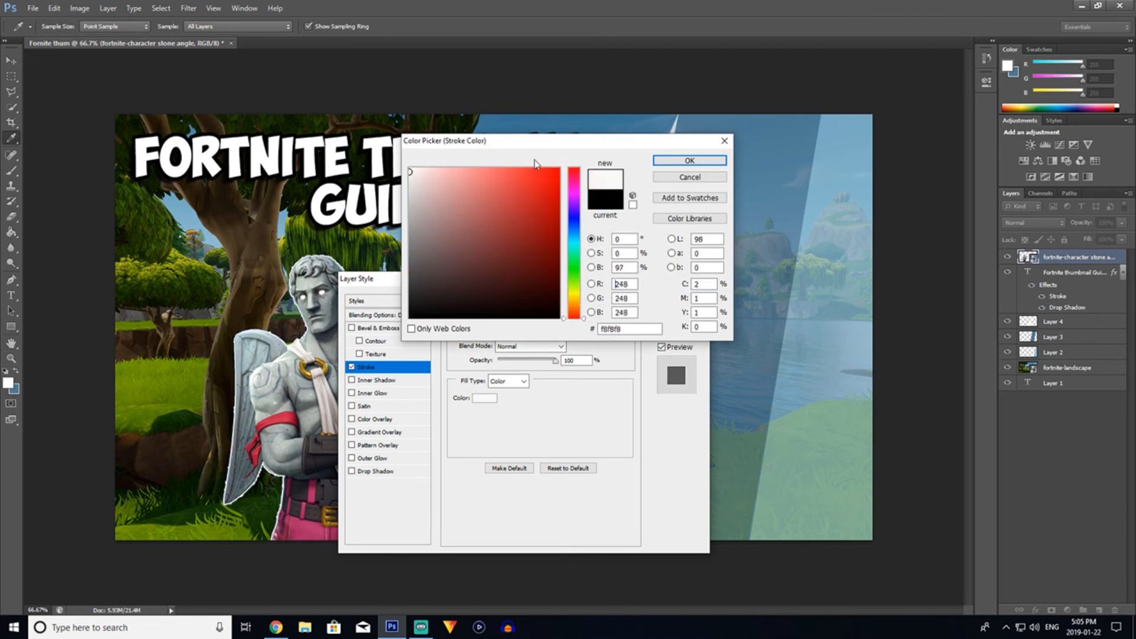
pyautogui.click(671, 159)
pyautogui.moveTo(499, 318); pyautogui.dragTo(501, 317)
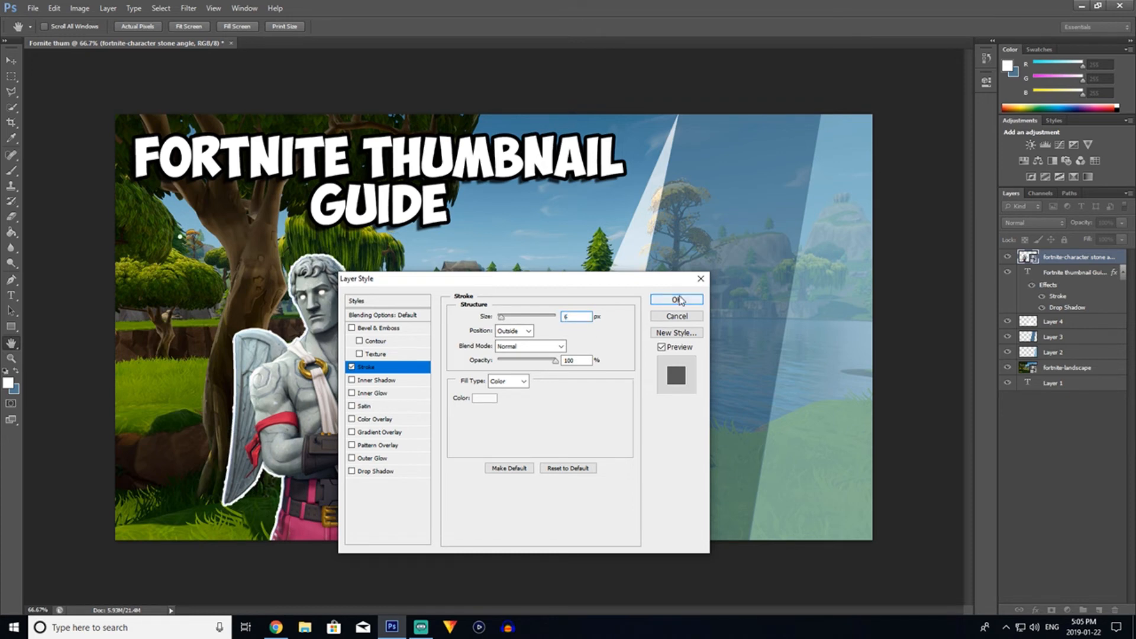
pyautogui.click(676, 299)
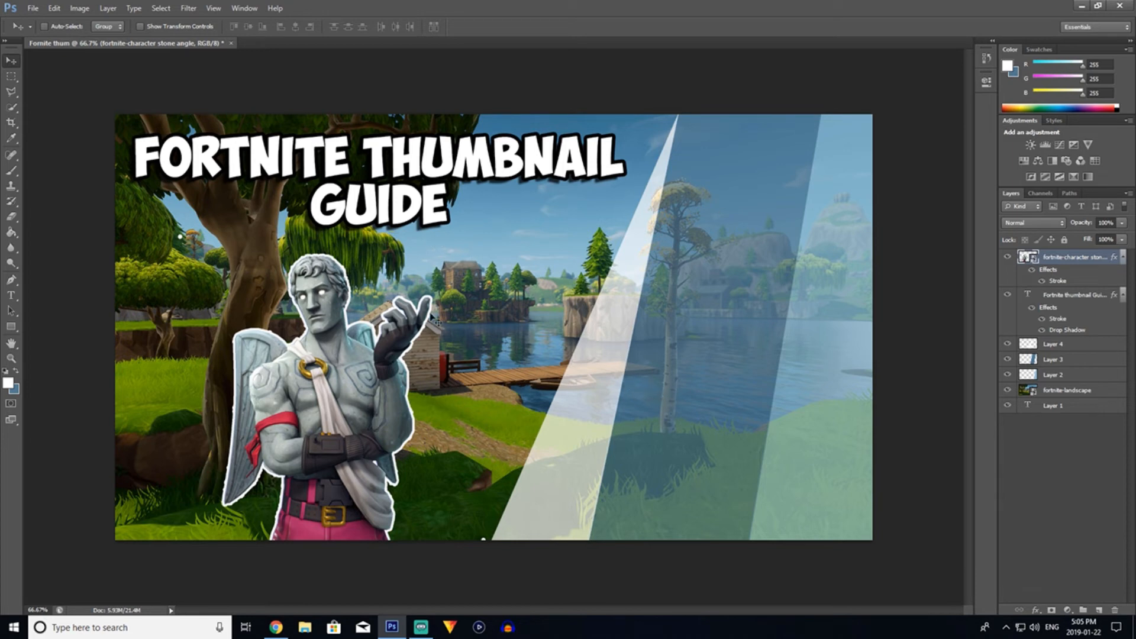
# Place the white "Water Mark tee" logo PNG from the Back Up For New PC folder into the thumbnail.
pyautogui.click(33, 9)
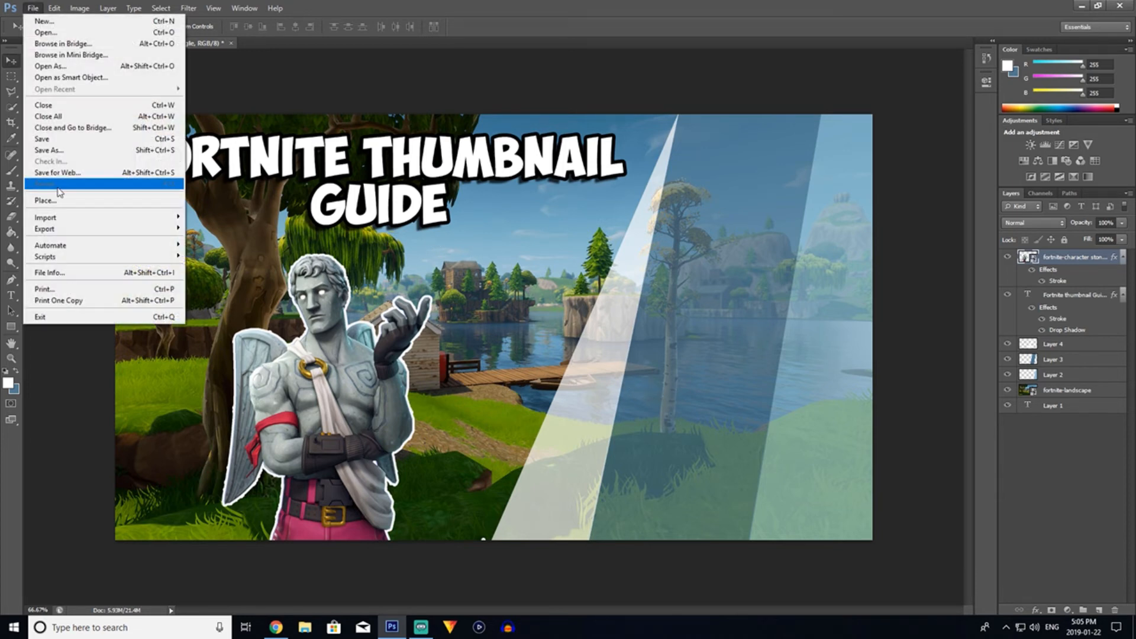
pyautogui.click(87, 201)
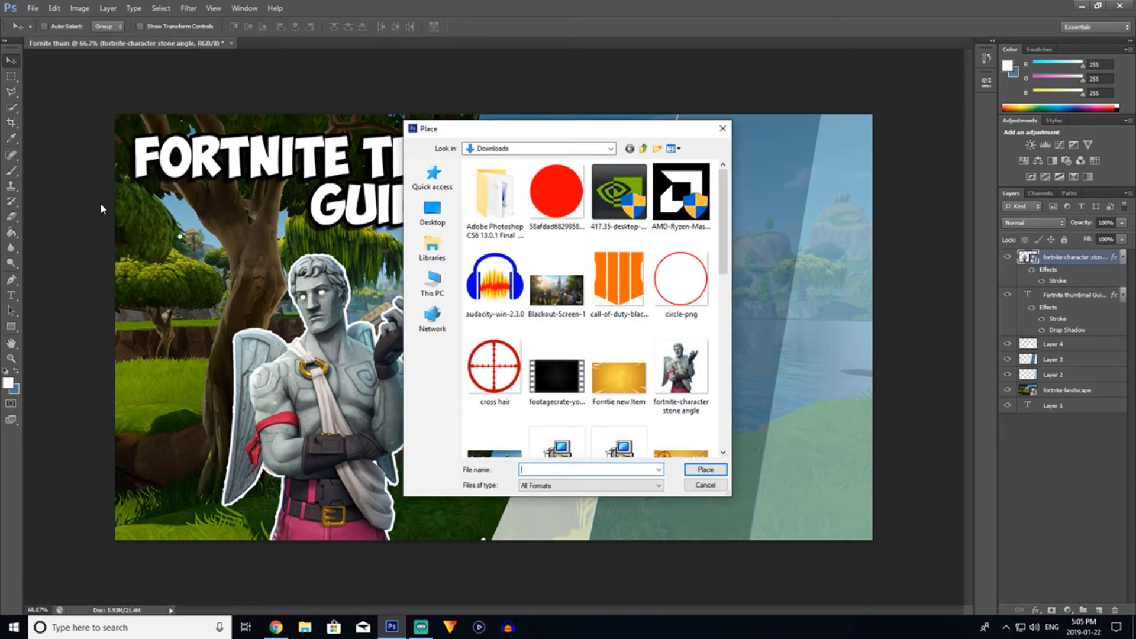
pyautogui.scroll(-8, 597, 338)
pyautogui.scroll(8, 602, 364)
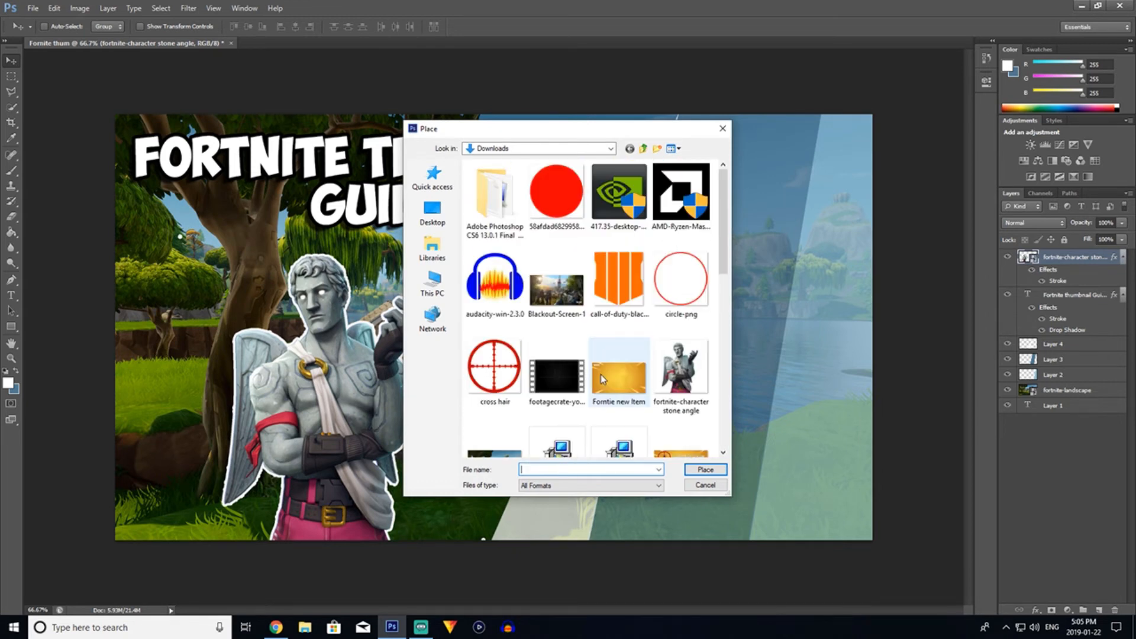
pyautogui.scroll(-10, 637, 368)
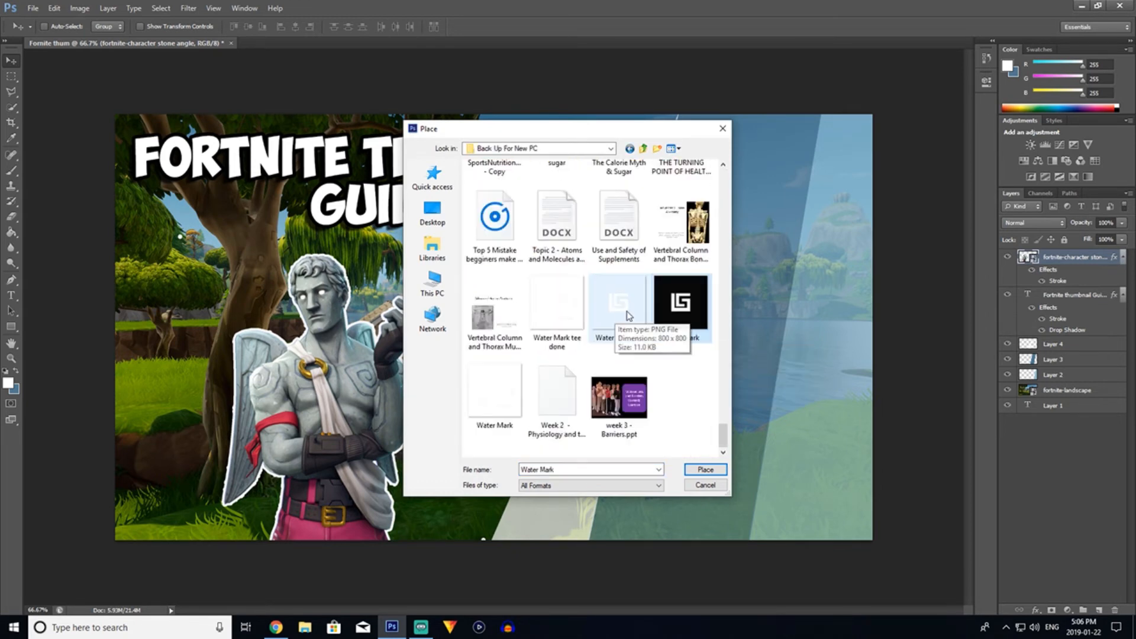
pyautogui.doubleClick(620, 314)
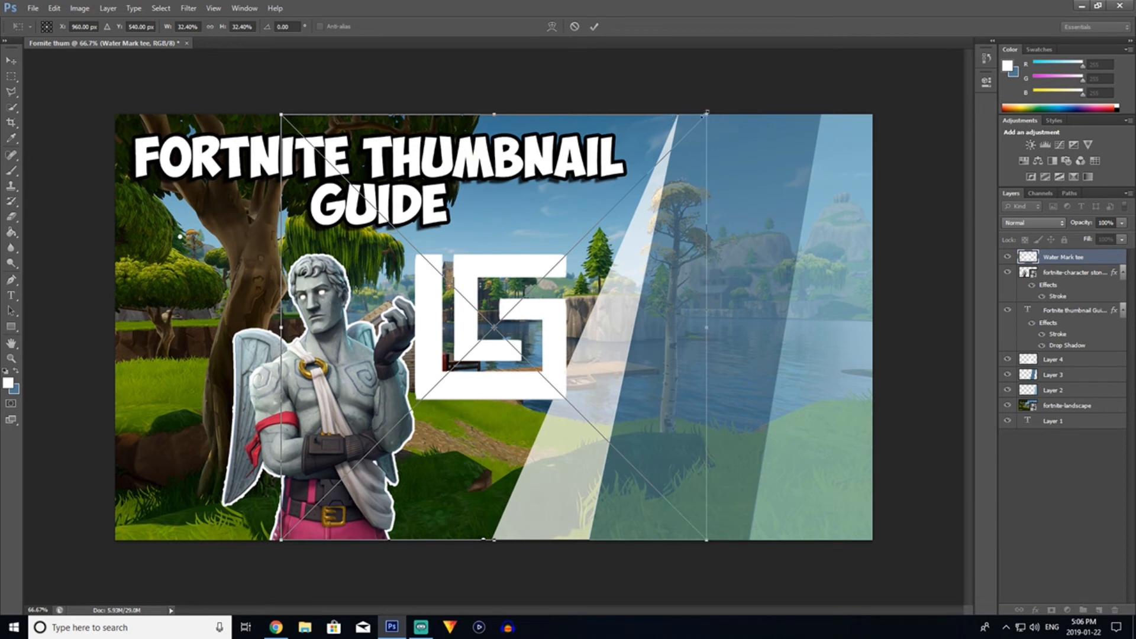
# Scale the logo to about 14% and position it over the slanted strips at about X 1555, Y 564 px.
pyautogui.moveTo(707, 114); pyautogui.dragTo(466, 355)
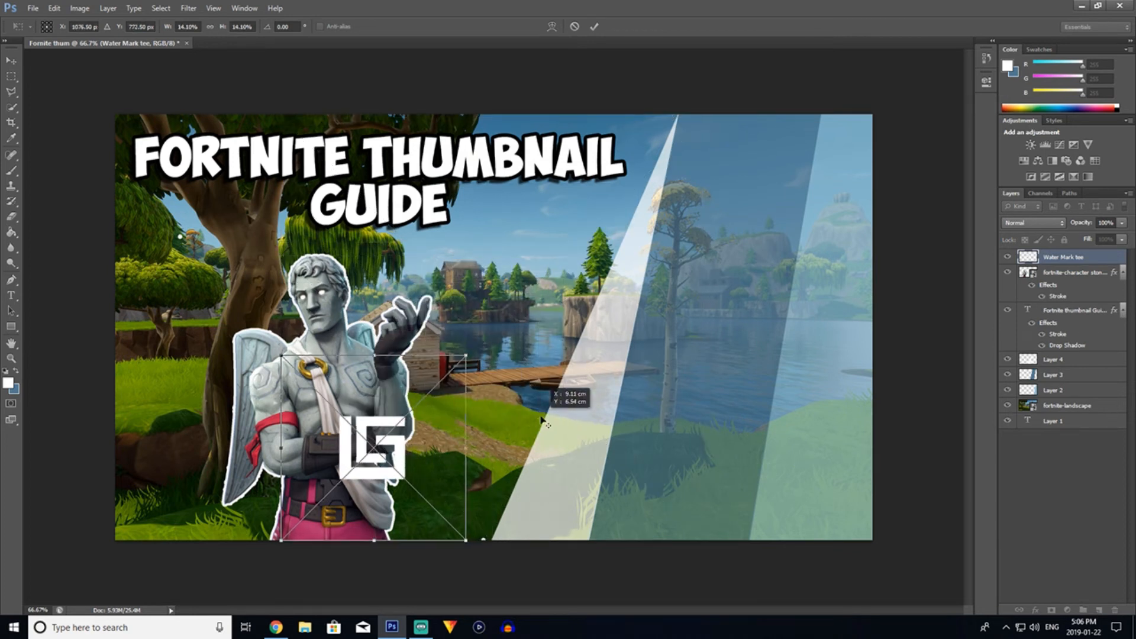
pyautogui.moveTo(393, 446); pyautogui.dragTo(749, 332)
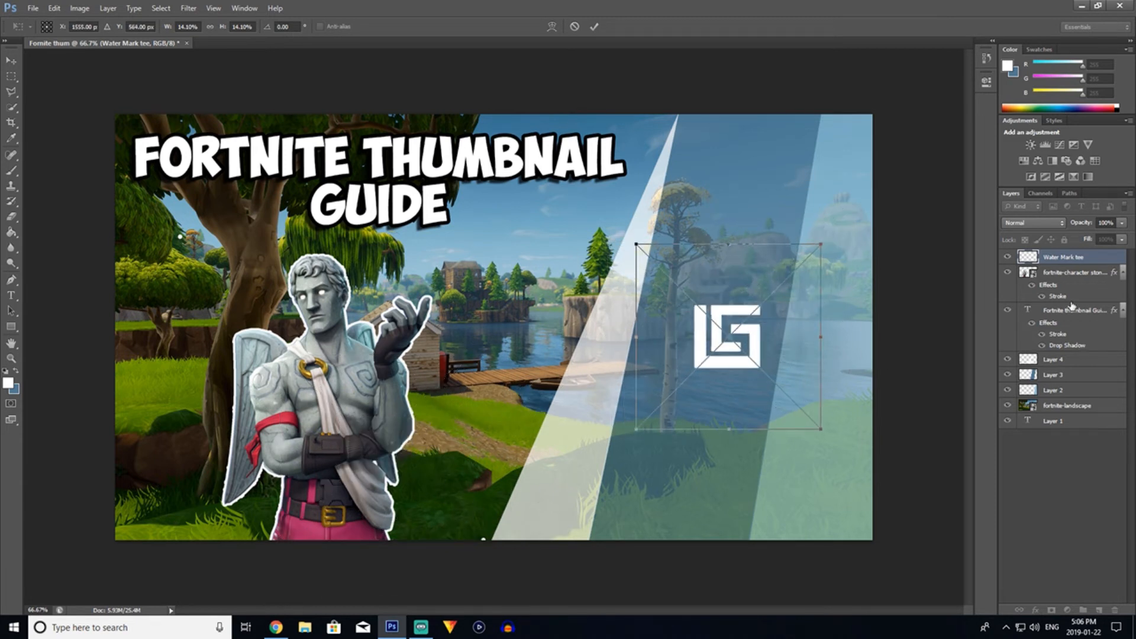
pyautogui.press('Return')
# Add a black outside stroke to the logo layer, increase its size slightly, and apply the layer style.
pyautogui.rightClick(1094, 260)
pyautogui.click(964, 211)
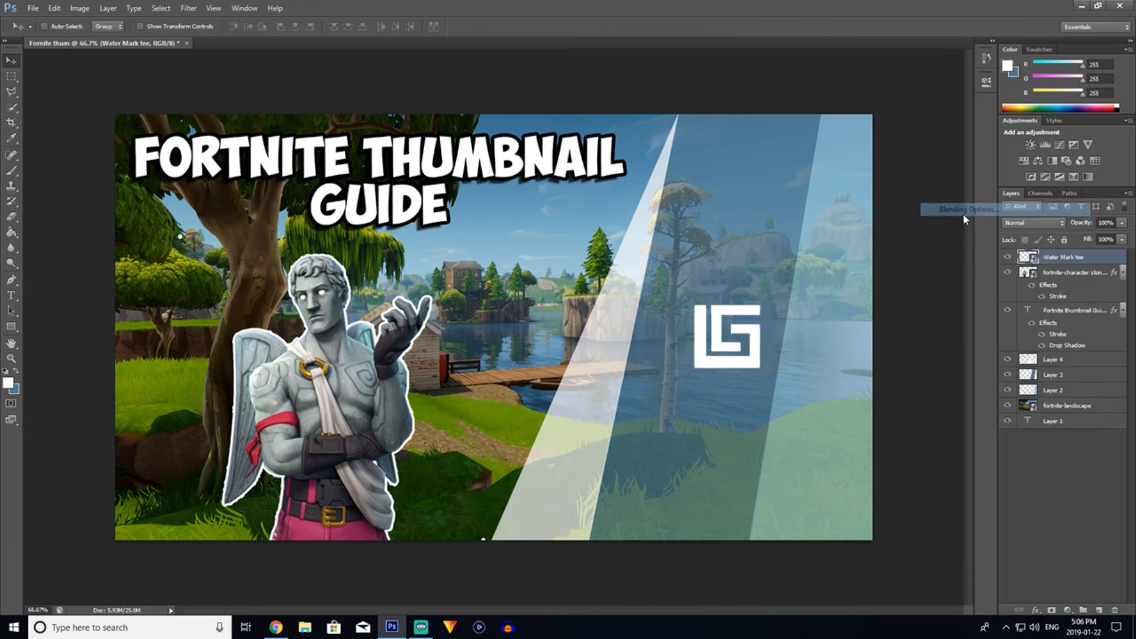
pyautogui.click(353, 367)
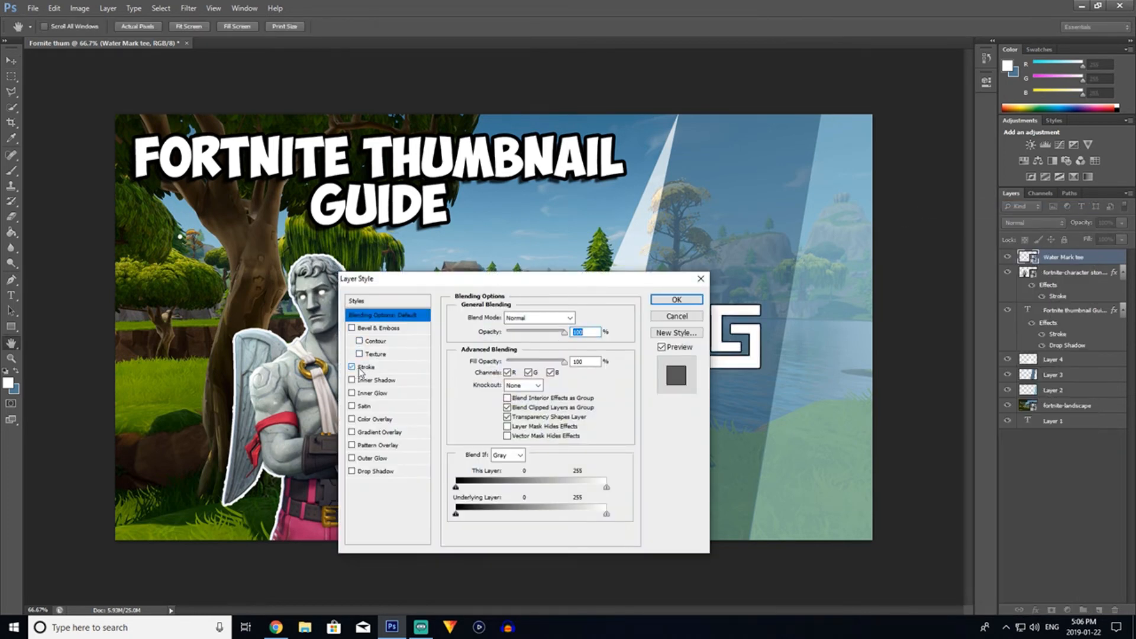
pyautogui.click(405, 368)
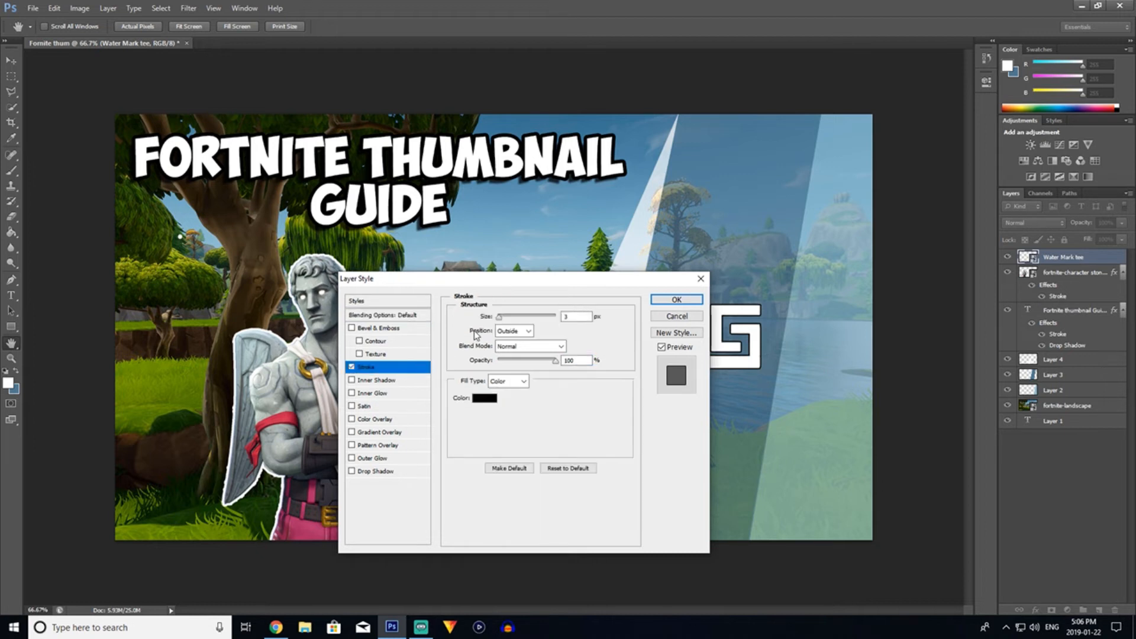
pyautogui.moveTo(510, 287)
pyautogui.mouseDown()
pyautogui.moveTo(352, 240)
pyautogui.moveTo(344, 274)
pyautogui.moveTo(396, 278)
pyautogui.moveTo(344, 279)
pyautogui.mouseUp()
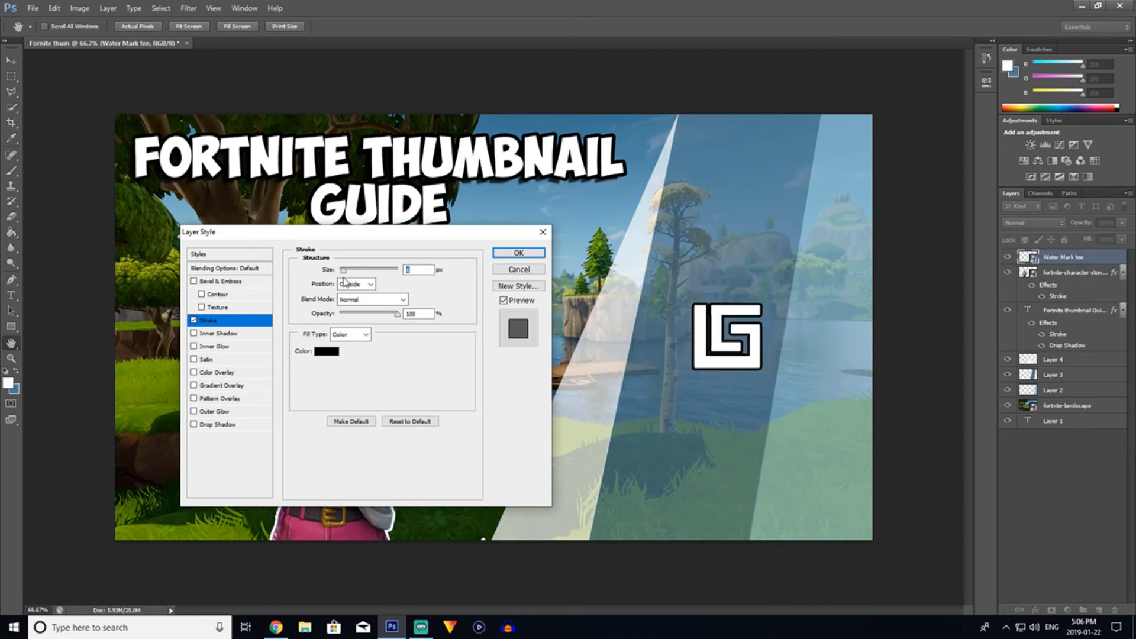
pyautogui.click(517, 254)
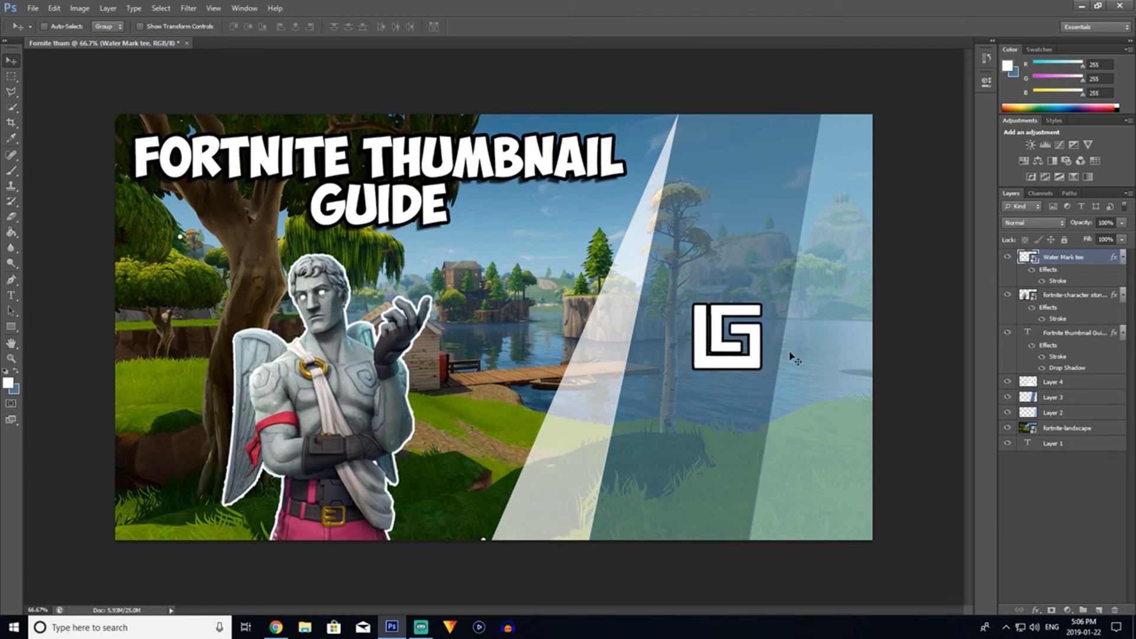
# Enlarge the logo to about 19% with Free Transform and recentre it over the middle slanted strip.
pyautogui.hotkey('ctrl', 't')
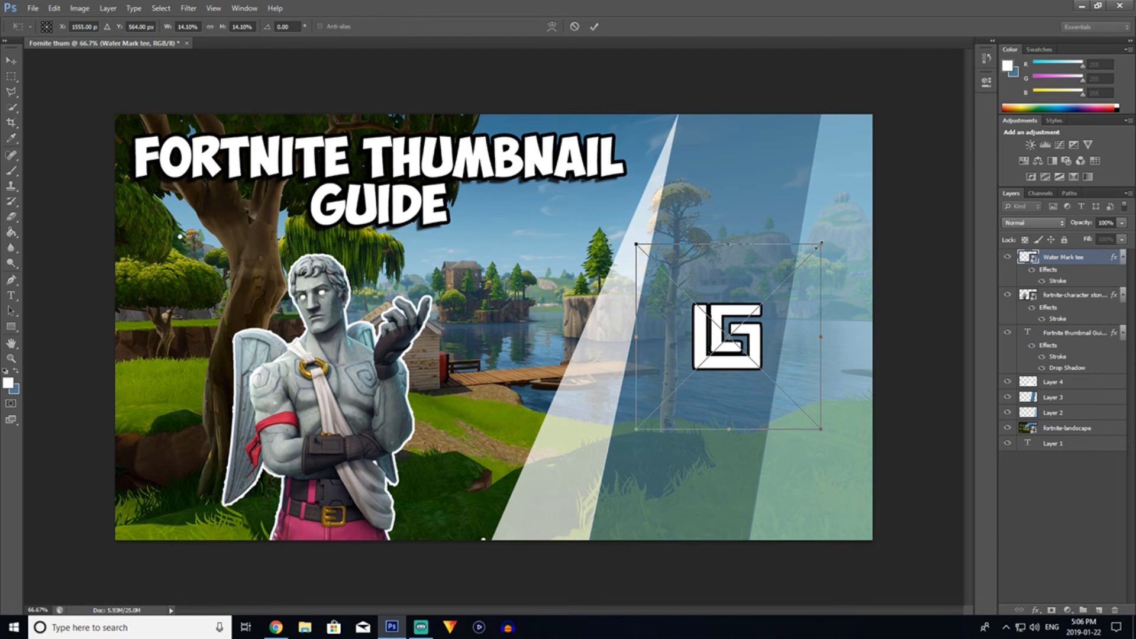
pyautogui.moveTo(820, 245); pyautogui.dragTo(887, 177)
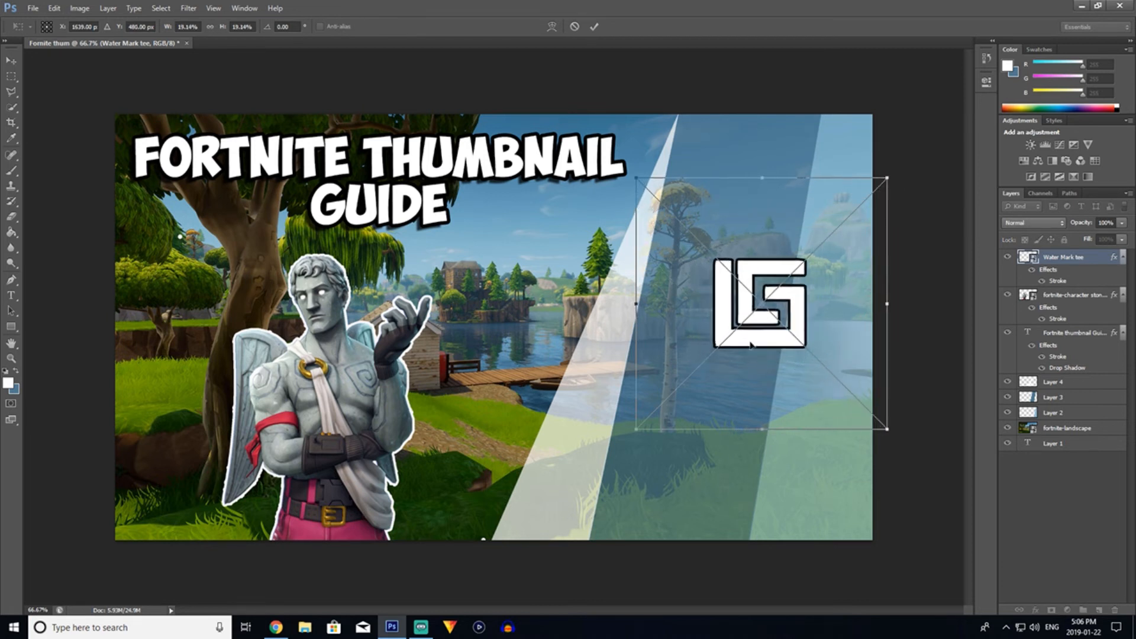
pyautogui.moveTo(767, 316); pyautogui.dragTo(735, 347)
pyautogui.press('Return')
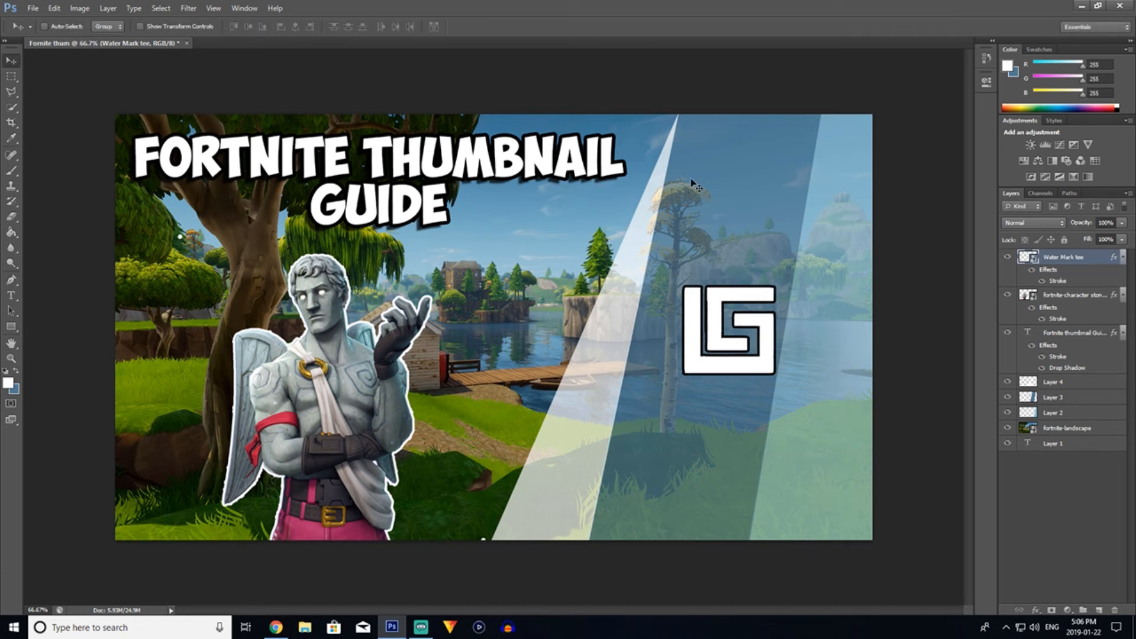
# Add a 3 px Stroke effect positioned inside to the fortnite-landscape layer.
pyautogui.click(1064, 428)
pyautogui.rightClick(1064, 428)
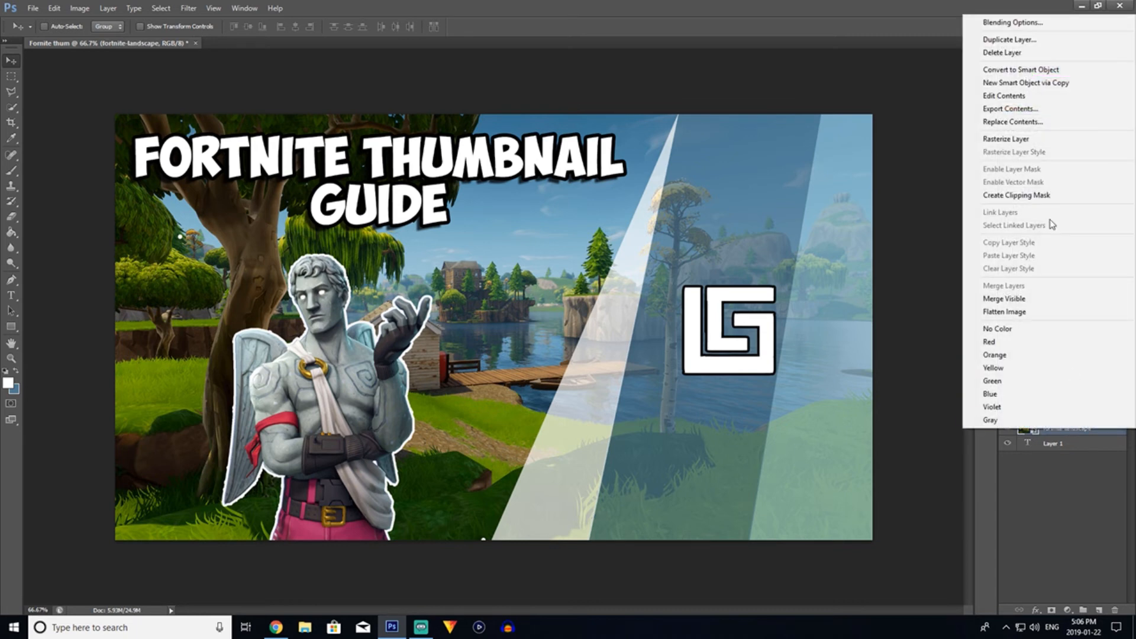
pyautogui.click(1018, 26)
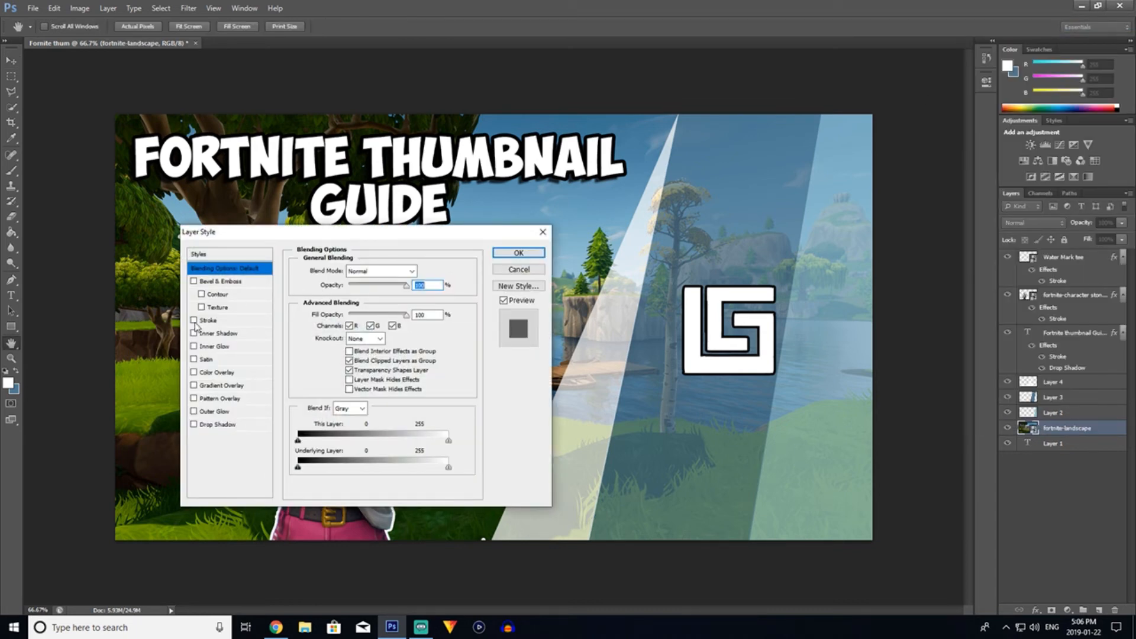
pyautogui.click(244, 322)
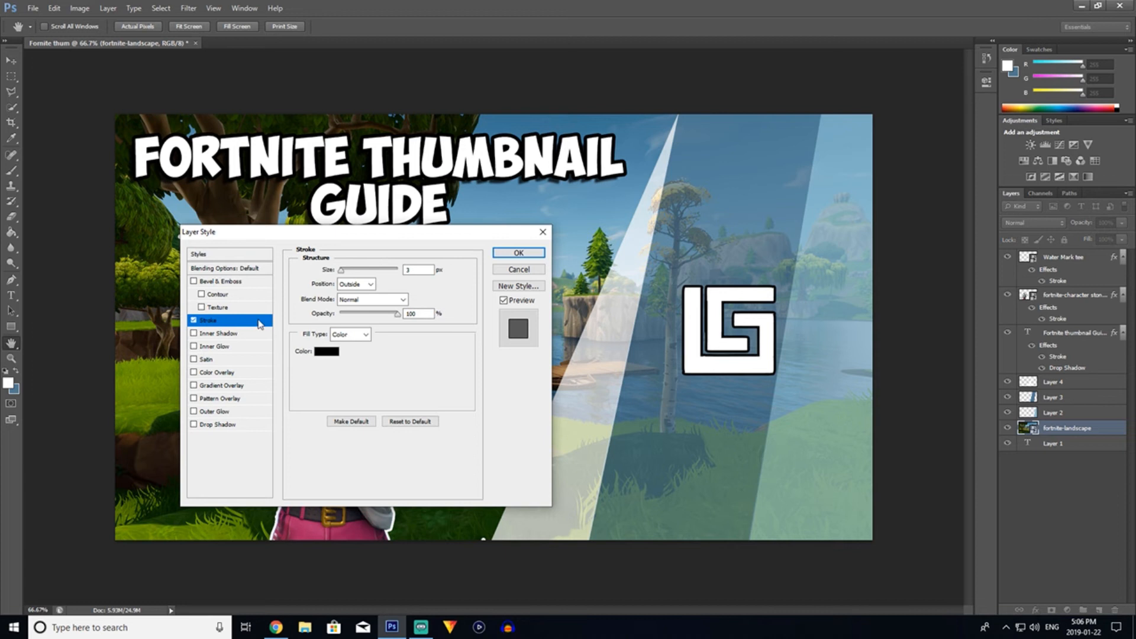
pyautogui.click(355, 284)
pyautogui.click(358, 307)
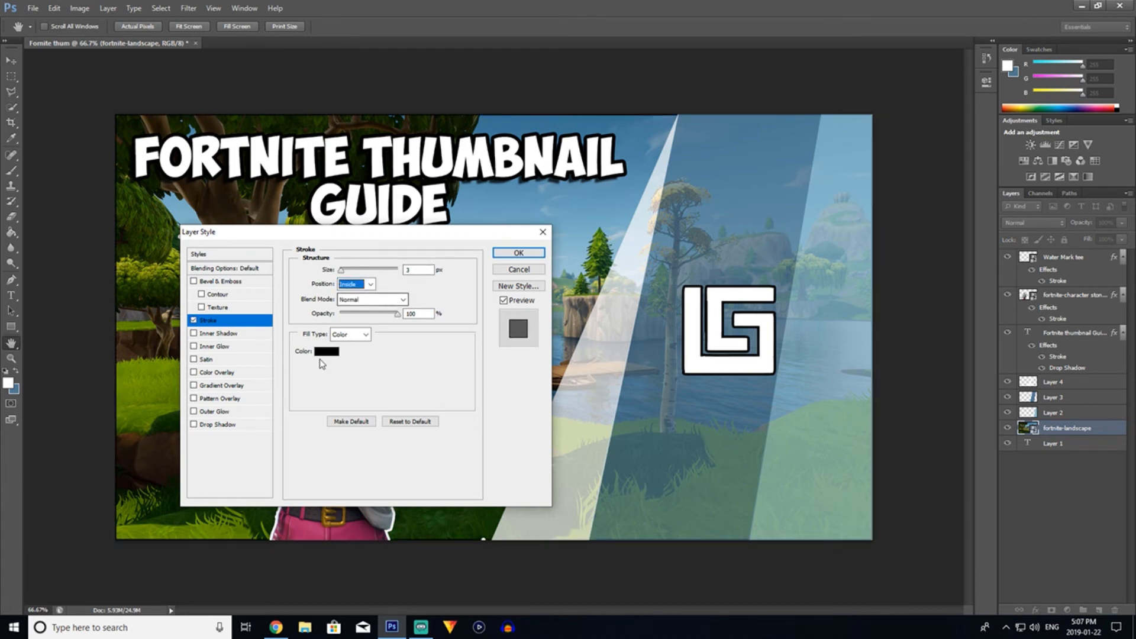
# Fill the landscape layer's stroke with the Spectrum gradient preset and apply the layer style.
pyautogui.click(363, 335)
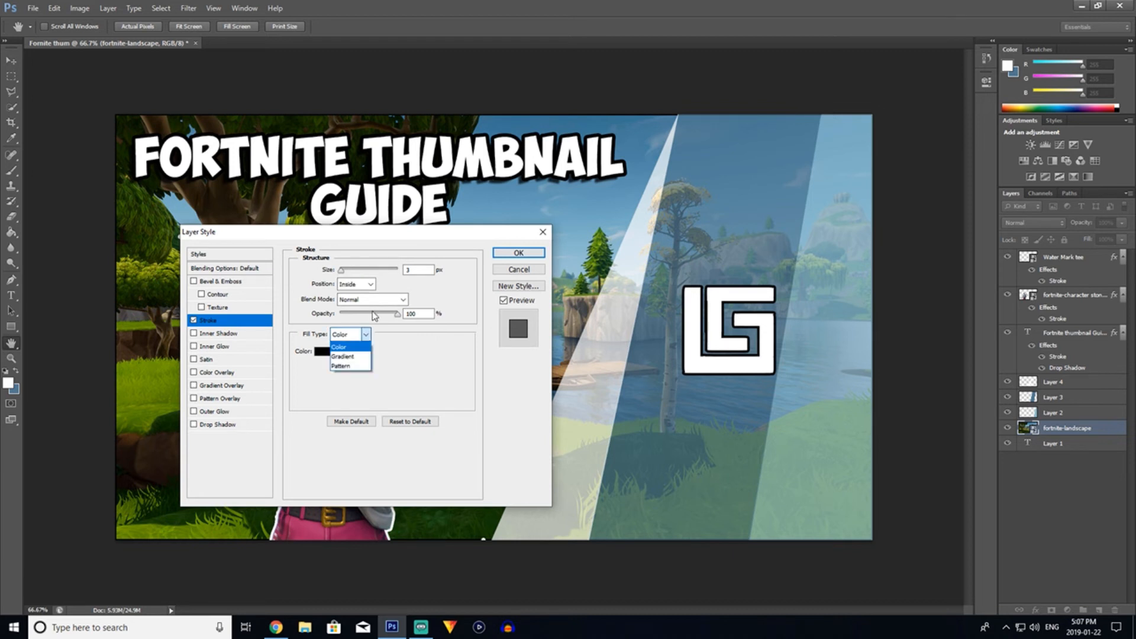
pyautogui.click(363, 356)
pyautogui.click(355, 351)
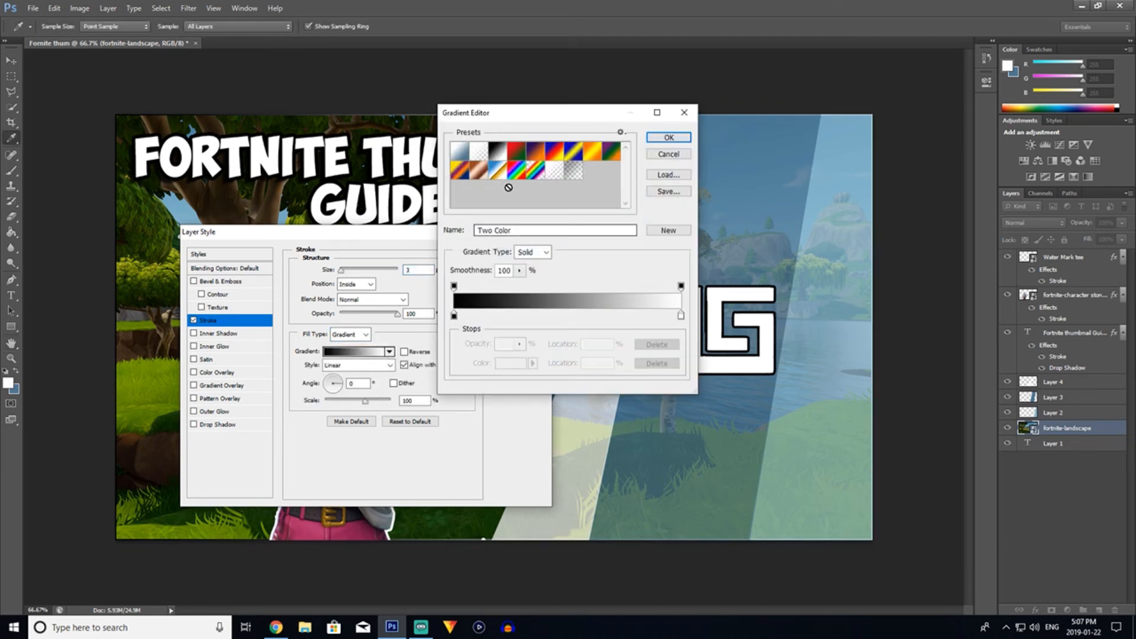
pyautogui.click(516, 171)
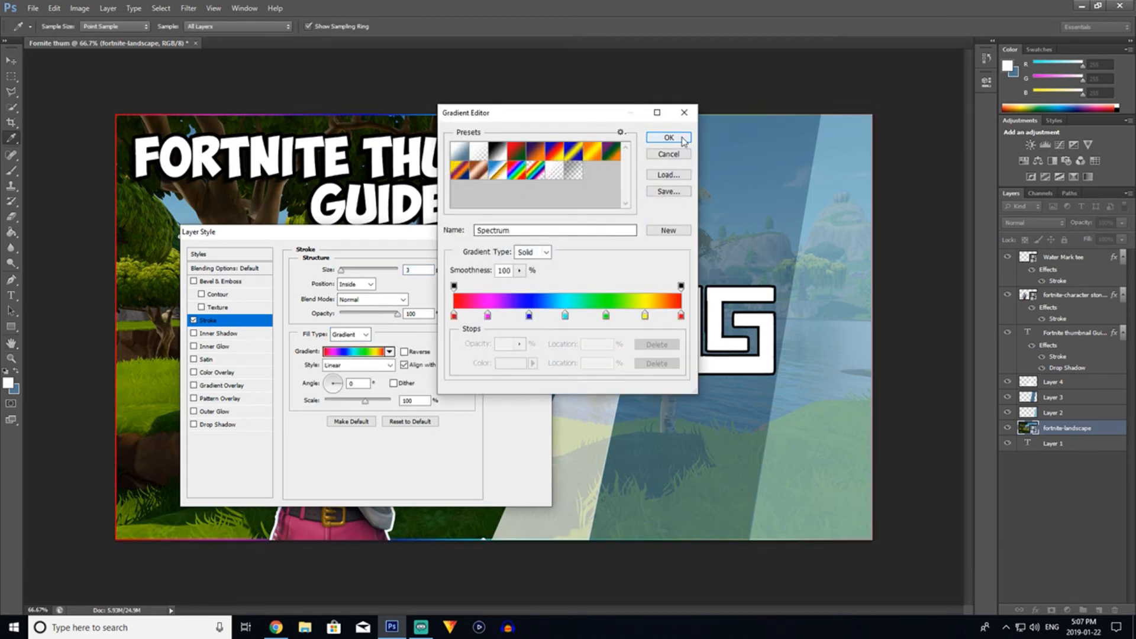
pyautogui.click(682, 139)
pyautogui.click(521, 252)
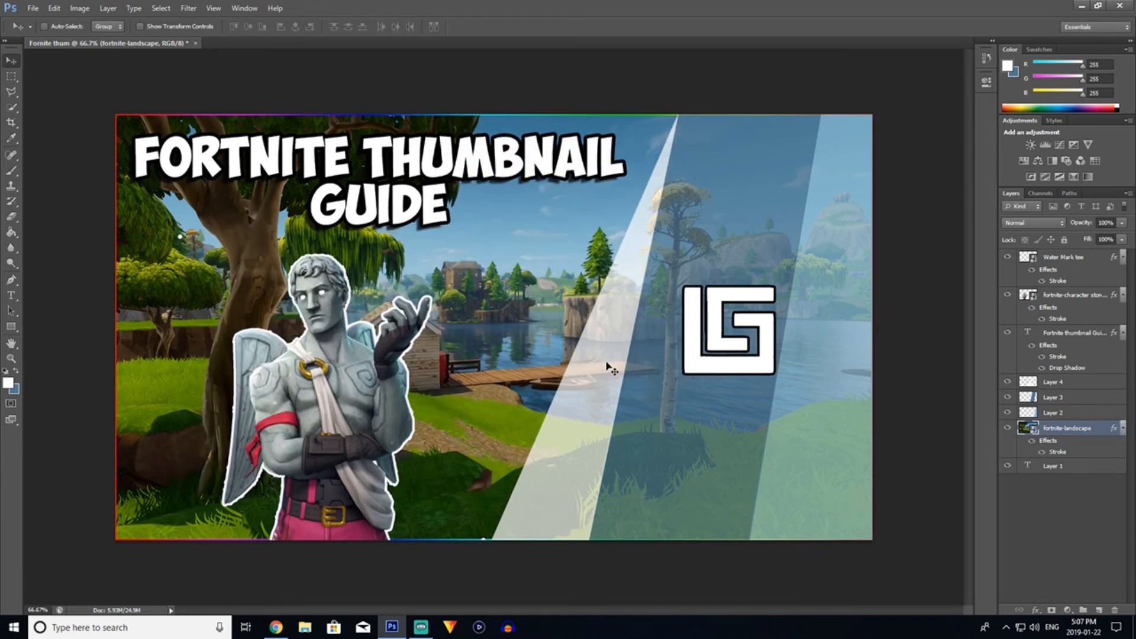
# Save a JPEG copy of the thumbnail as "Fornite thum.jpg" with the image quality set to 12.
pyautogui.click(1065, 382)
pyautogui.click(33, 8)
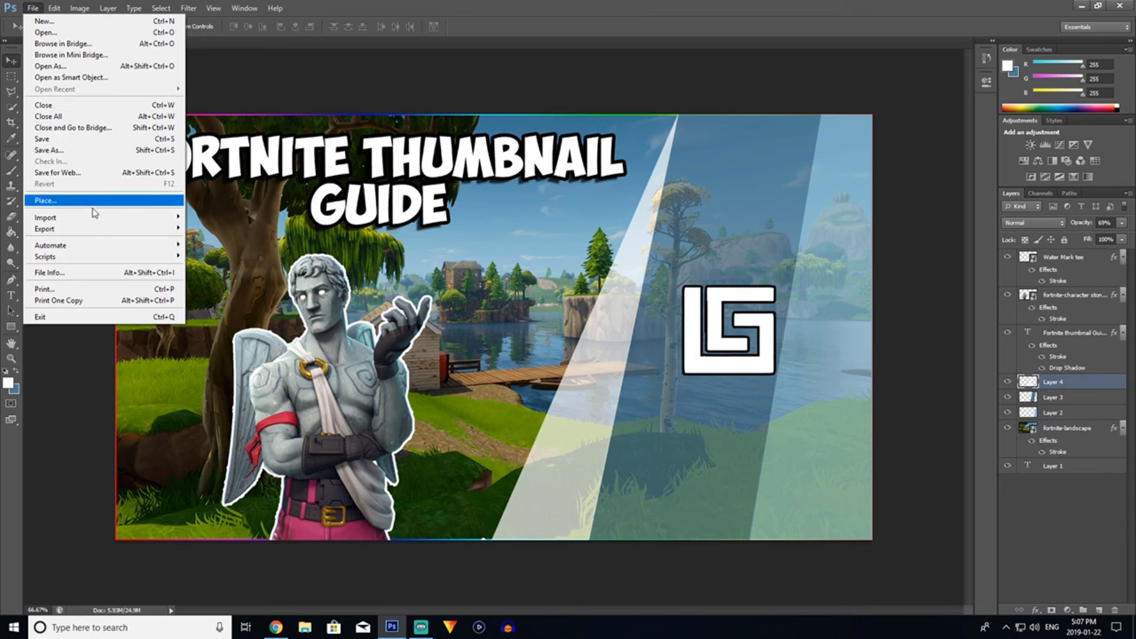
pyautogui.click(128, 150)
pyautogui.click(615, 355)
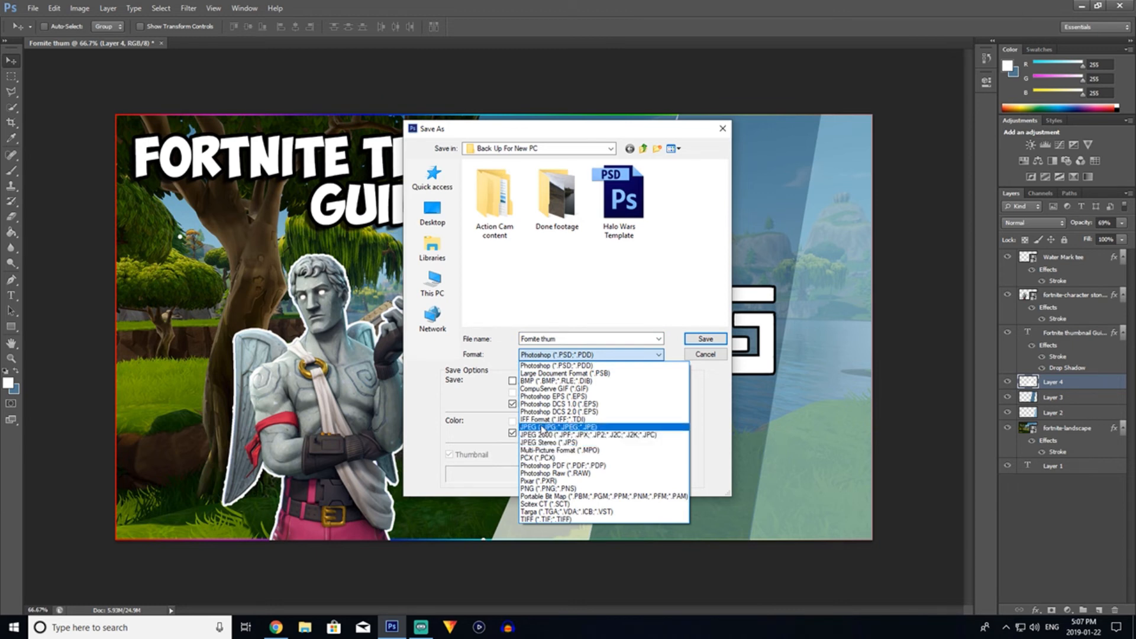
pyautogui.click(543, 428)
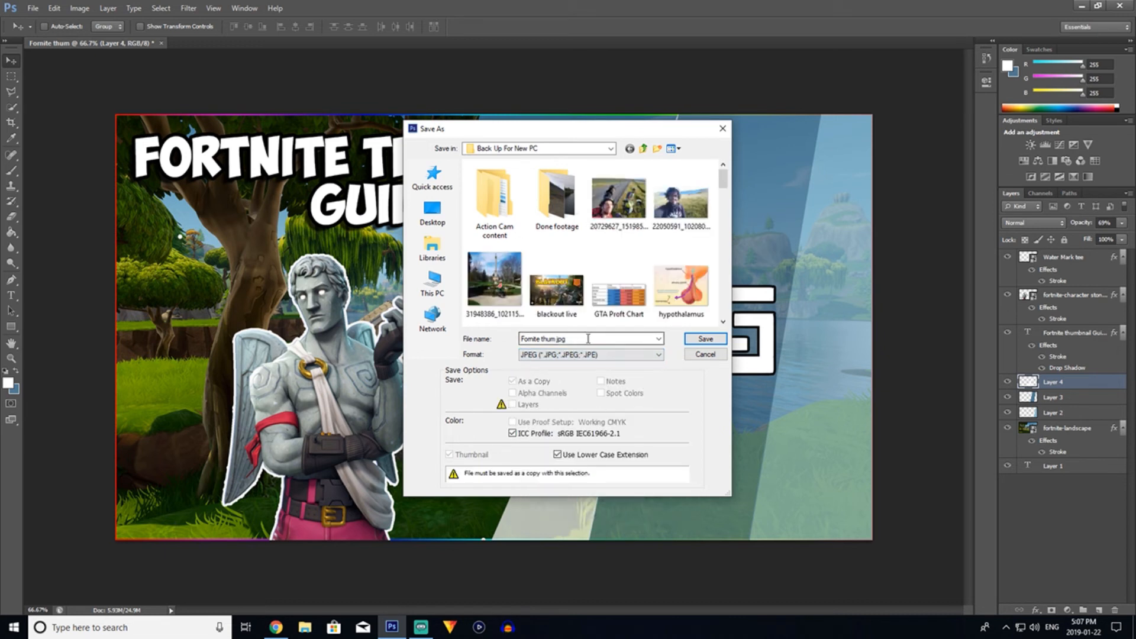
pyautogui.click(697, 340)
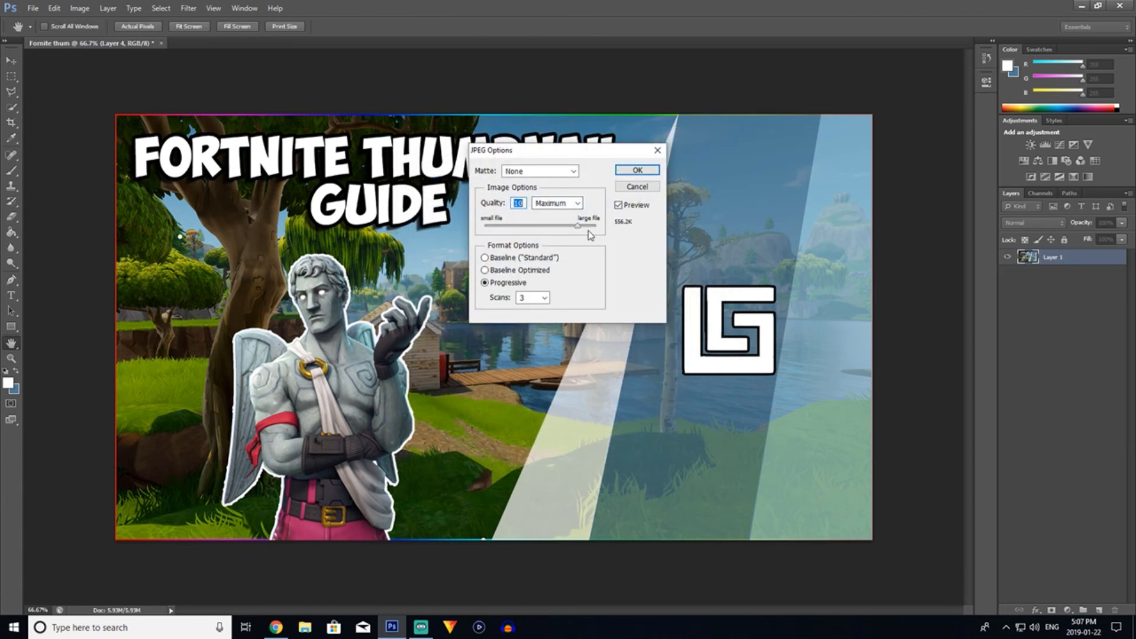
pyautogui.moveTo(578, 229); pyautogui.dragTo(615, 218)
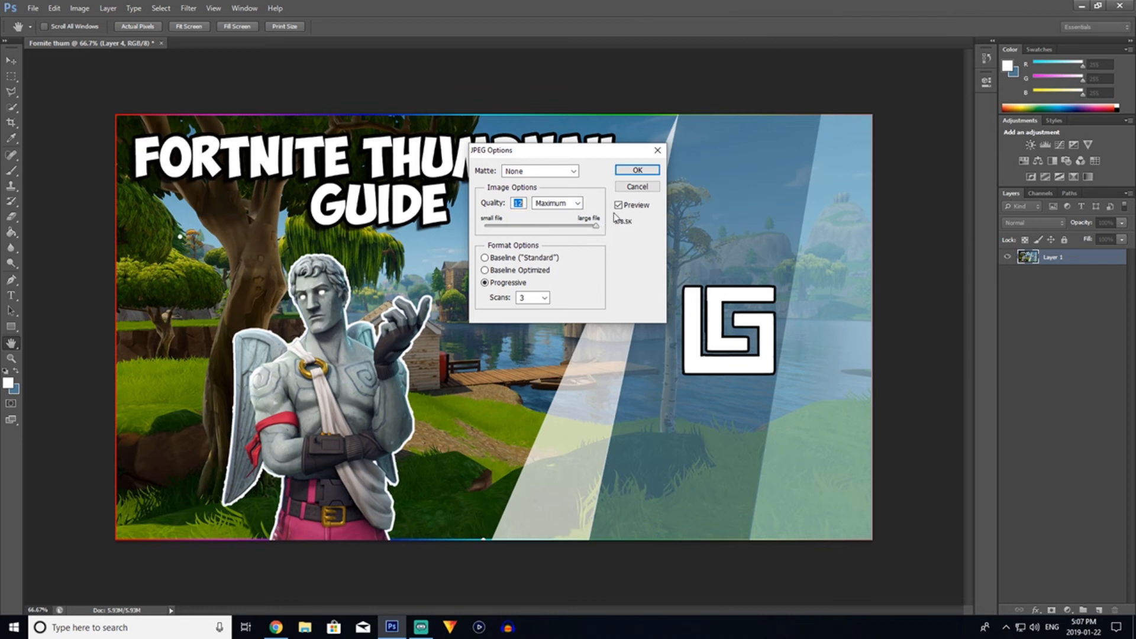
pyautogui.click(637, 170)
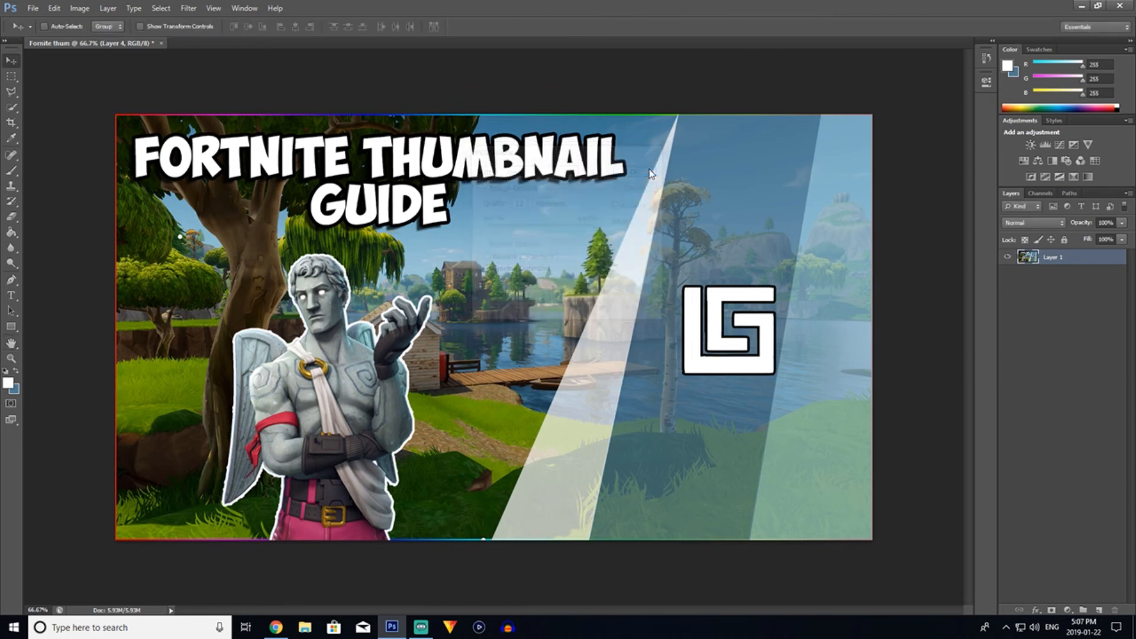
# Switch to File Explorer and open the exported "Fornite thum" image from the Pictures folder to view it.
pyautogui.click(303, 628)
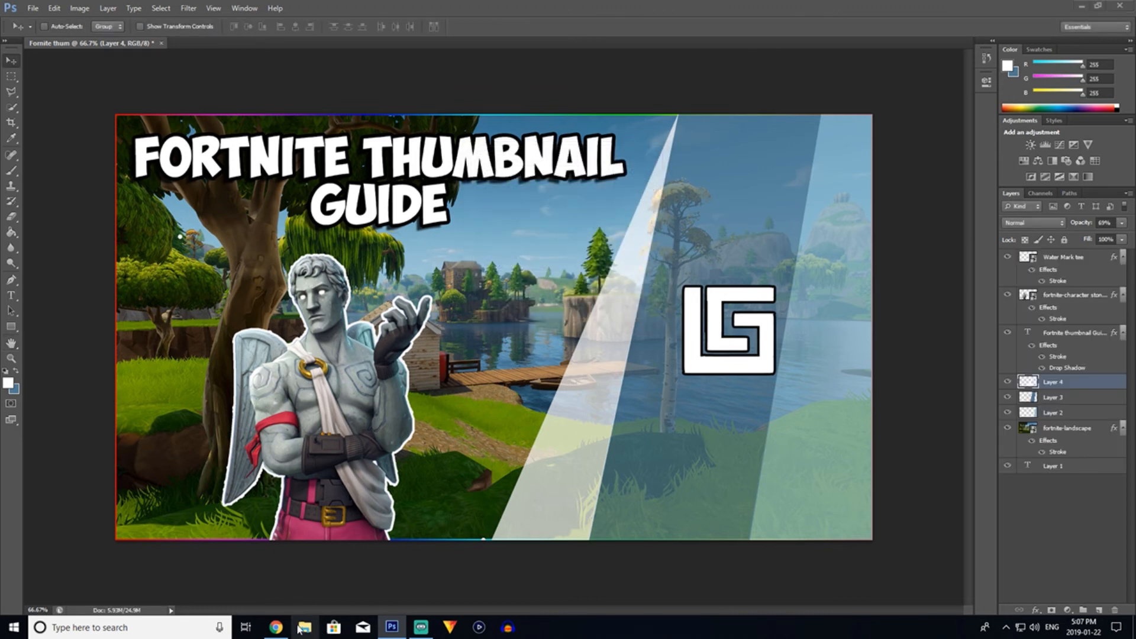
pyautogui.click(106, 311)
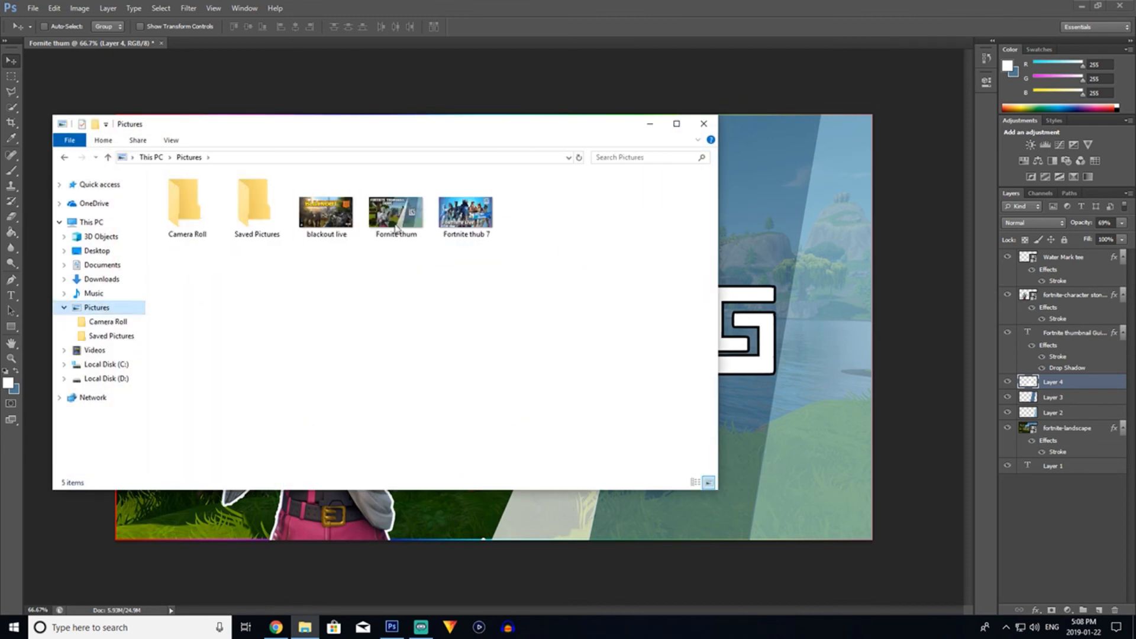
pyautogui.doubleClick(406, 213)
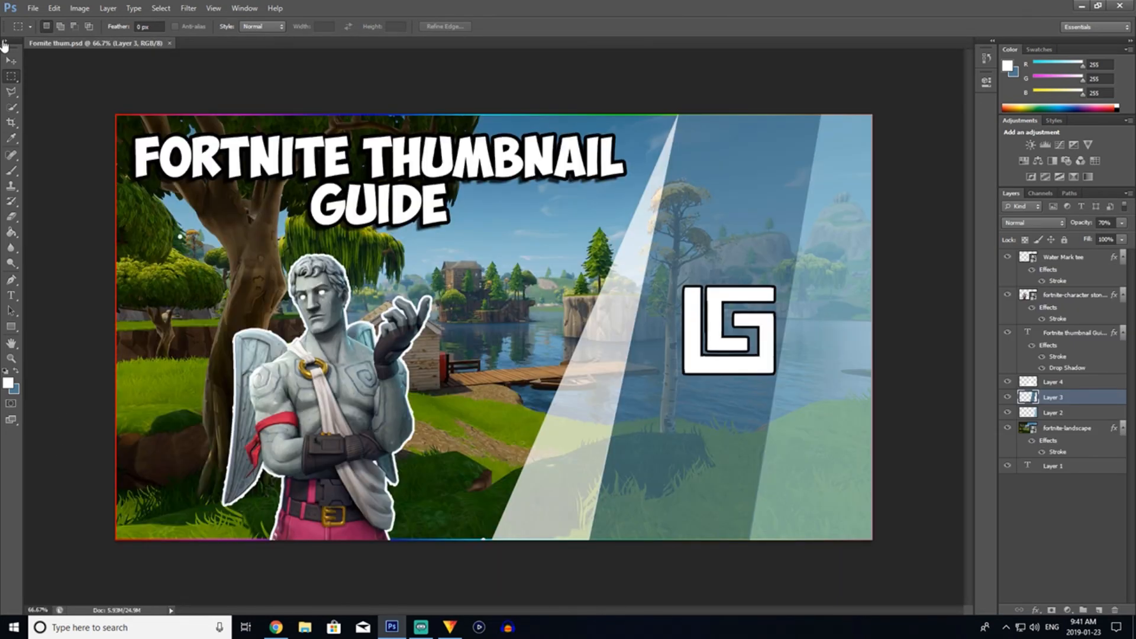
# Save the layered document as the Photoshop file "Fornite thum" in Pictures, replacing the existing file and keeping Maximize Compatibility on.
pyautogui.click(30, 9)
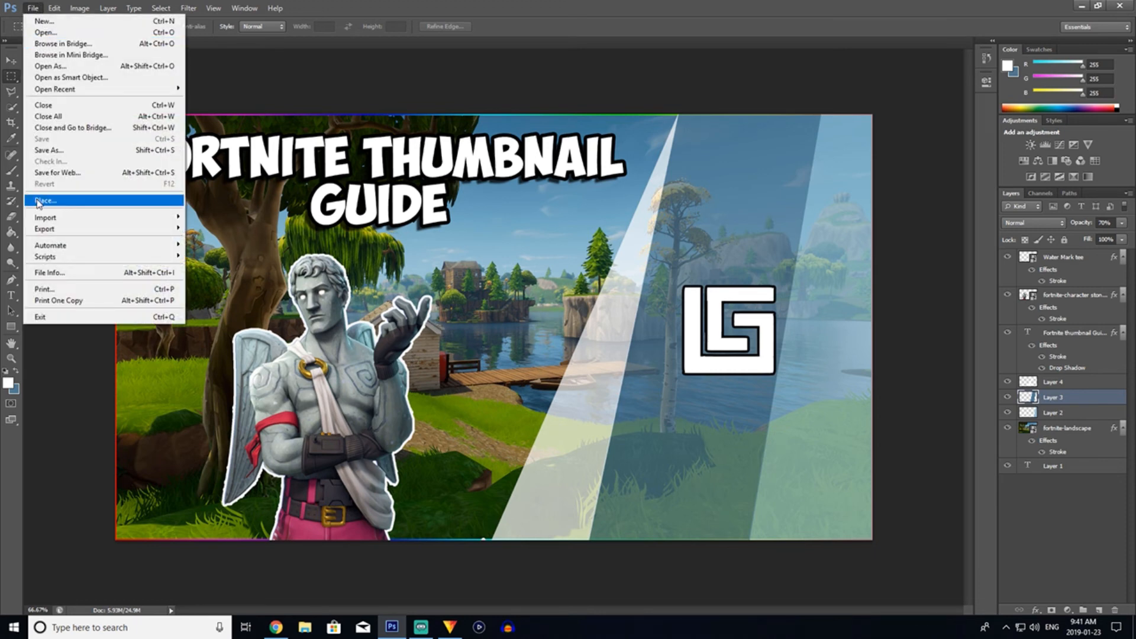
pyautogui.click(107, 156)
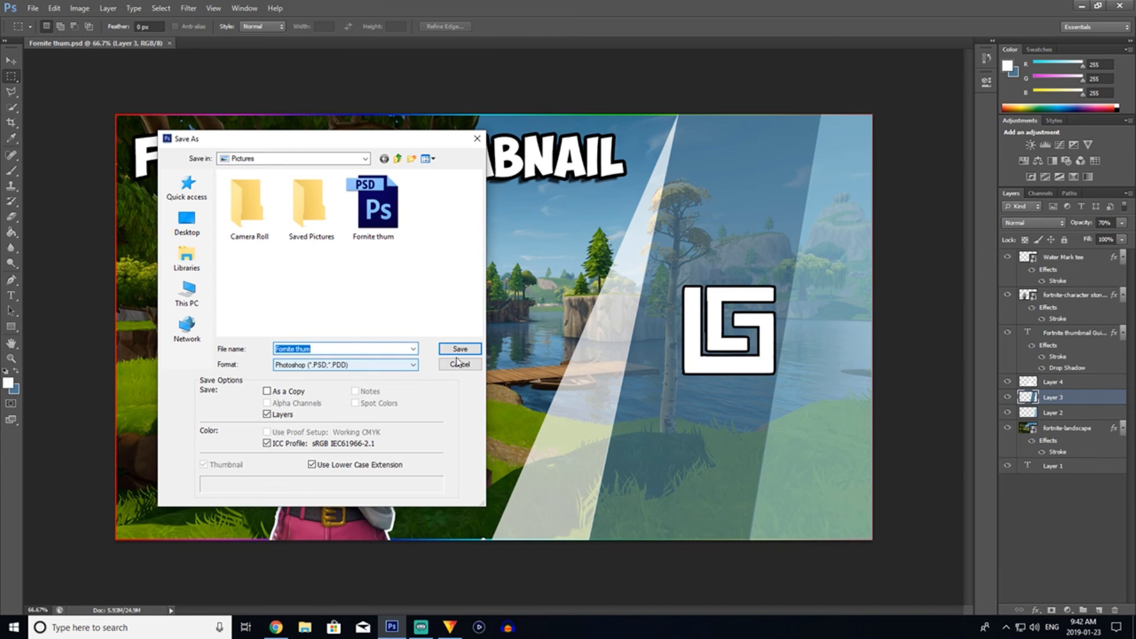
pyautogui.click(473, 351)
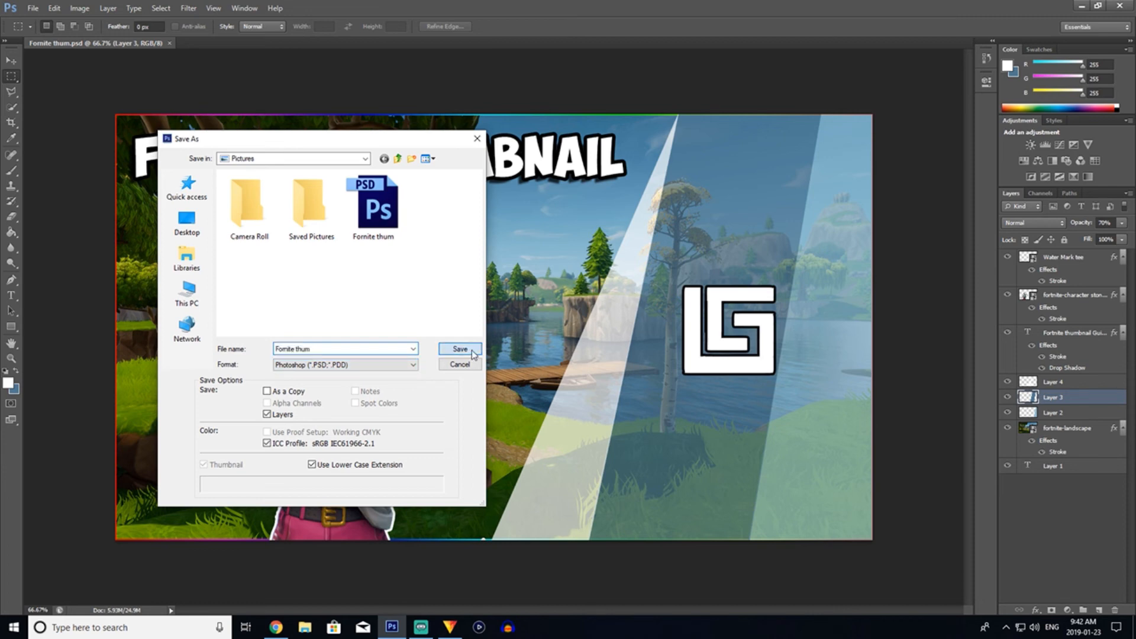
pyautogui.click(552, 234)
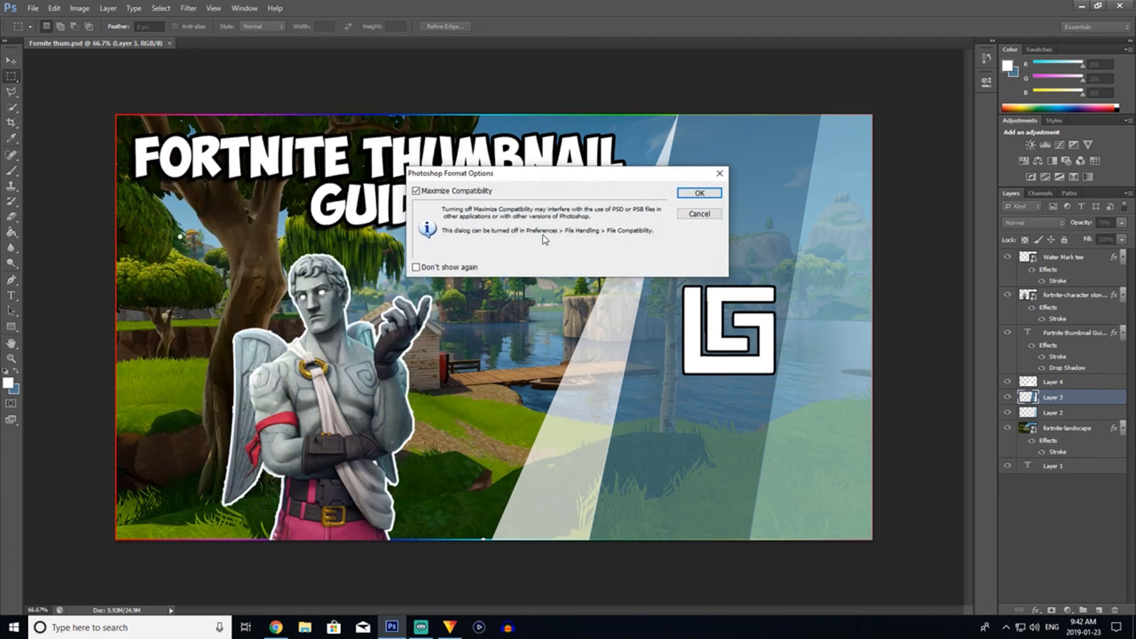
pyautogui.click(699, 194)
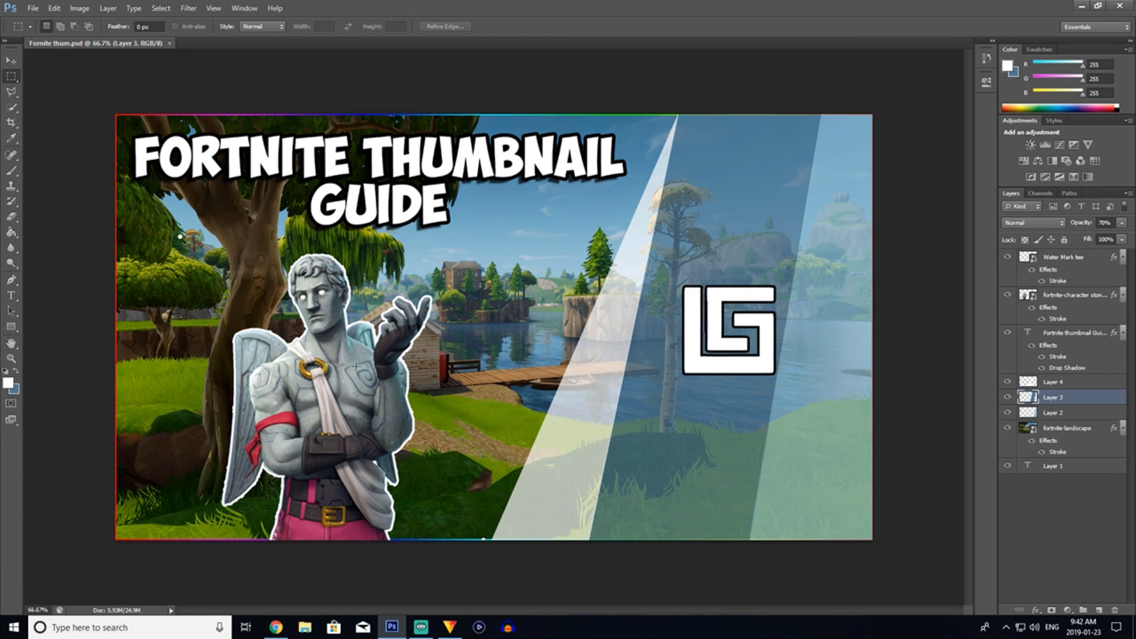
# Toggle the visibility of the character layer and of Layers 2, 3 and 4 to examine what each contributes.
pyautogui.click(1008, 296)
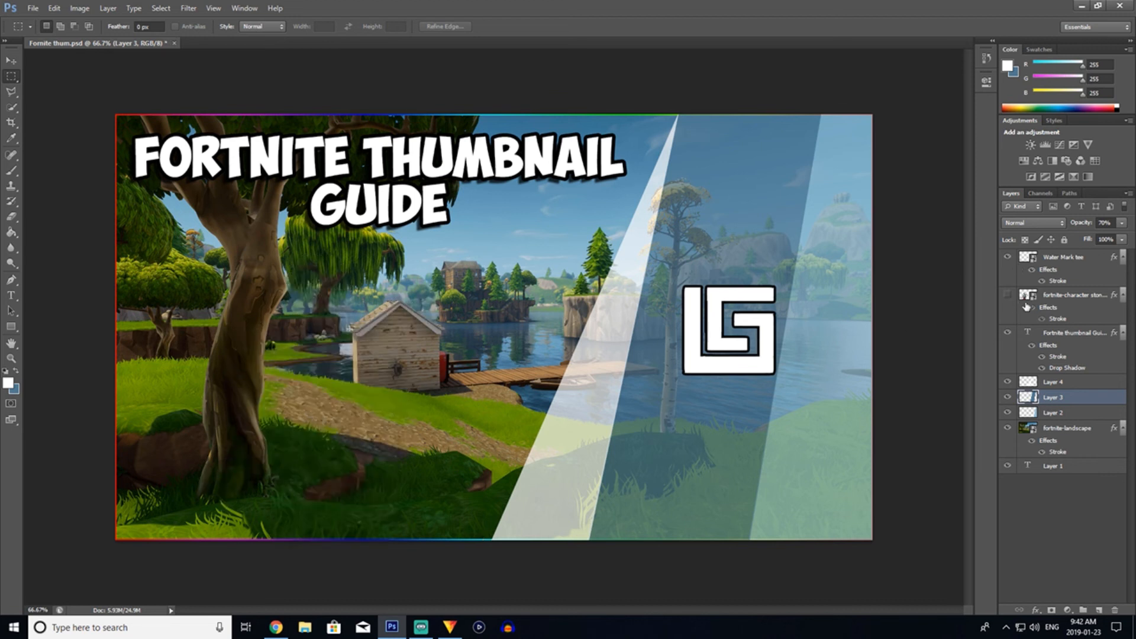
pyautogui.click(1008, 295)
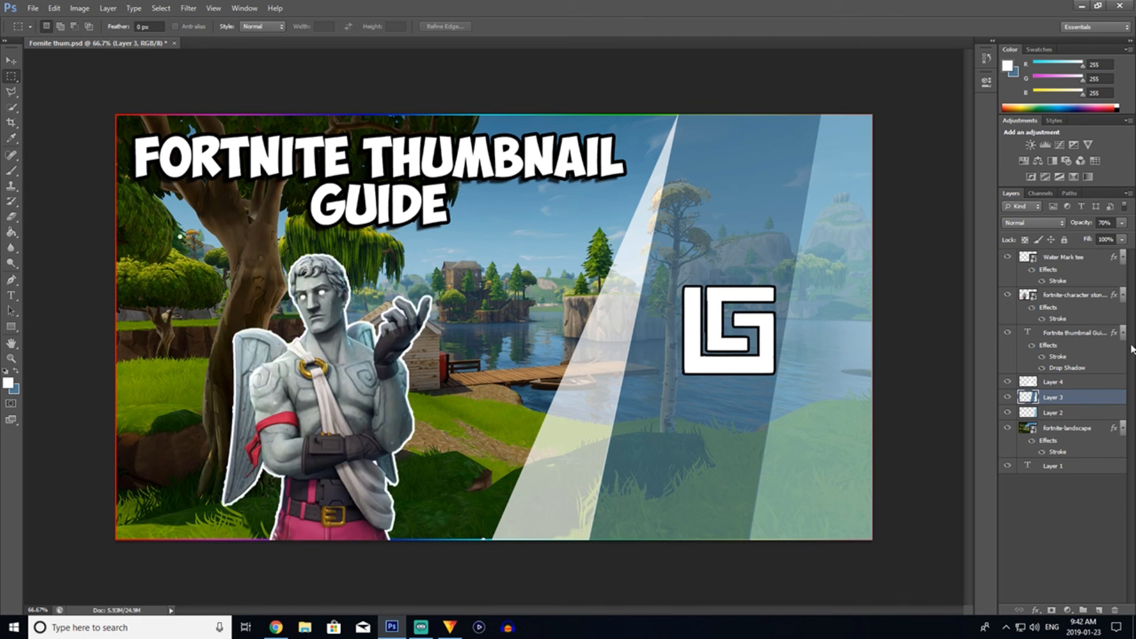
pyautogui.click(1007, 398)
pyautogui.click(1007, 398)
pyautogui.click(1007, 412)
pyautogui.click(1008, 412)
pyautogui.click(1008, 397)
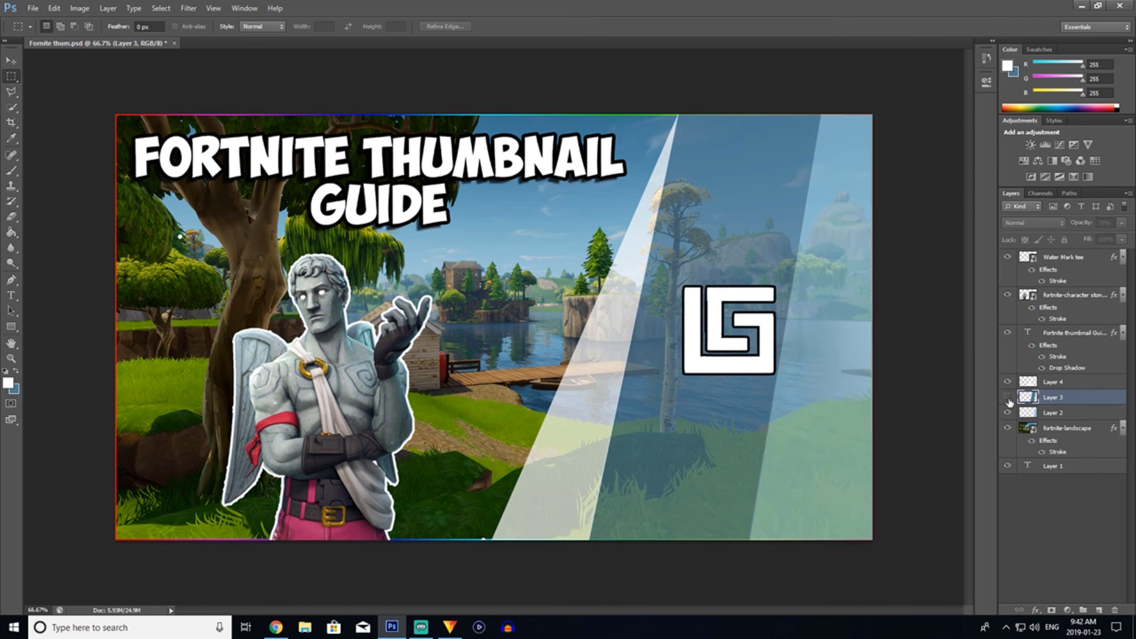
pyautogui.click(1007, 398)
pyautogui.click(1007, 398)
pyautogui.click(1007, 382)
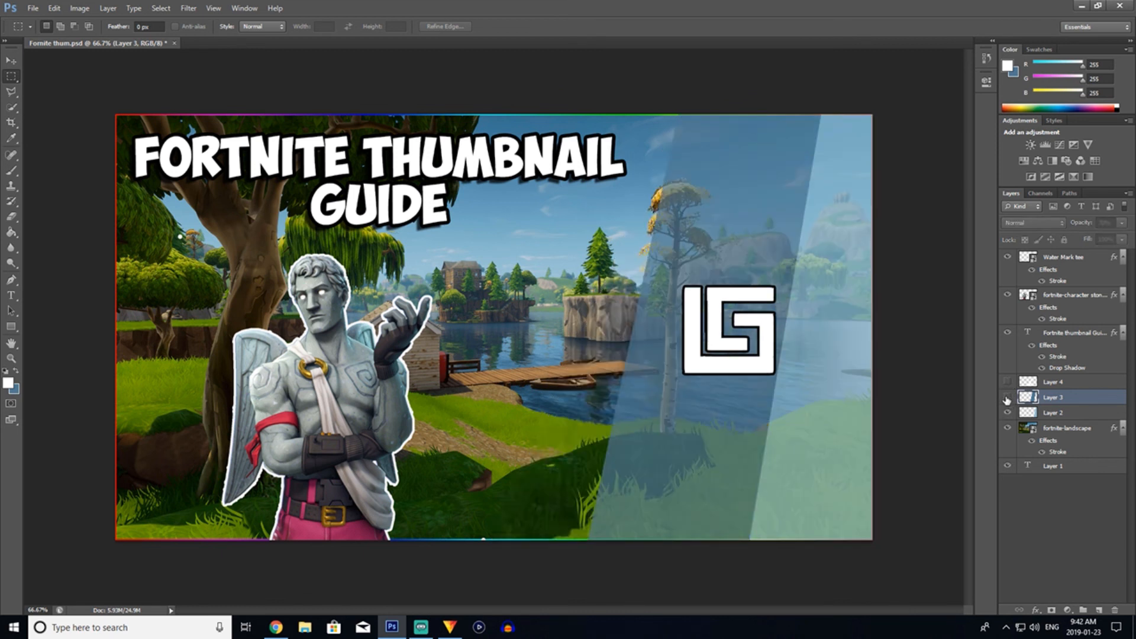
pyautogui.click(1007, 398)
pyautogui.click(1007, 398)
pyautogui.click(1007, 382)
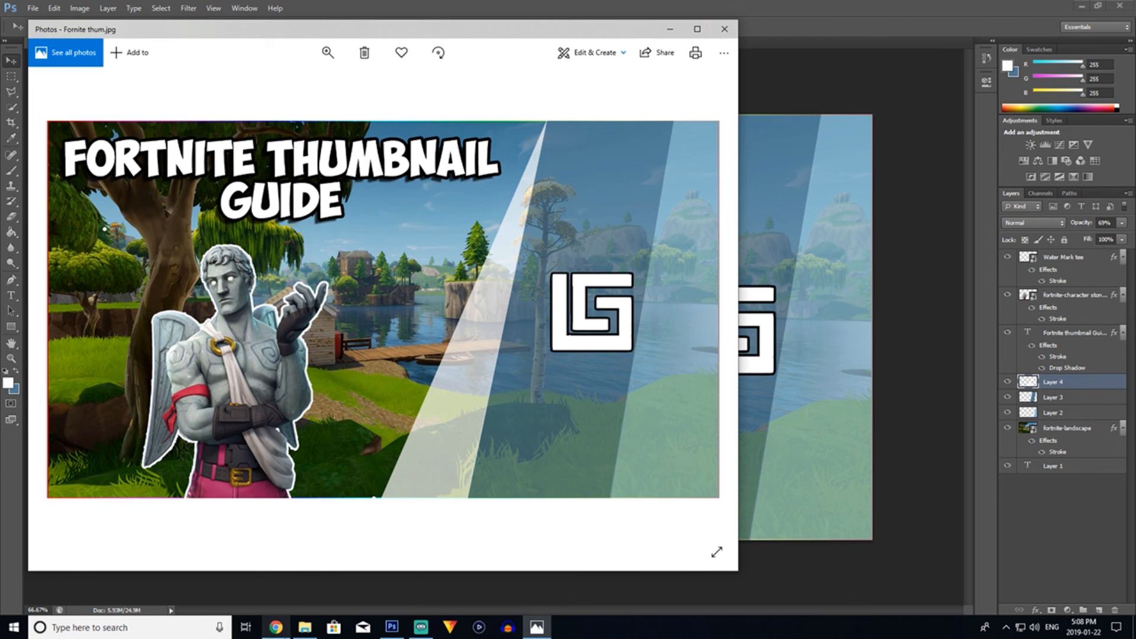
# Switch to Chrome and load the YouTube home page in a new tab.
pyautogui.click(276, 627)
pyautogui.click(293, 13)
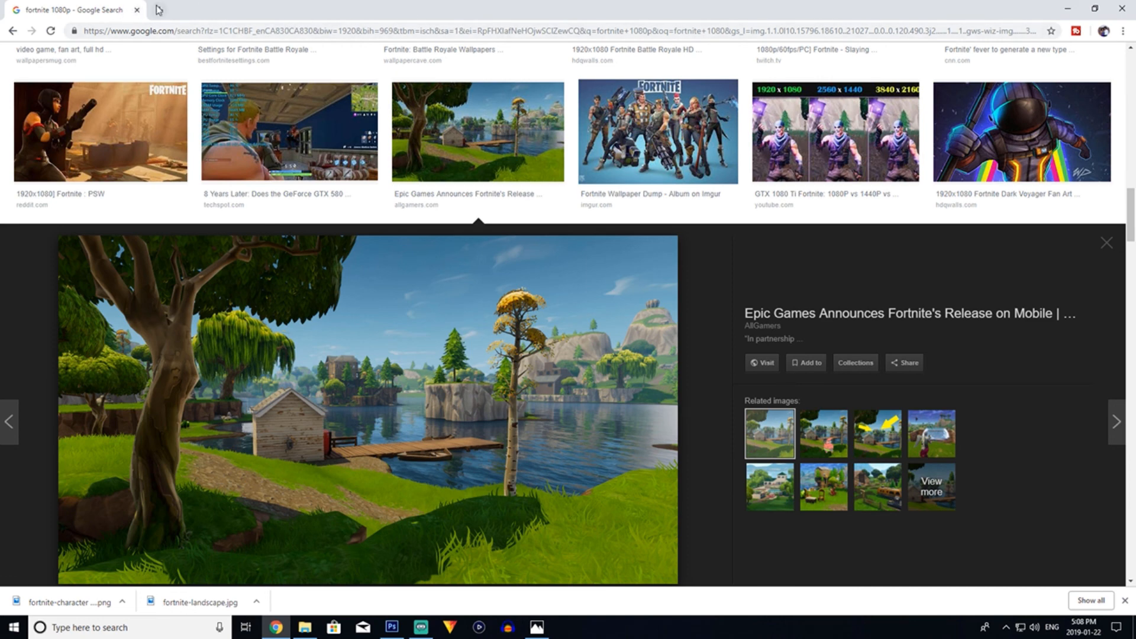
pyautogui.click(157, 10)
pyautogui.write('you')
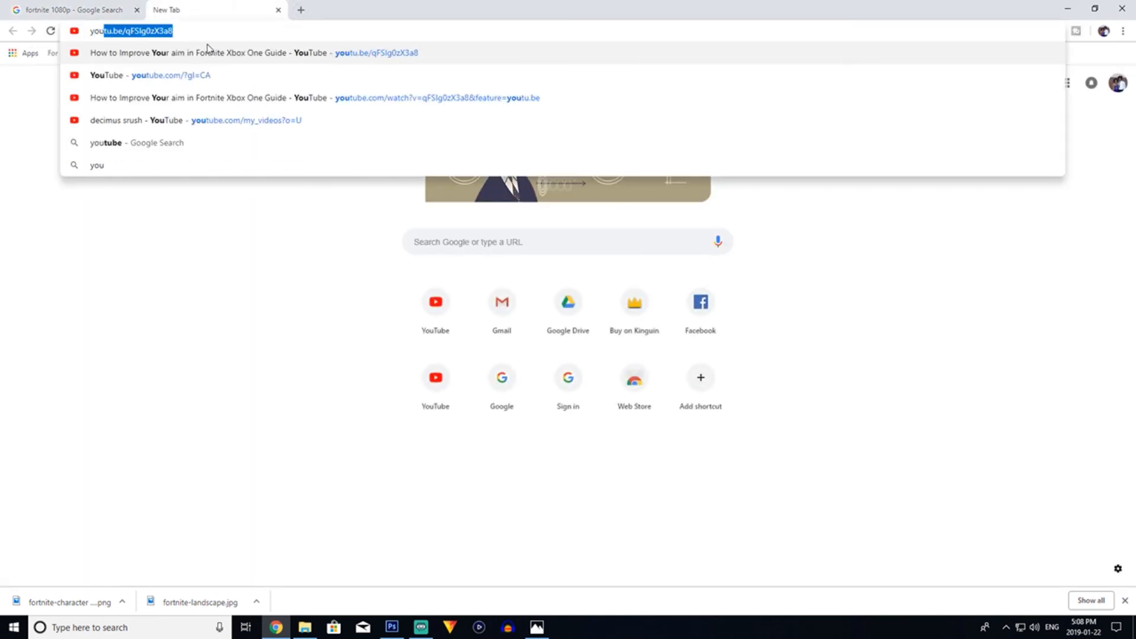
pyautogui.write('tube.com/?gl=CA')
pyautogui.press('Return')
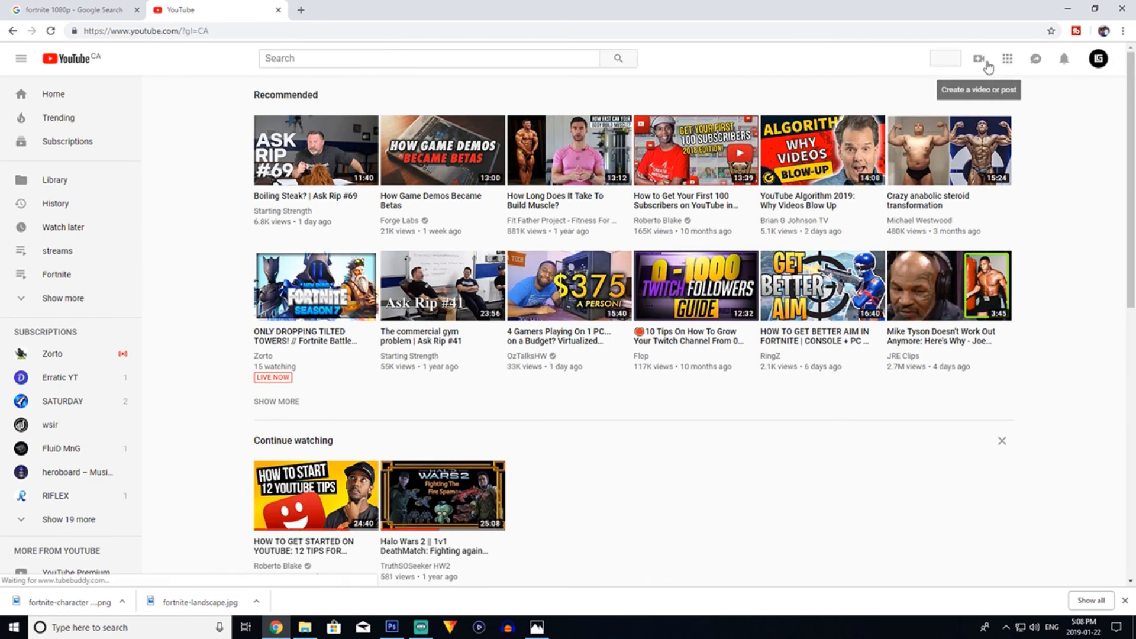
# Start a YouTube video upload using the file 2019-01-17_18-34-35 from the Videos folder.
pyautogui.click(979, 58)
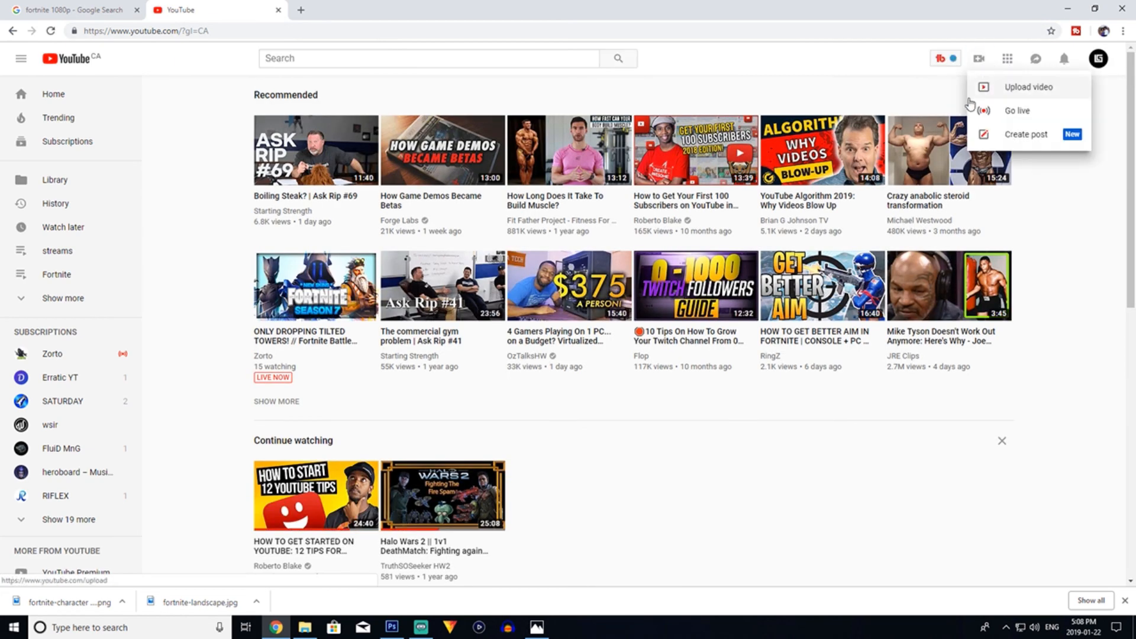
pyautogui.click(1006, 87)
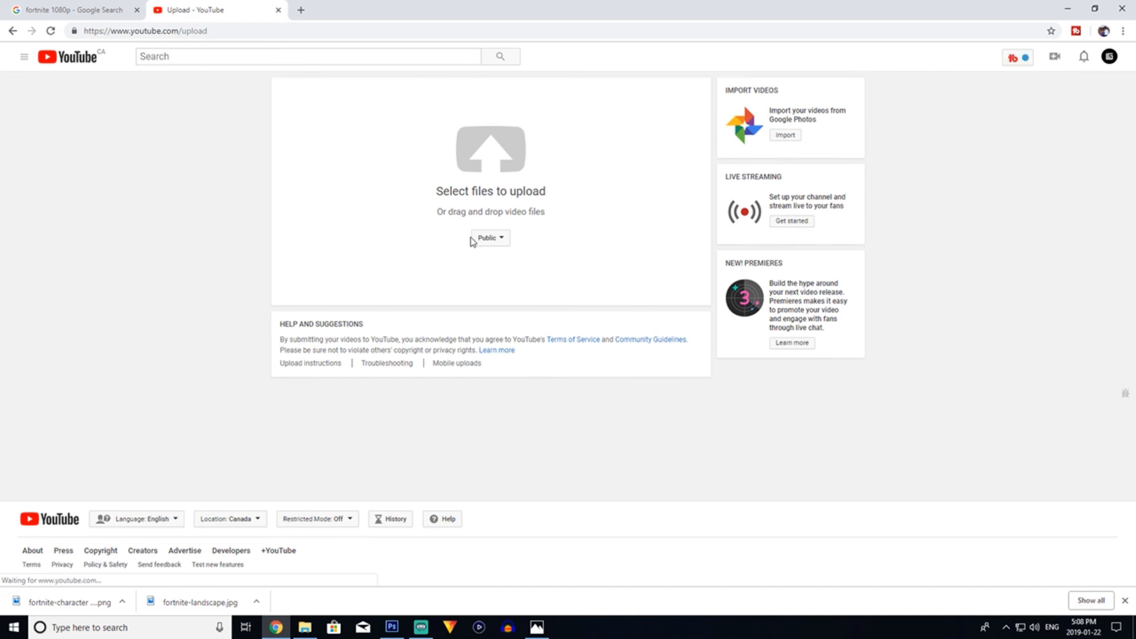
pyautogui.click(499, 187)
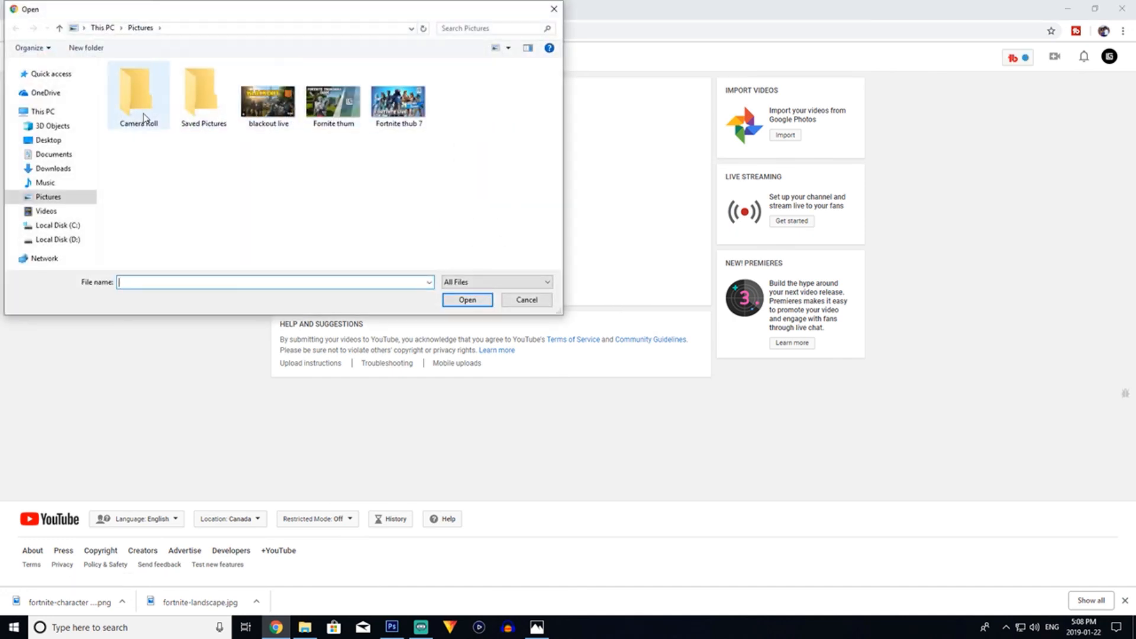
pyautogui.click(47, 211)
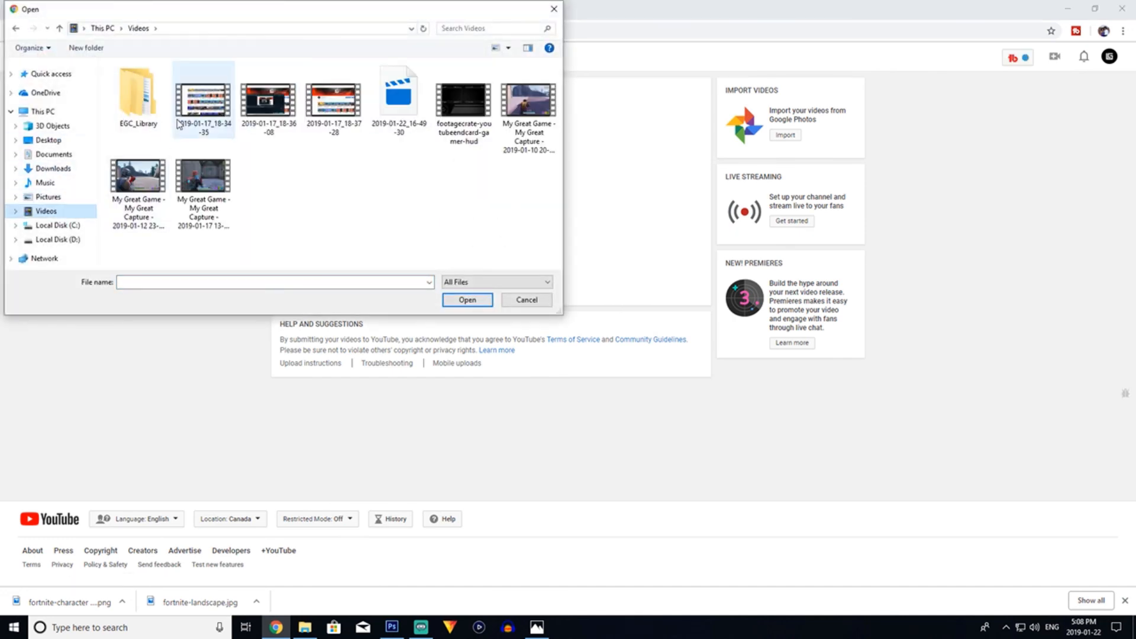
pyautogui.doubleClick(178, 124)
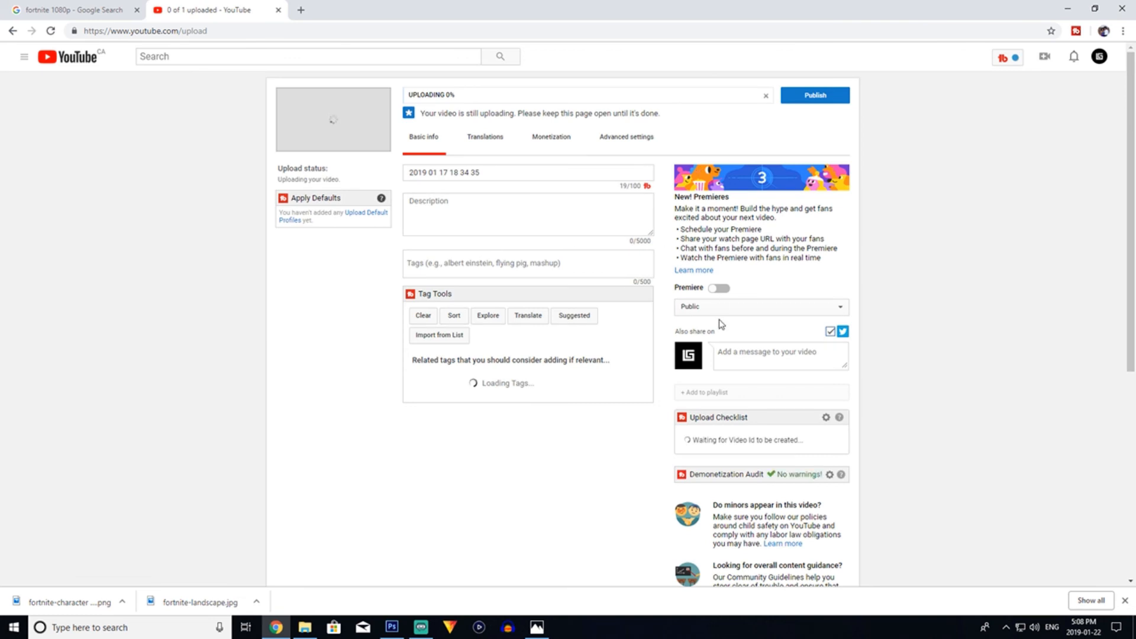
# Set the image "Fornite thum" from the Pictures folder as the uploading video's custom thumbnail.
pyautogui.scroll(-6, 721, 325)
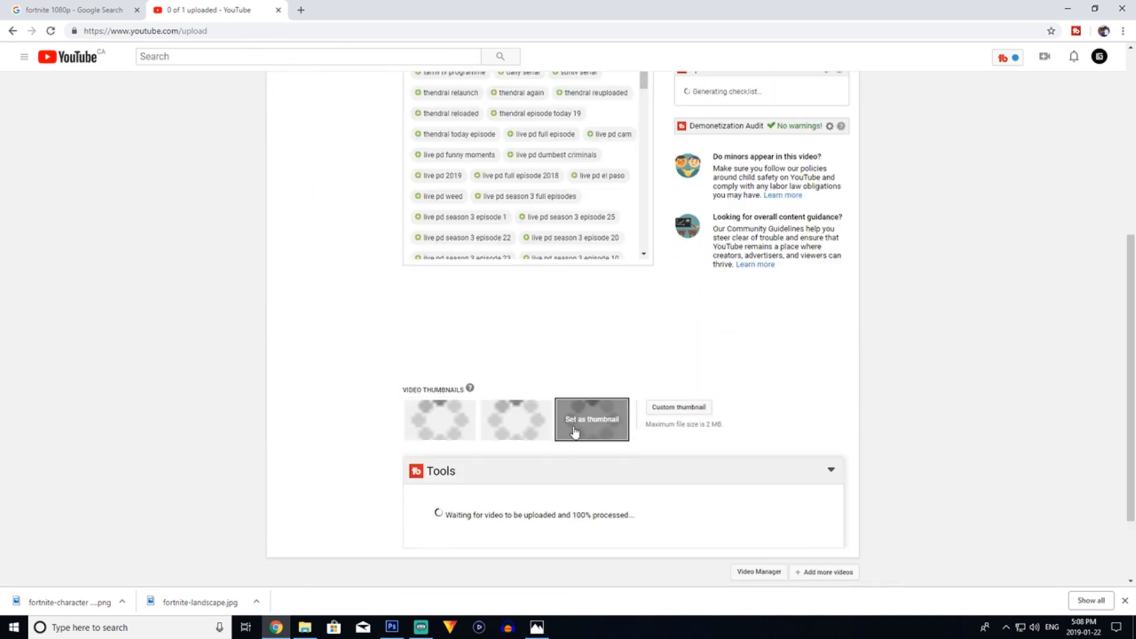
pyautogui.click(680, 409)
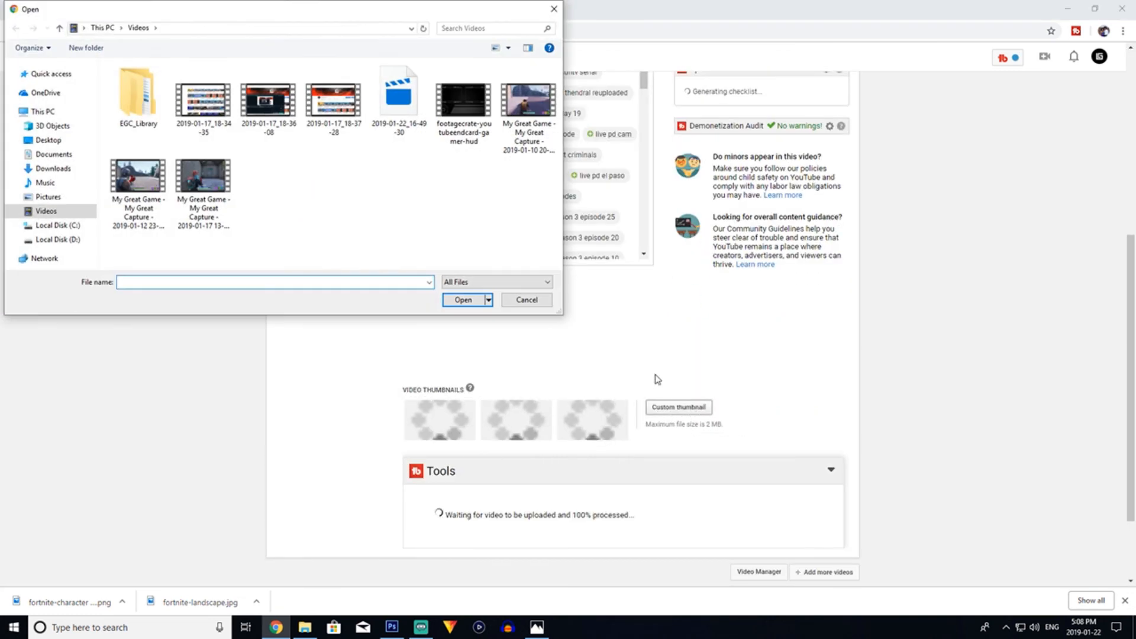
pyautogui.click(47, 196)
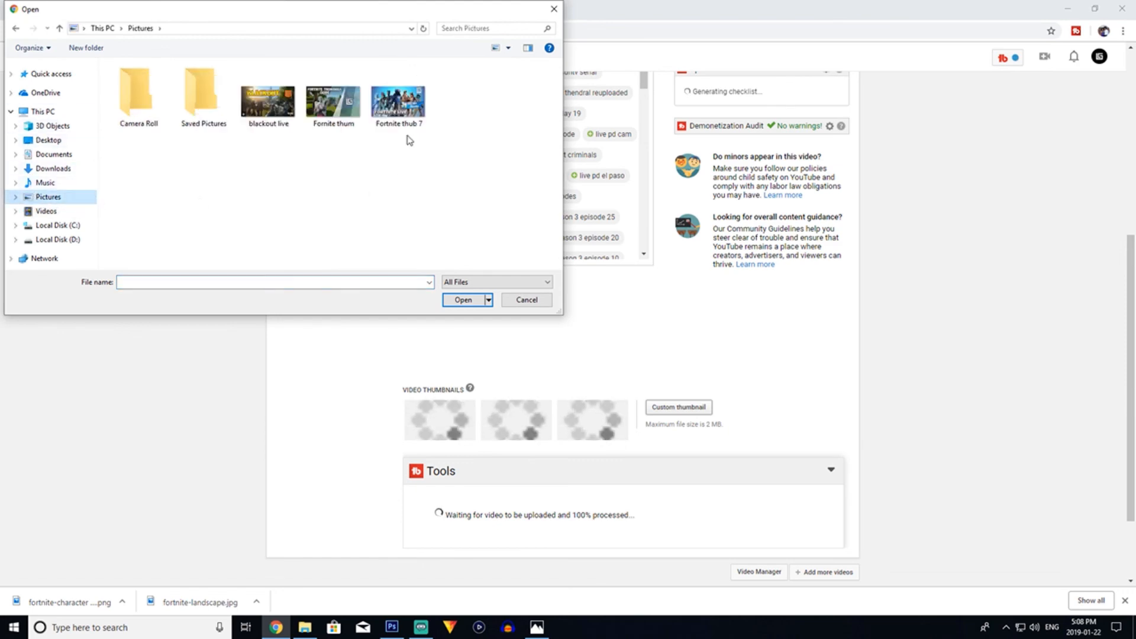
pyautogui.doubleClick(319, 113)
pyautogui.scroll(6, 679, 370)
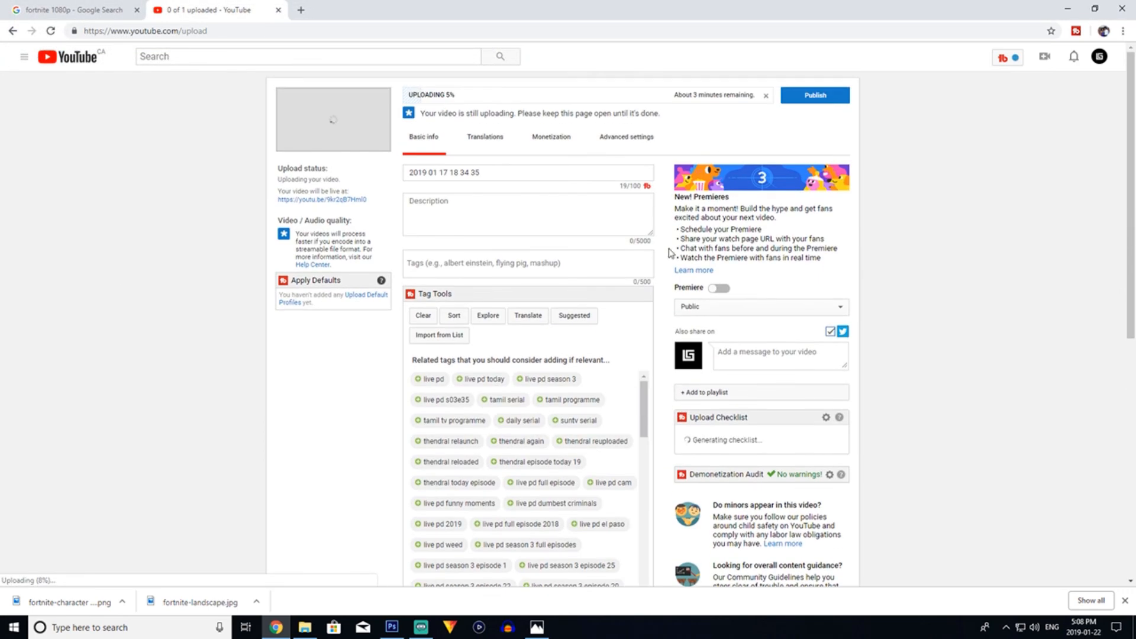
pyautogui.scroll(-8, 670, 253)
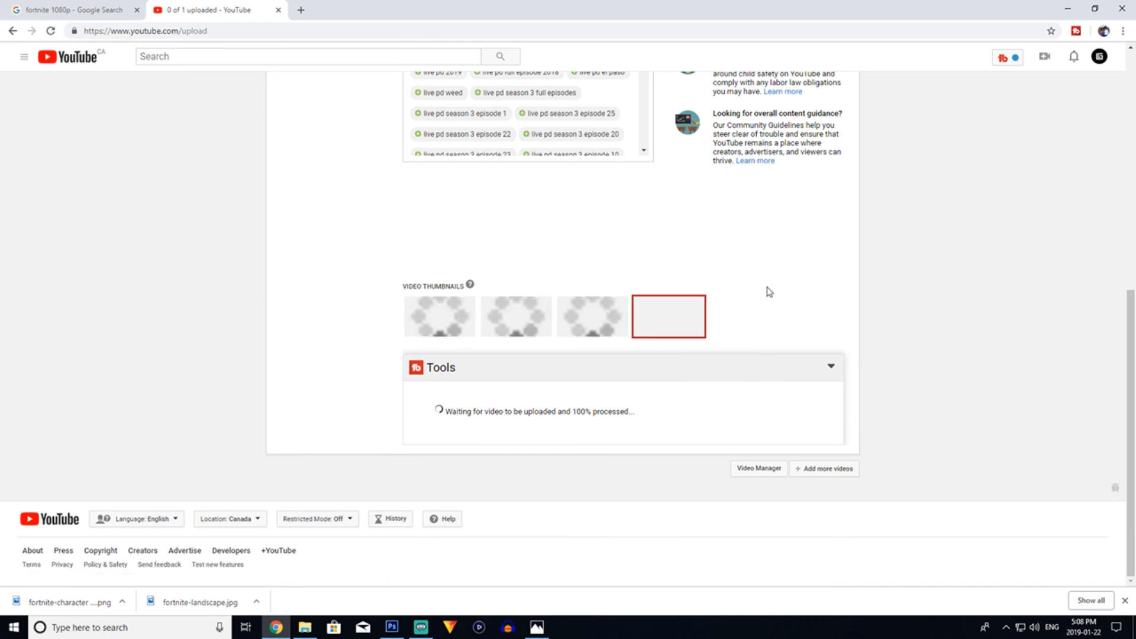
pyautogui.scroll(8, 770, 292)
pyautogui.scroll(-4, 825, 105)
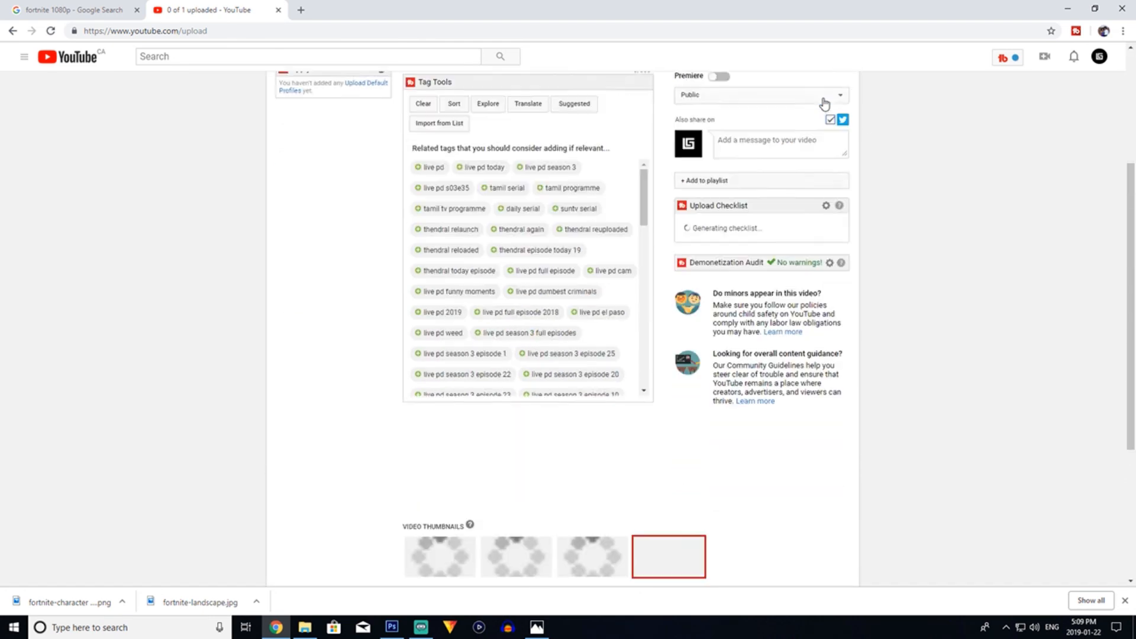
pyautogui.scroll(-4, 824, 105)
pyautogui.scroll(7, 707, 385)
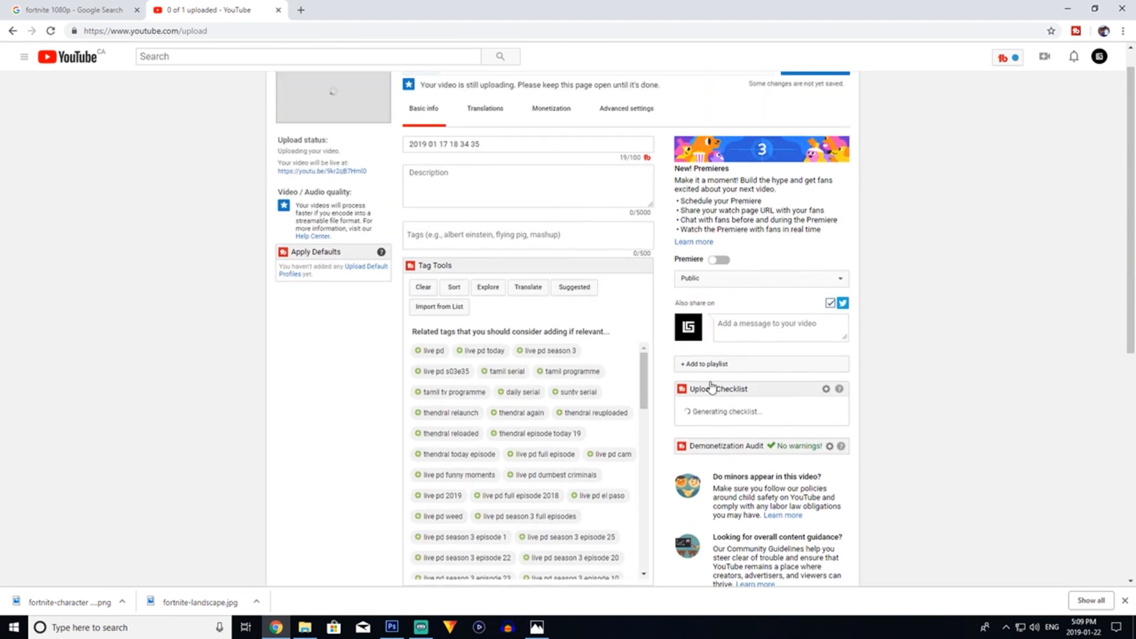
pyautogui.click(421, 627)
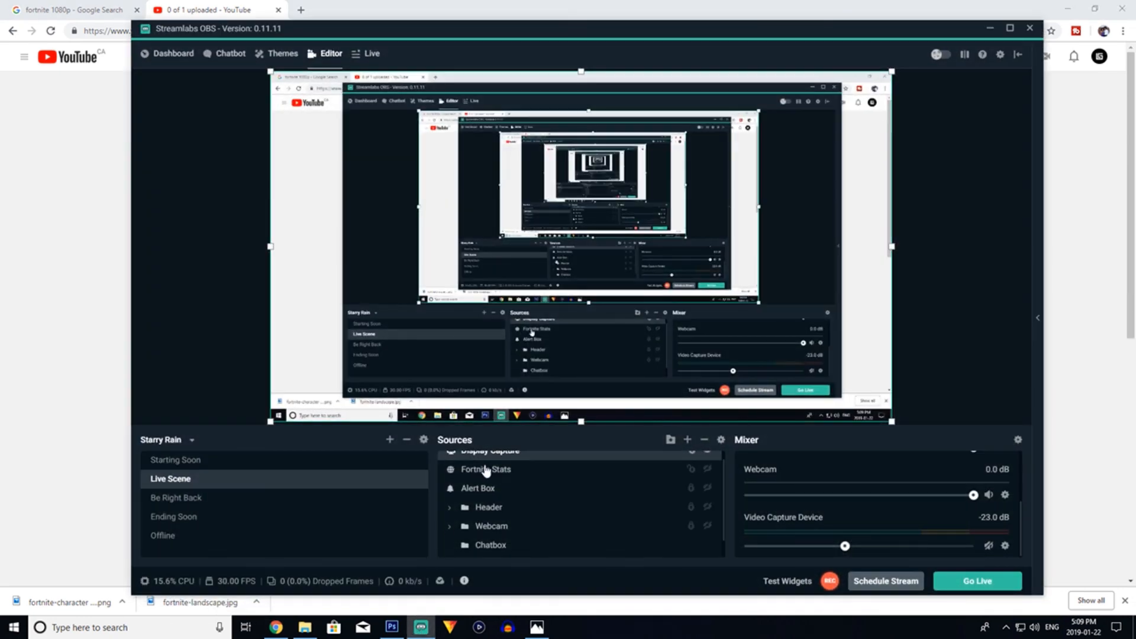